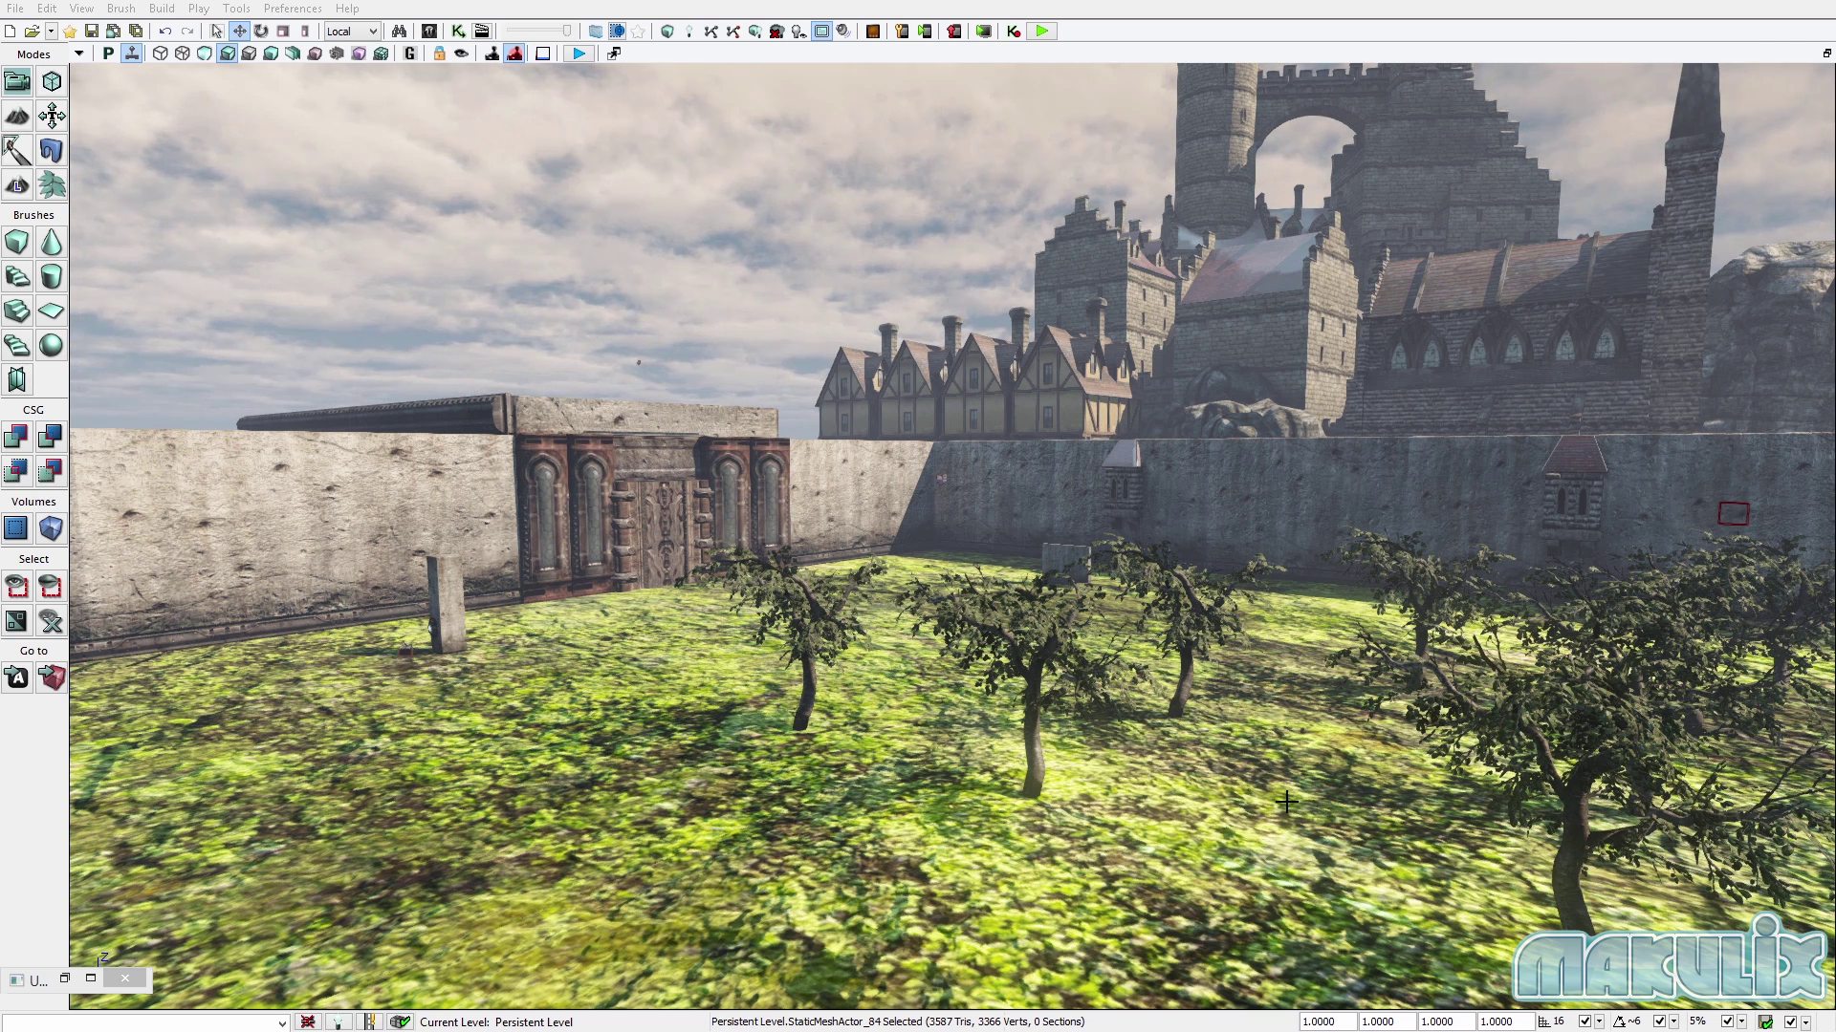
Select the trigger on the grass beside the stone pillar and bring it into close view.
right_click_drag(1285, 802, 779, 975)
key("w")
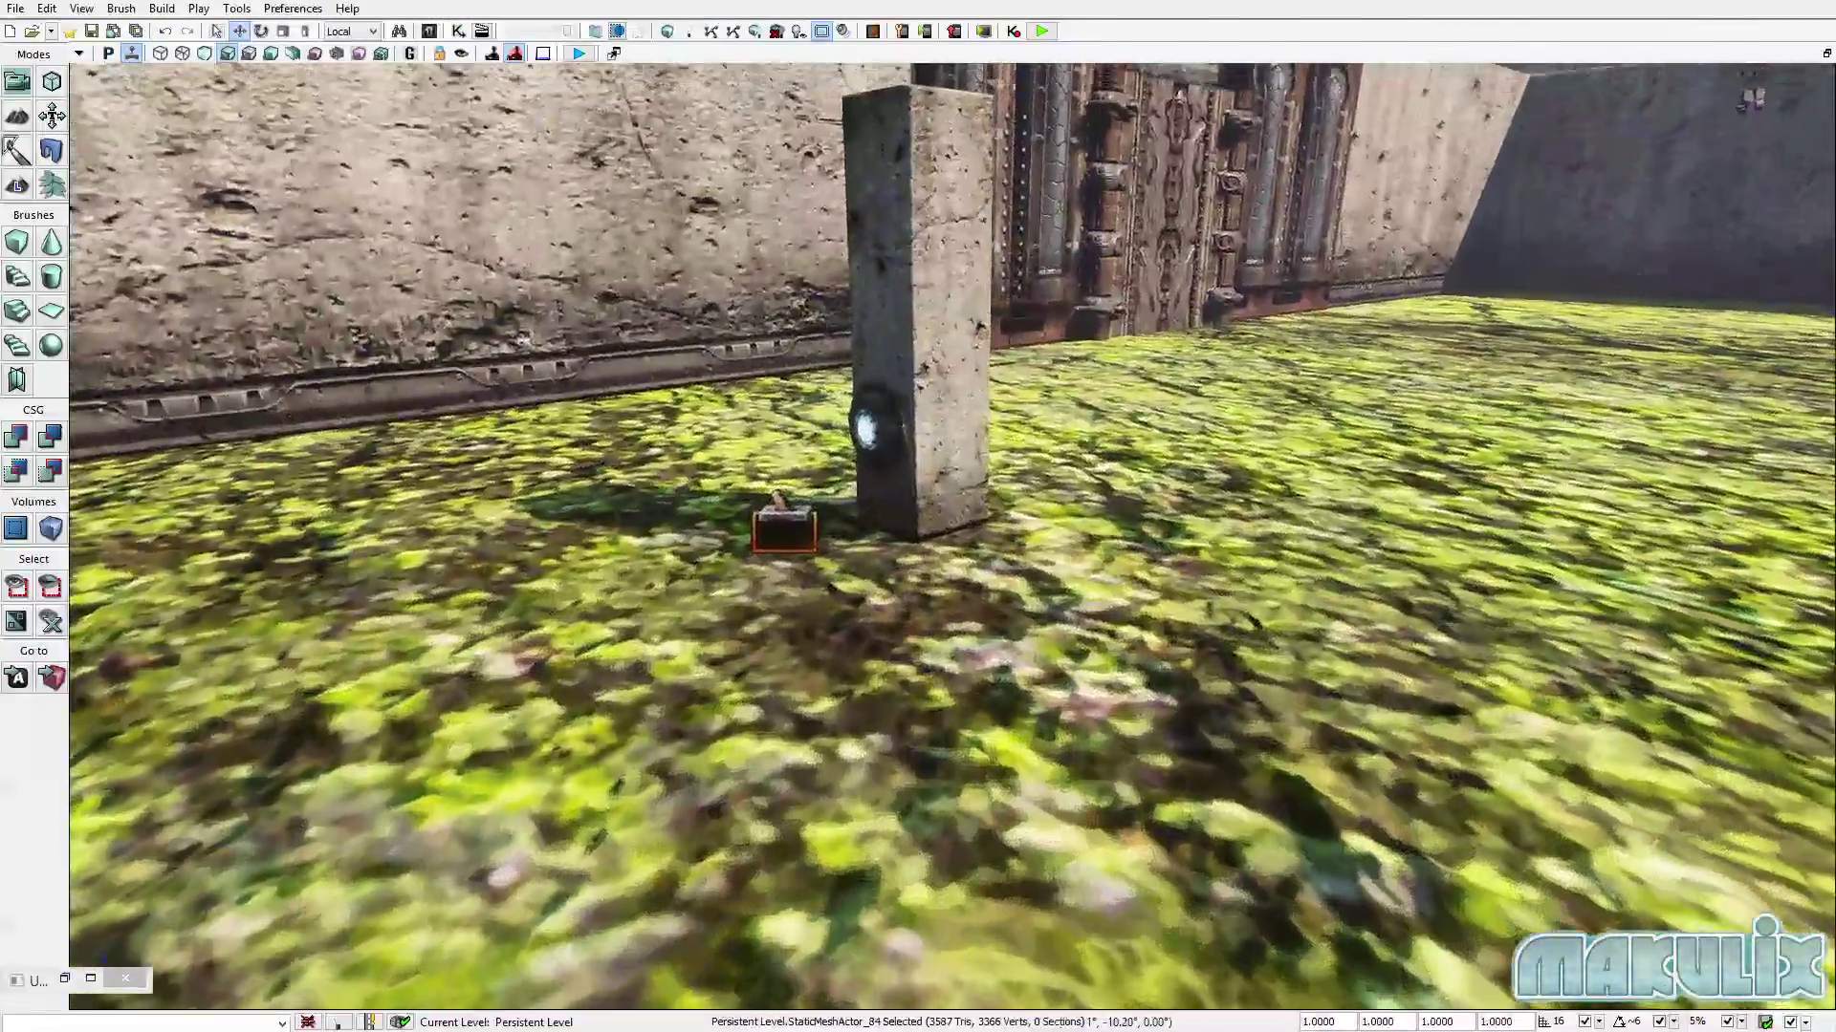
right_click_drag(1162, 795, 1174, 744)
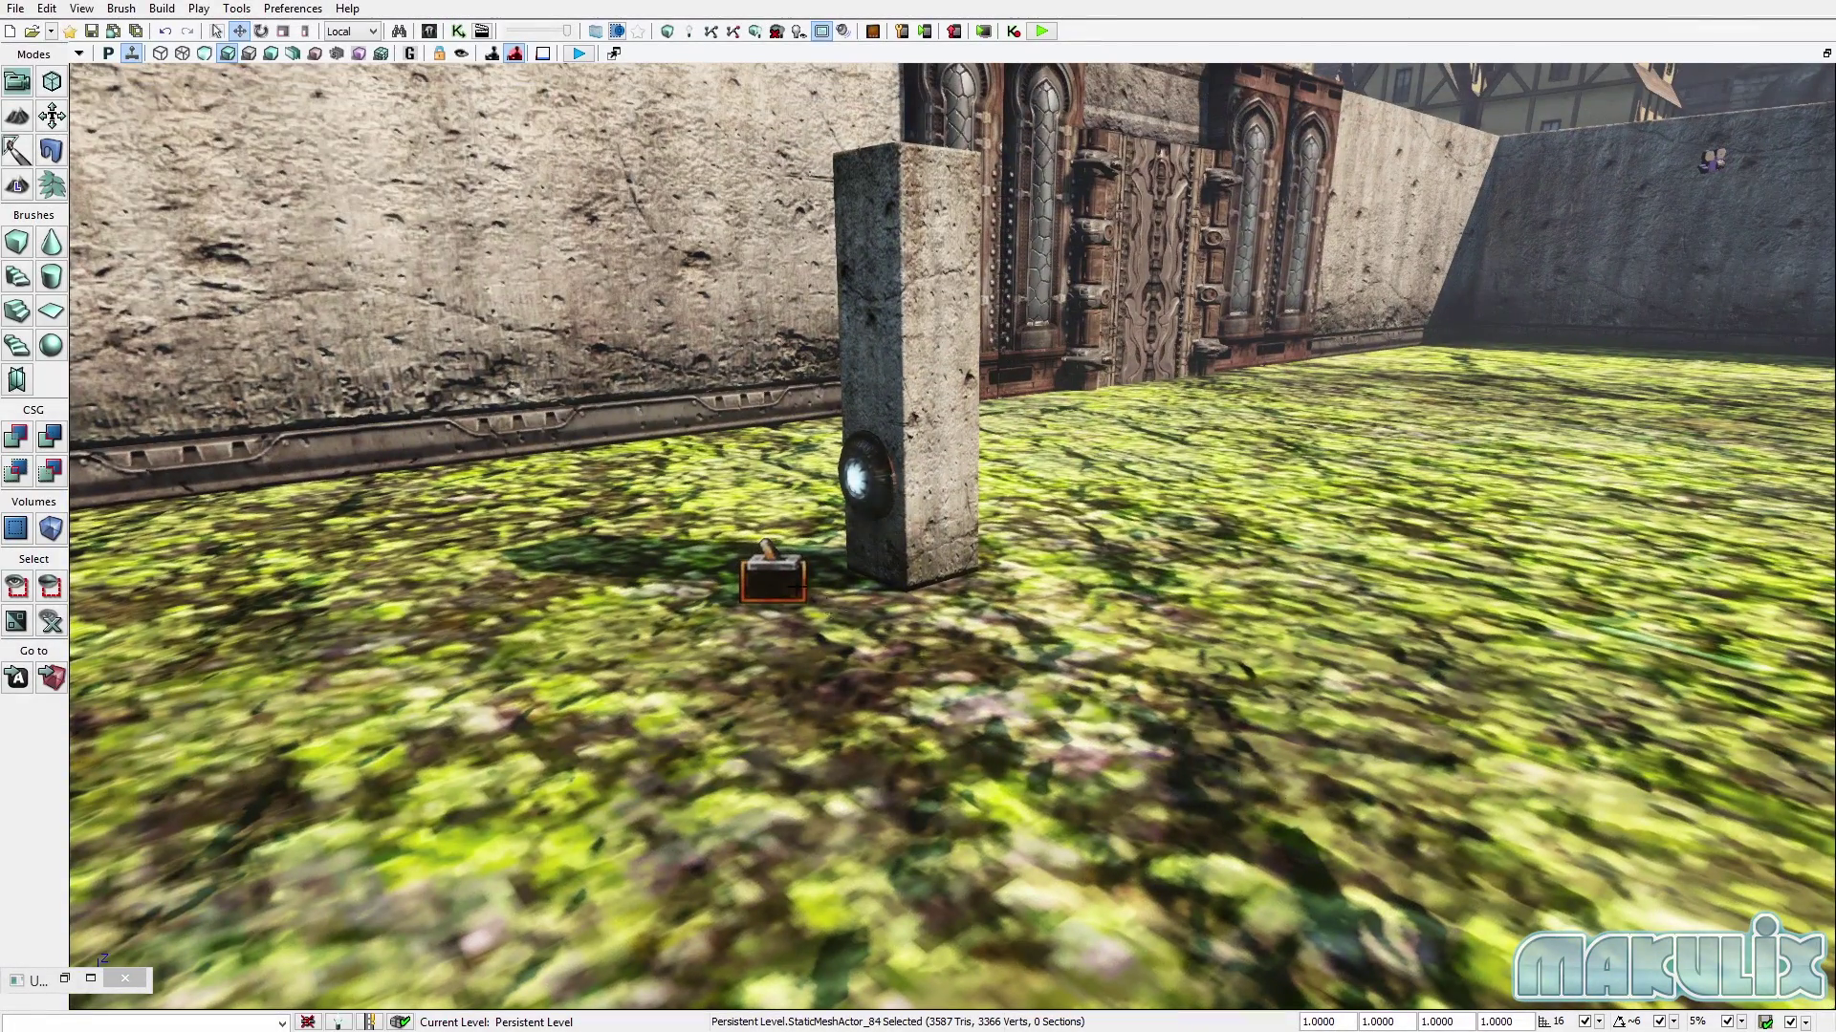
left_click(772, 578)
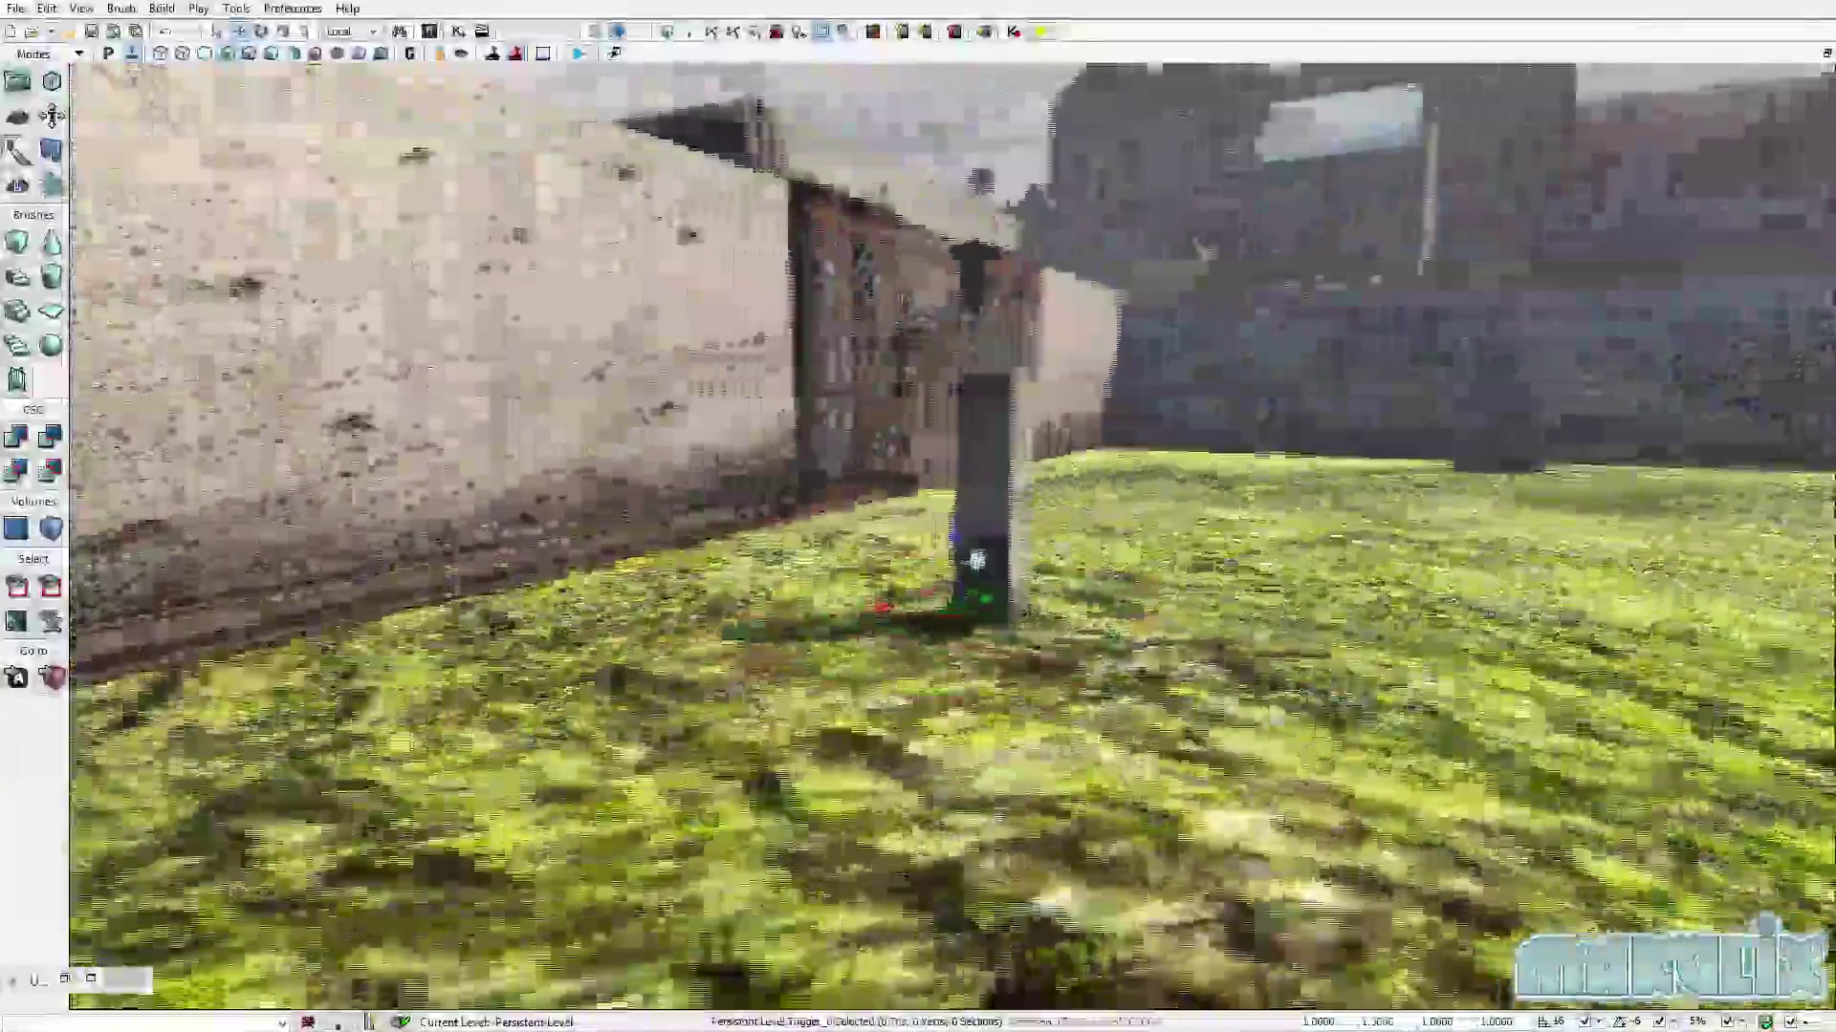
mouse_move(759, 621)
right_mouse_down()
mouse_move(689, 650)
mouse_move(759, 621)
right_mouse_up()
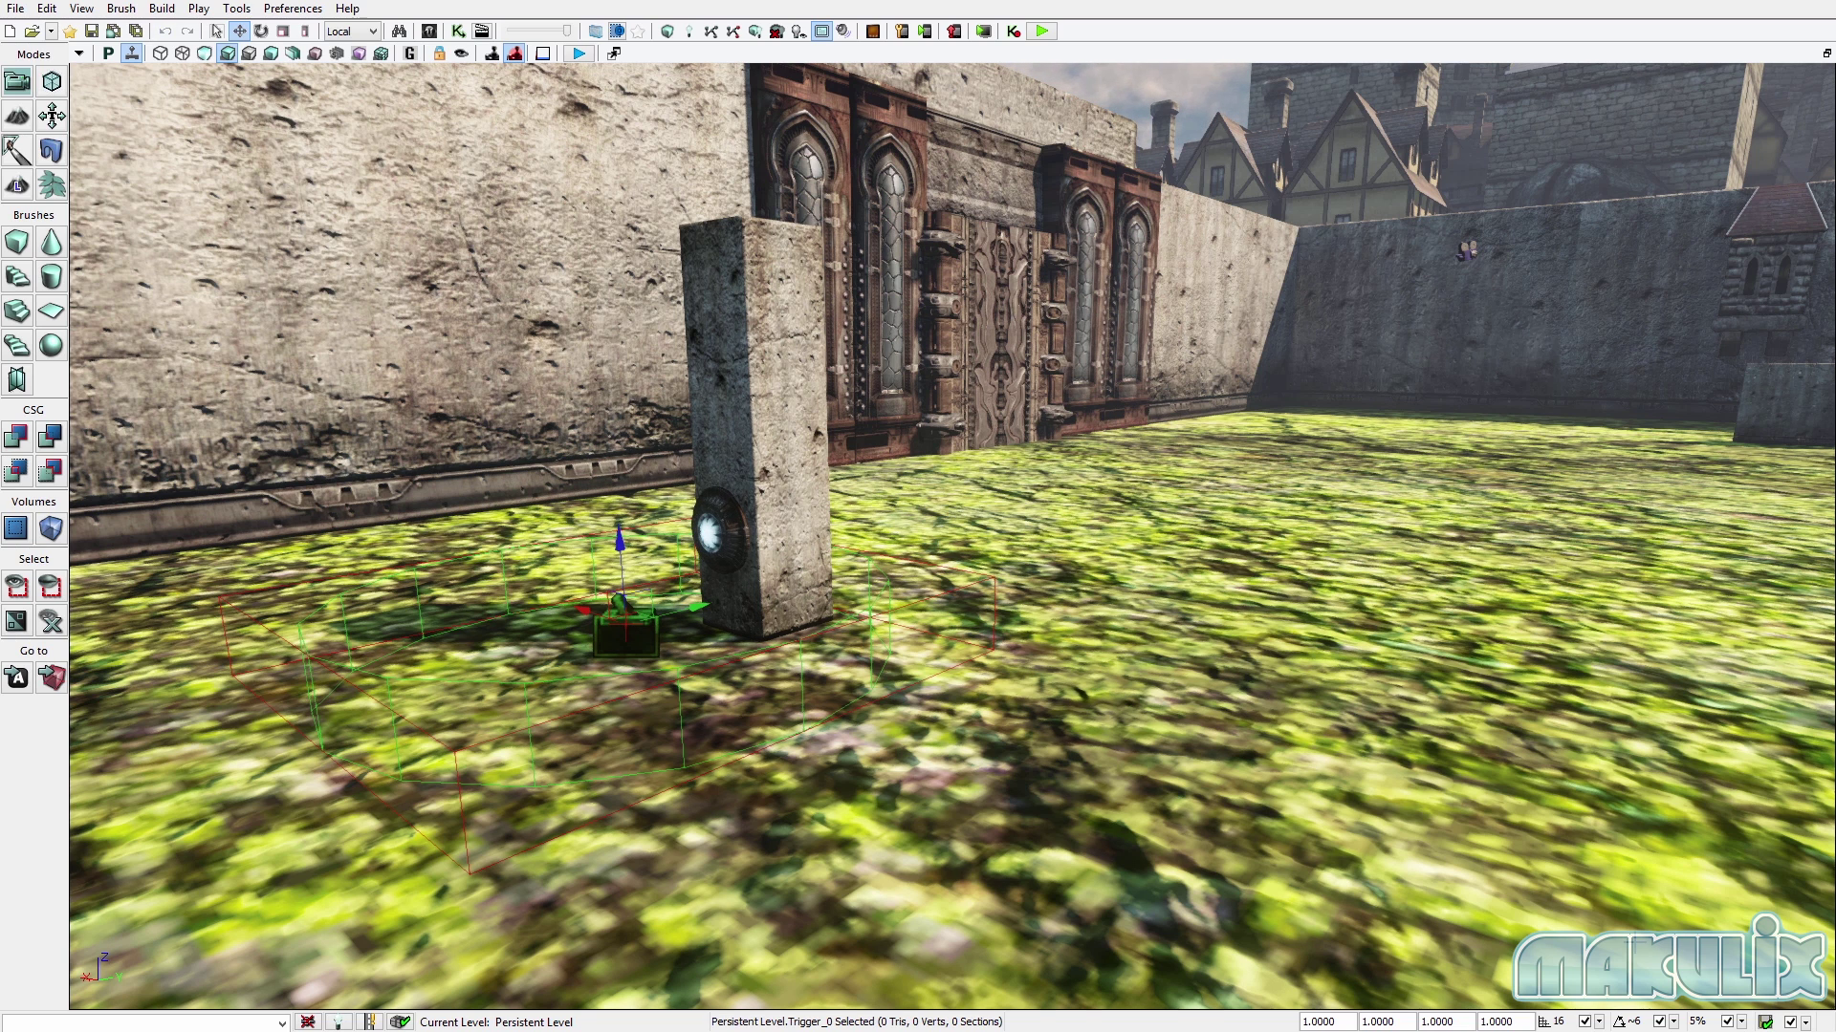
right_click_drag(1185, 501, 1206, 501)
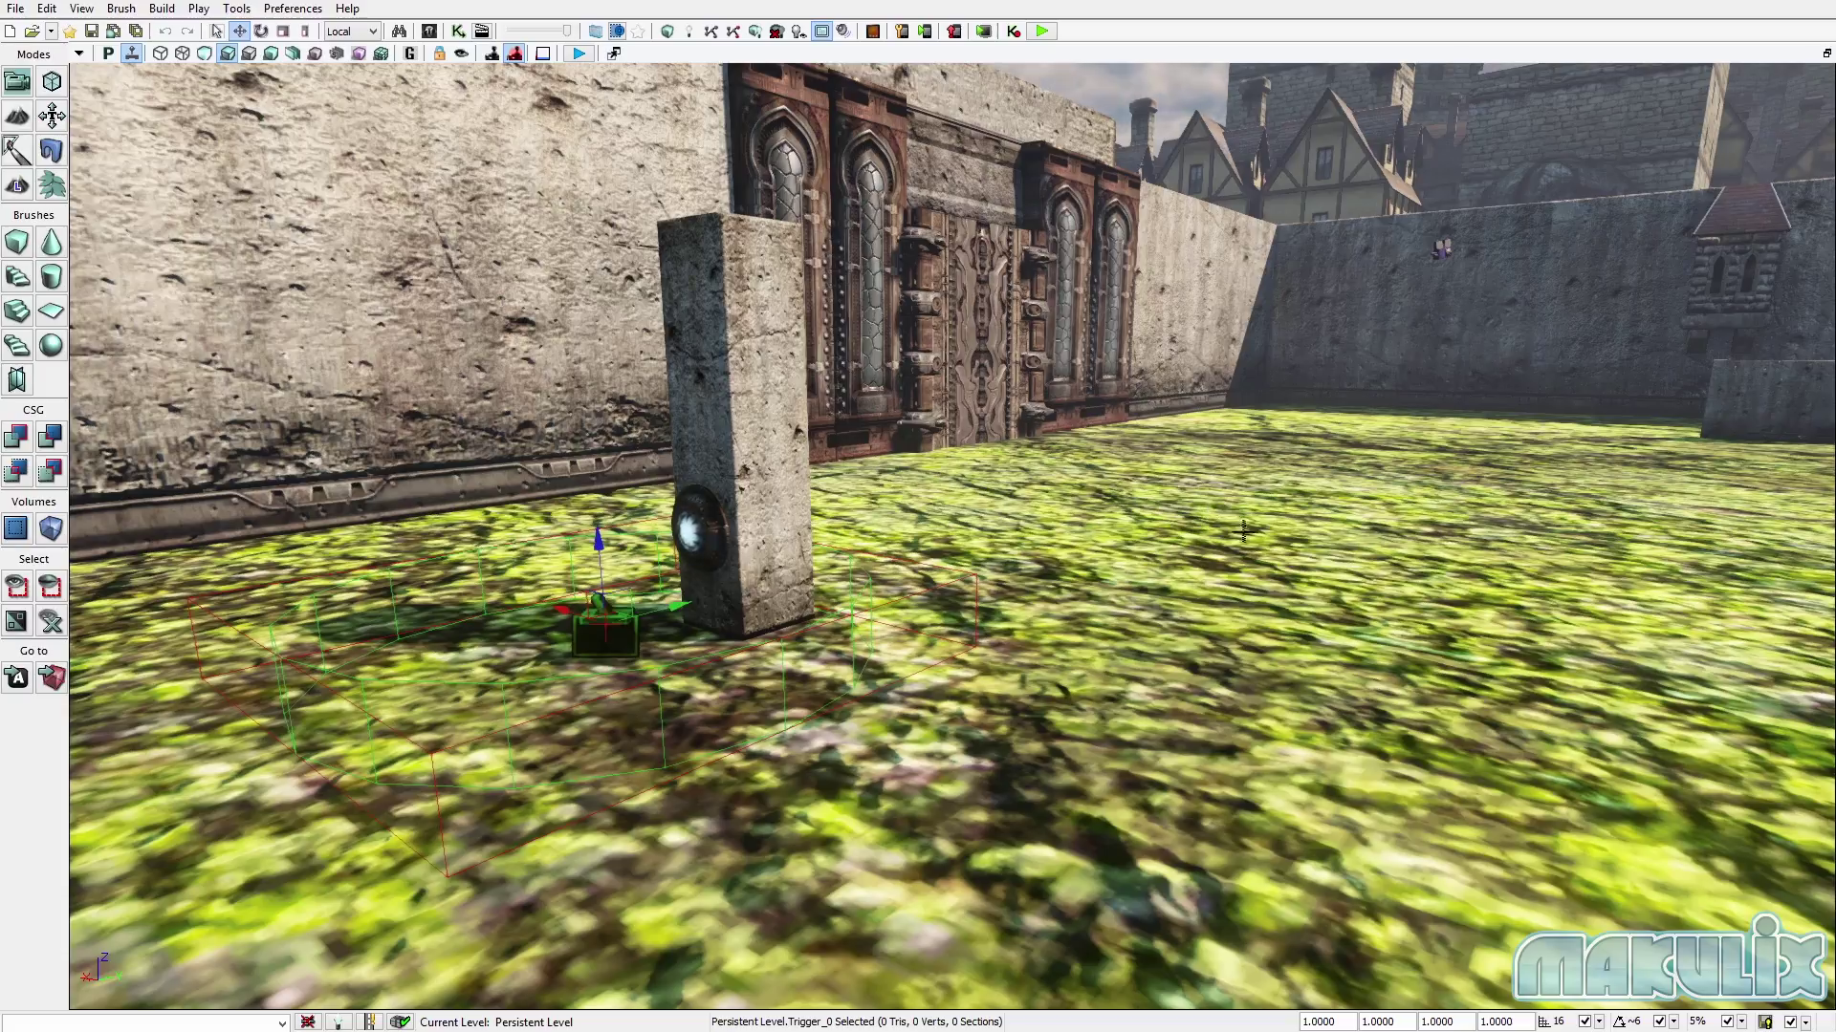
right_click_drag(1175, 587, 1014, 555)
left_click_drag(1185, 478, 1176, 506)
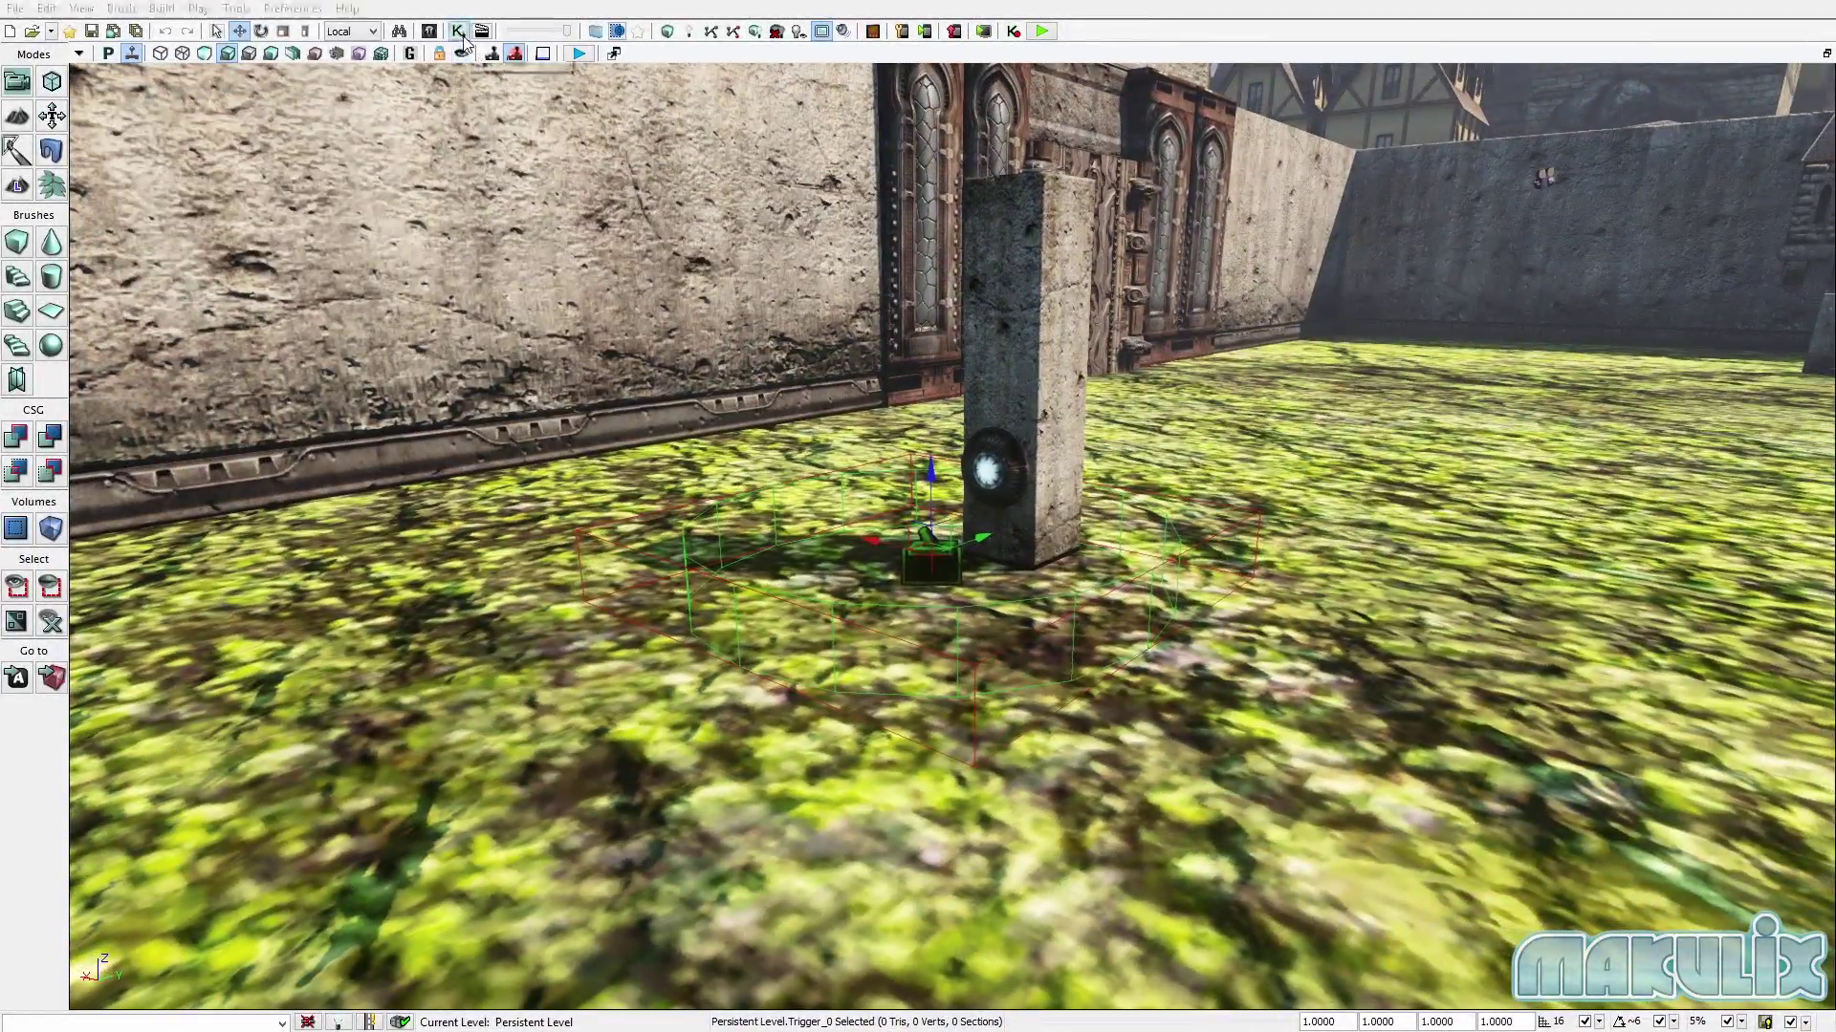
Add a Used event for the selected trigger below the Touch event in the Kismet sequence.
left_click(458, 30)
left_click_drag(920, 356, 918, 354)
scroll(842, 452, "up", 5)
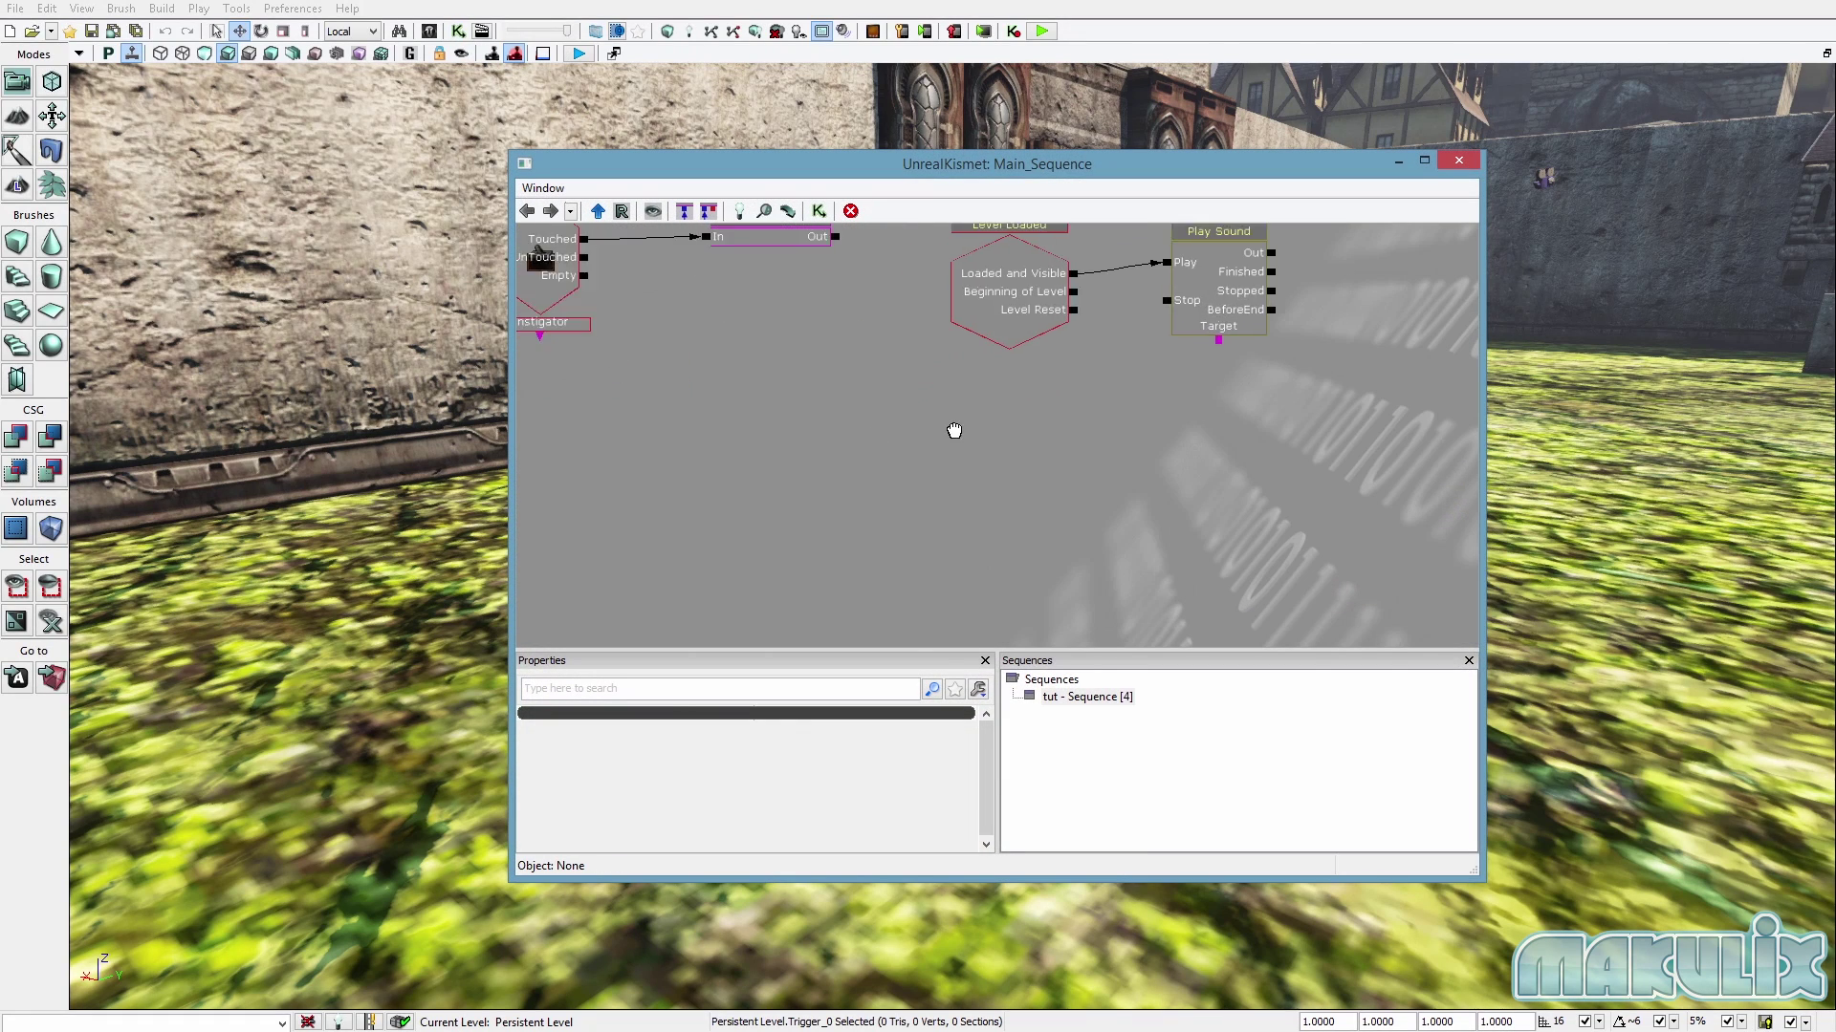
right_click(737, 354)
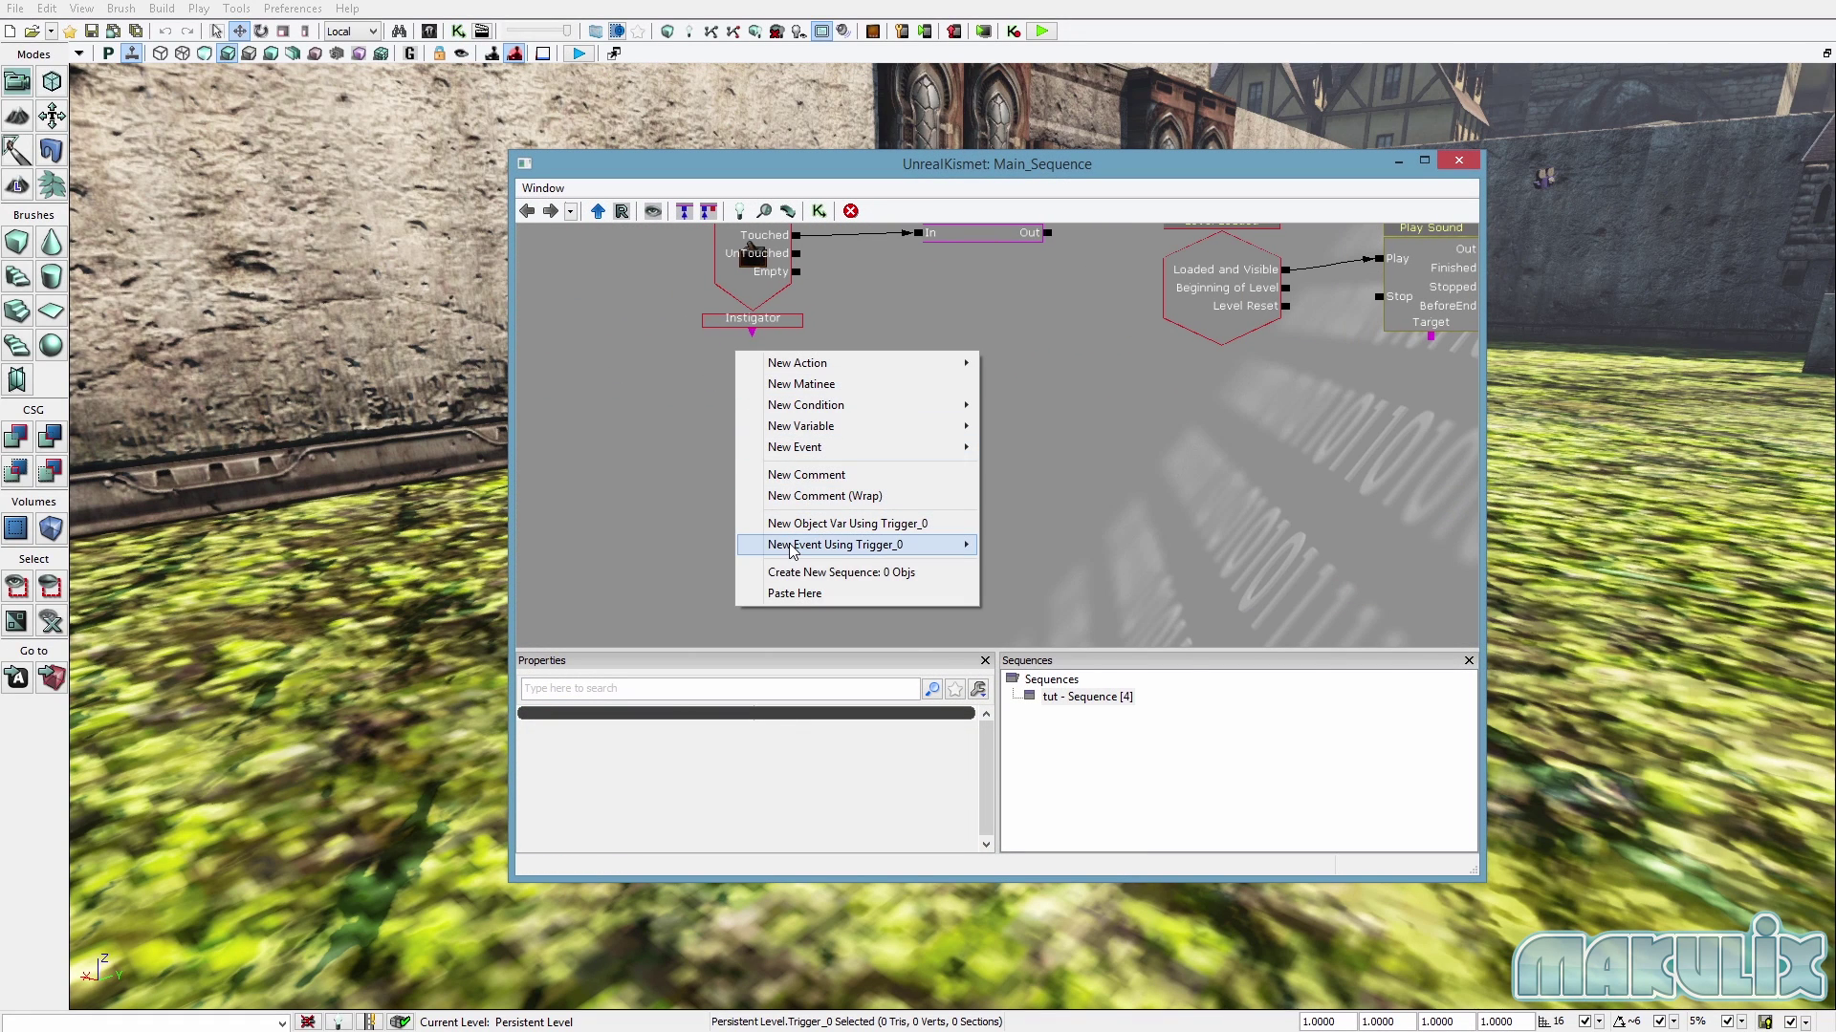
mouse_move(781, 550)
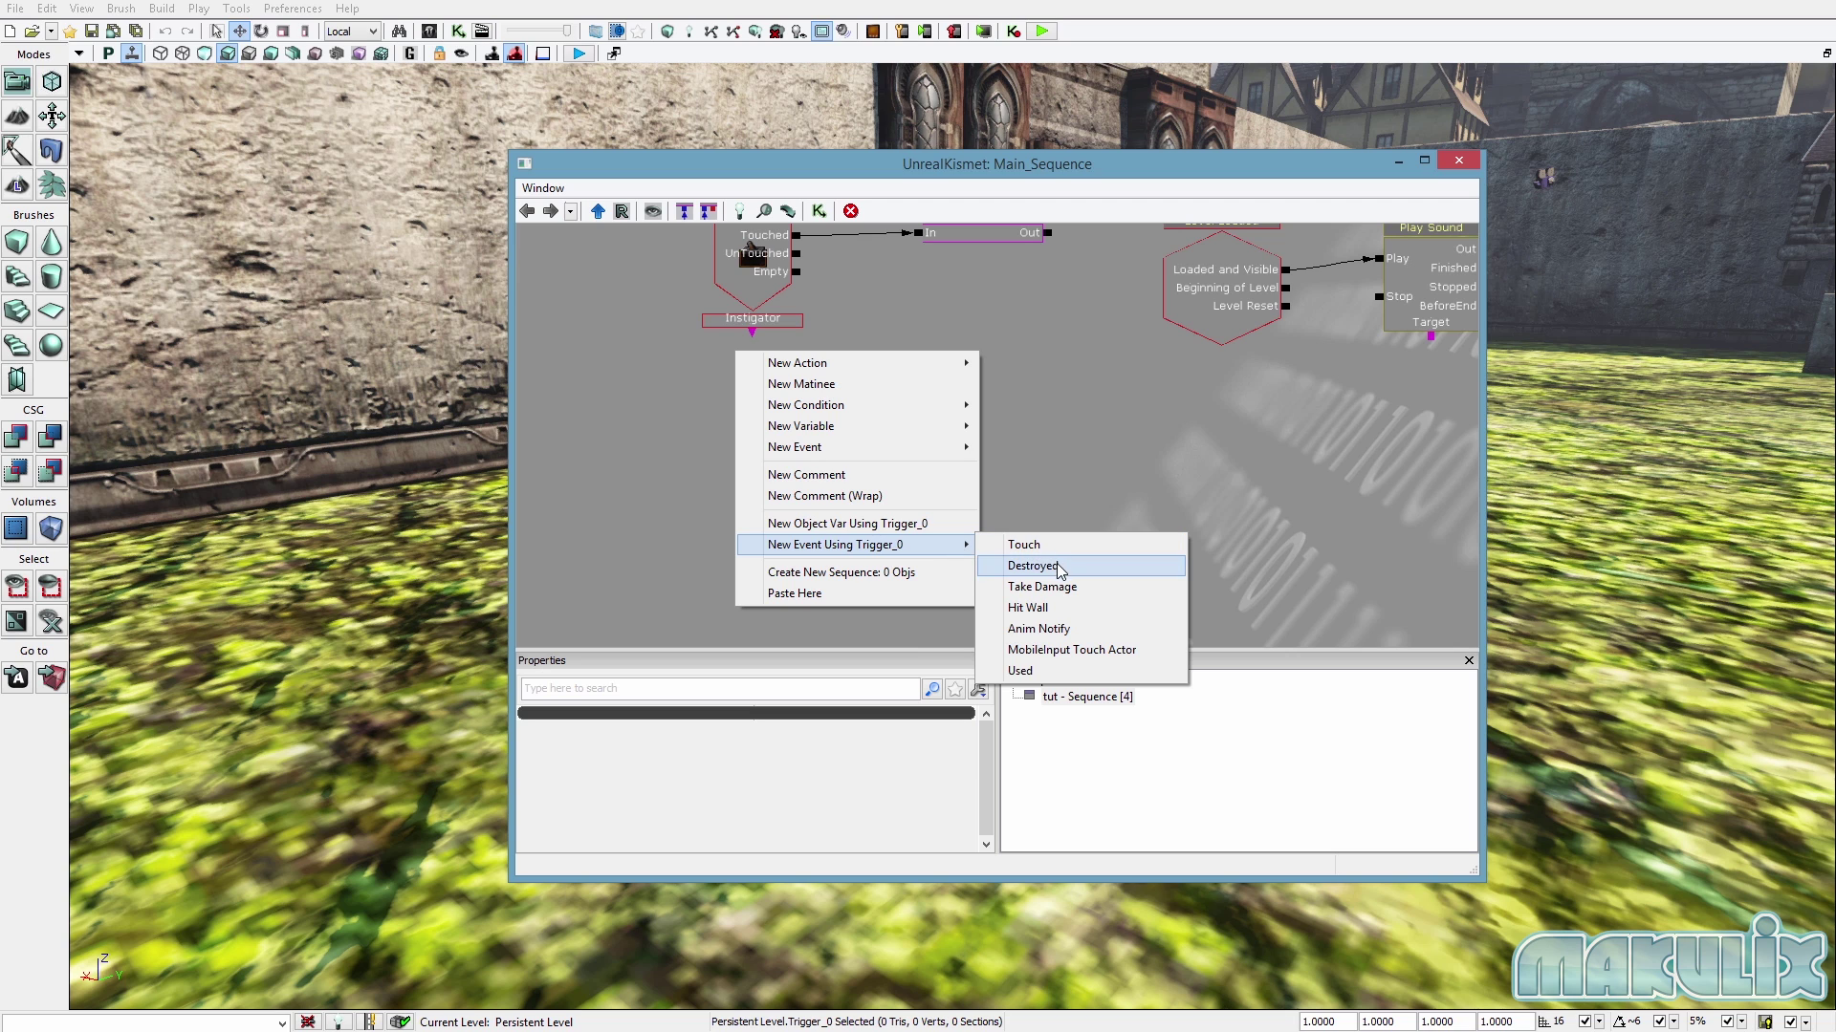
left_click(1050, 671)
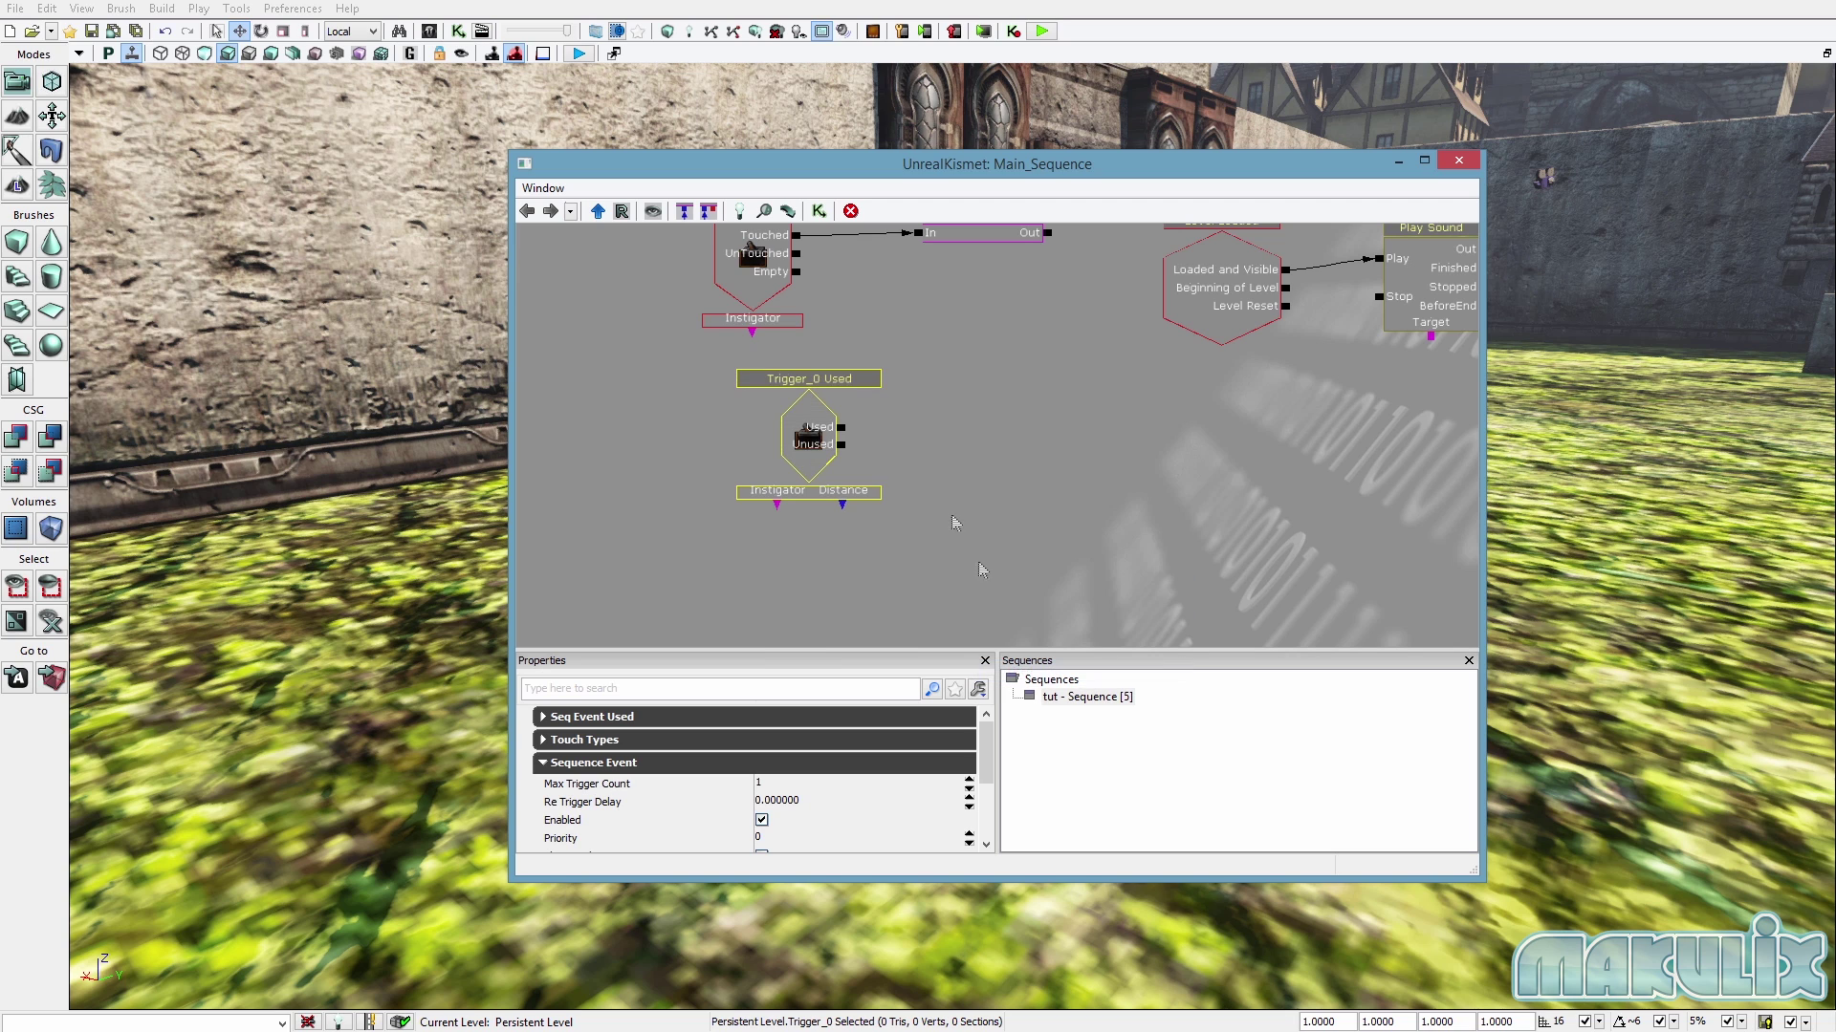
Bring the gate's door into close view and minimize the Kismet window.
left_click_drag(923, 455, 893, 418)
right_click(898, 361)
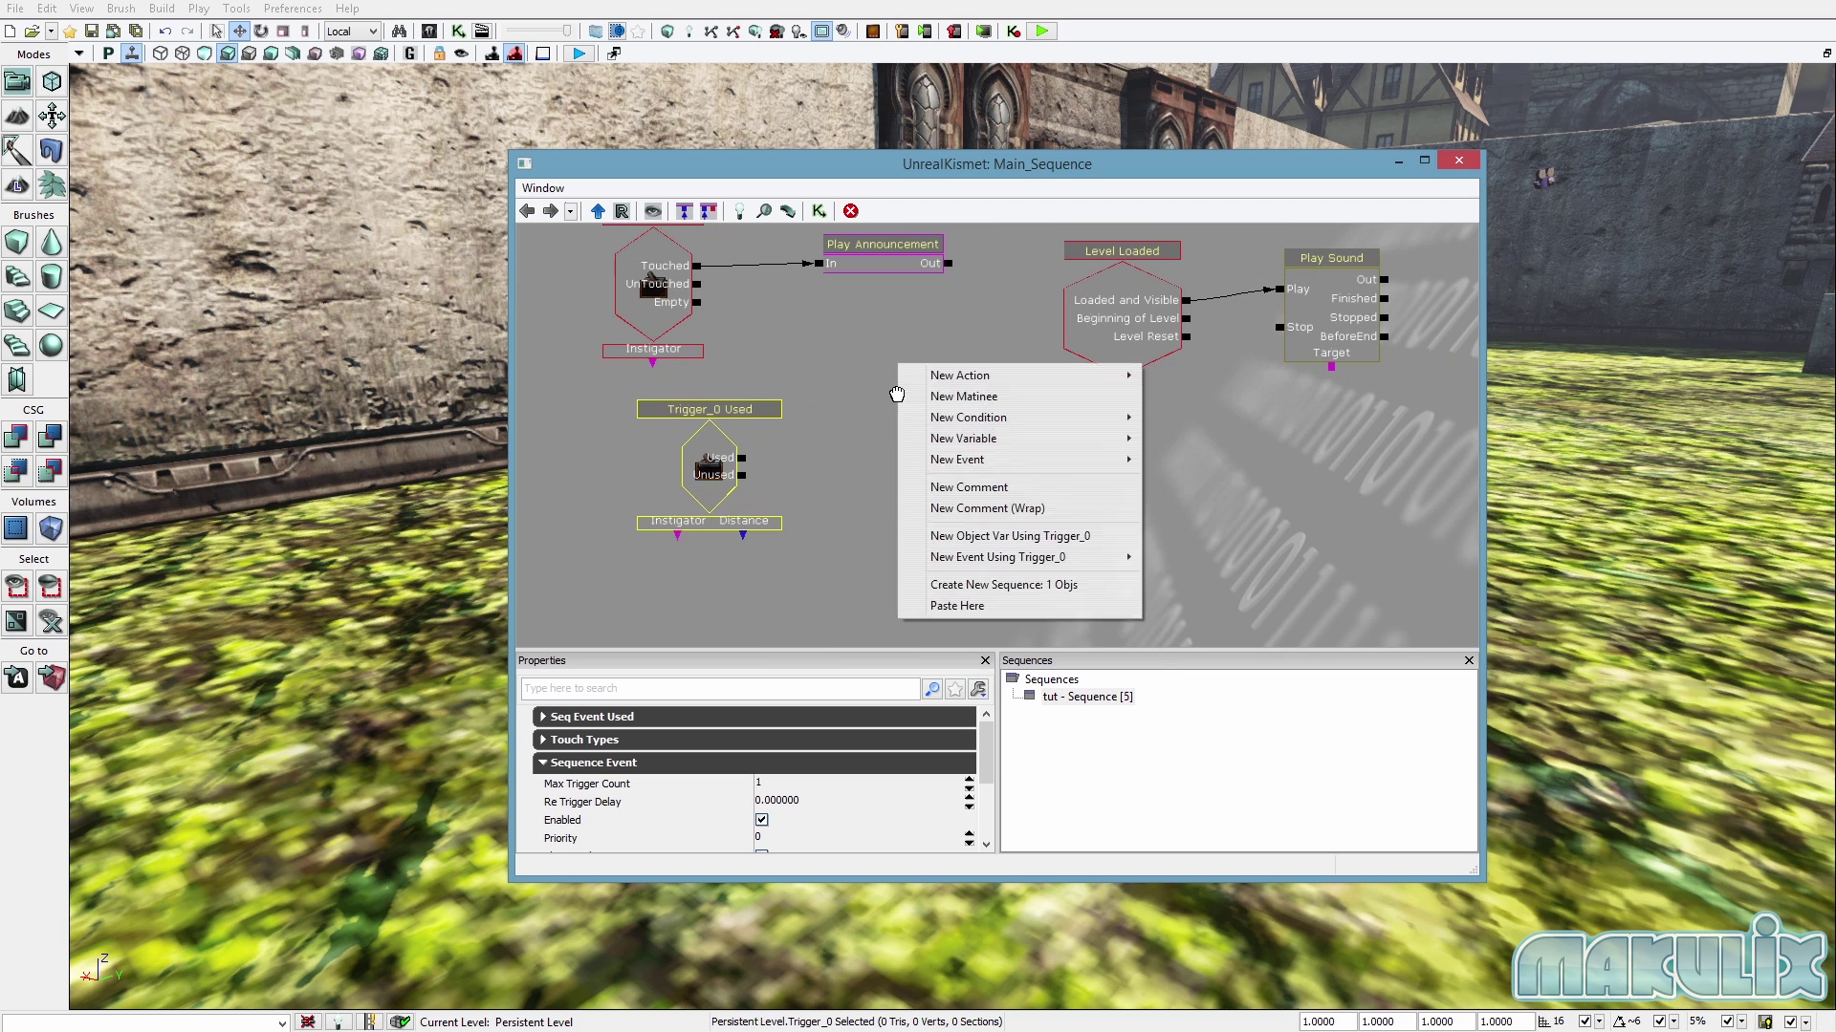
left_click(1052, 170)
left_click_drag(1052, 170, 1575, 281)
right_click_drag(669, 478, 803, 412)
left_click_drag(1366, 285, 1045, 374)
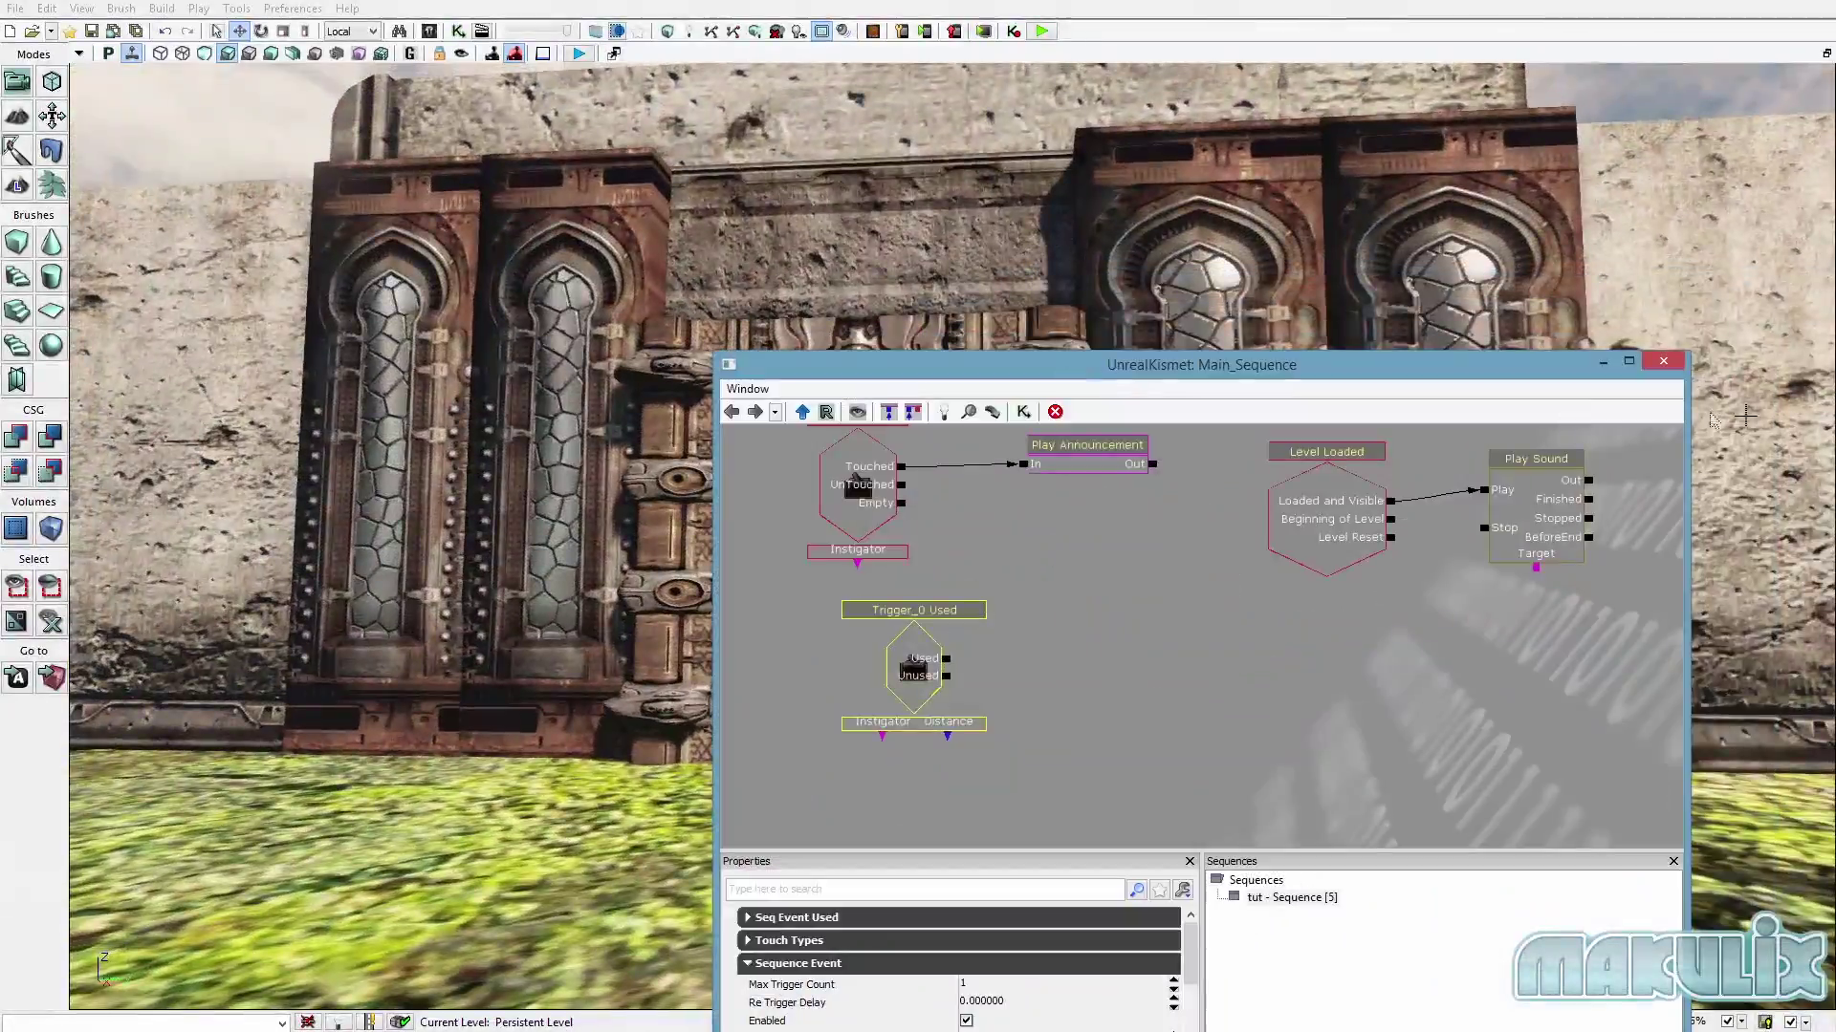
left_click(1603, 362)
Set the door actor's movement Physics to PHYS_Interpolating in its properties.
right_click(940, 713)
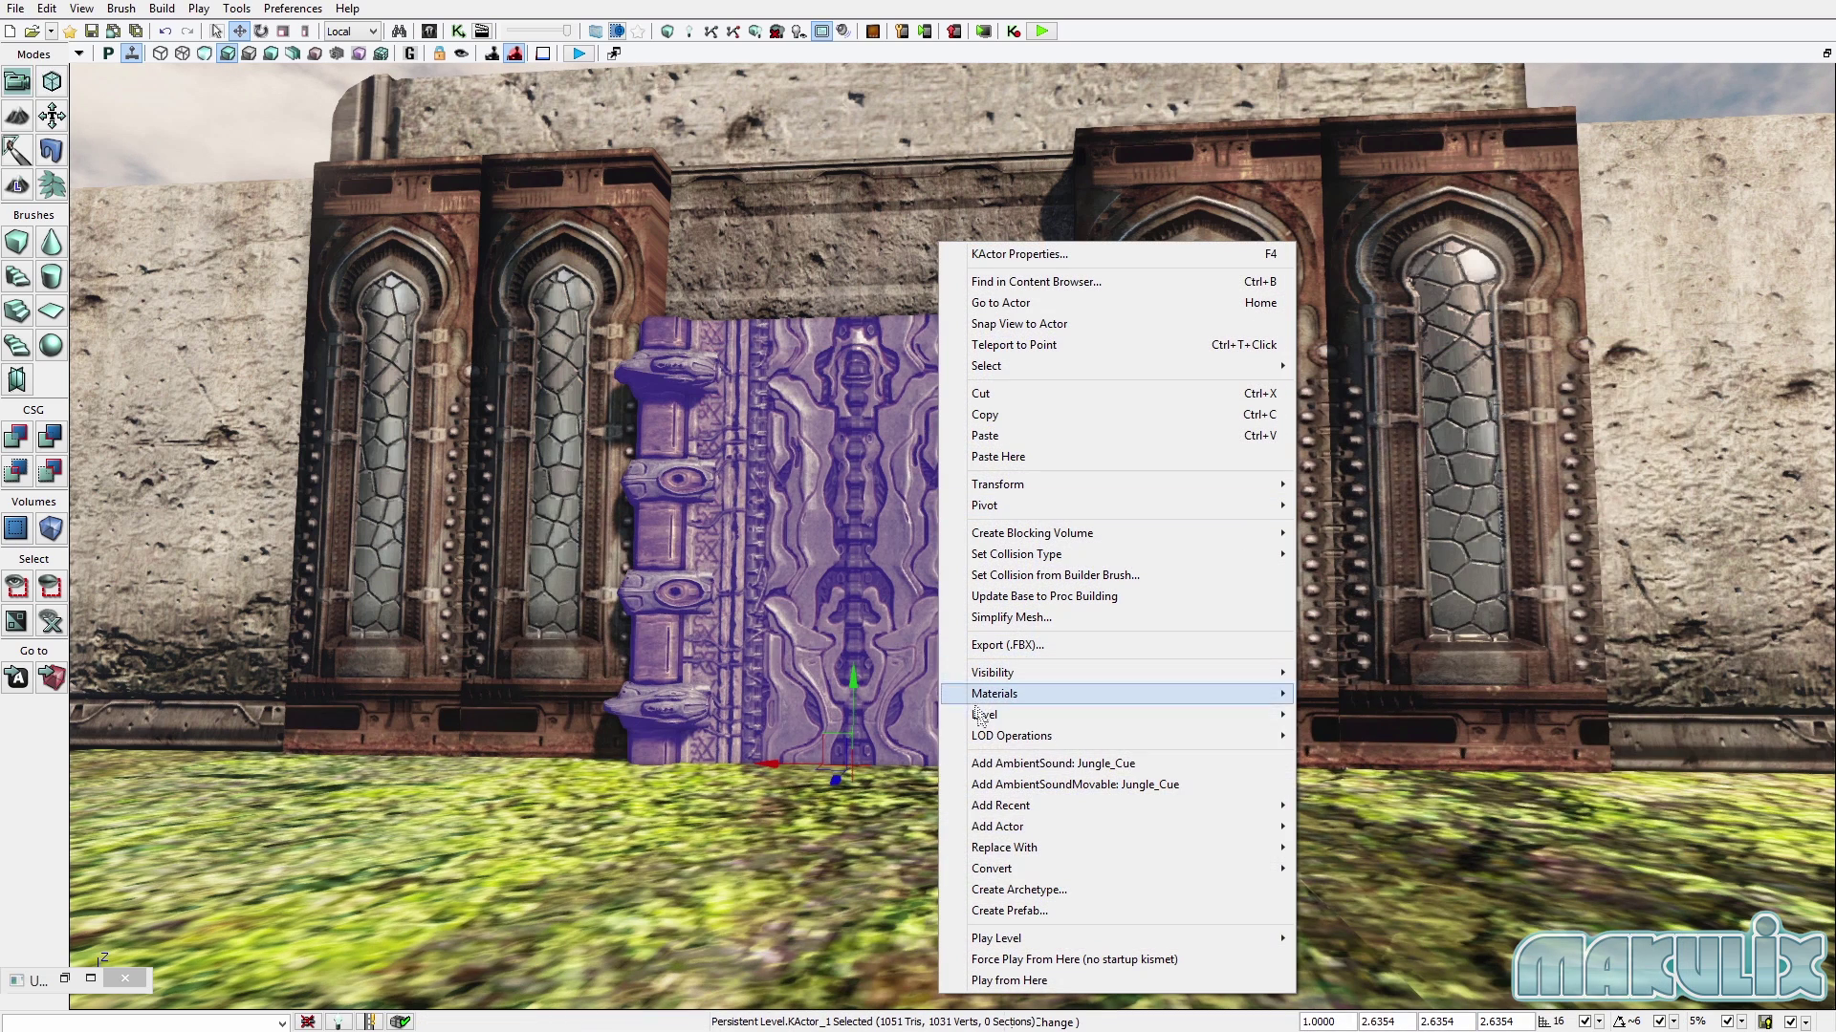
mouse_move(1052, 878)
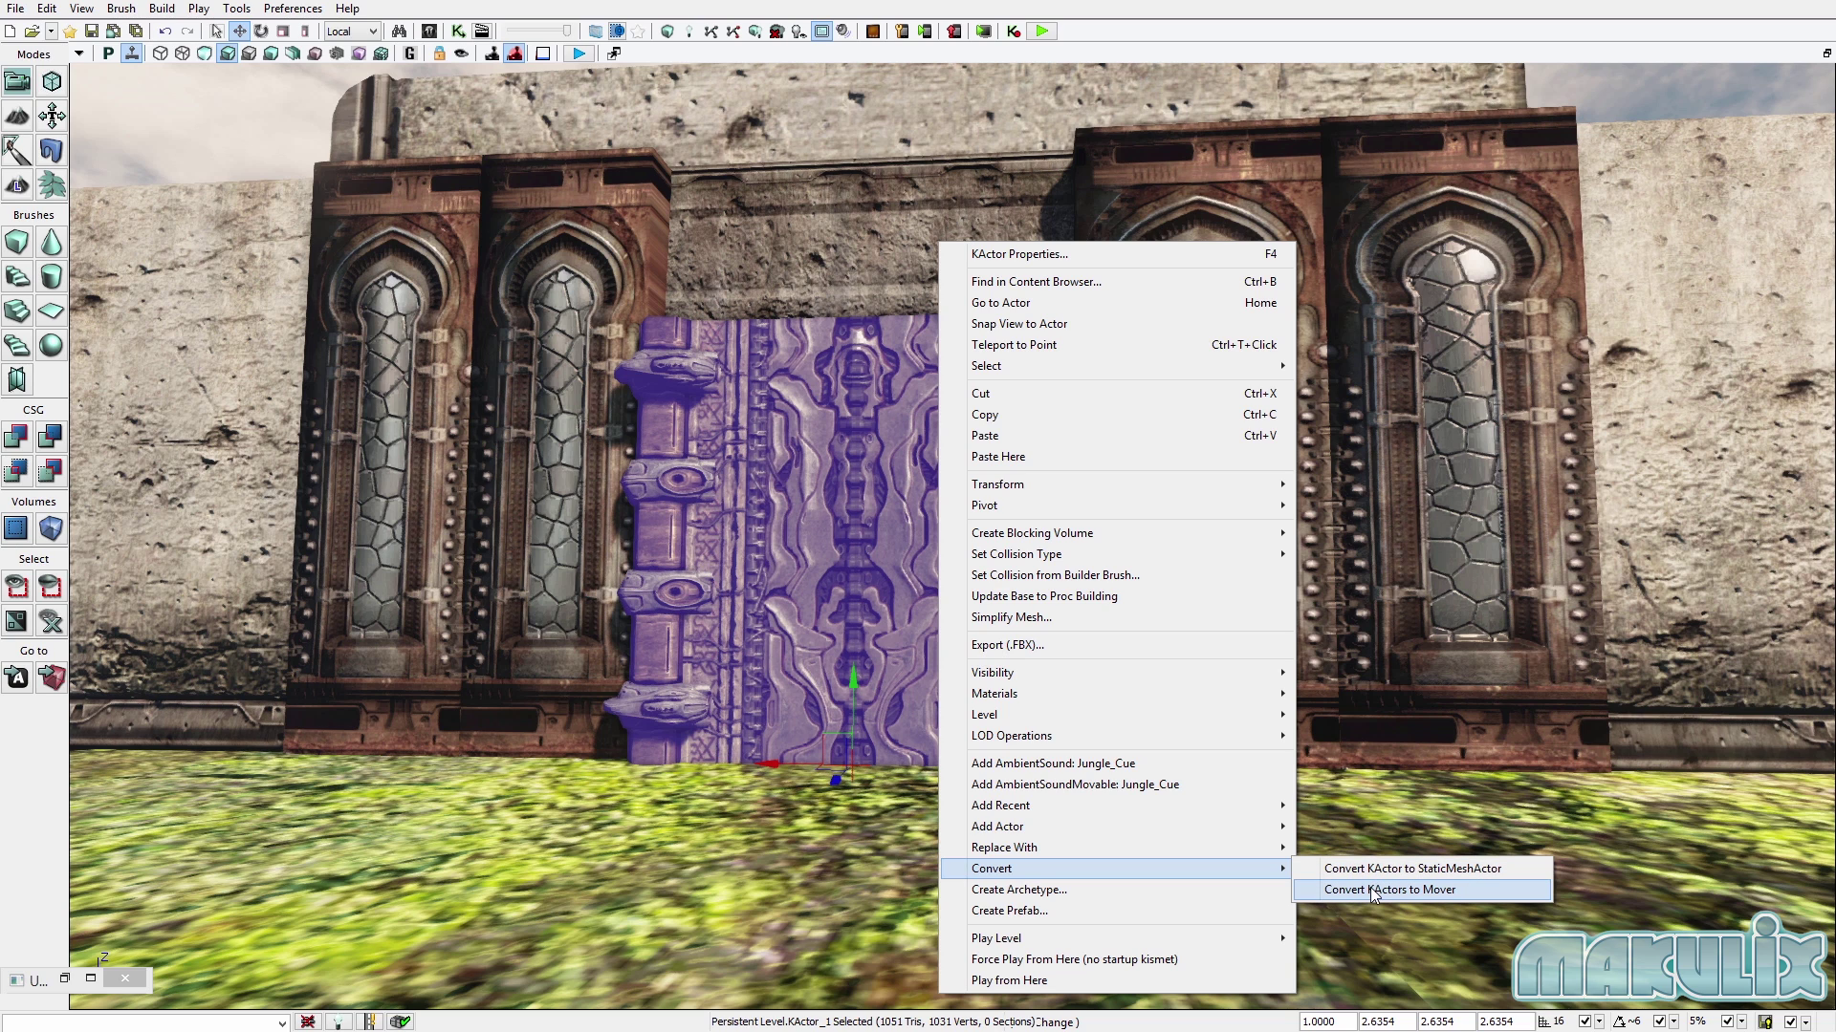
left_click(788, 604)
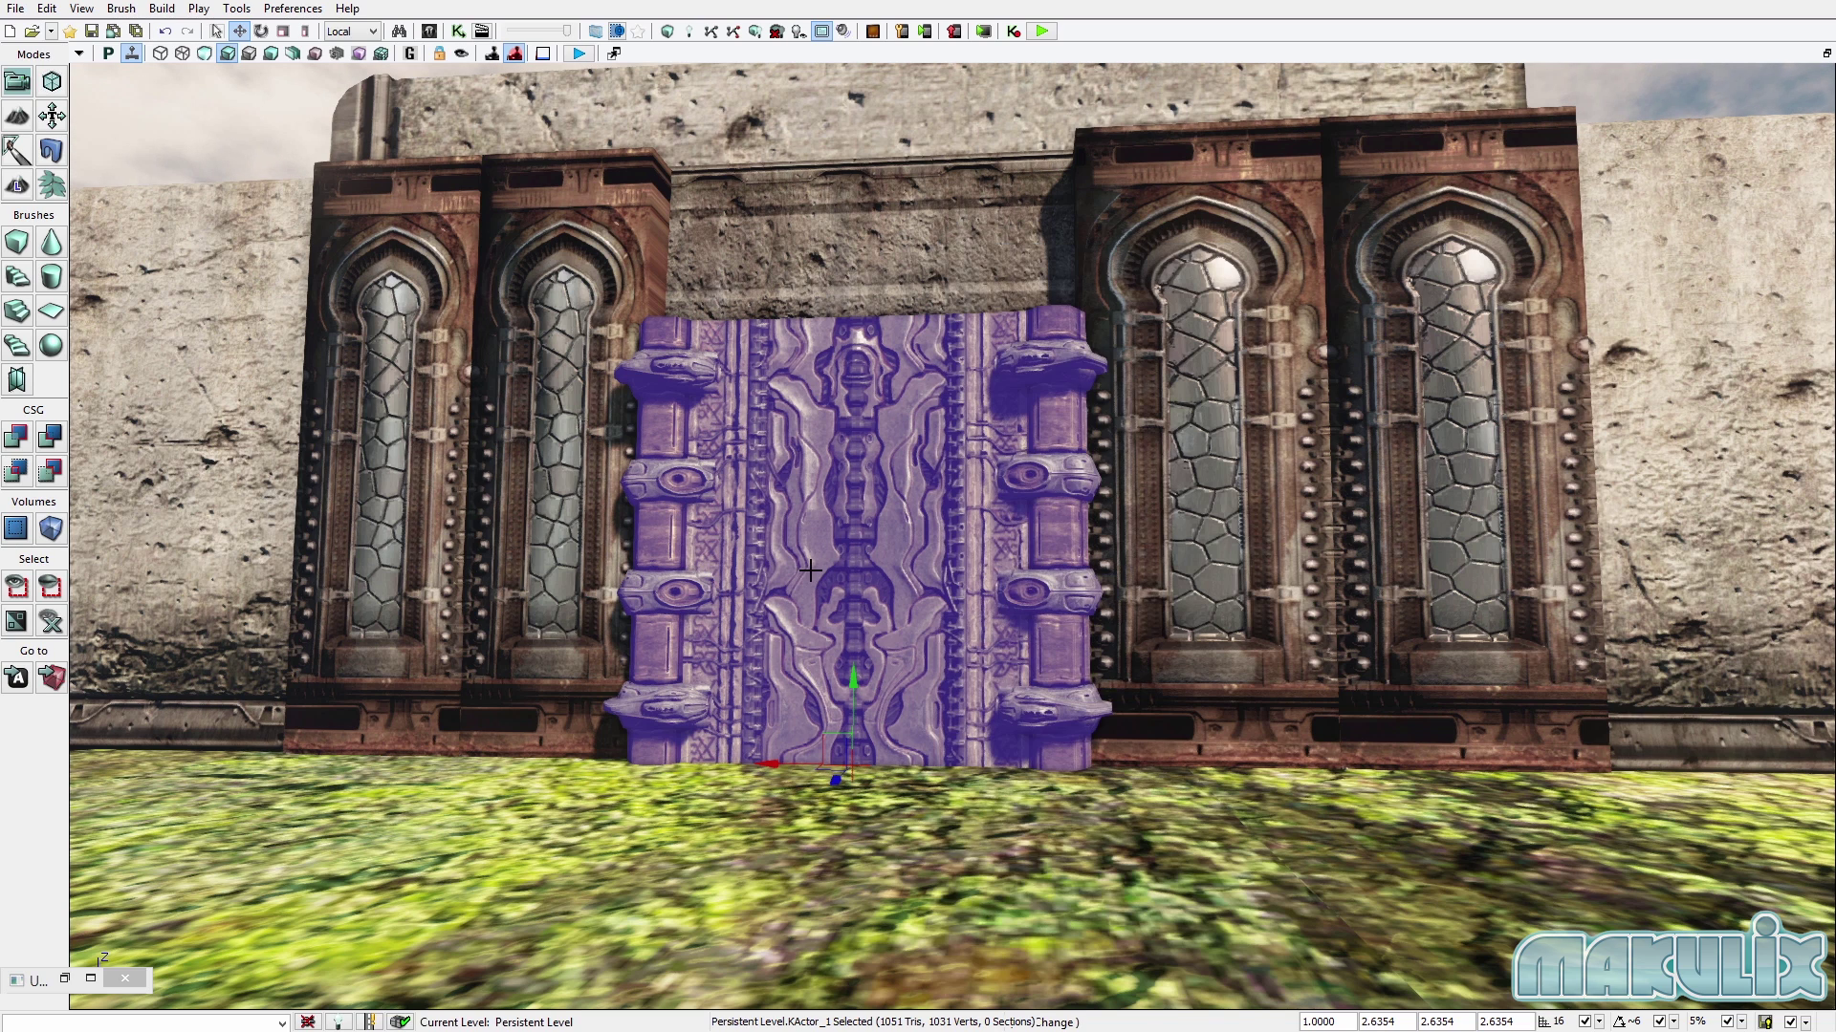
right_click(812, 574)
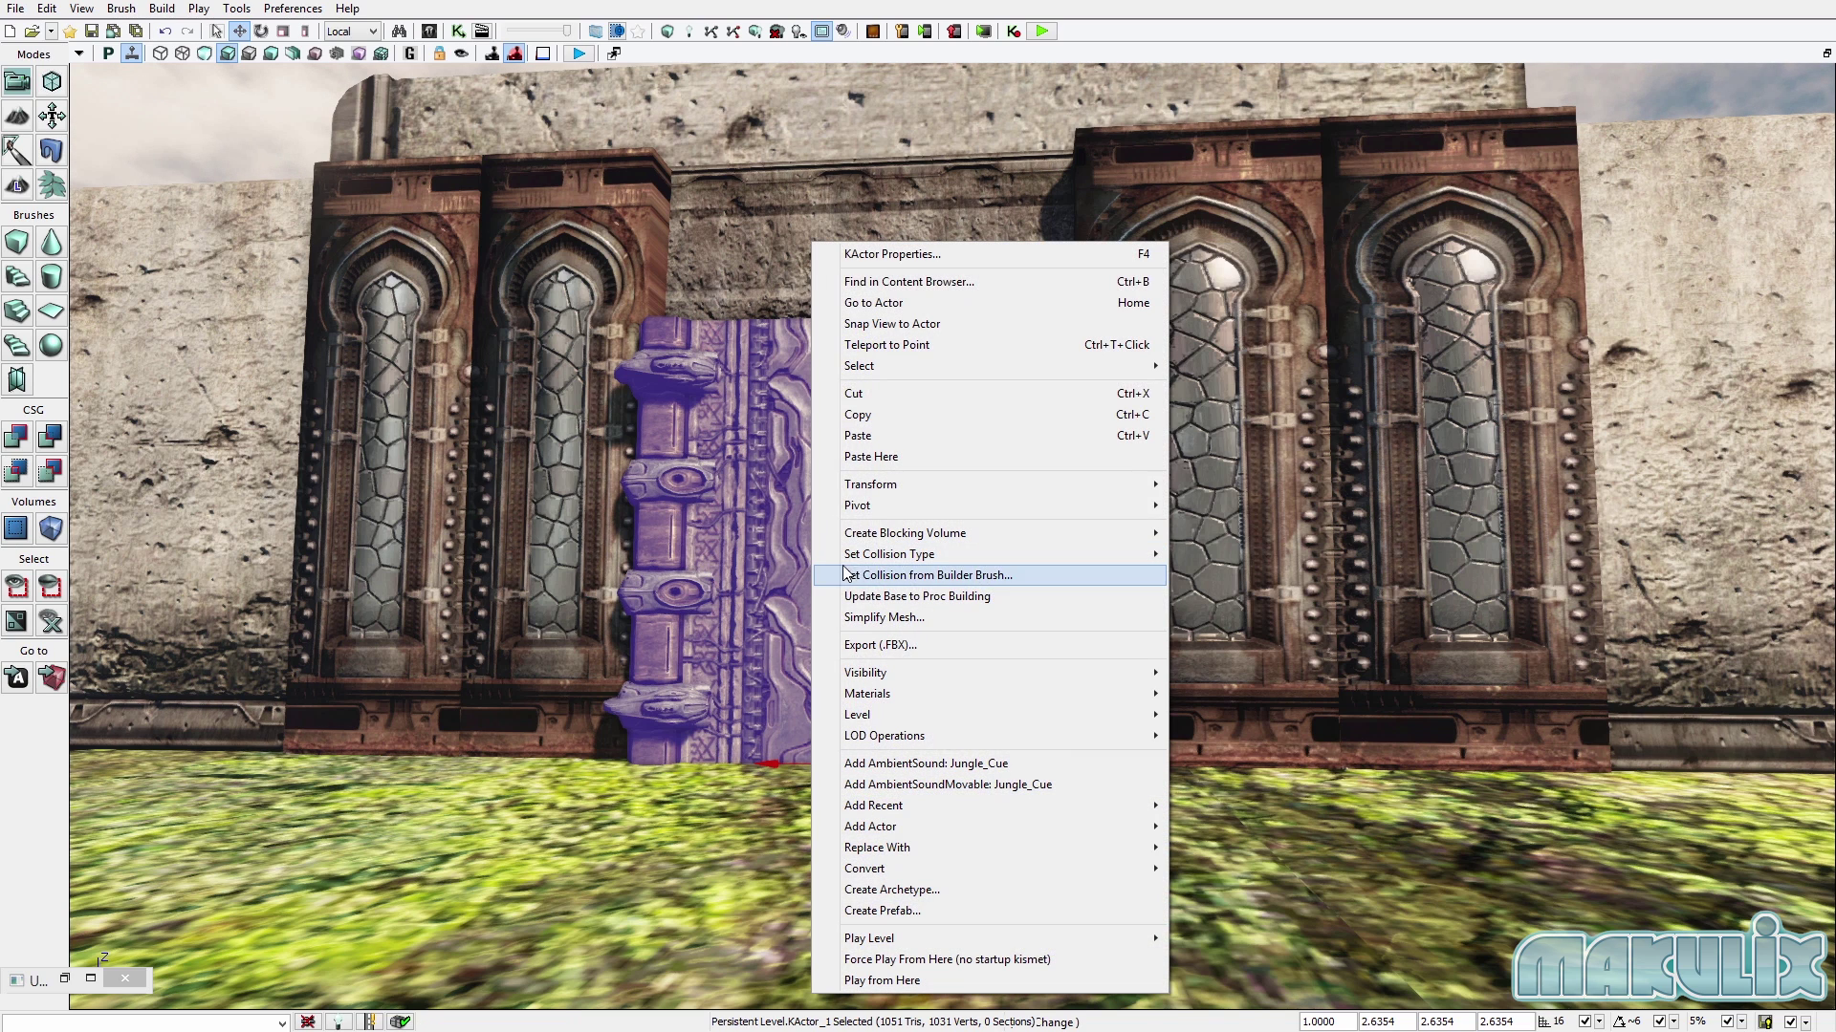
left_click(969, 258)
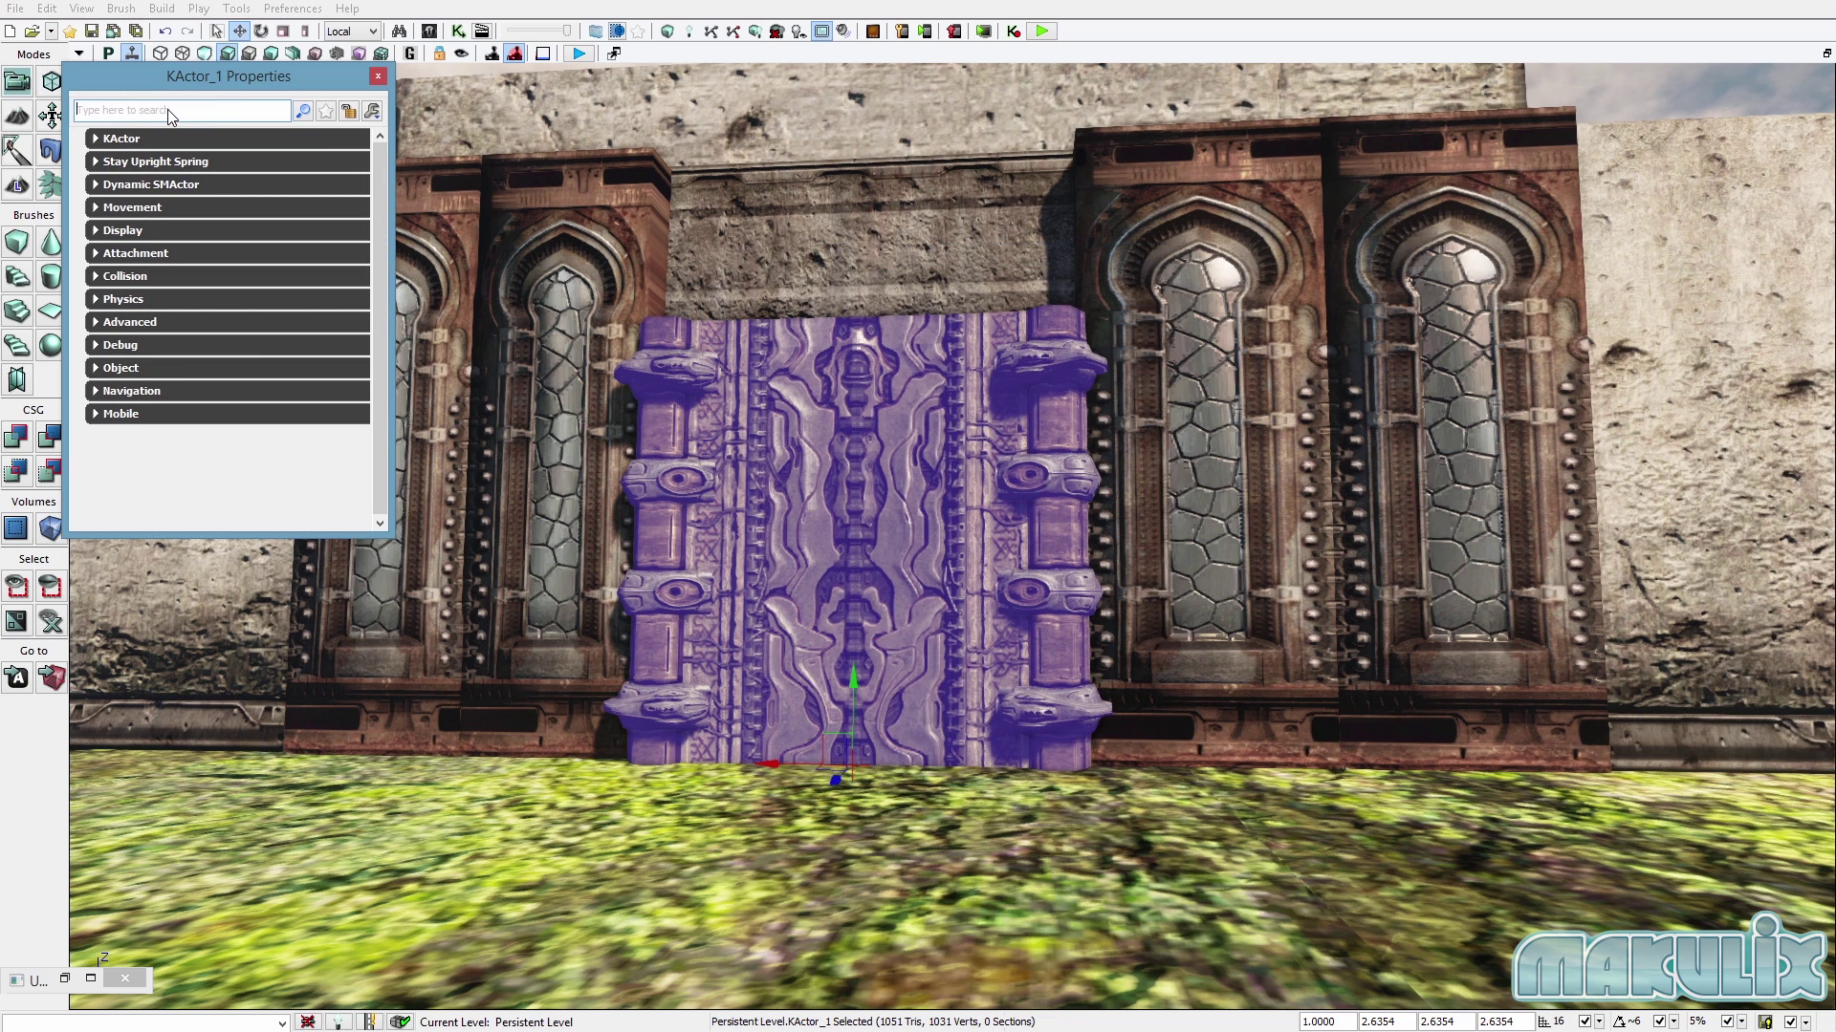
type("physics")
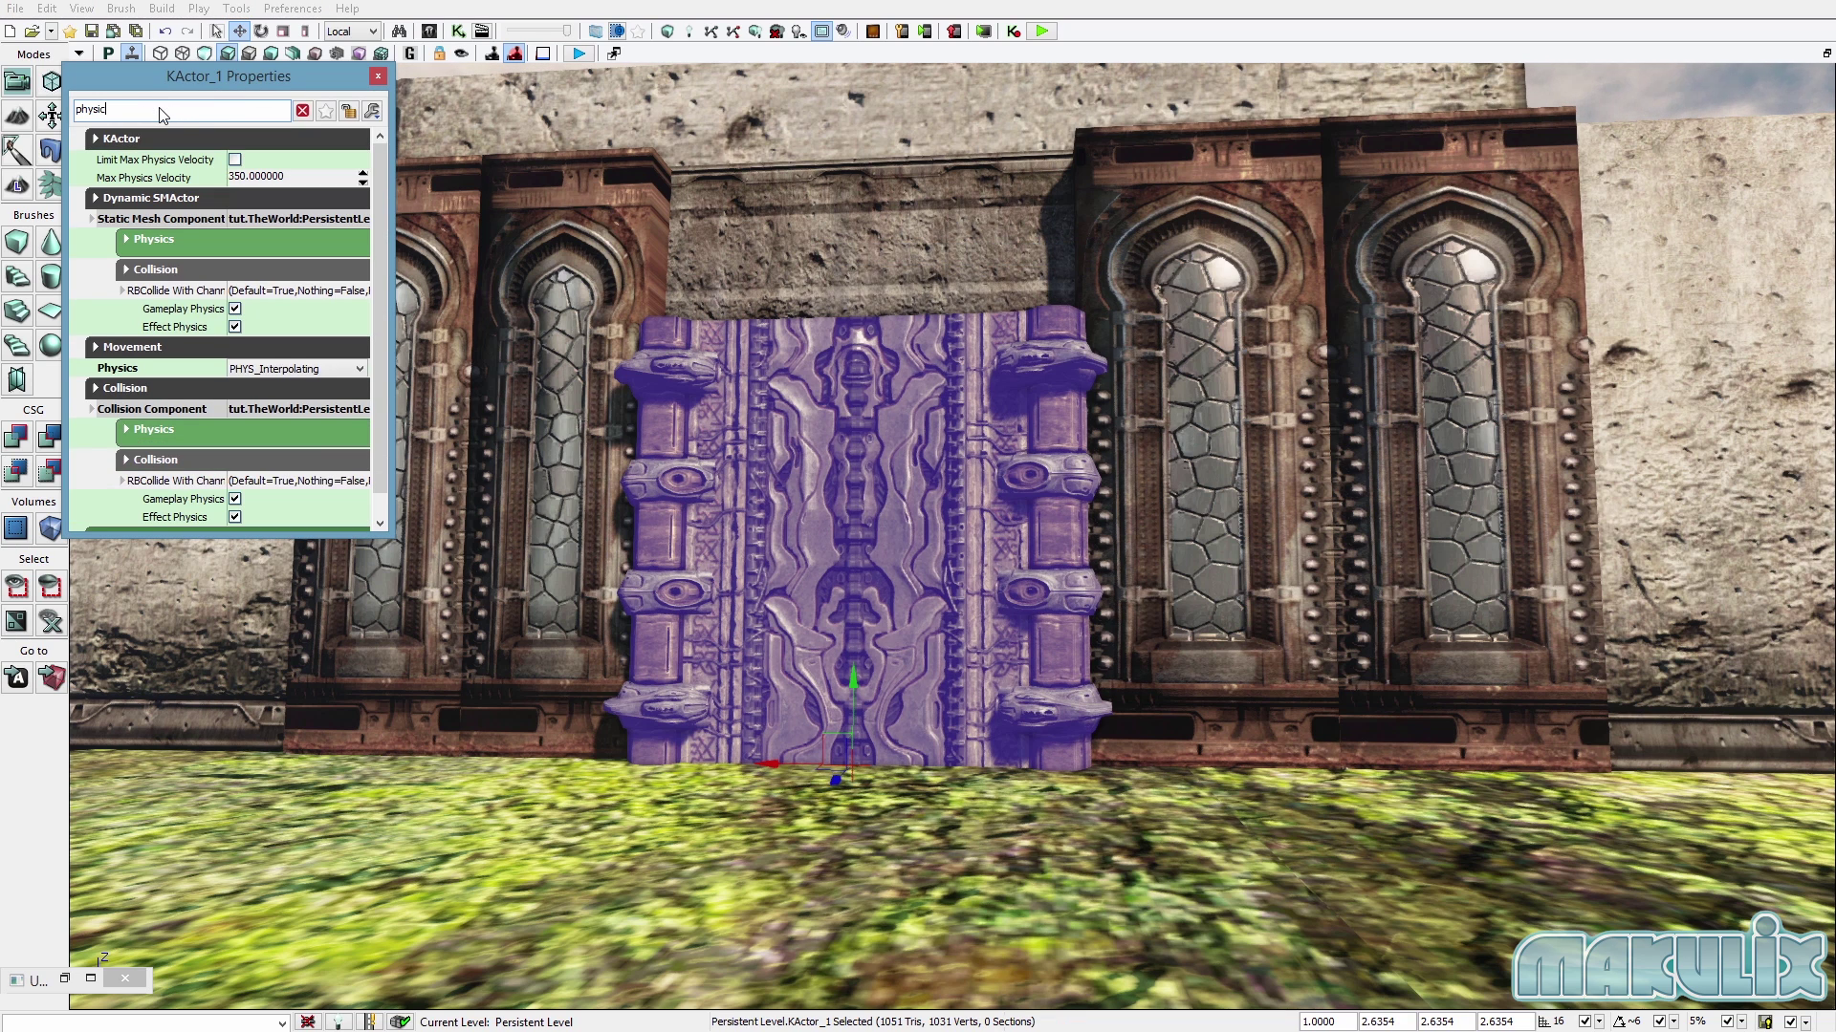
left_click(218, 233)
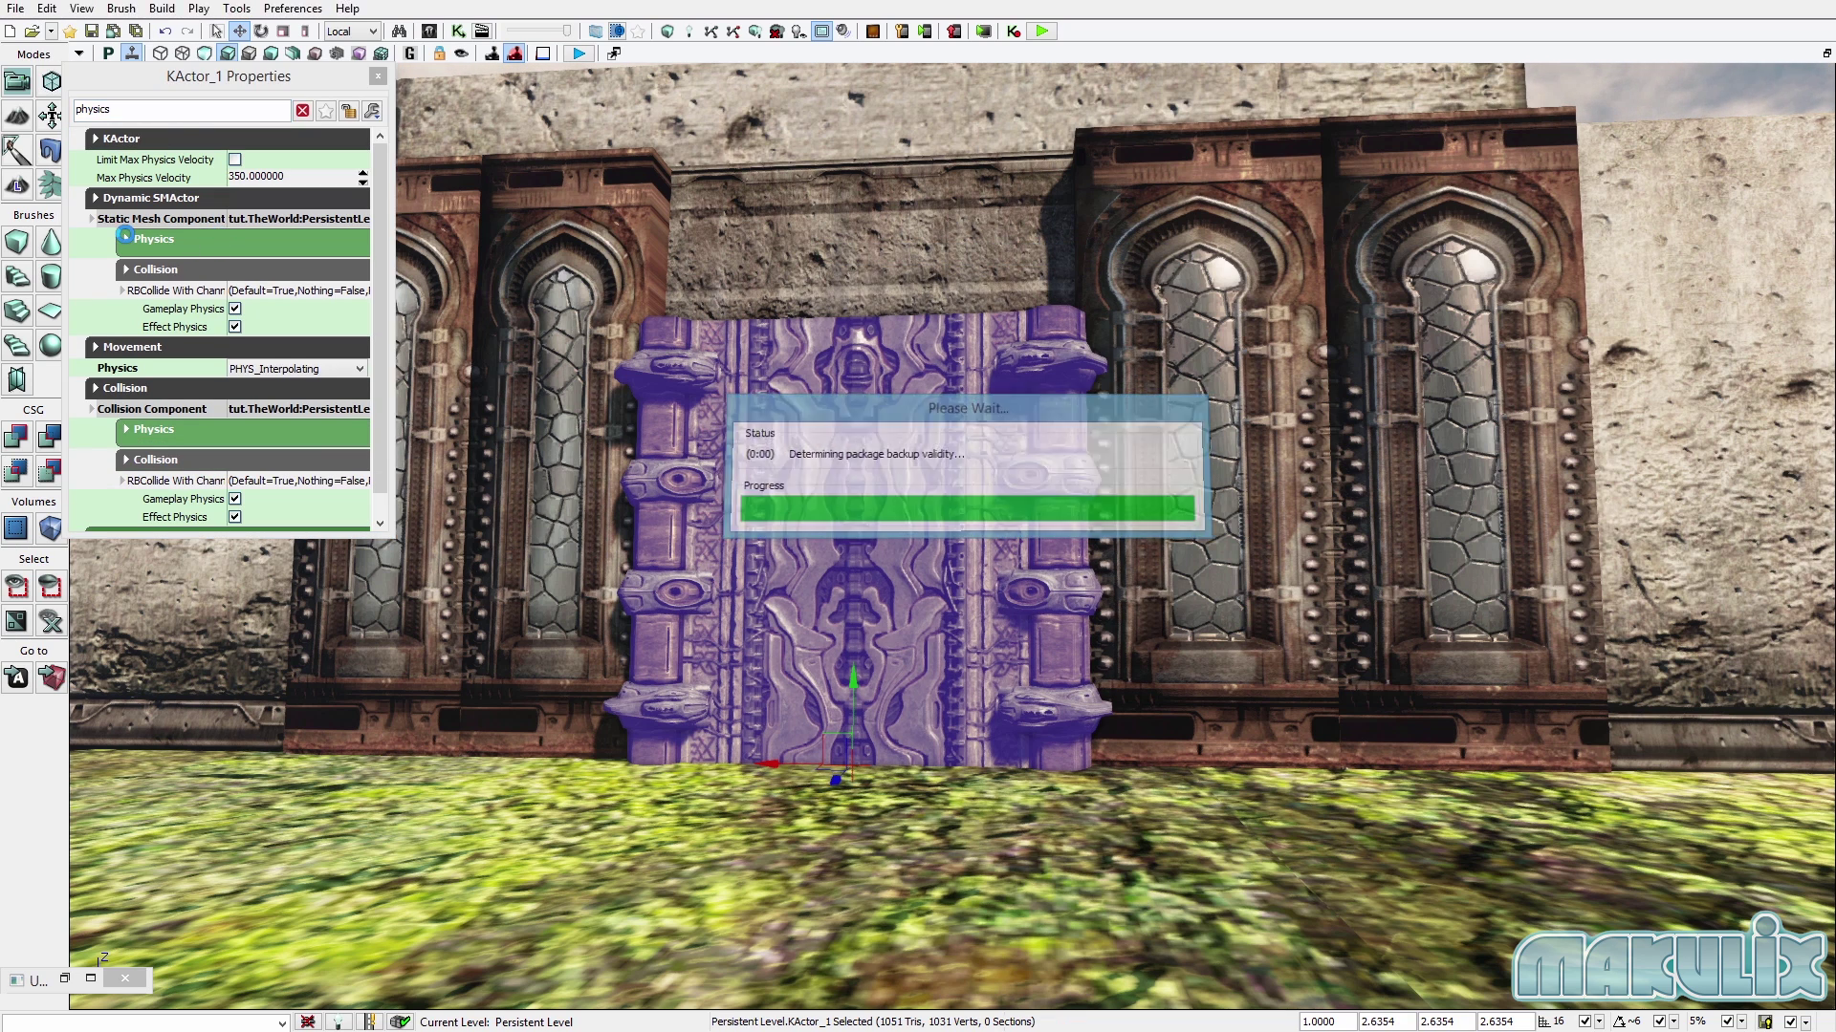
left_click(147, 241)
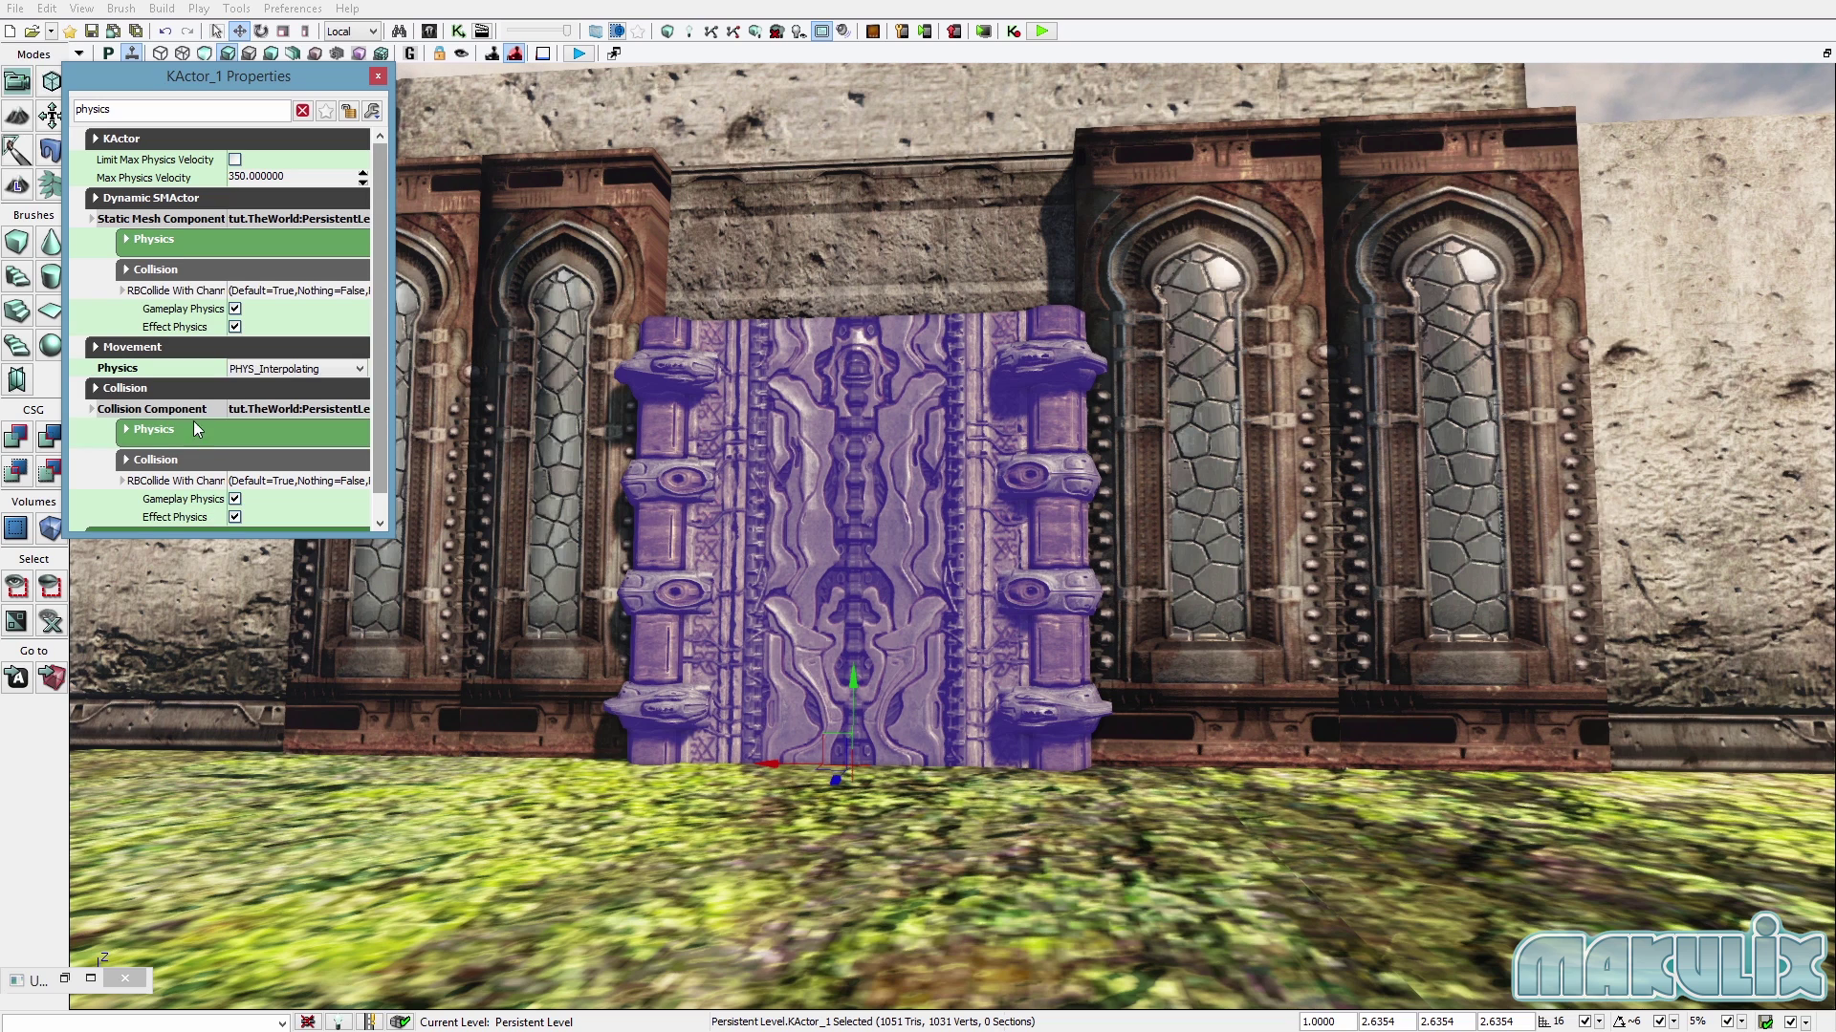
left_click(244, 371)
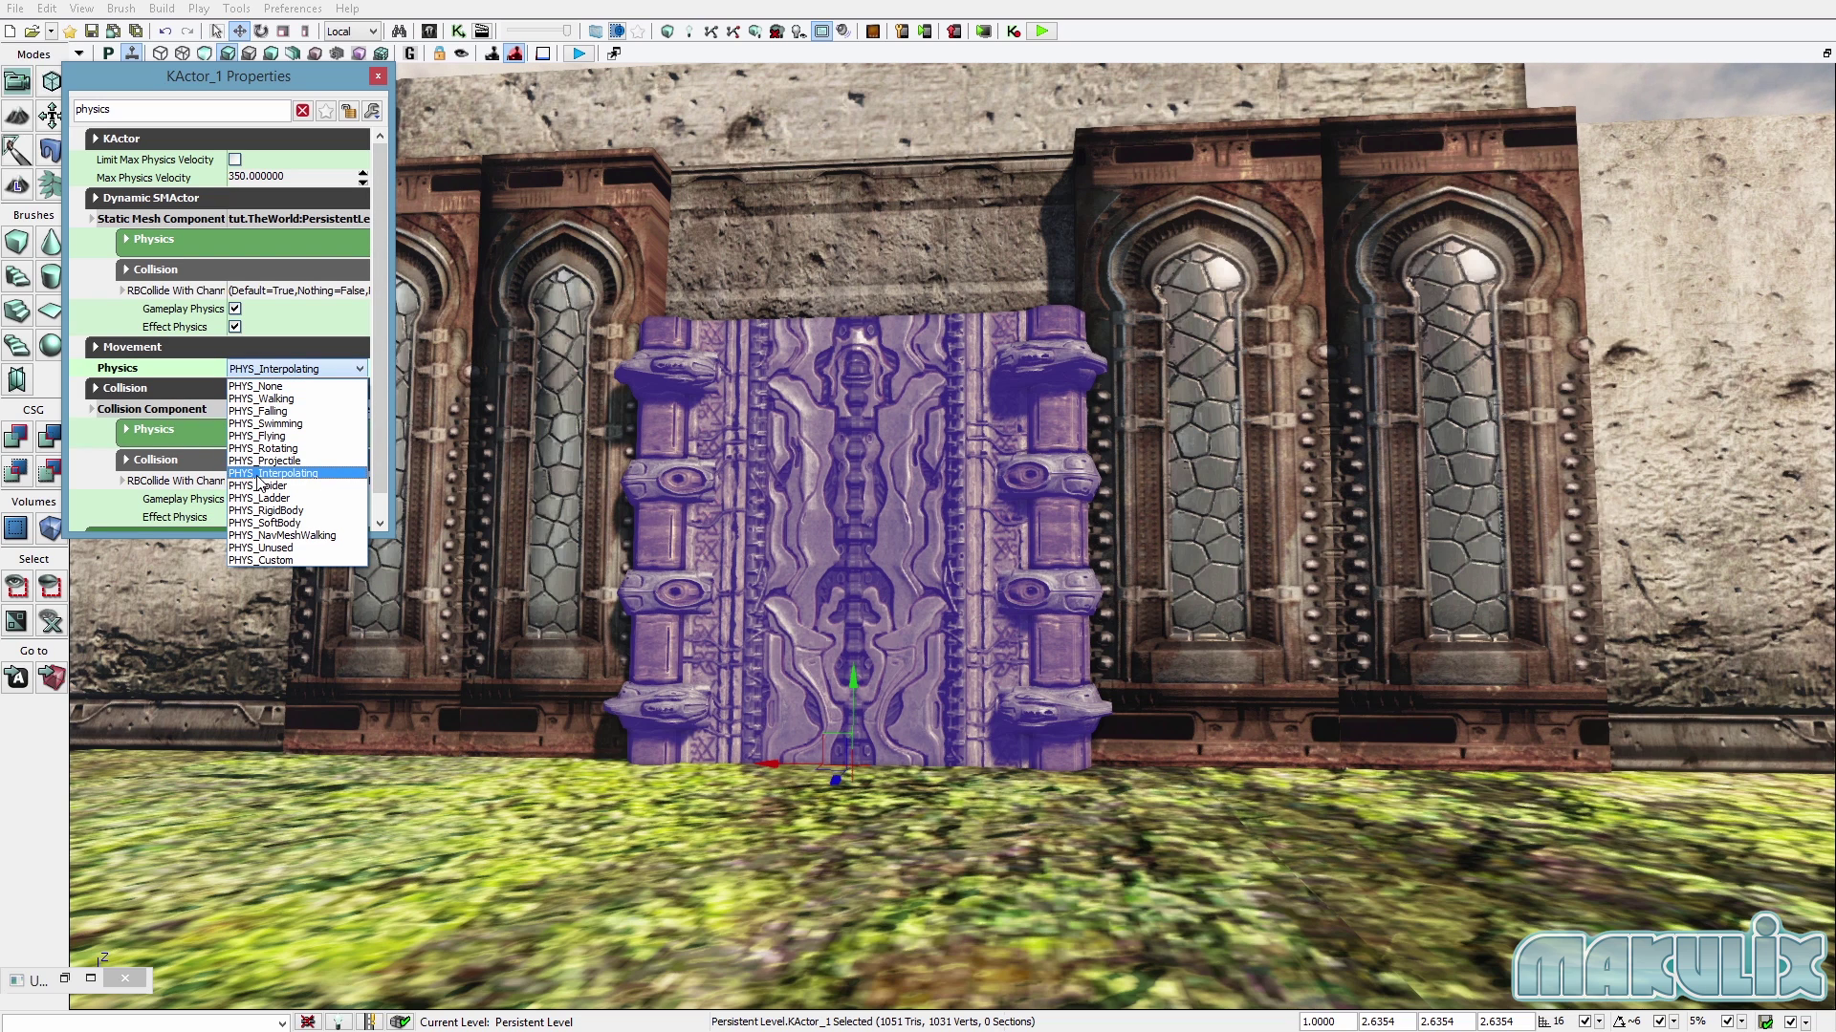
left_click(282, 474)
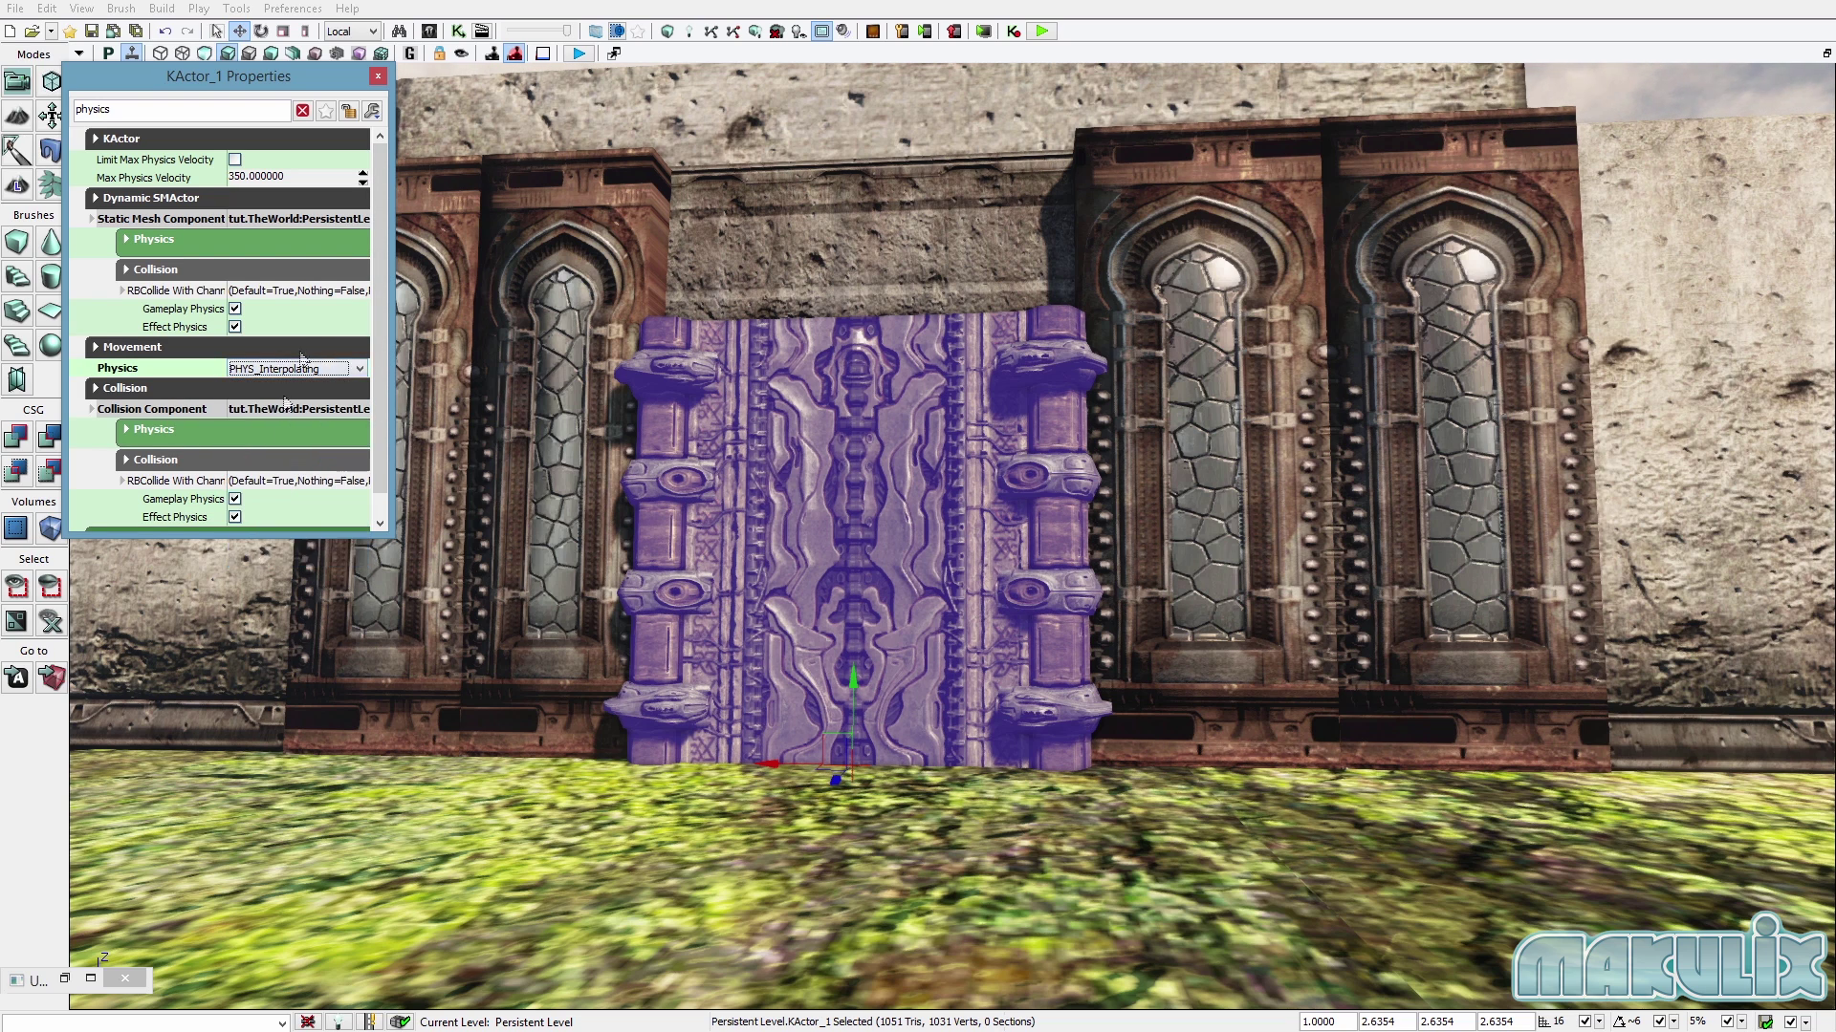
left_click(381, 81)
Reopen Kismet, place its window clear of the door and add a new Matinee beside the Trigger_0 Used event.
right_click_drag(574, 508, 545, 605)
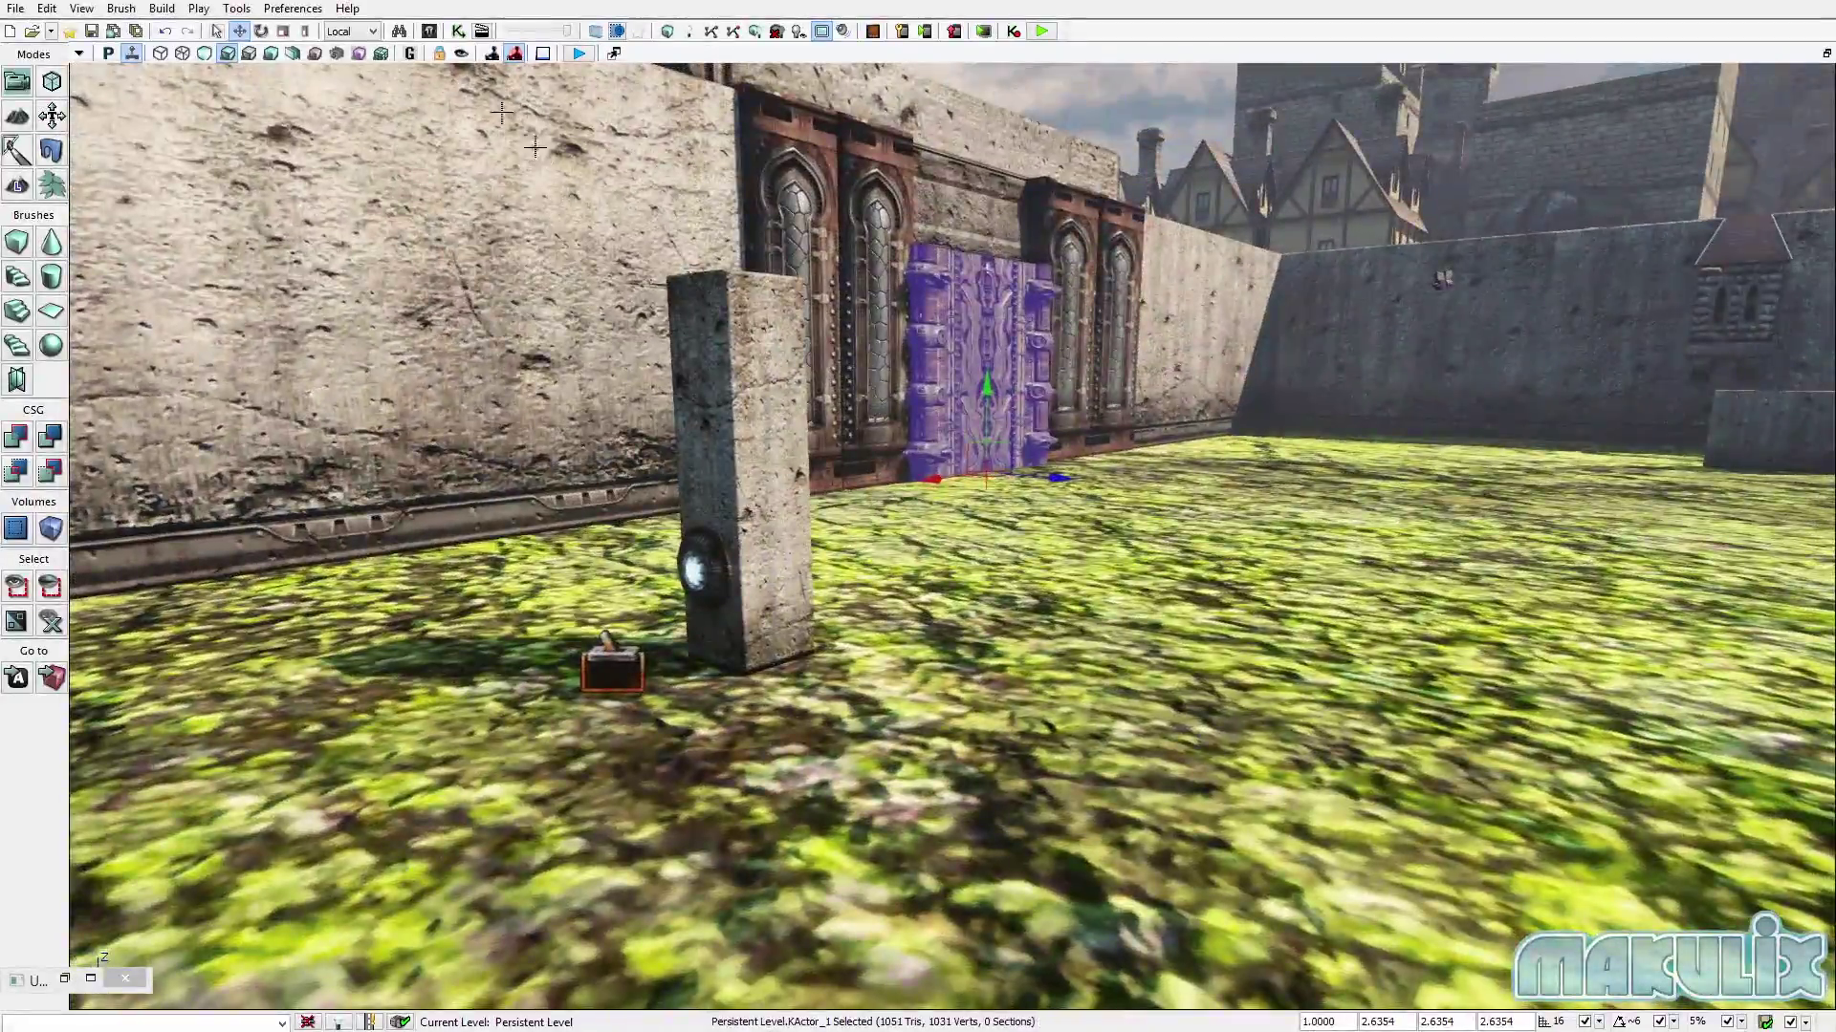
left_click(458, 32)
left_click(1052, 574)
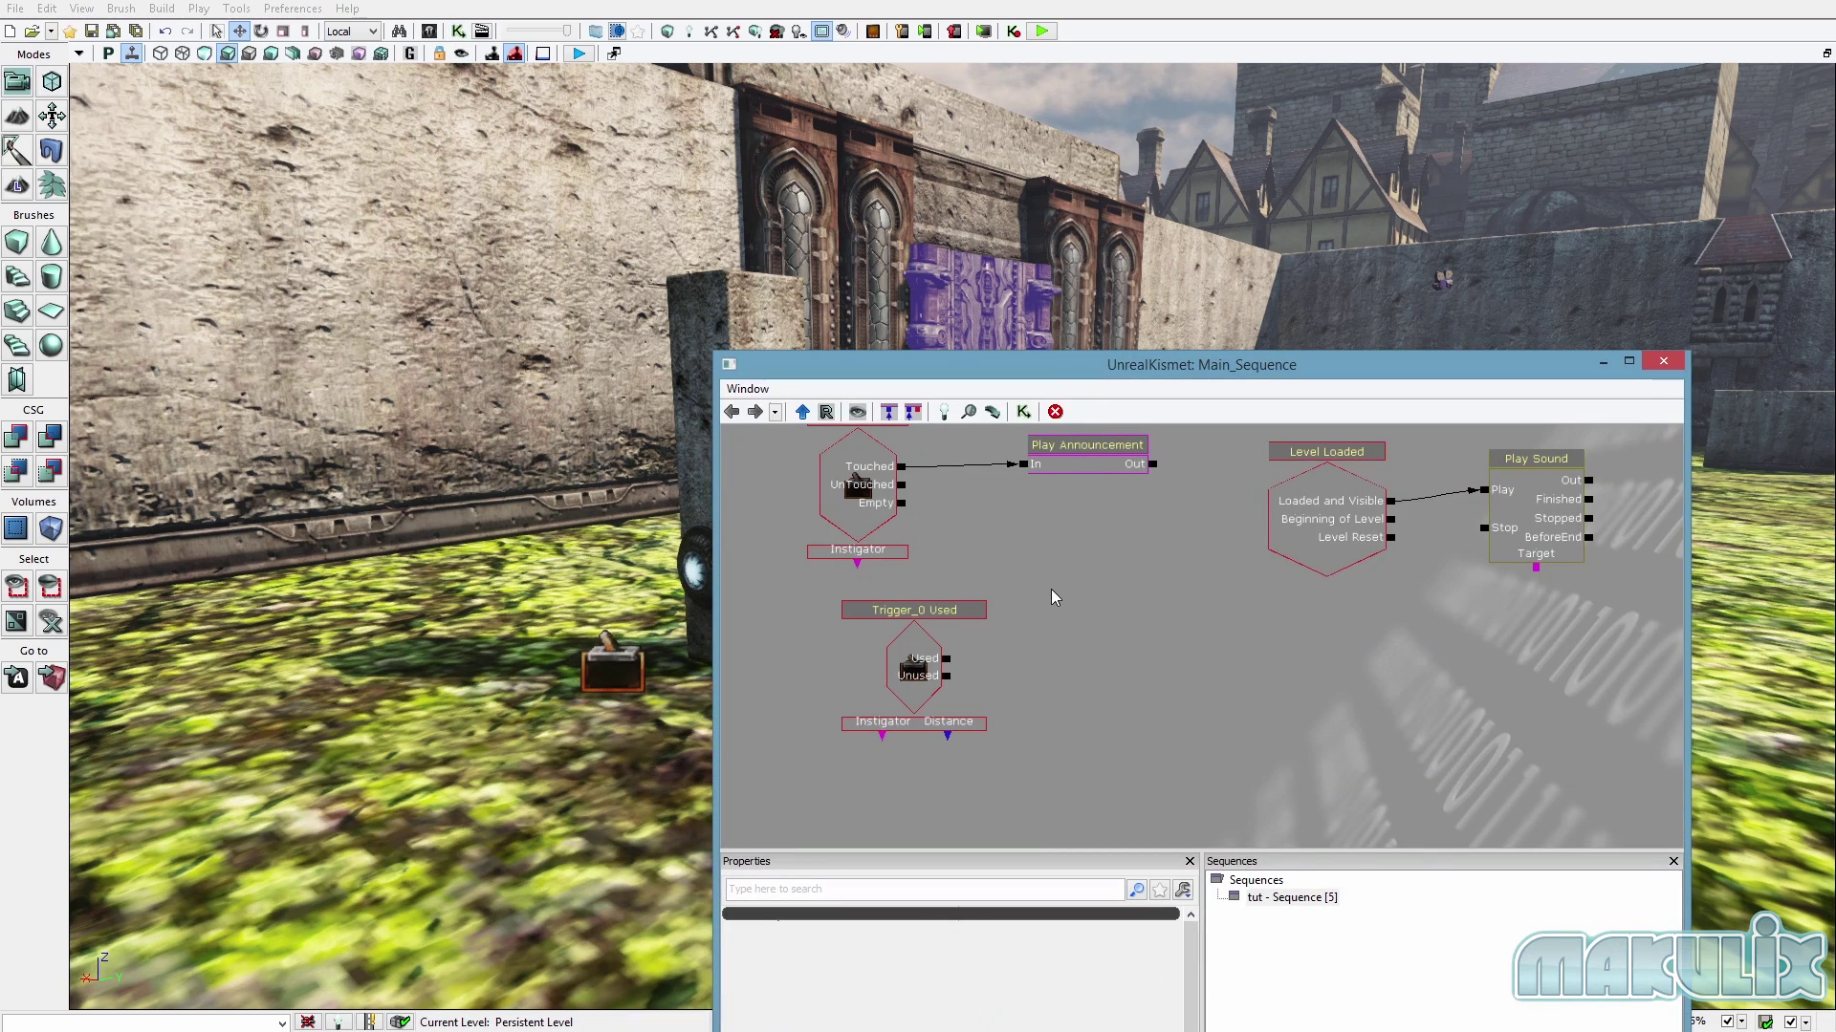
right_click(1052, 567)
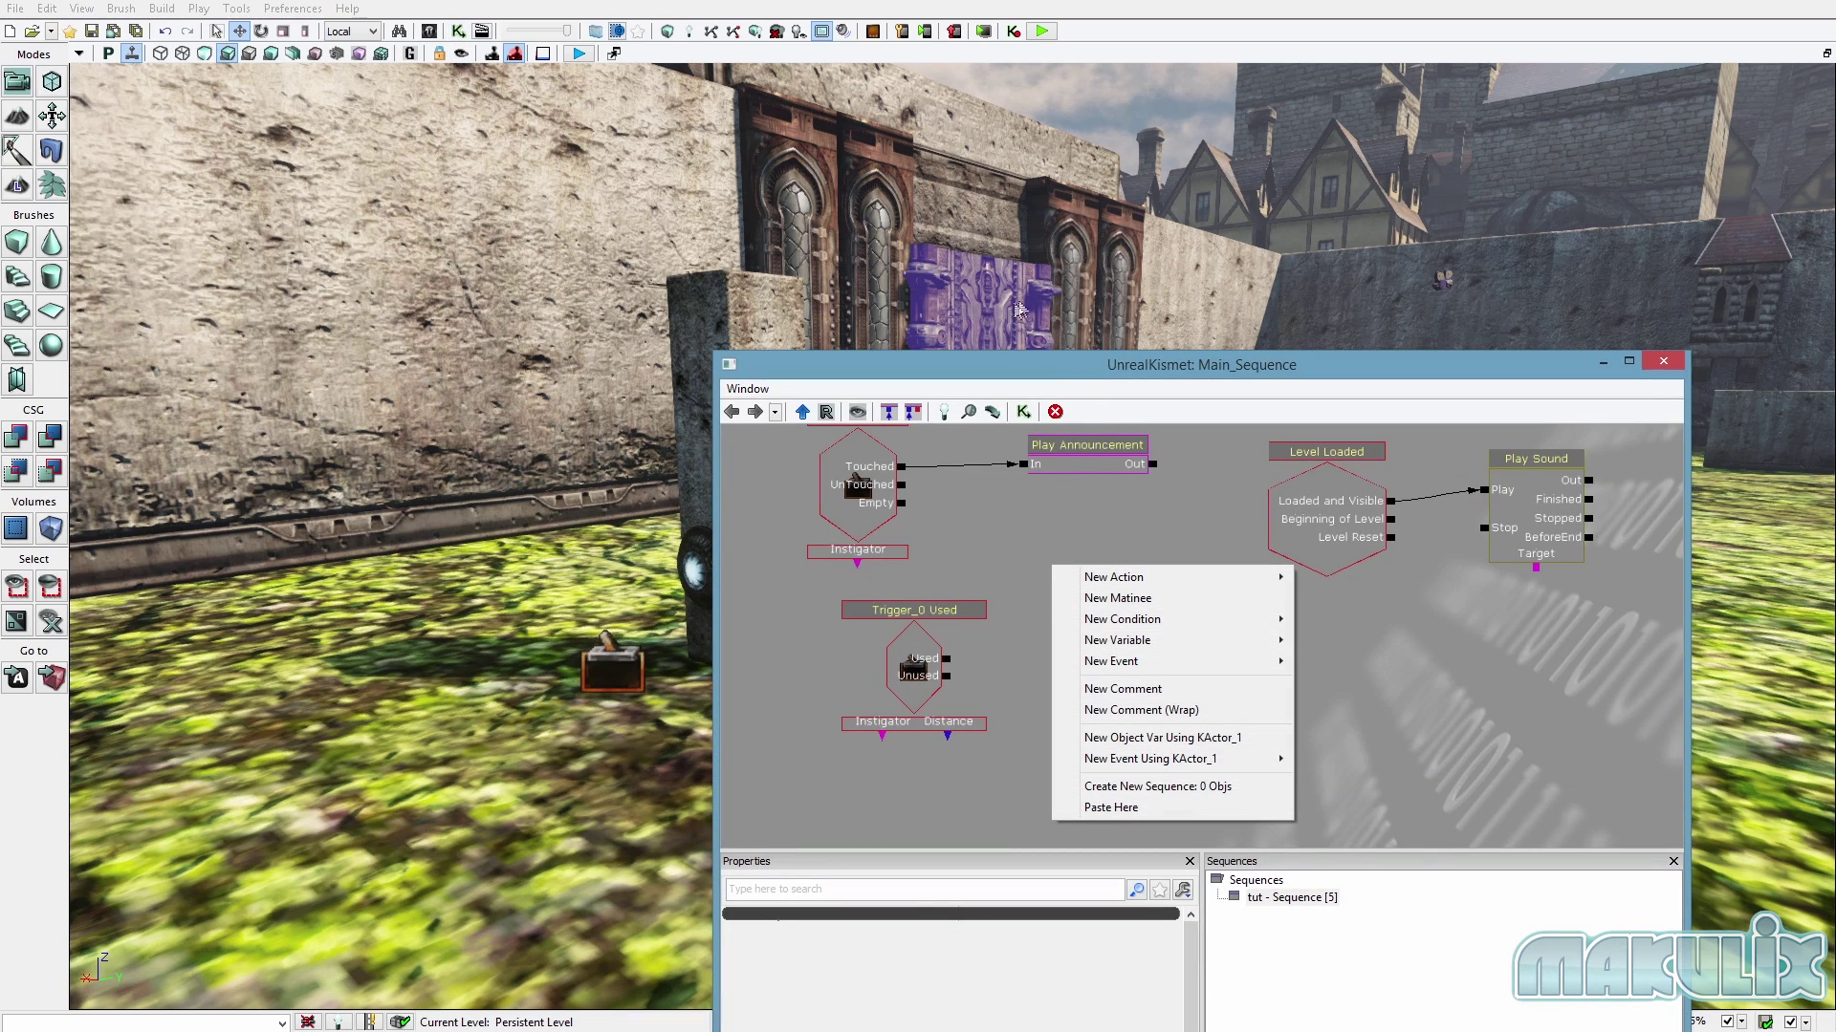
left_click_drag(999, 355, 1373, 205)
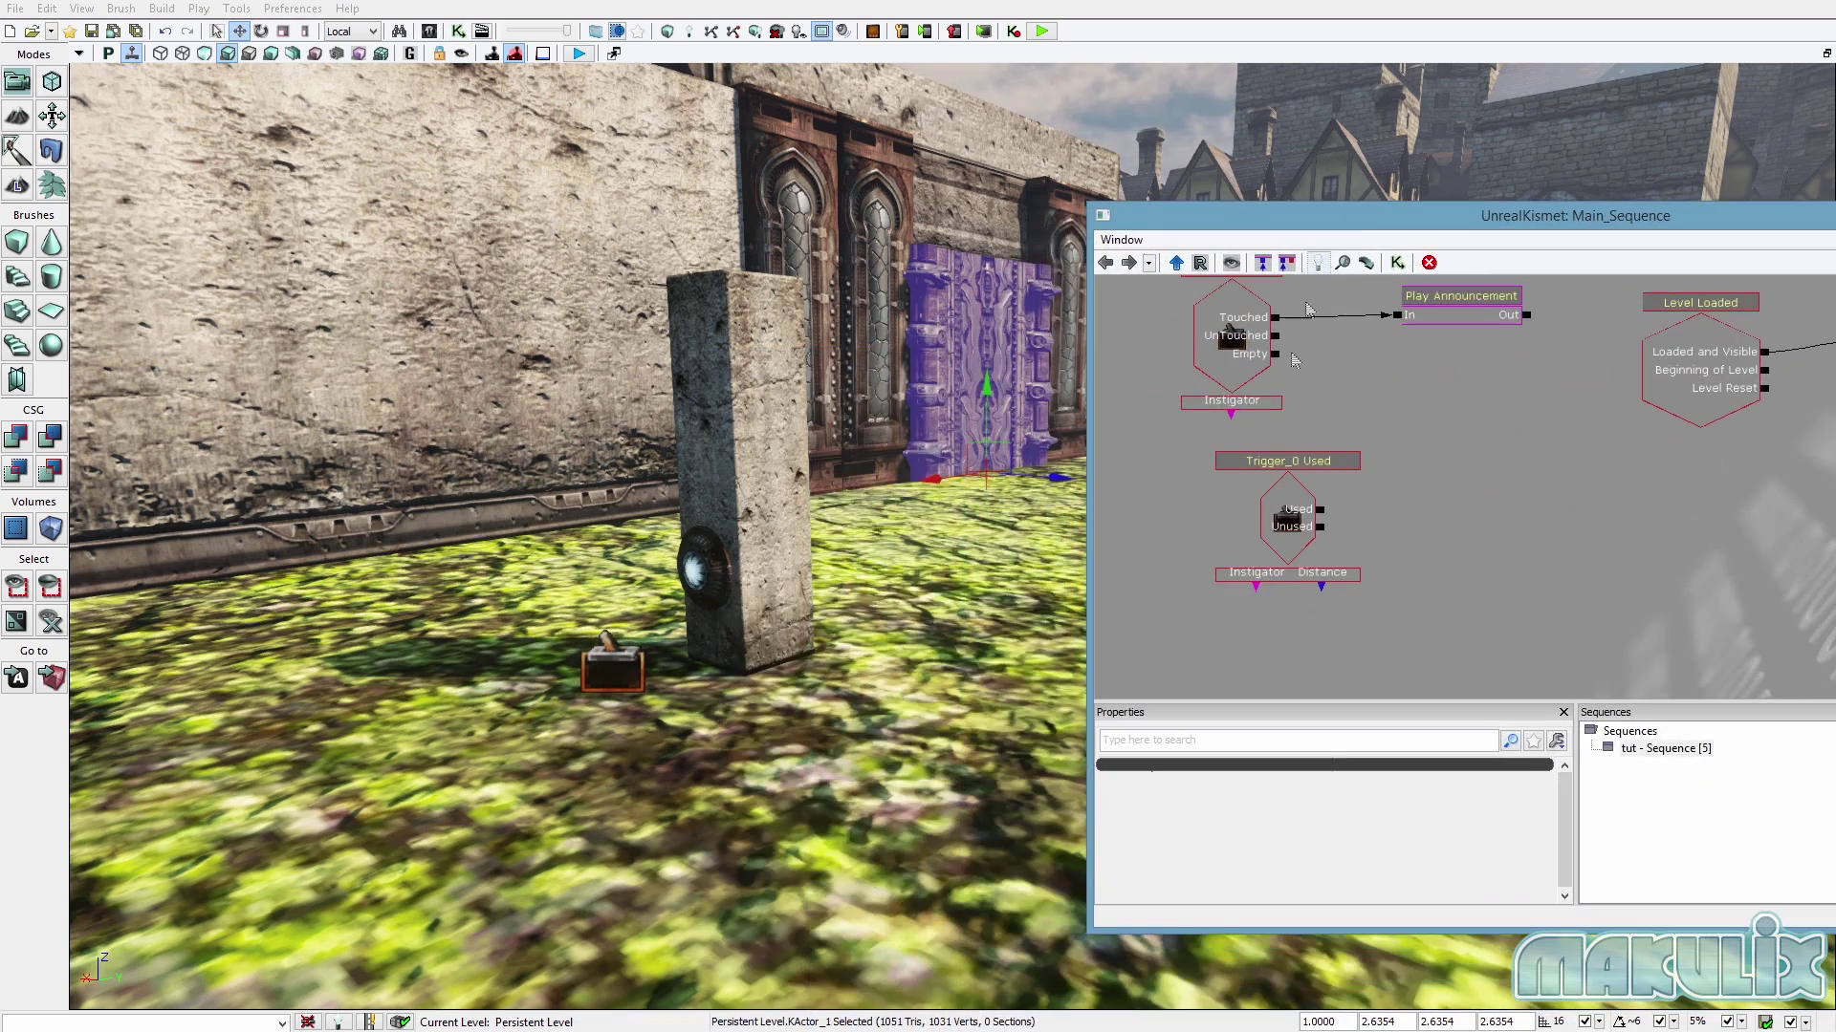
right_click(1434, 477)
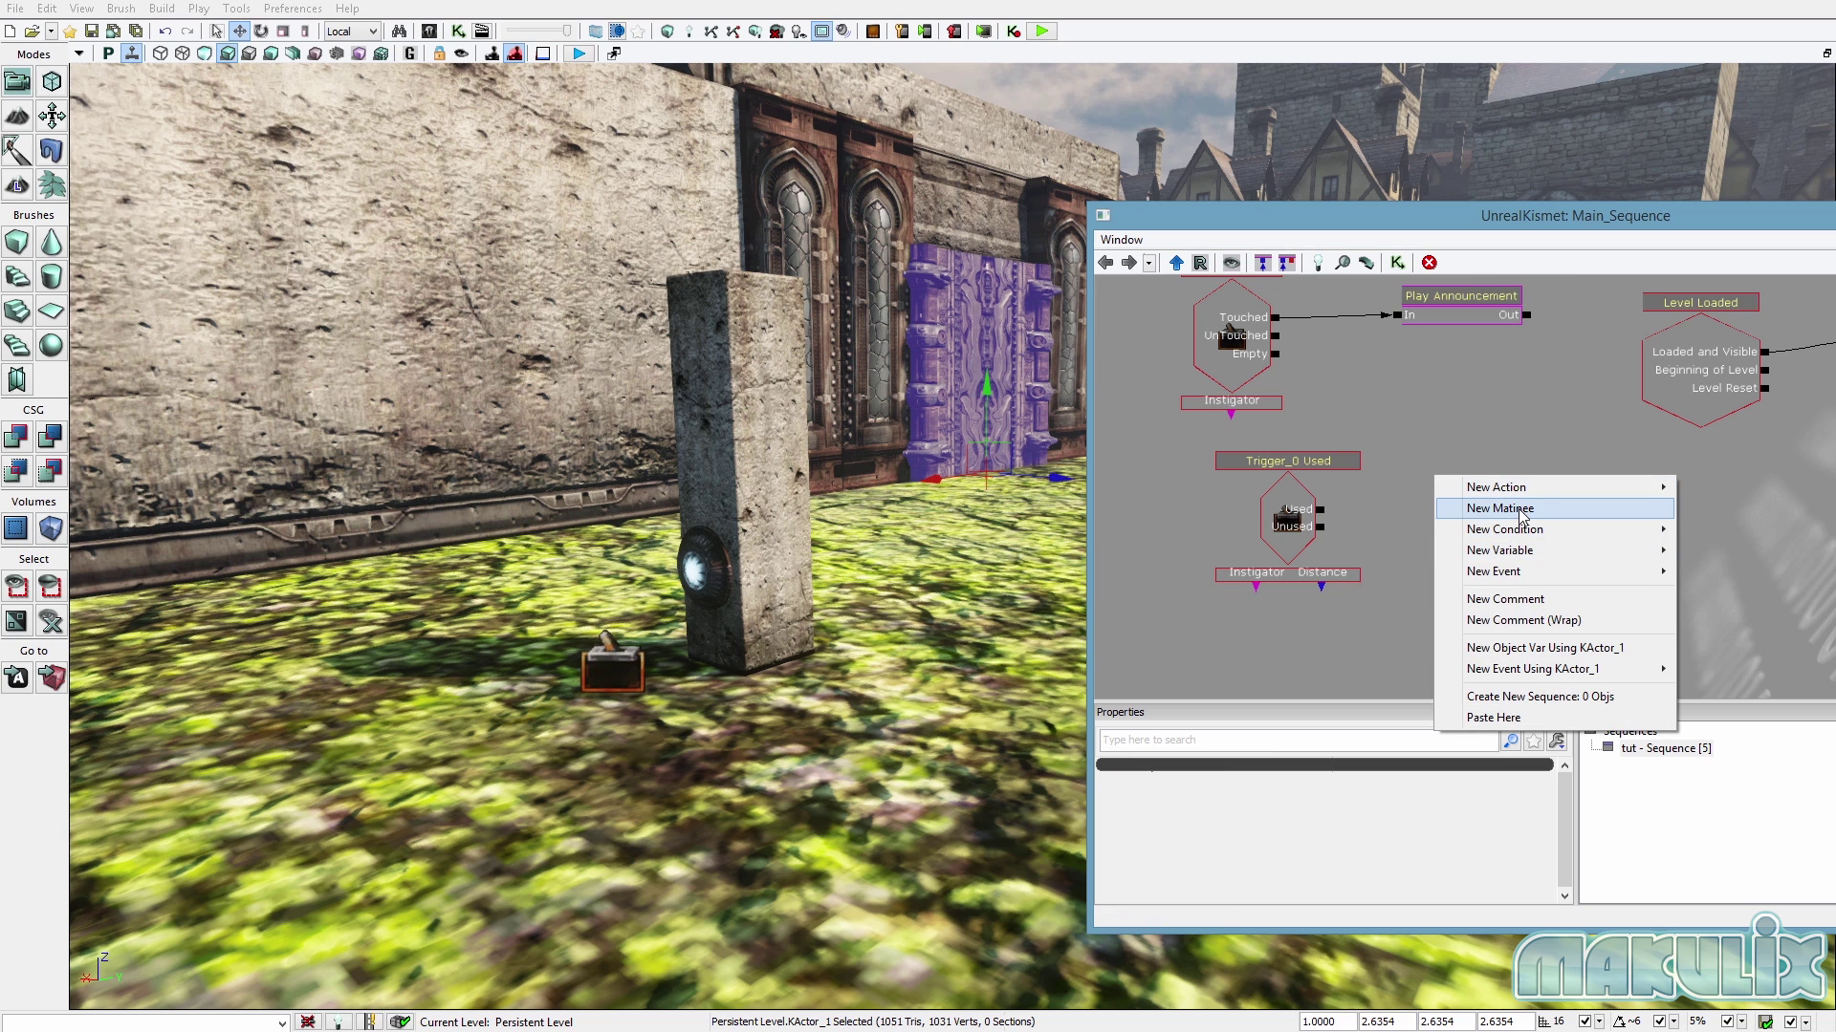
left_click(1522, 511)
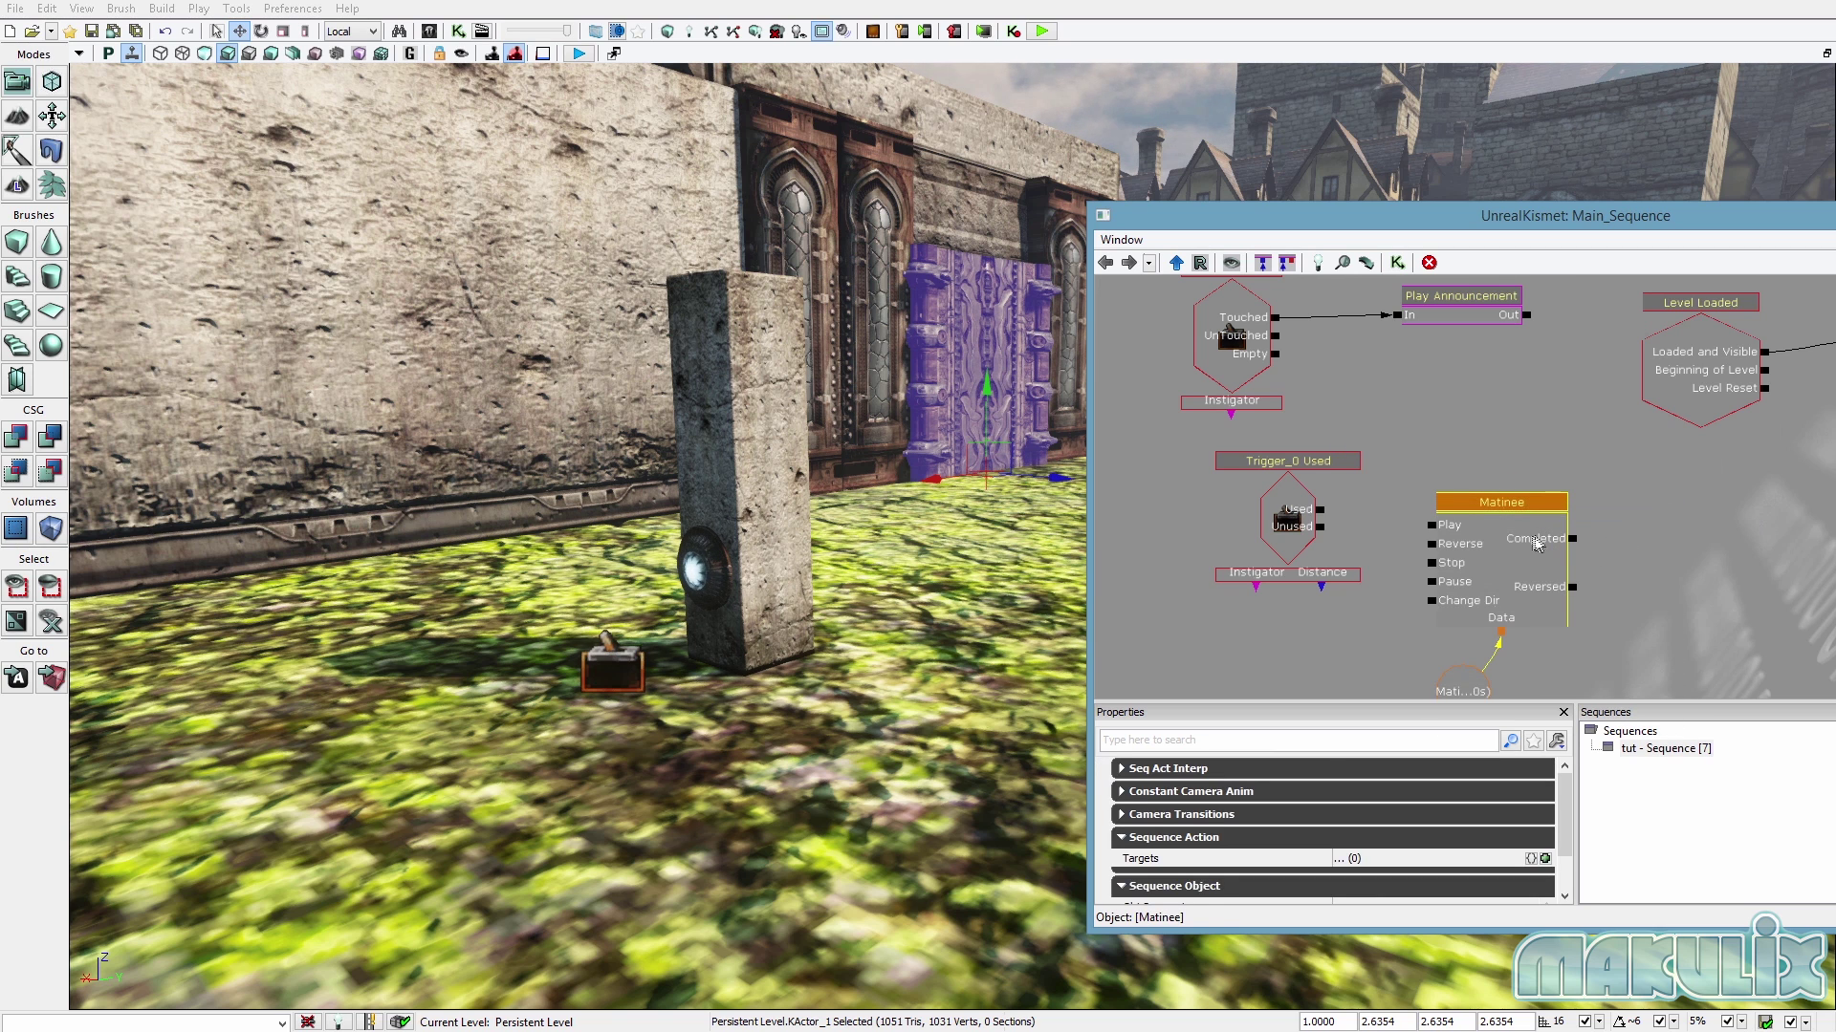
Open the Matinee for editing and add a new empty group named Door for the selected door.
double_click(1521, 540)
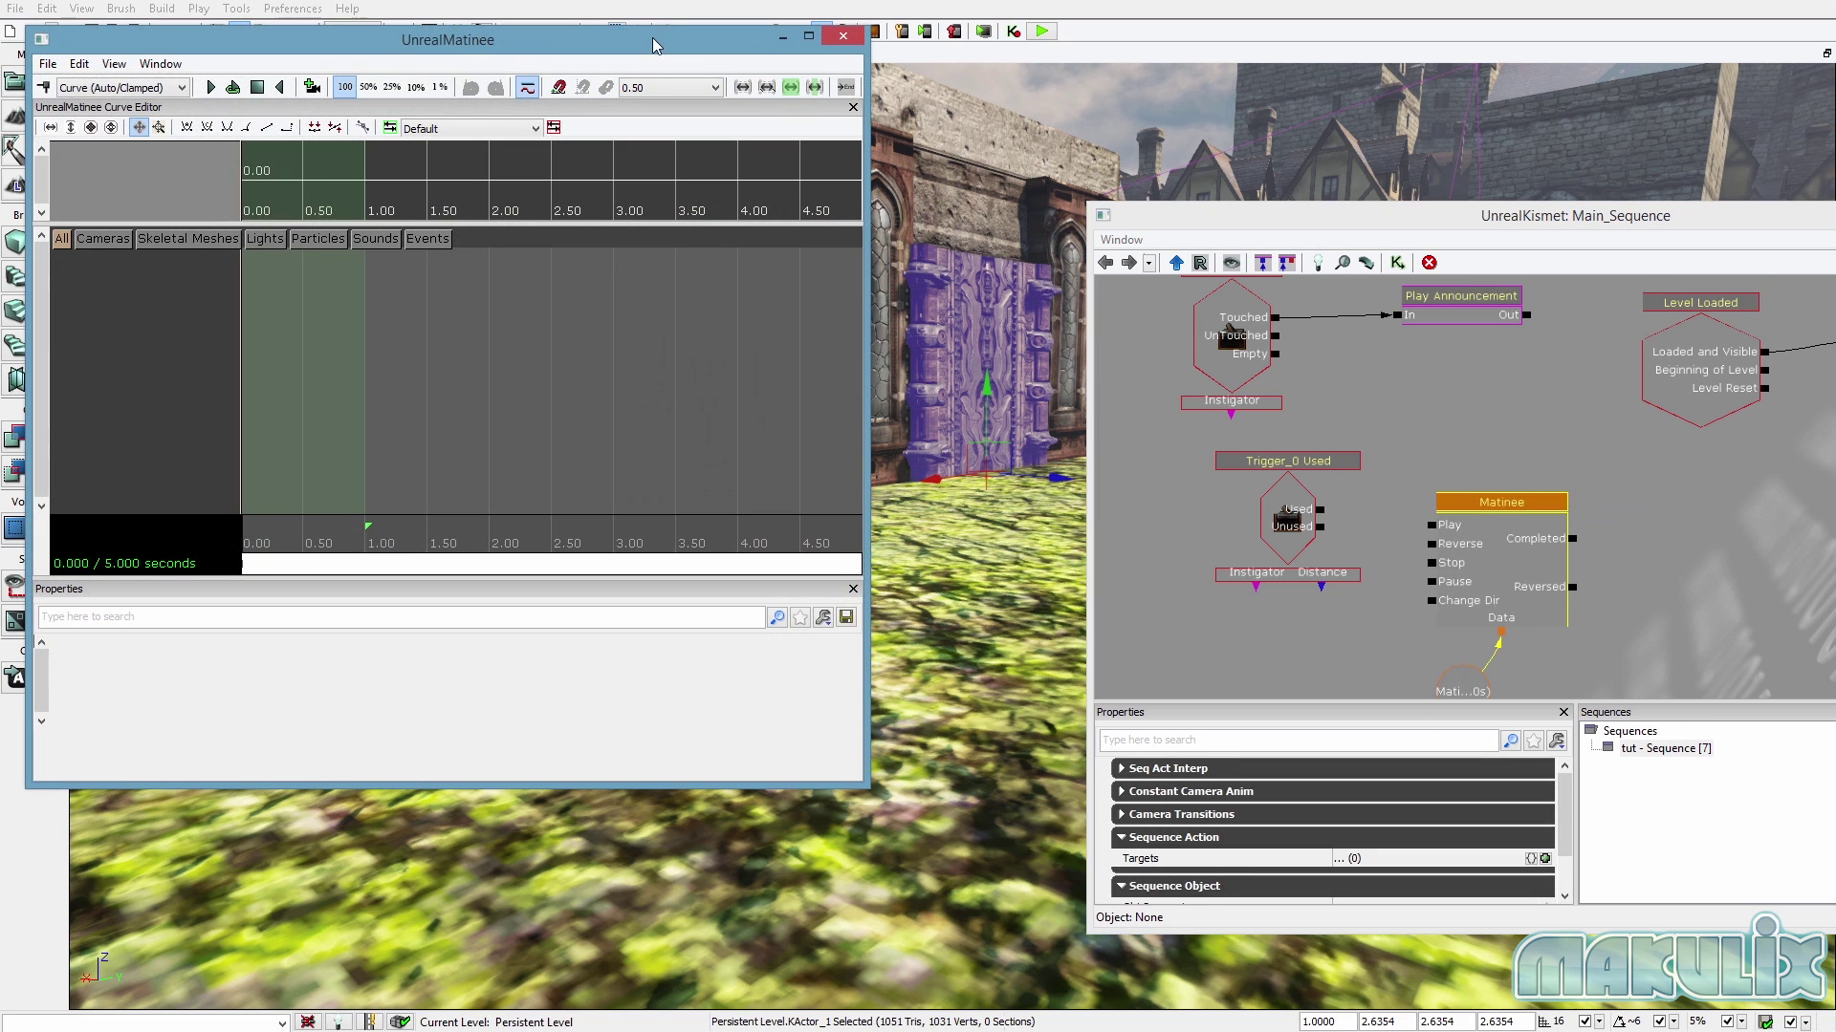
left_click_drag(656, 45, 1764, 109)
right_click(1248, 328)
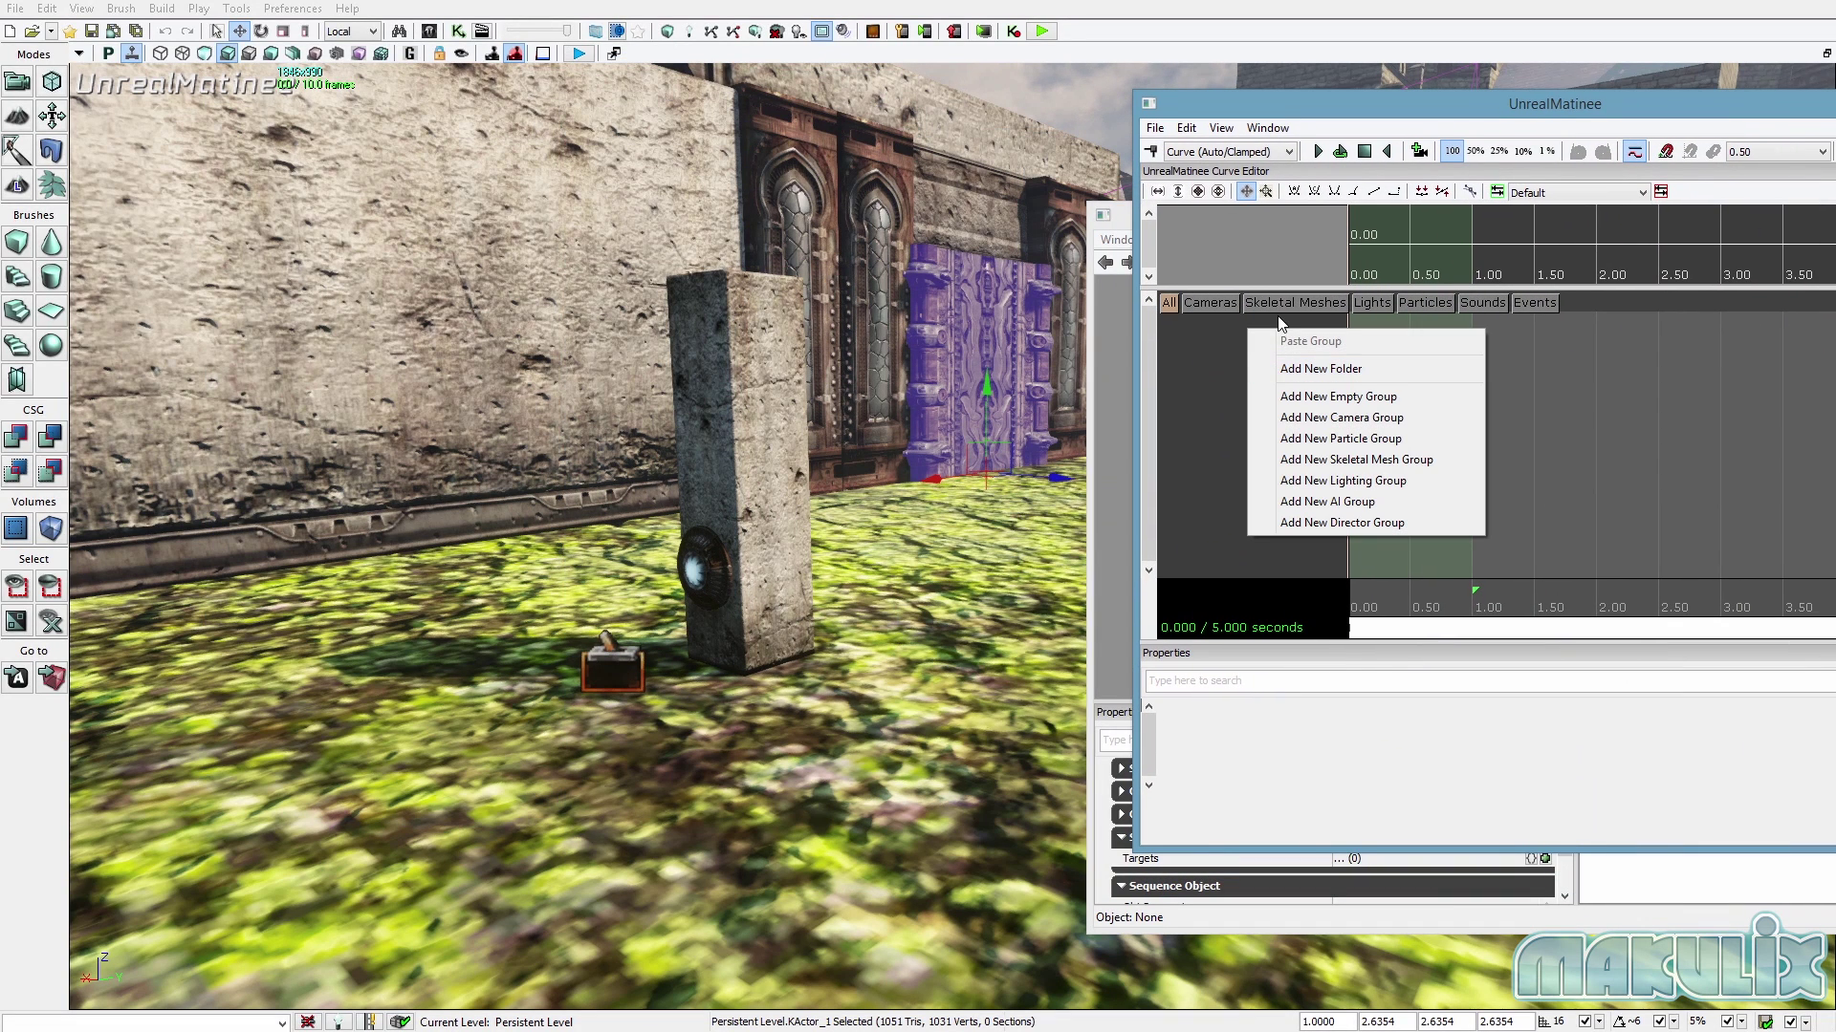
left_click(1297, 397)
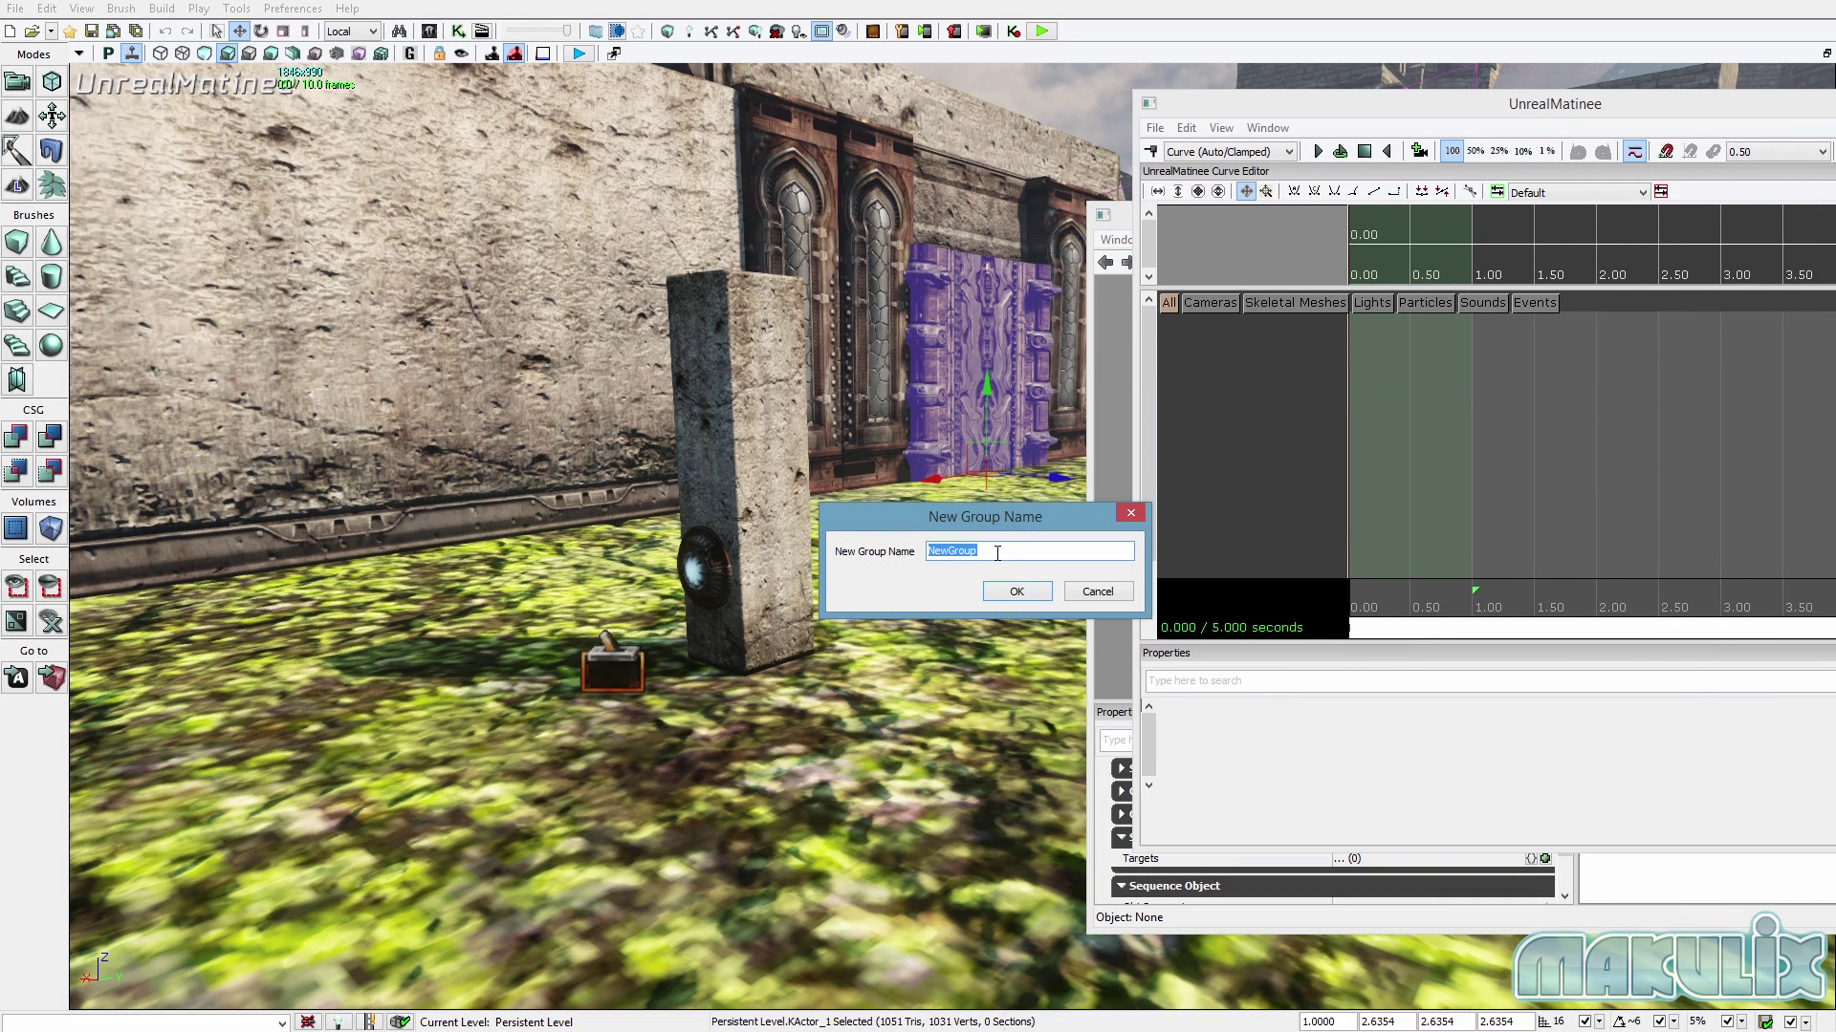
type("Door")
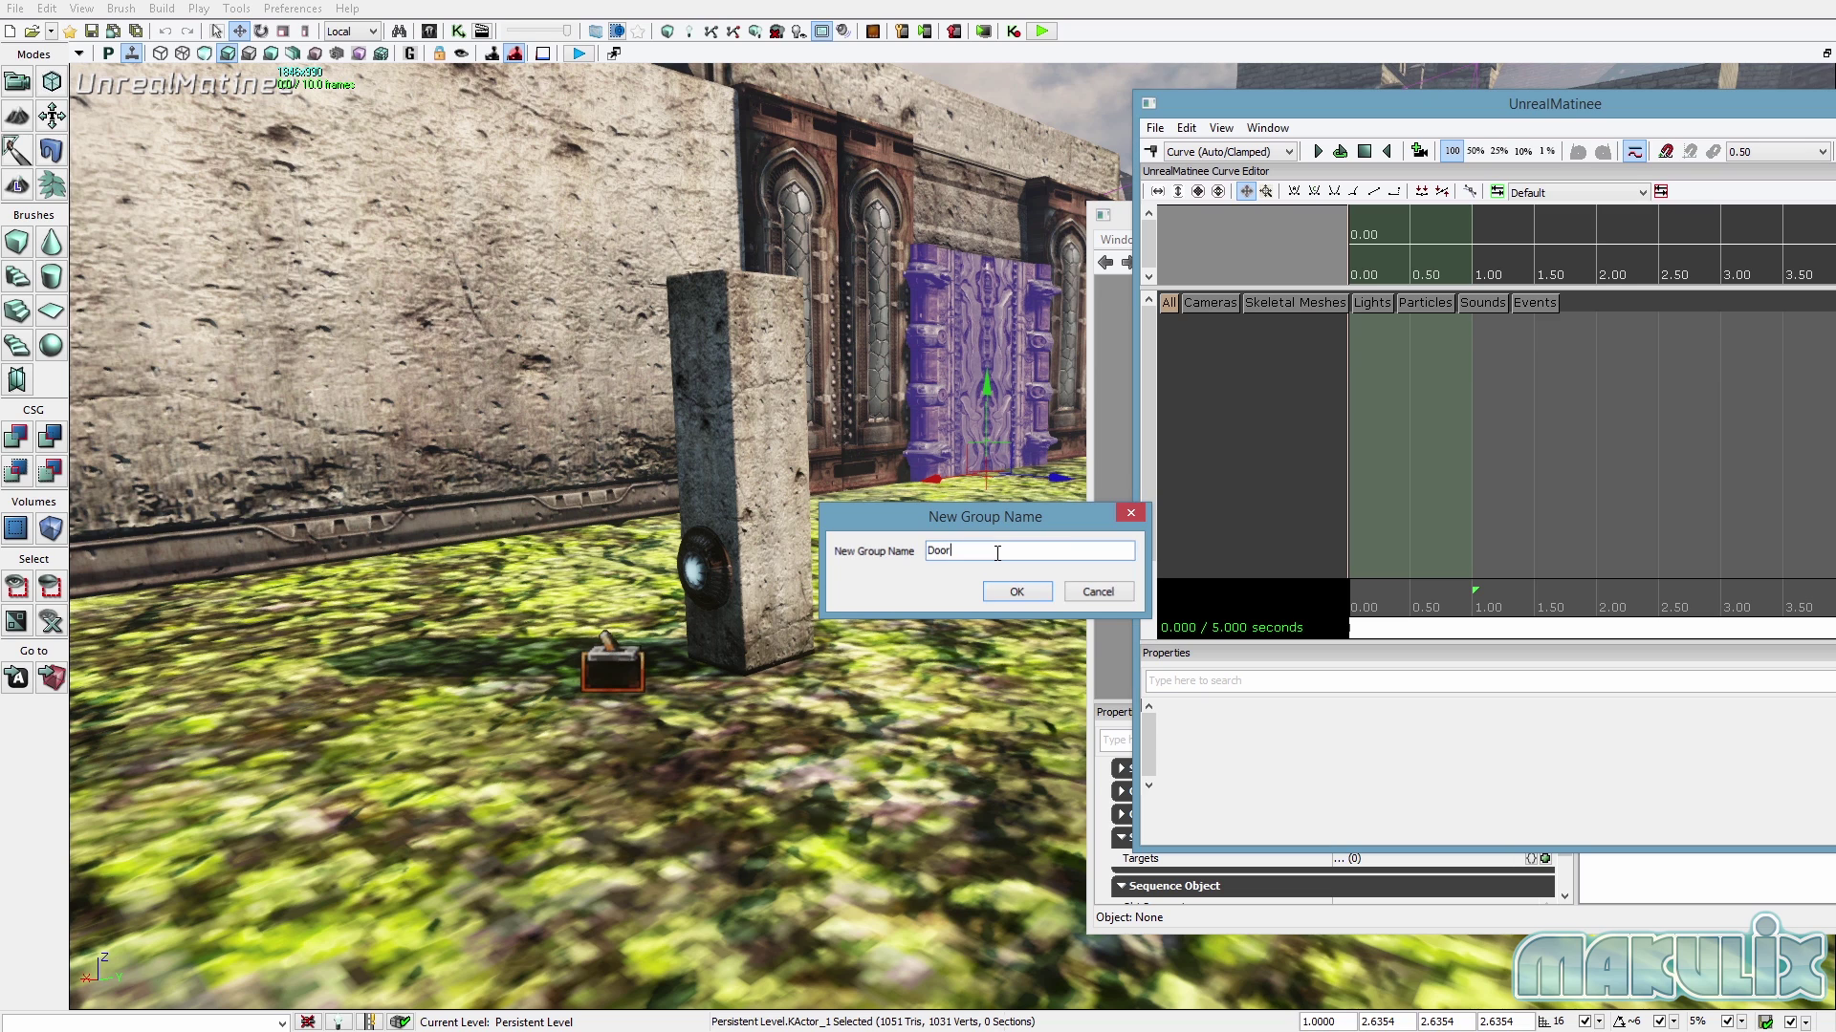
key("Return")
Add a Movement track to the Door group and move the time marker to about 1.74 seconds.
right_click(1213, 327)
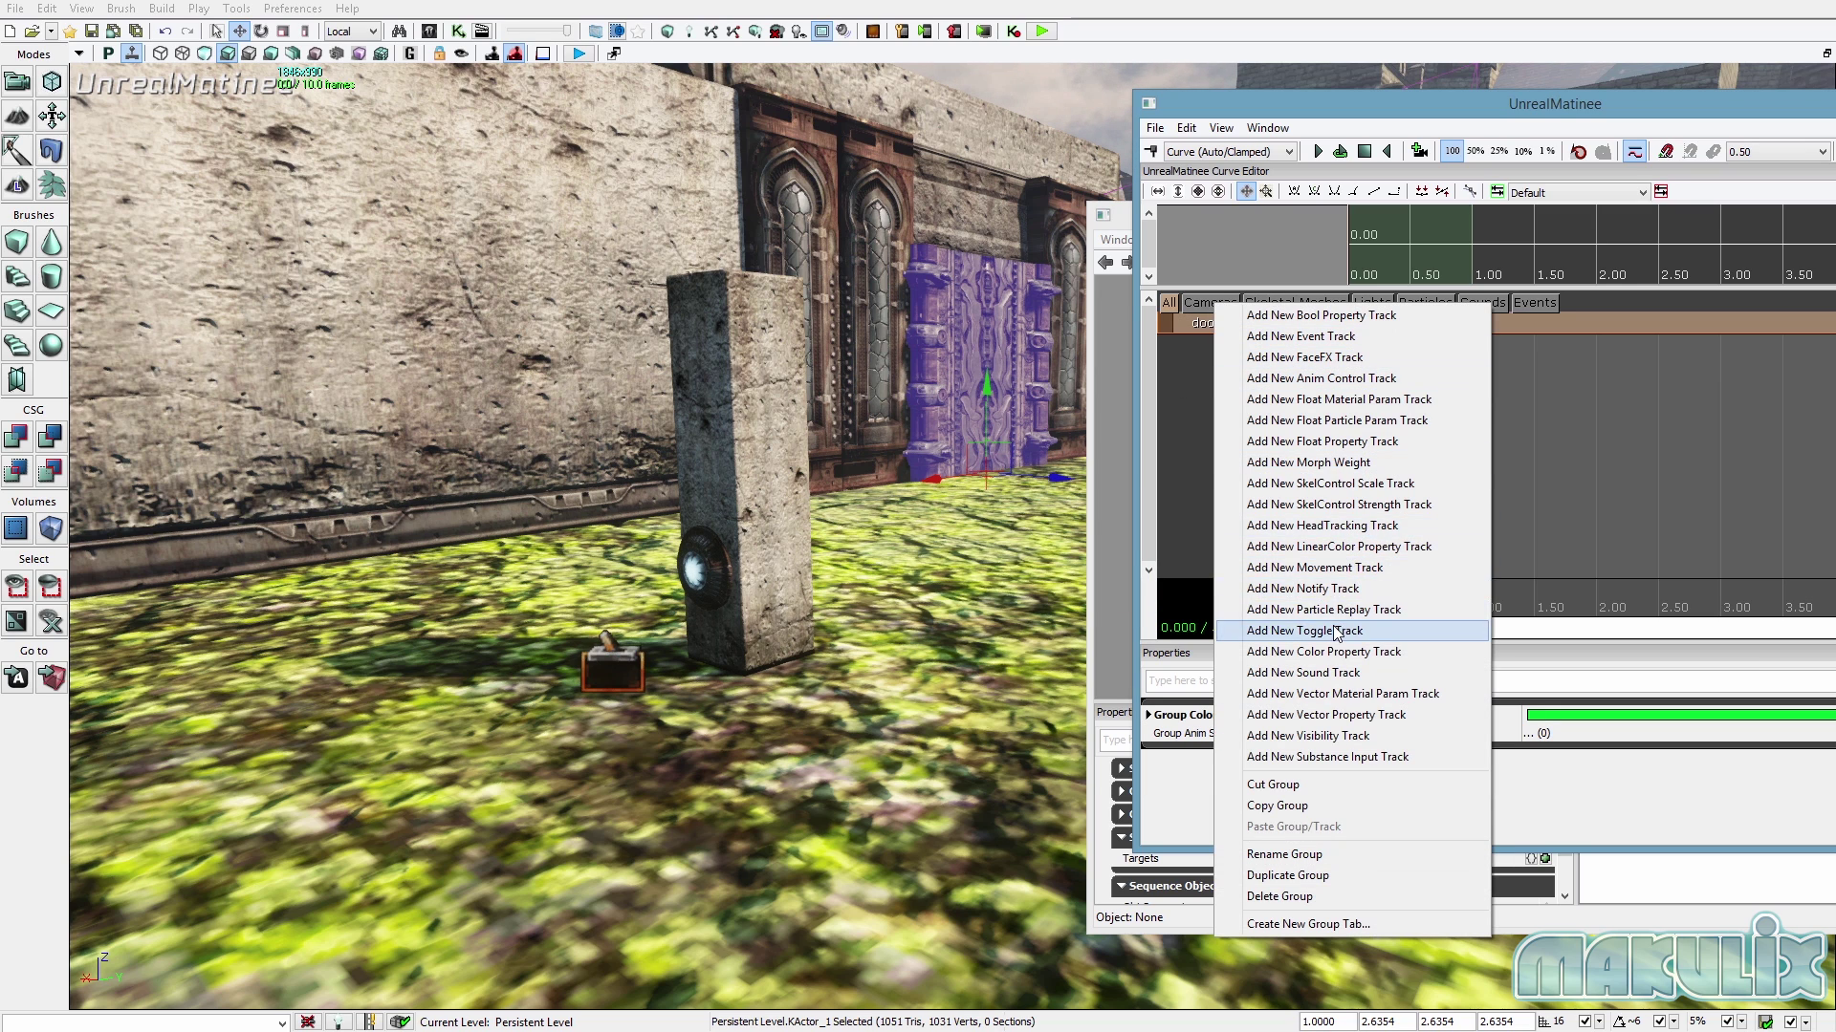
left_click(1333, 568)
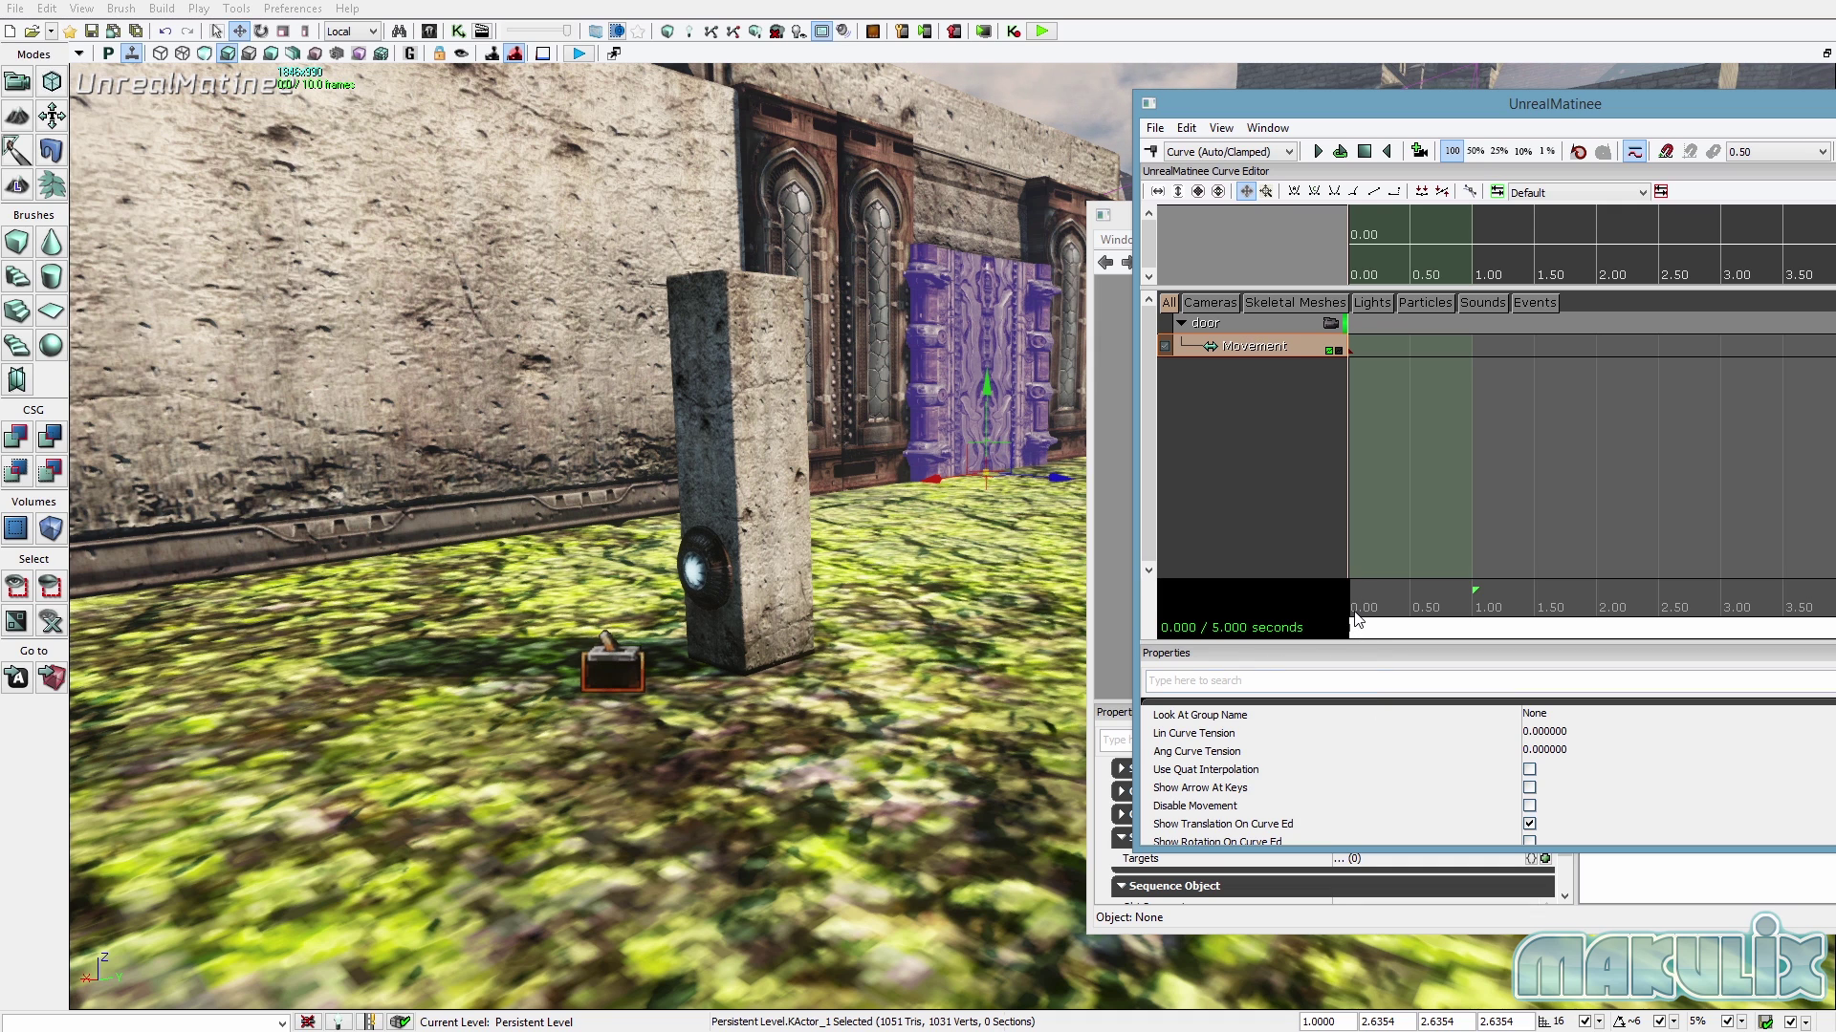
left_click_drag(1357, 621, 1565, 635)
left_click_drag(1483, 116, 1412, 104)
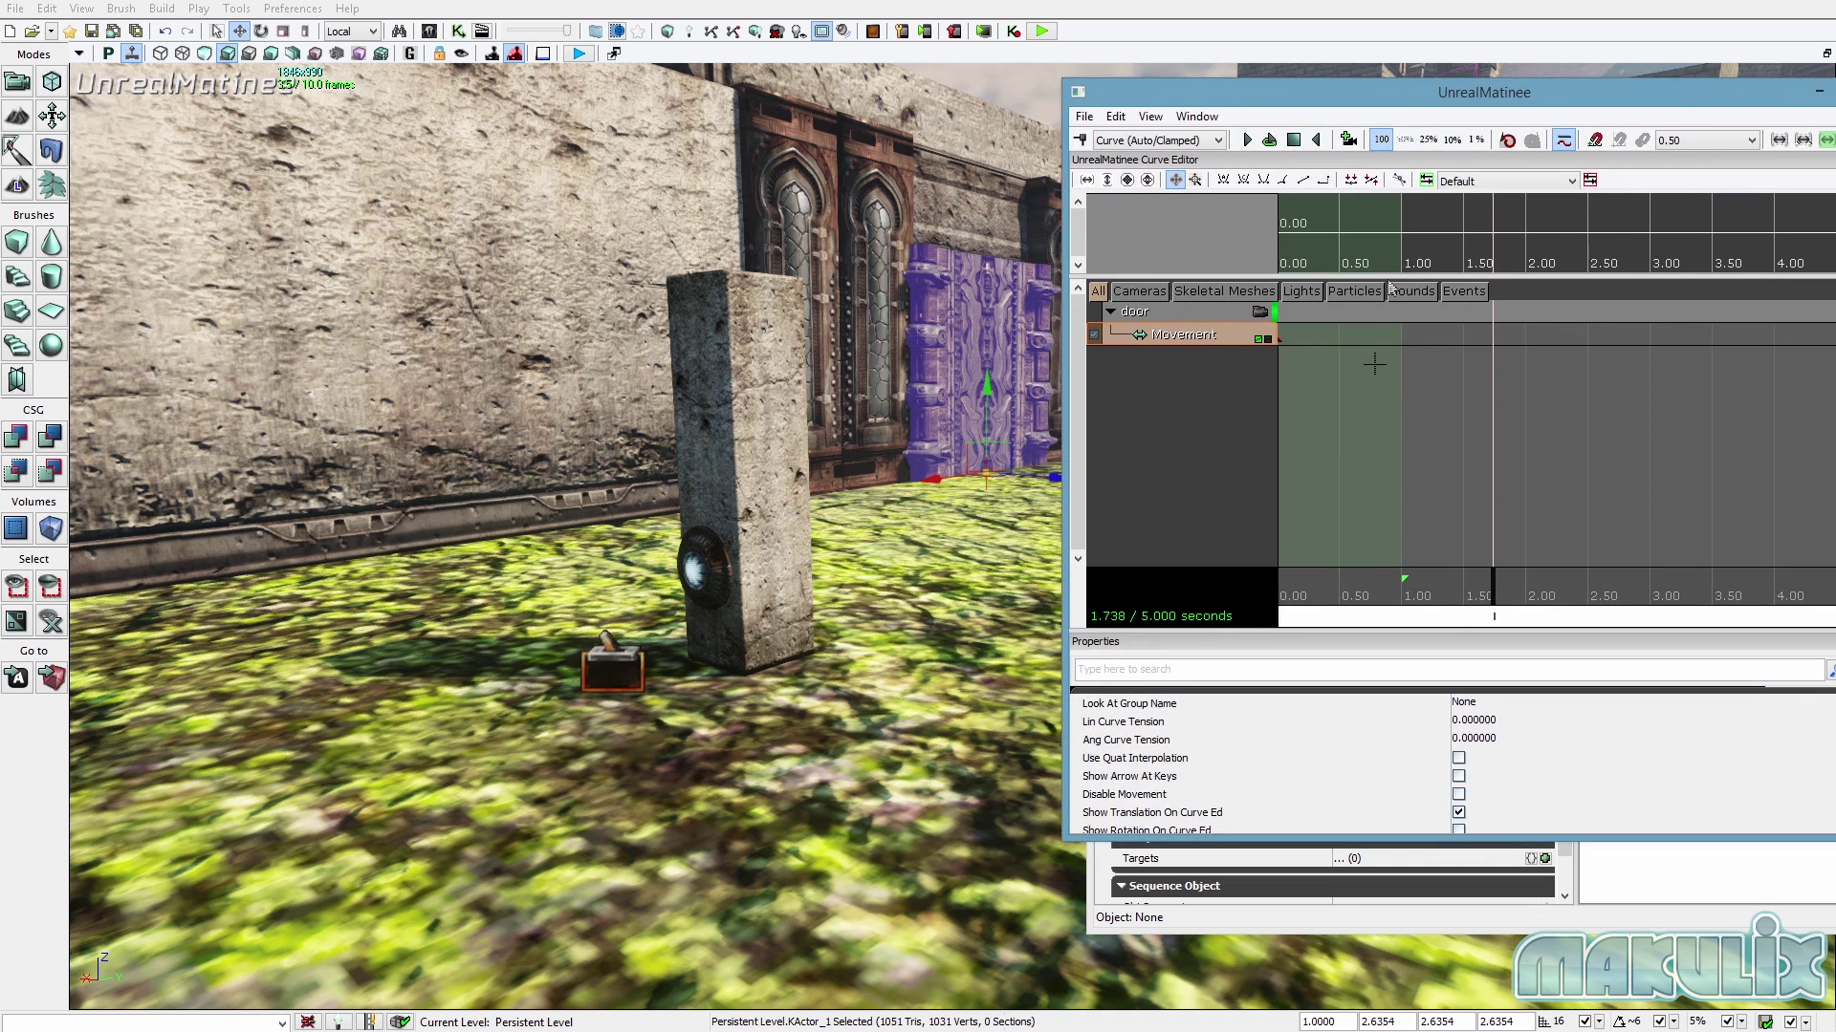
Add a Movement key at about 3.49 seconds and clear the Matinee and Kismet windows from the viewport.
left_click_drag(1491, 595, 1714, 622)
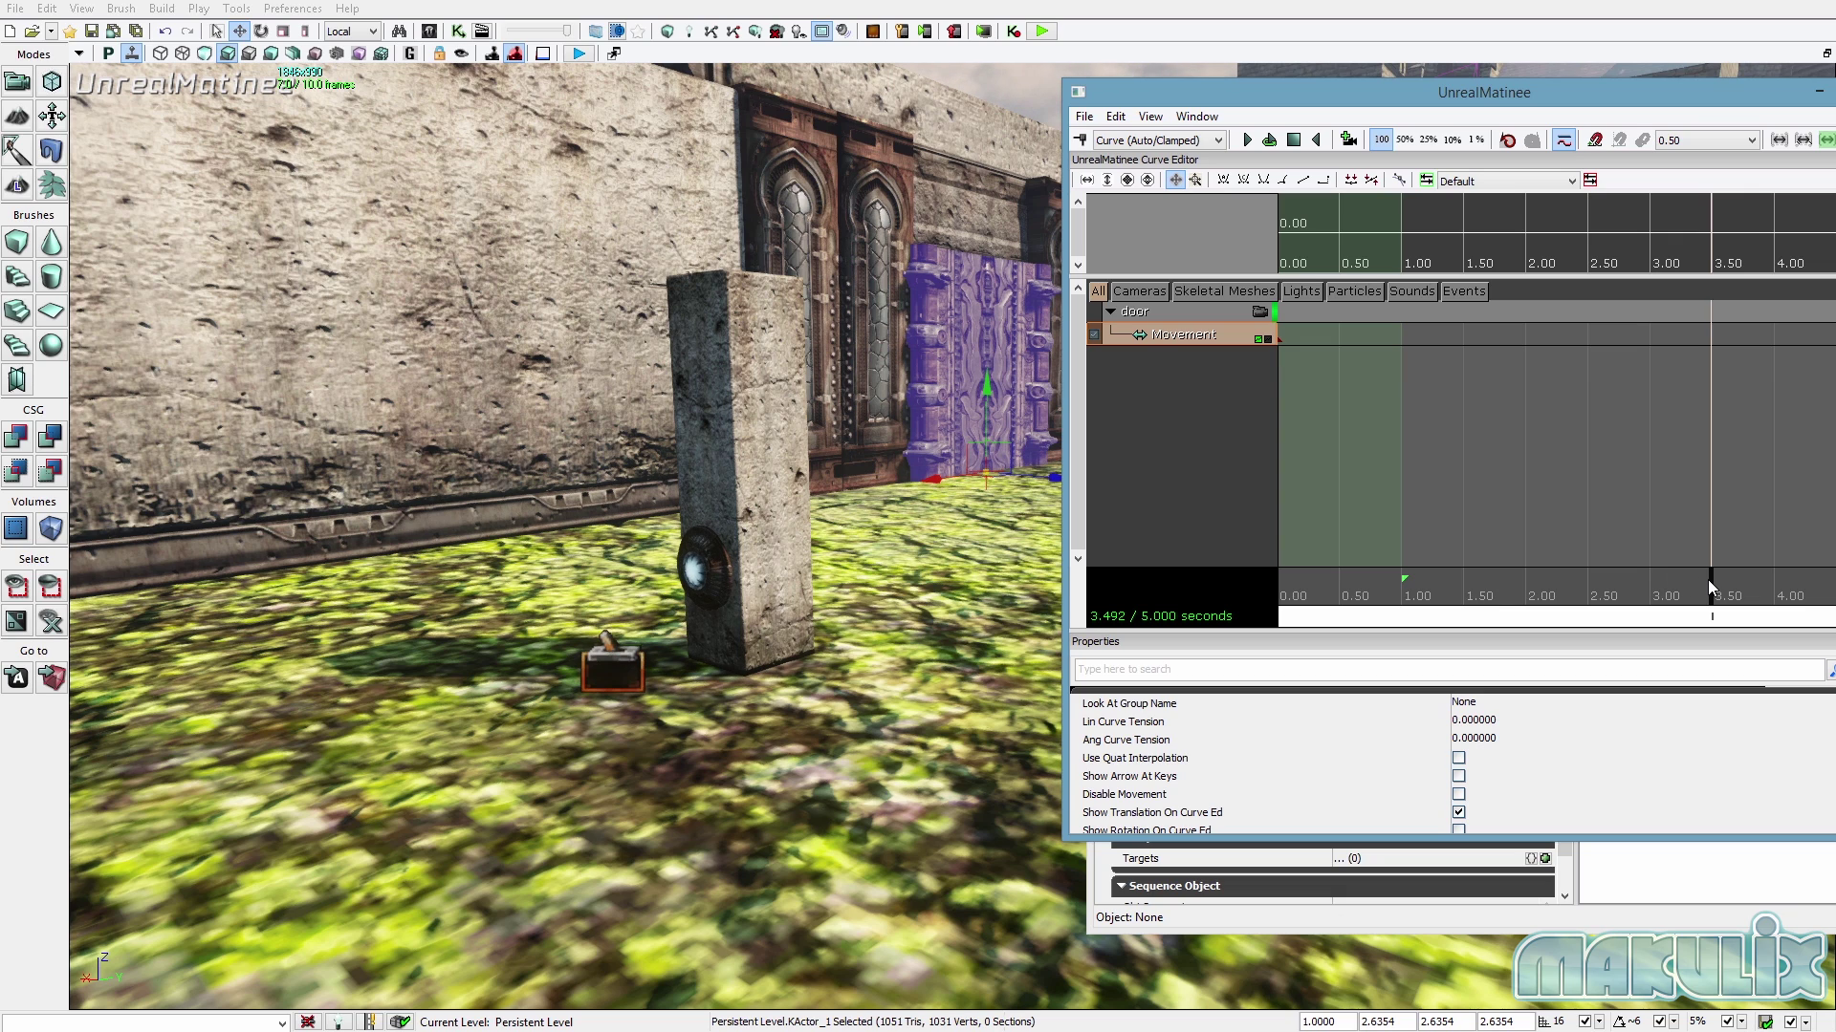
key("Return")
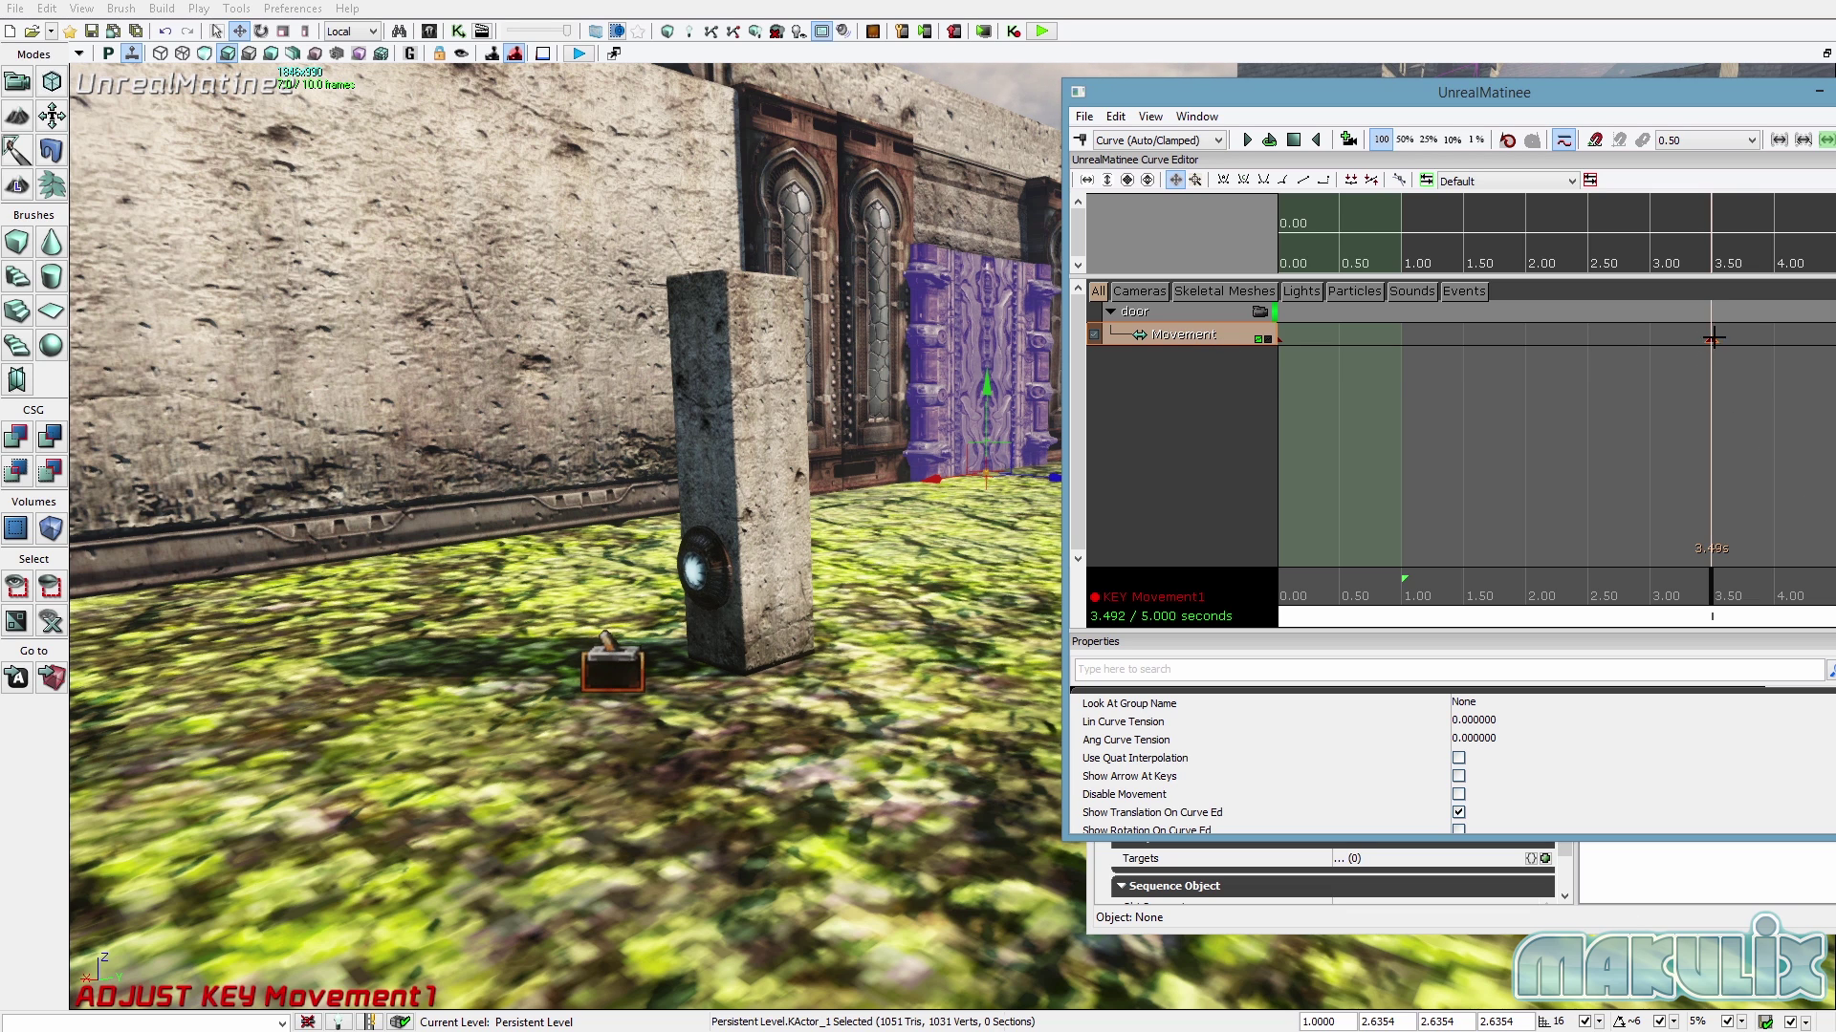
left_click_drag(1547, 102, 896, 212)
left_click(1171, 201)
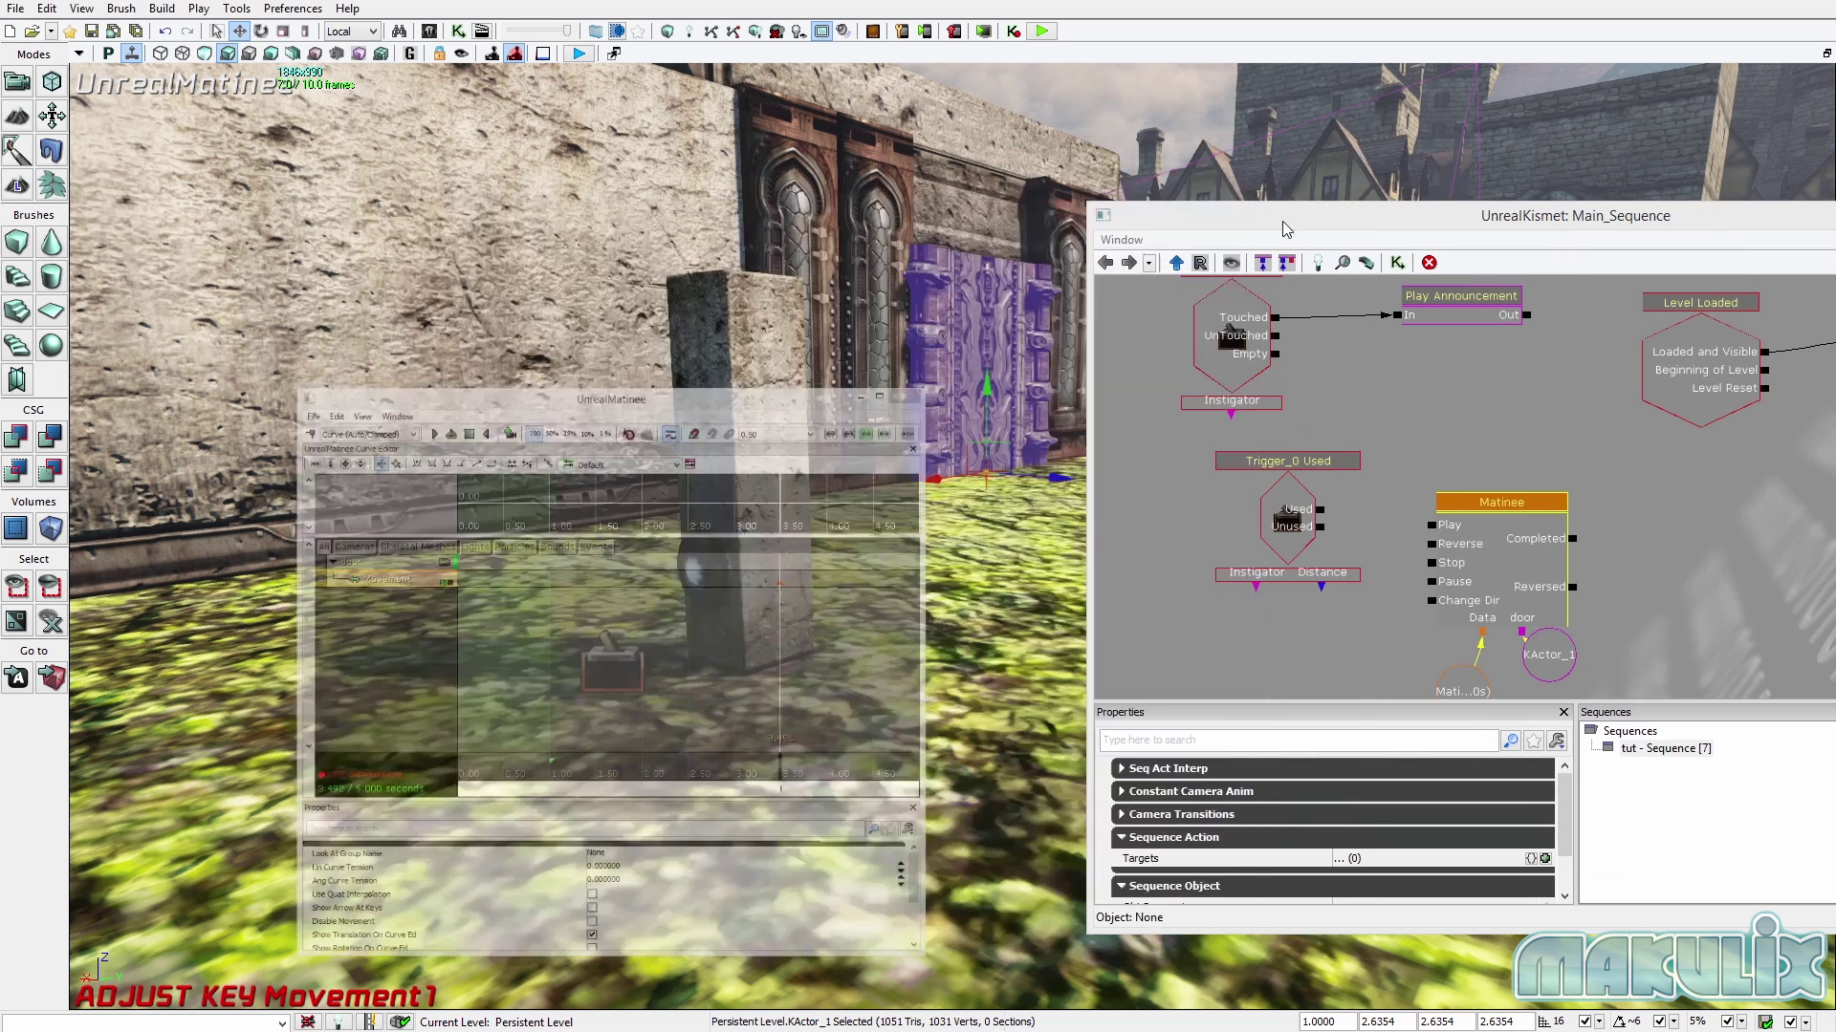
left_click_drag(1281, 224, 803, 325)
left_click(1497, 315)
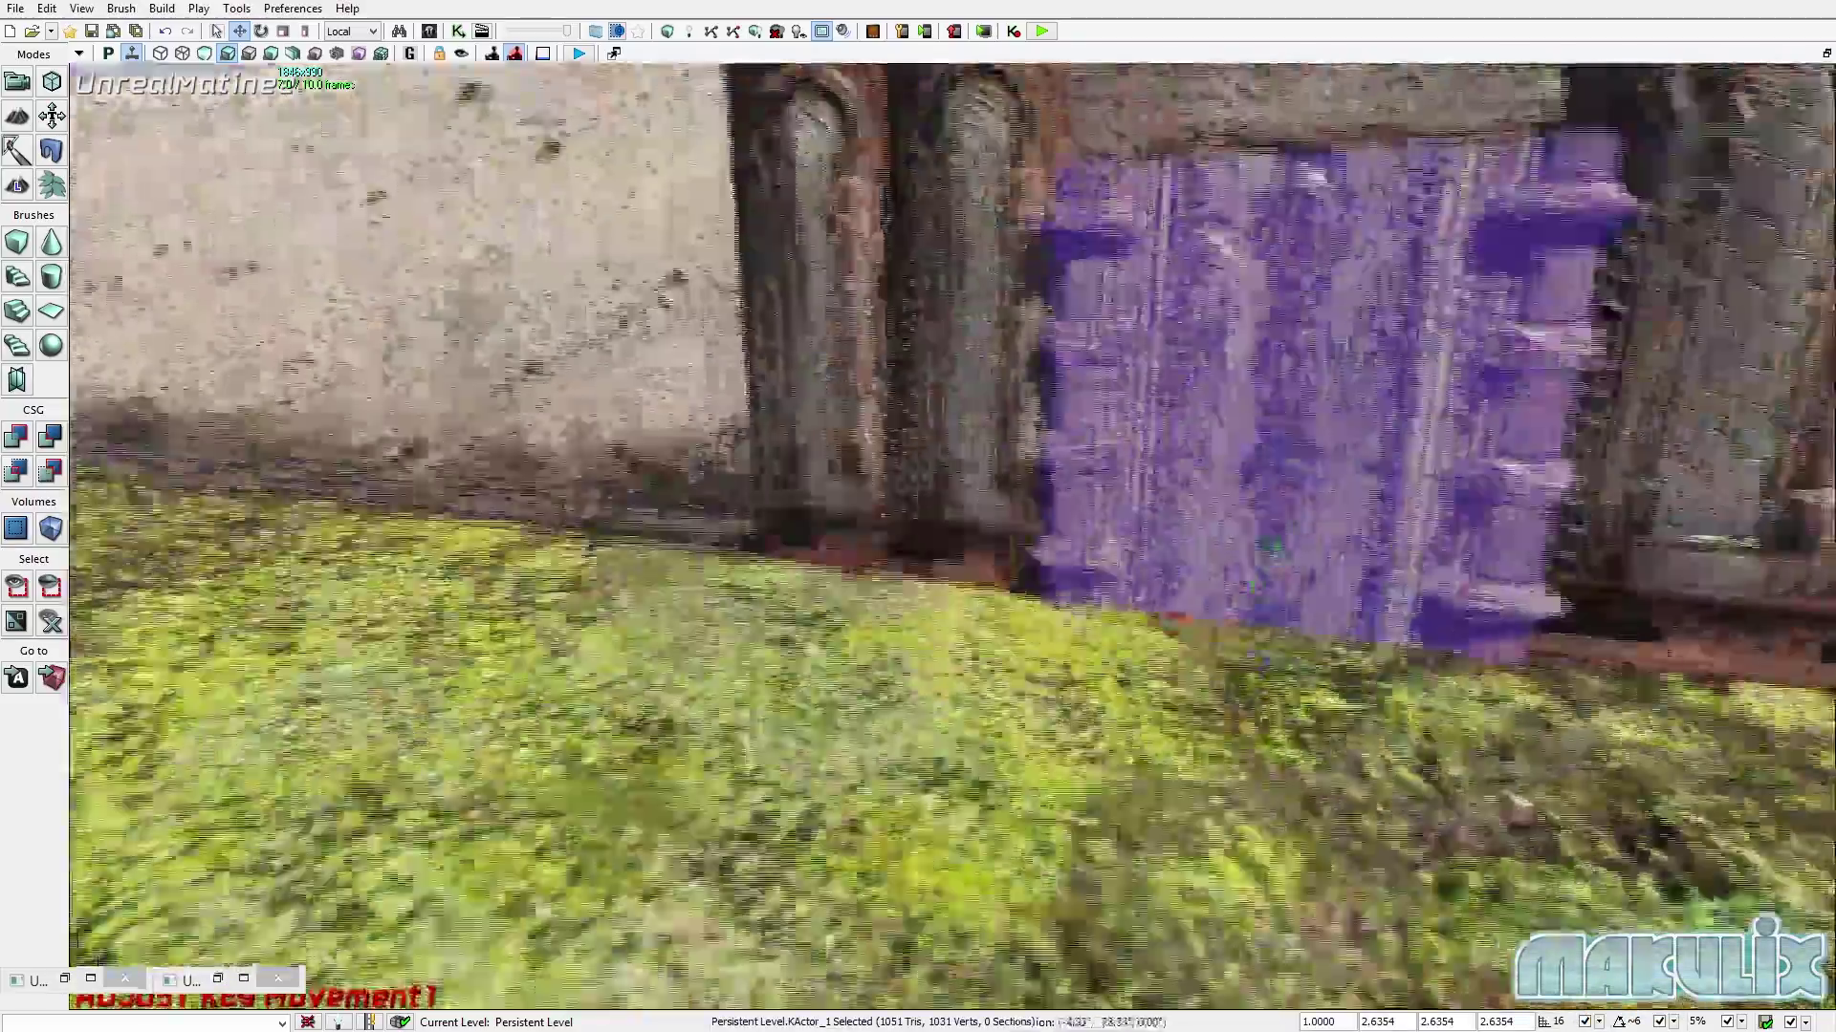
Raise the door straight up until its lower edge clears the gate opening, setting the new key's open position.
right_click_drag(1315, 511, 1043, 576)
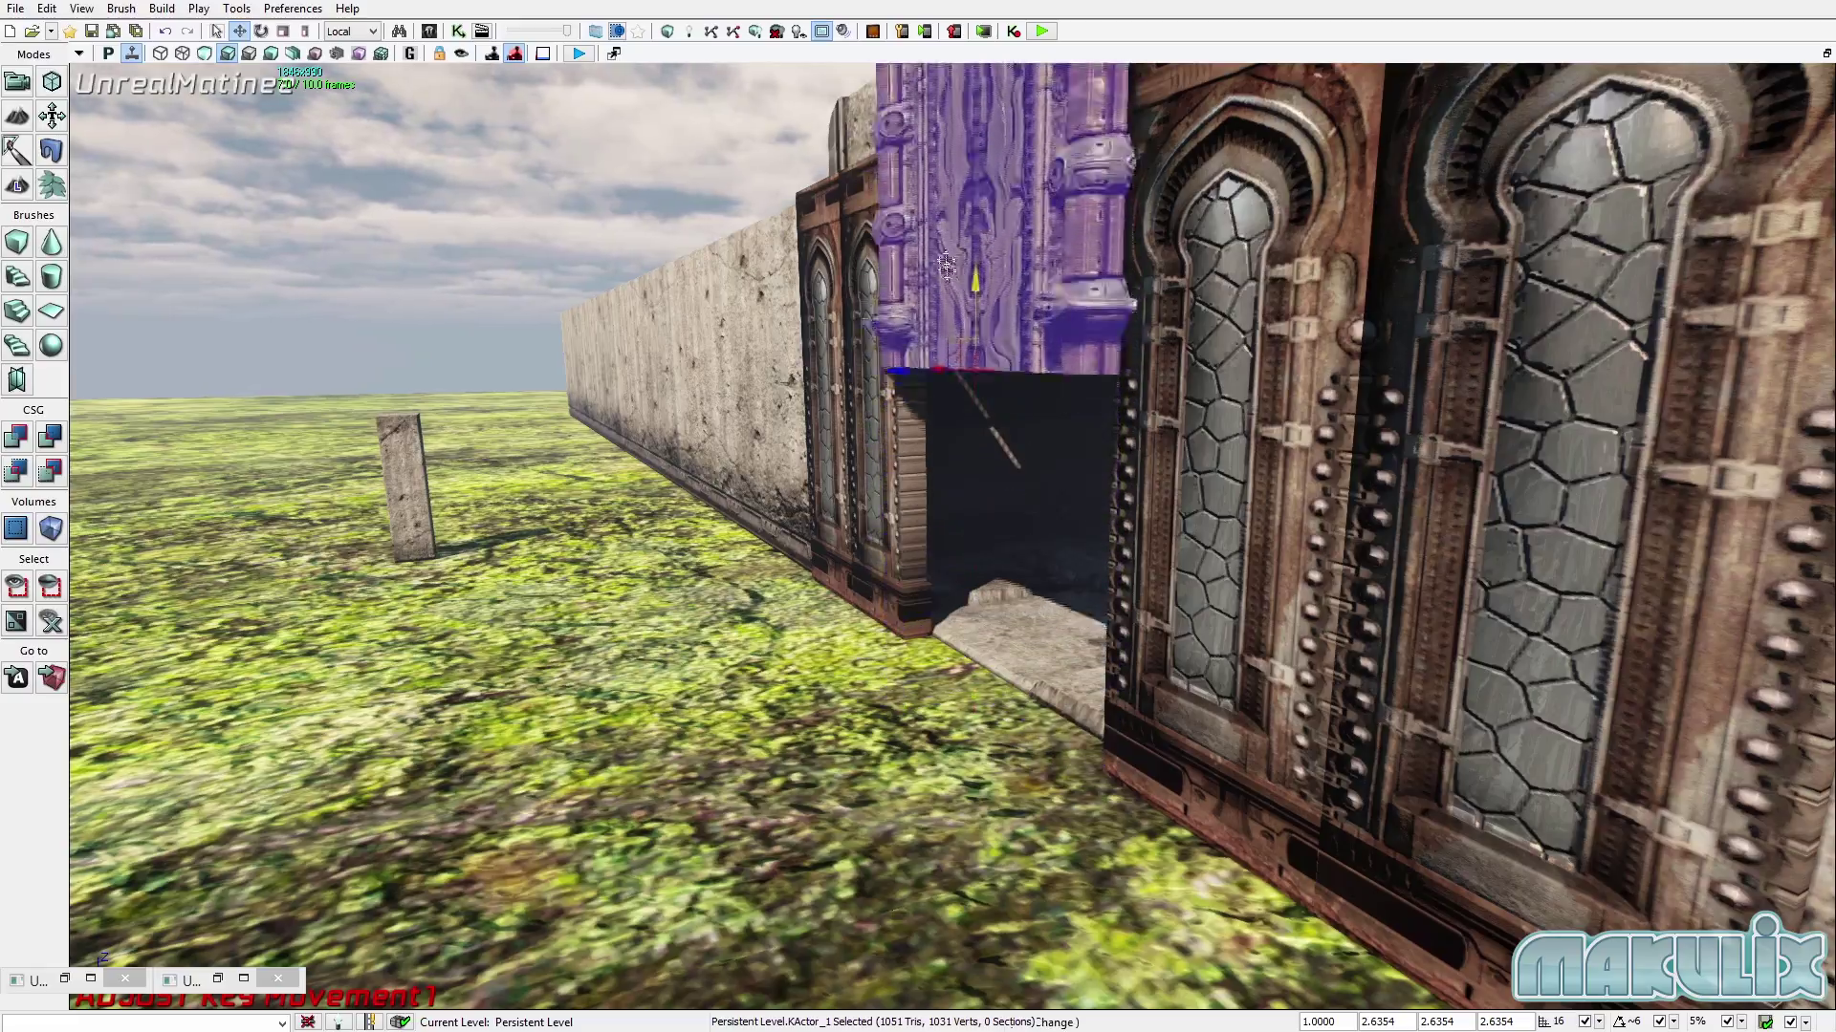
left_click_drag(946, 266, 946, 116)
right_click_drag(946, 117, 942, 67)
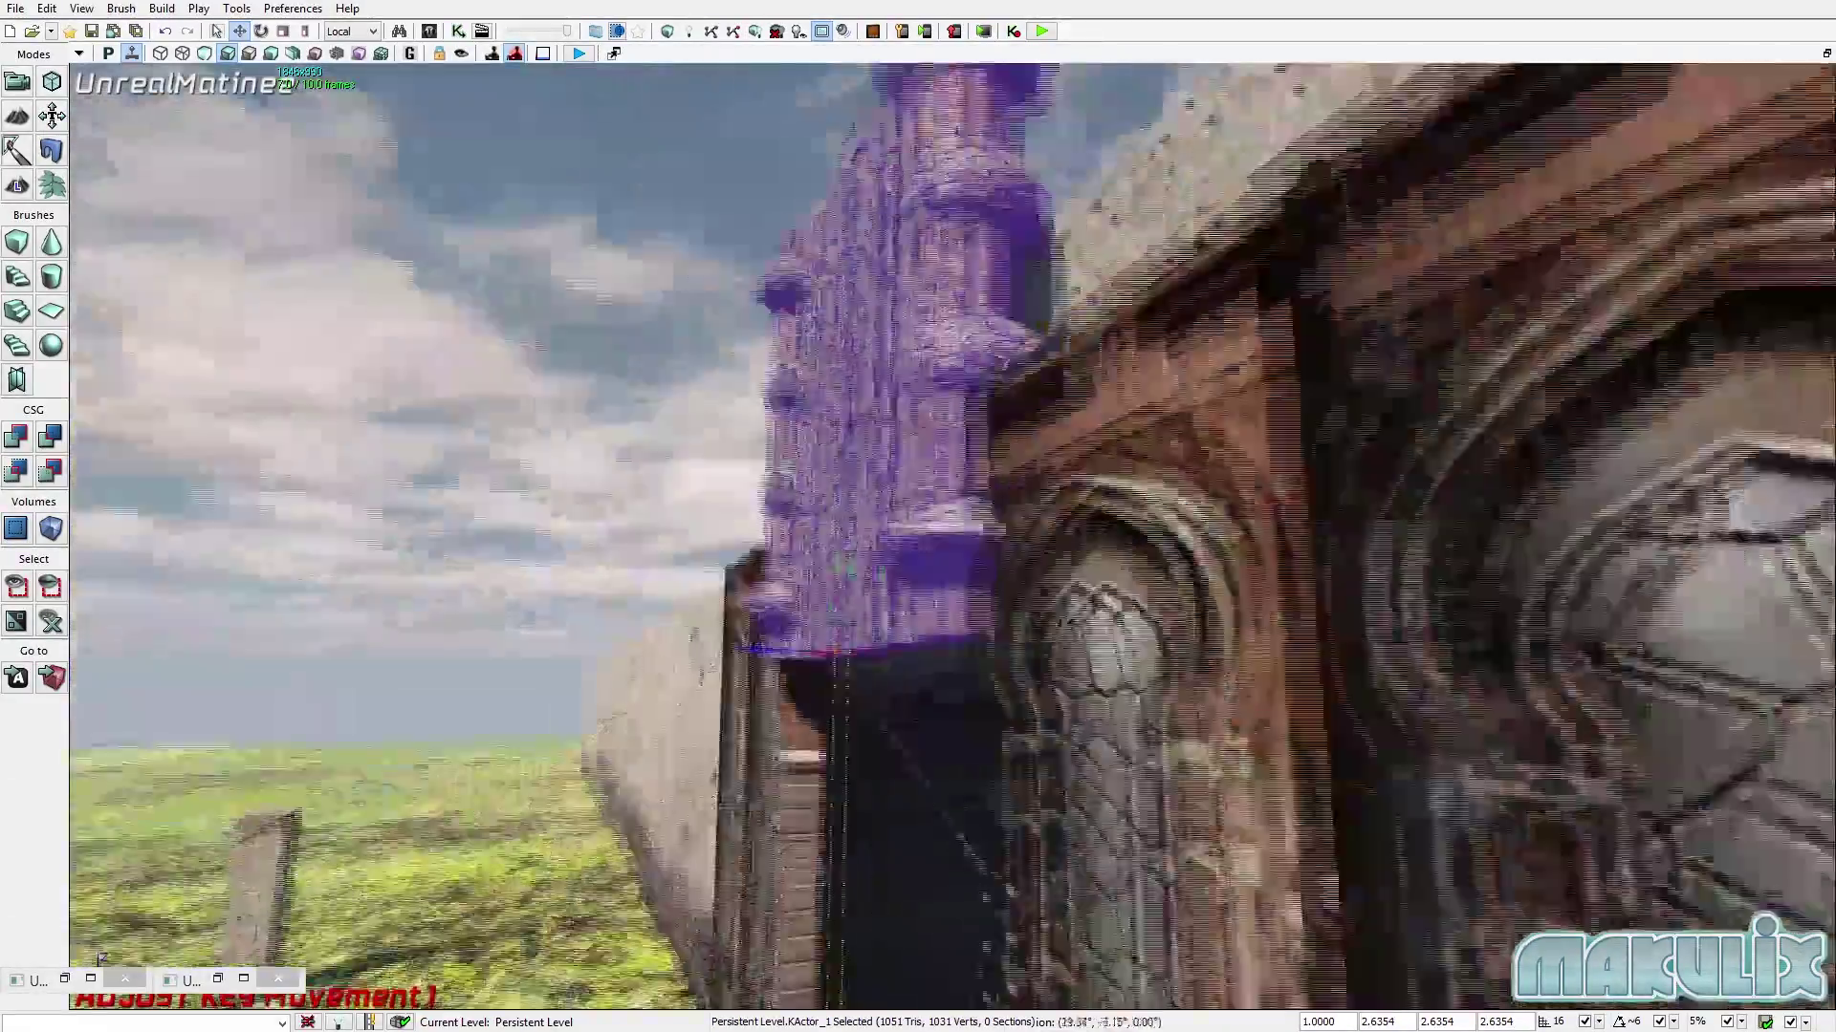
right_click_drag(942, 536, 1061, 383)
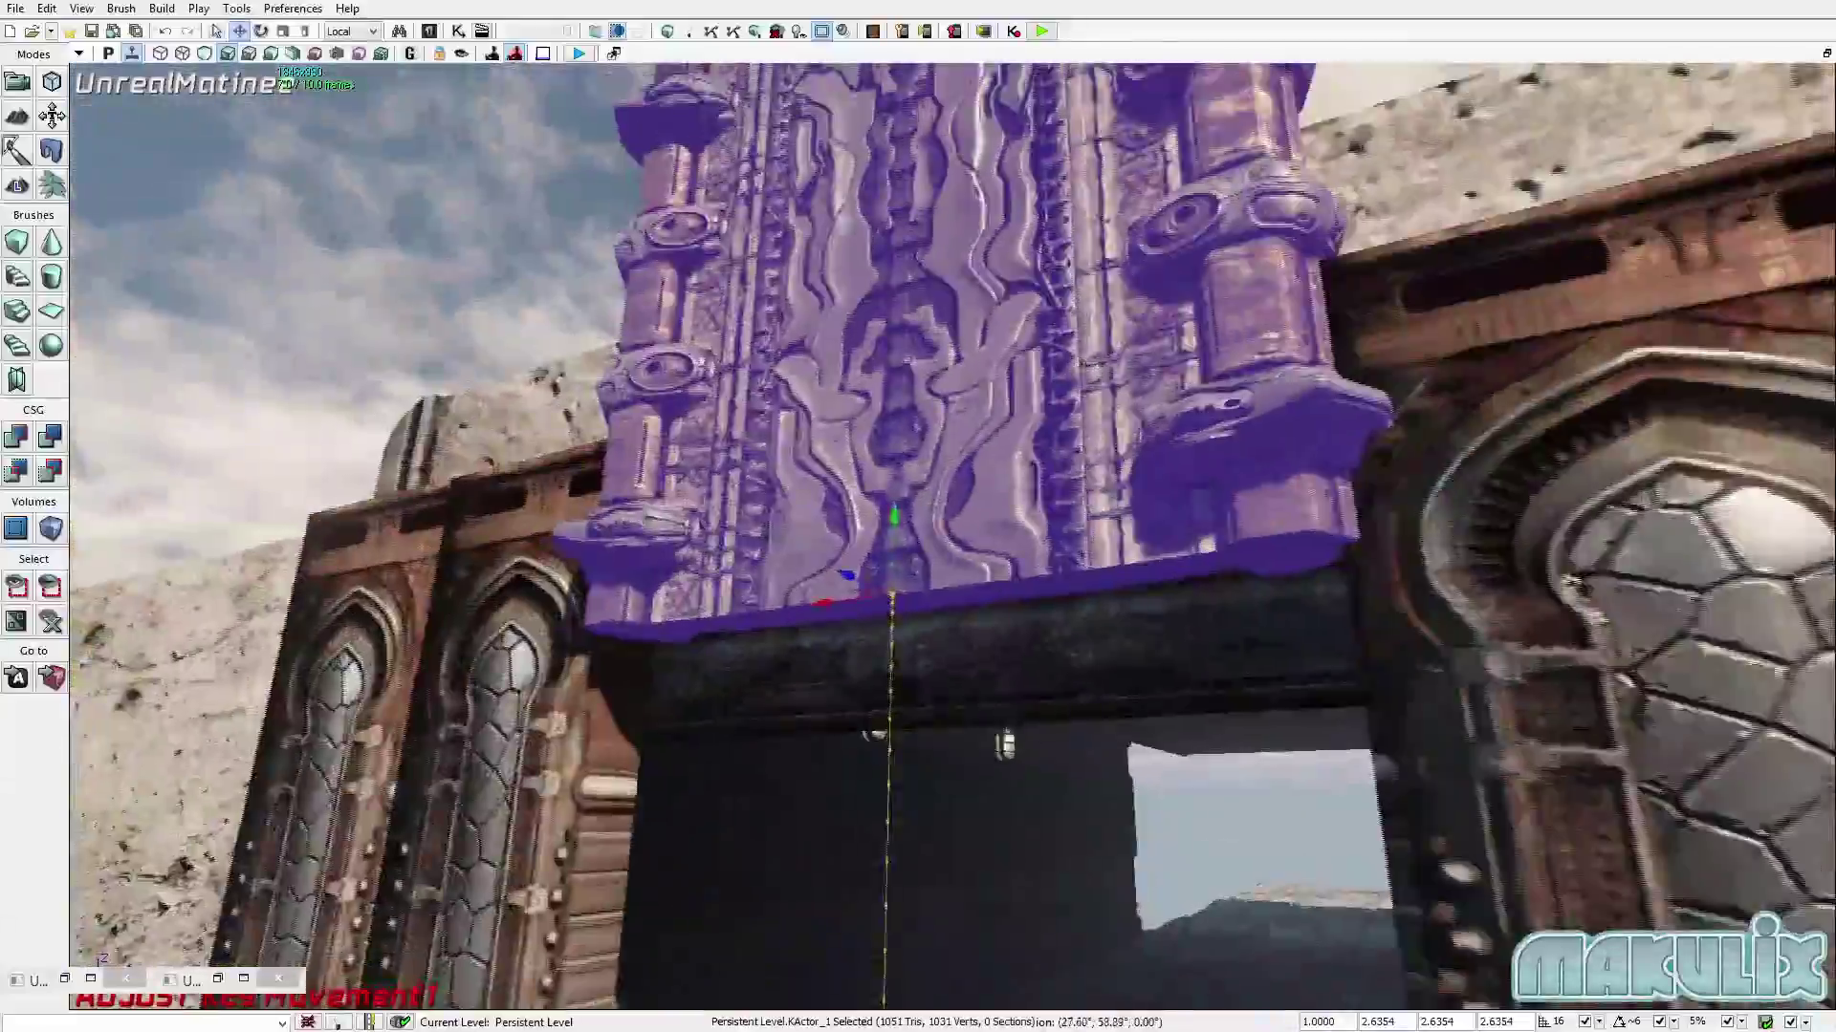
left_click_drag(854, 470, 831, 448)
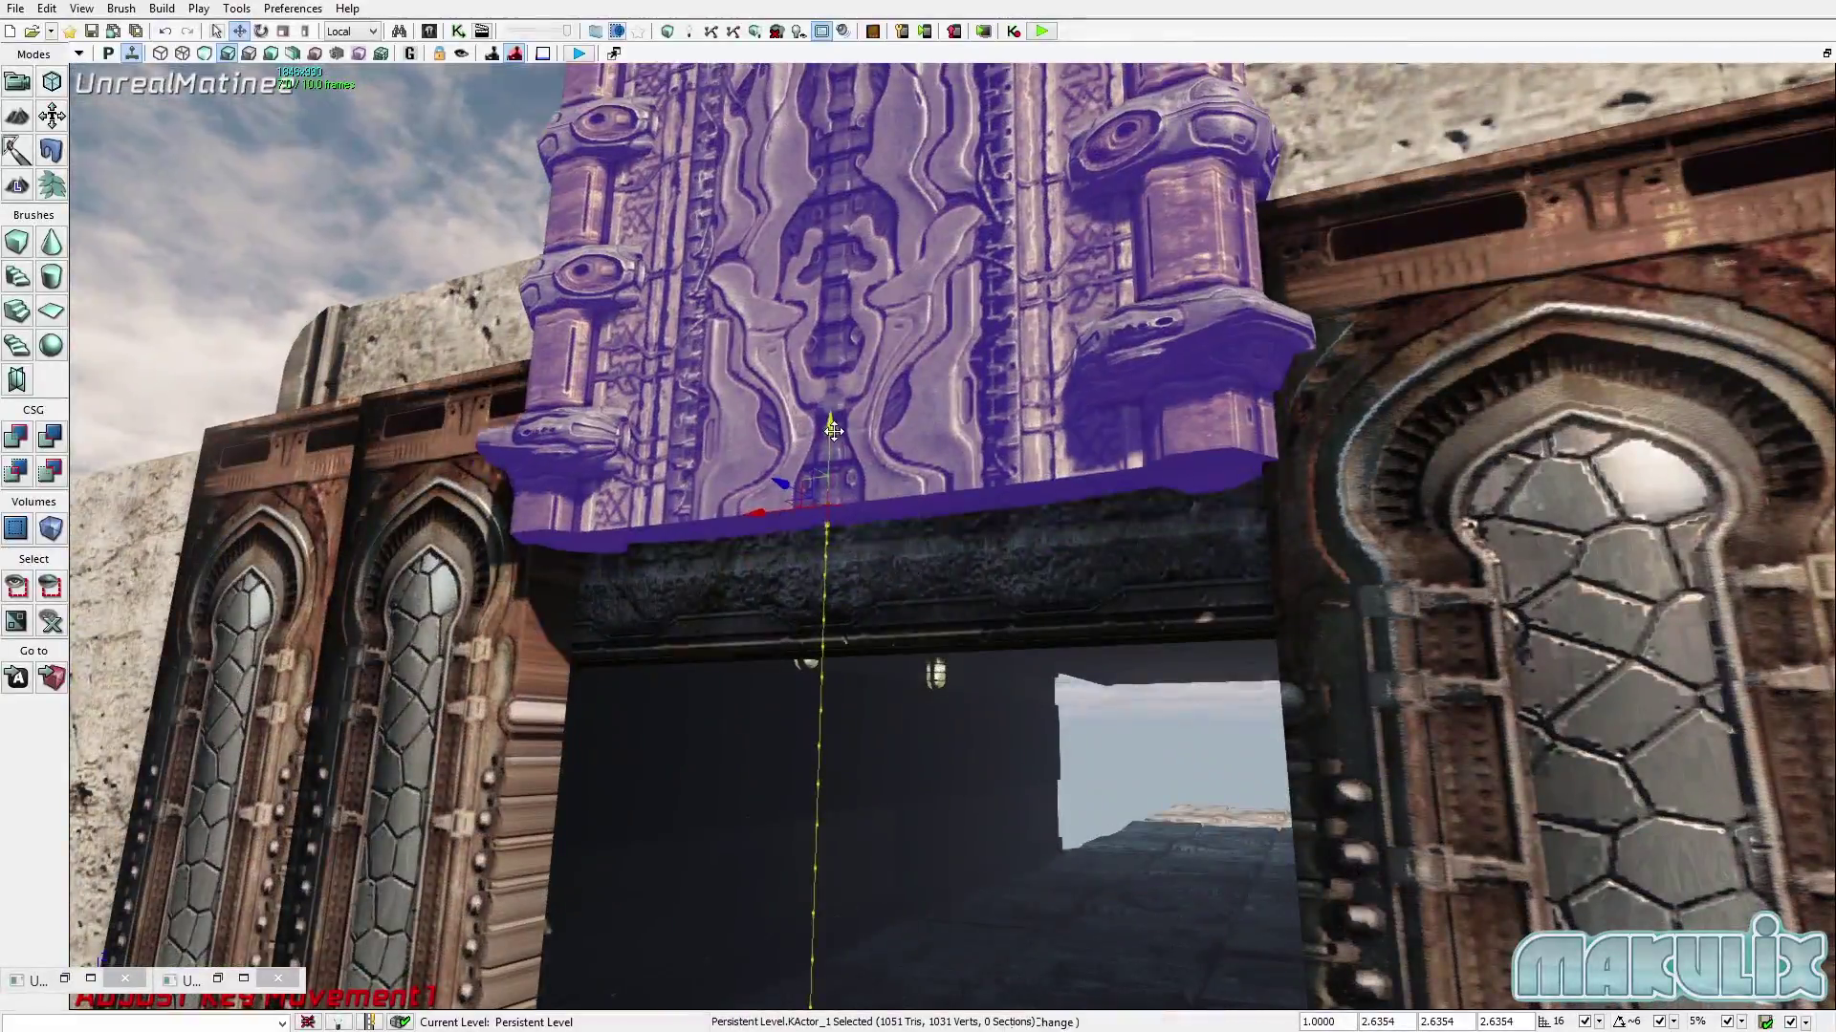
right_click_drag(845, 565, 81, 1007)
Bring the Matinee editor back beside the door, put Kismet away and scrub the time marker to about 2.45 seconds.
left_click(236, 973)
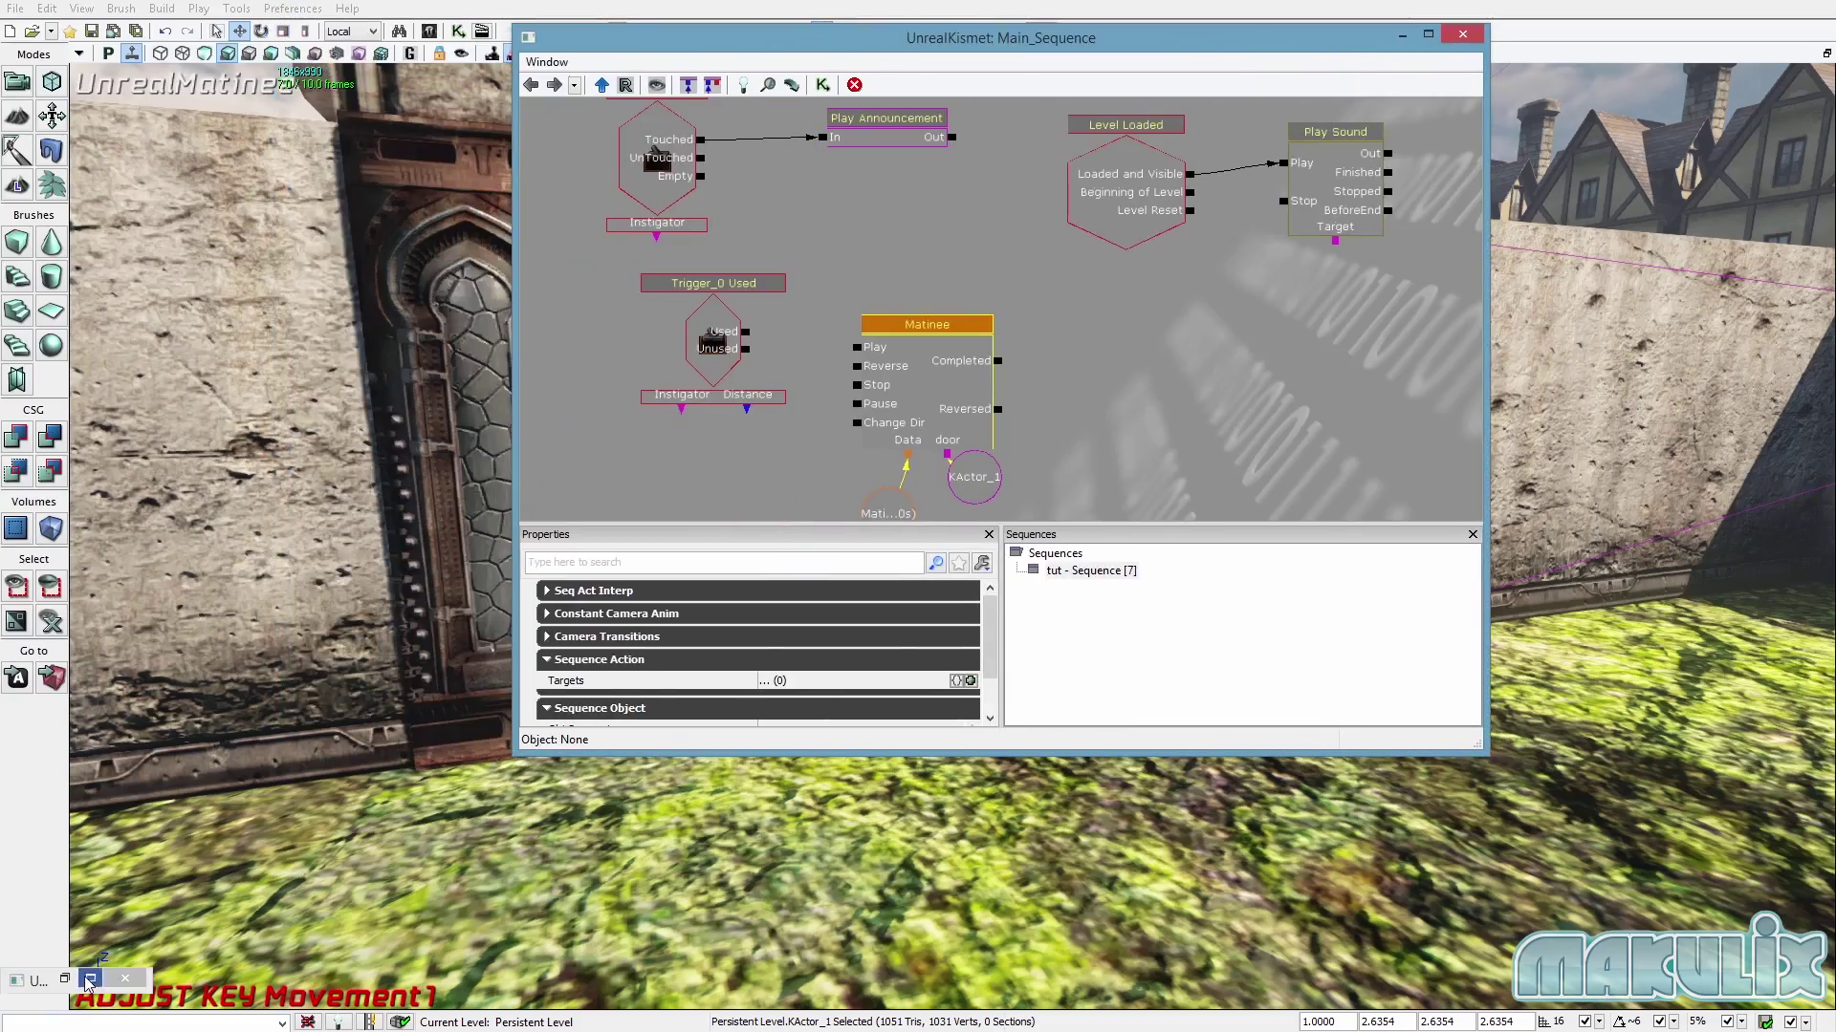
left_click(91, 978)
double_click(1132, 5)
left_click_drag(1281, 38, 1304, 134)
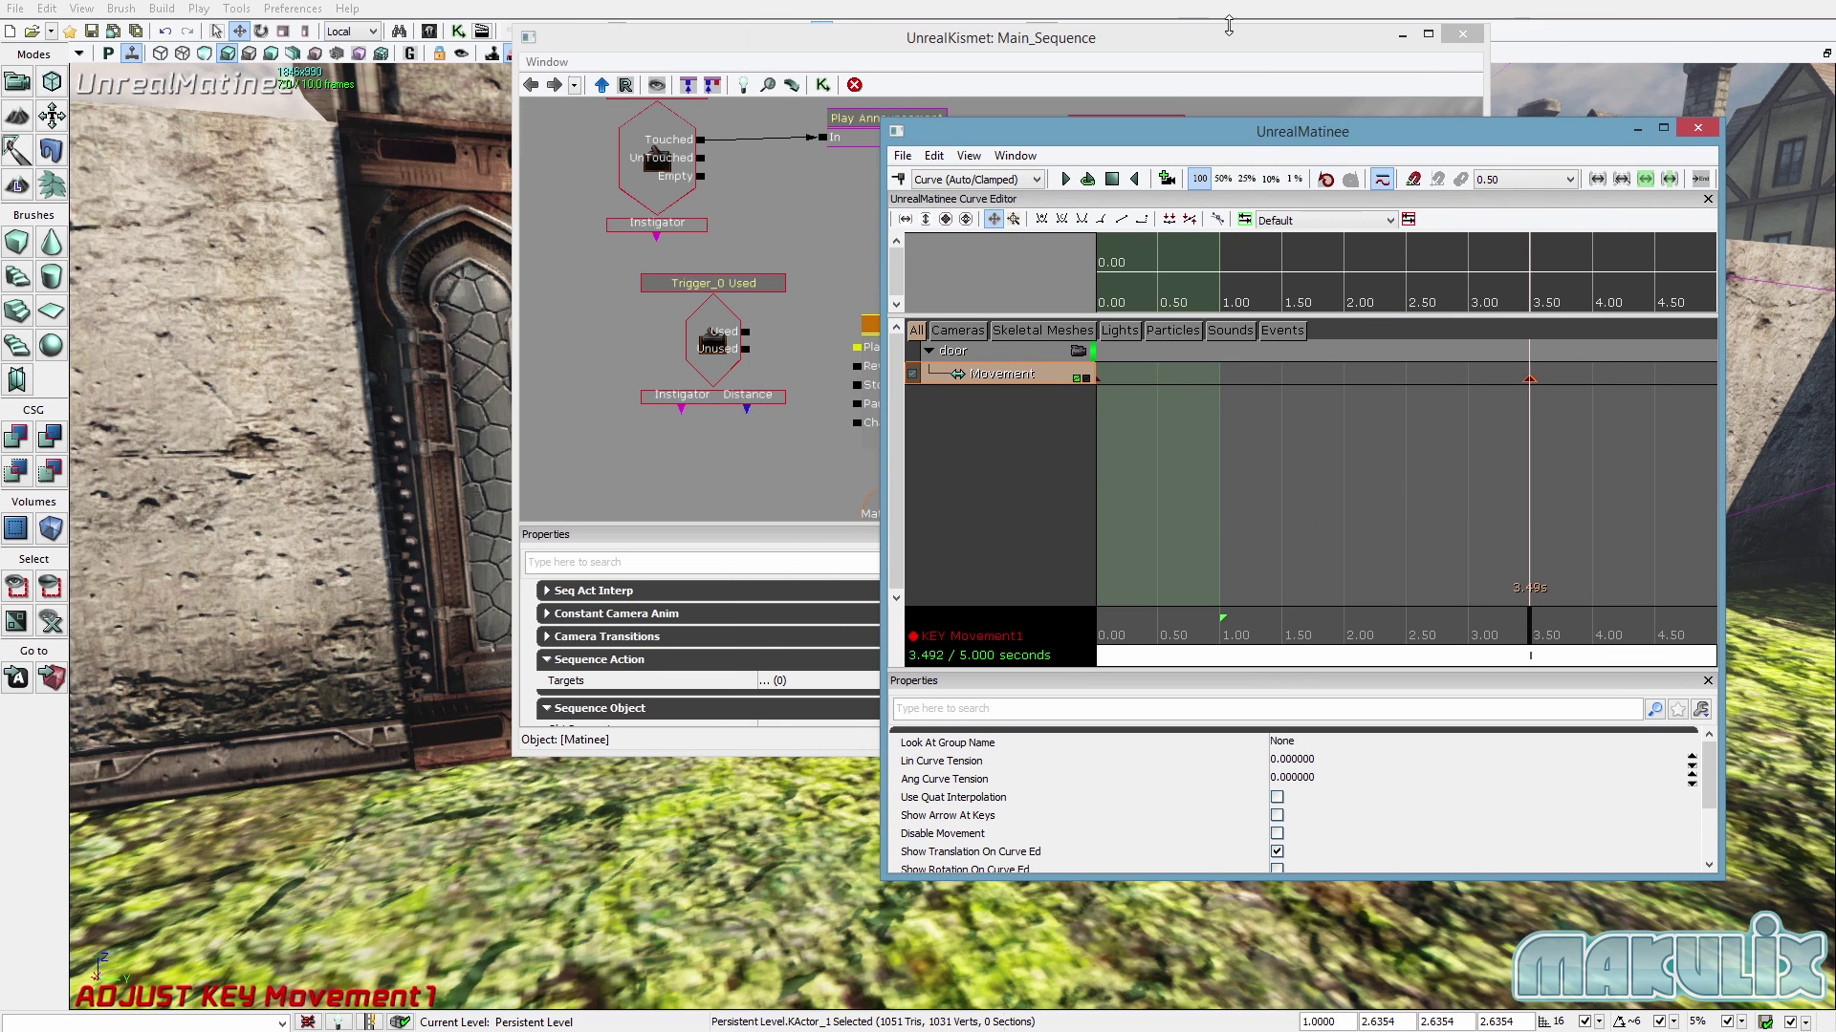
left_click(1402, 36)
left_click_drag(1530, 630, 1402, 632)
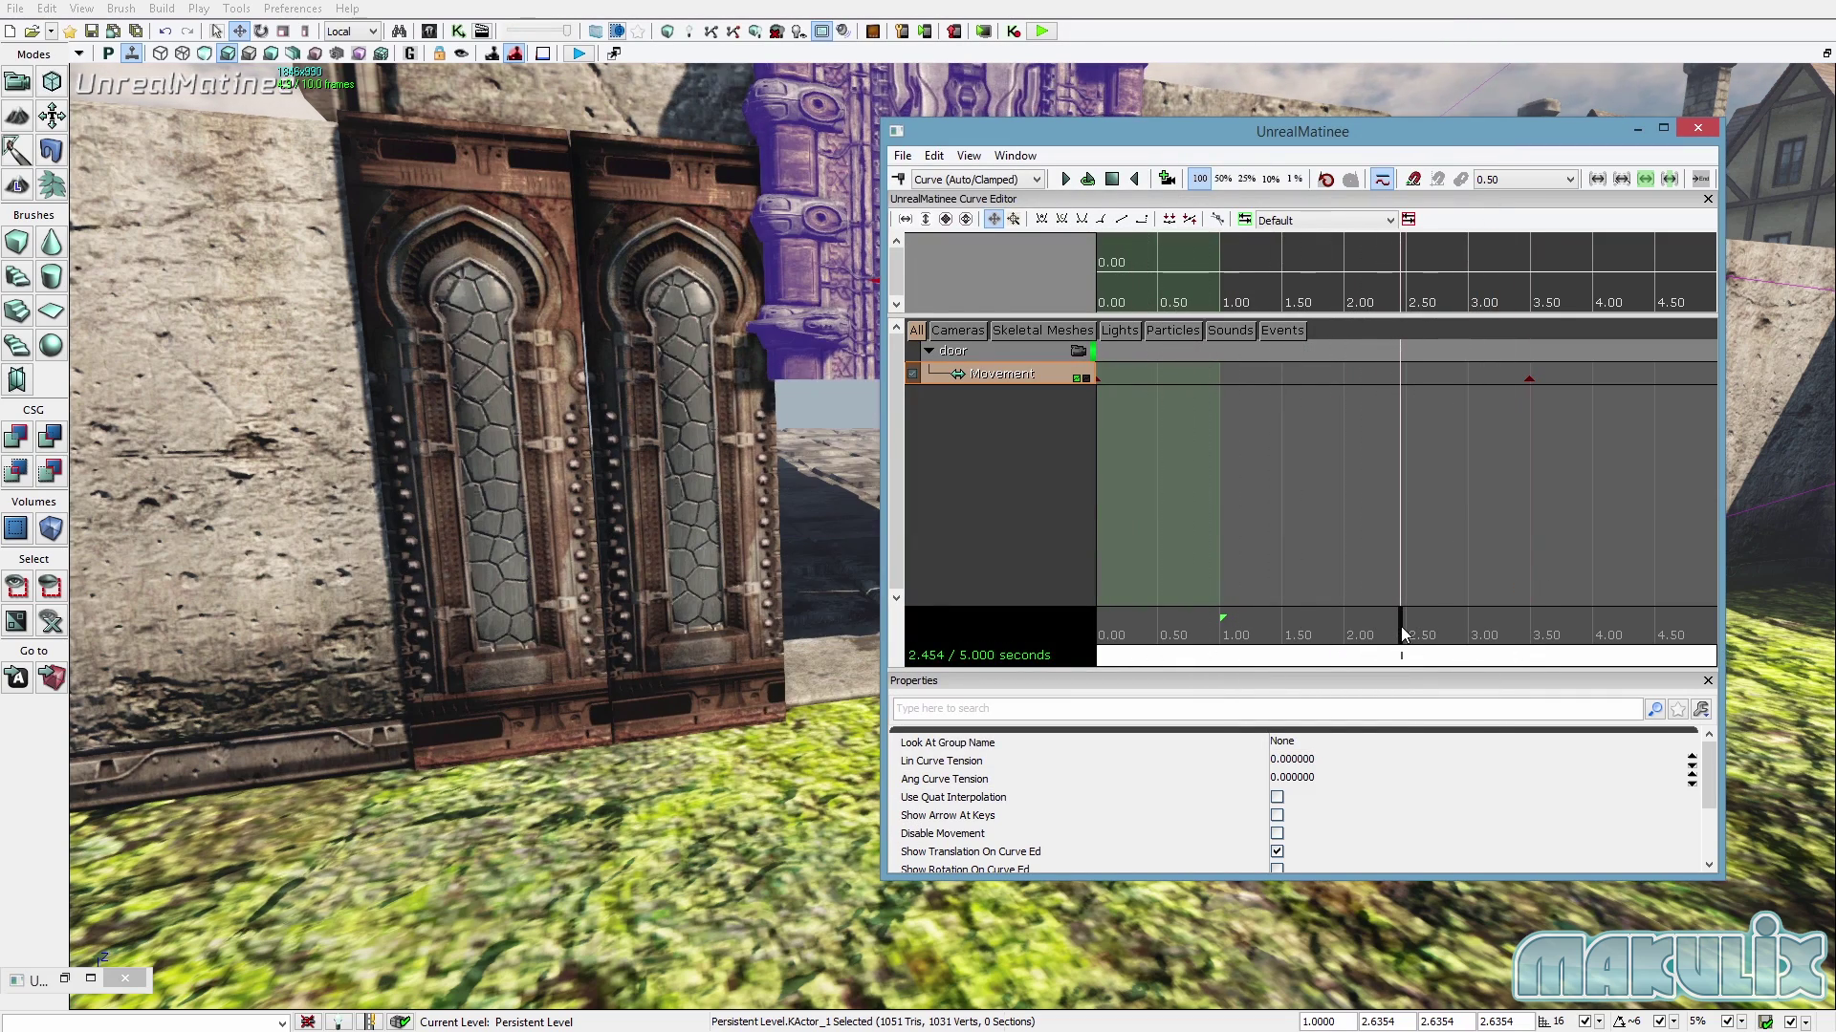
Shorten the Matinee sequence to about 3.53 seconds, preview it from the start and close the Matinee editor.
scroll(1403, 633, "down", 5)
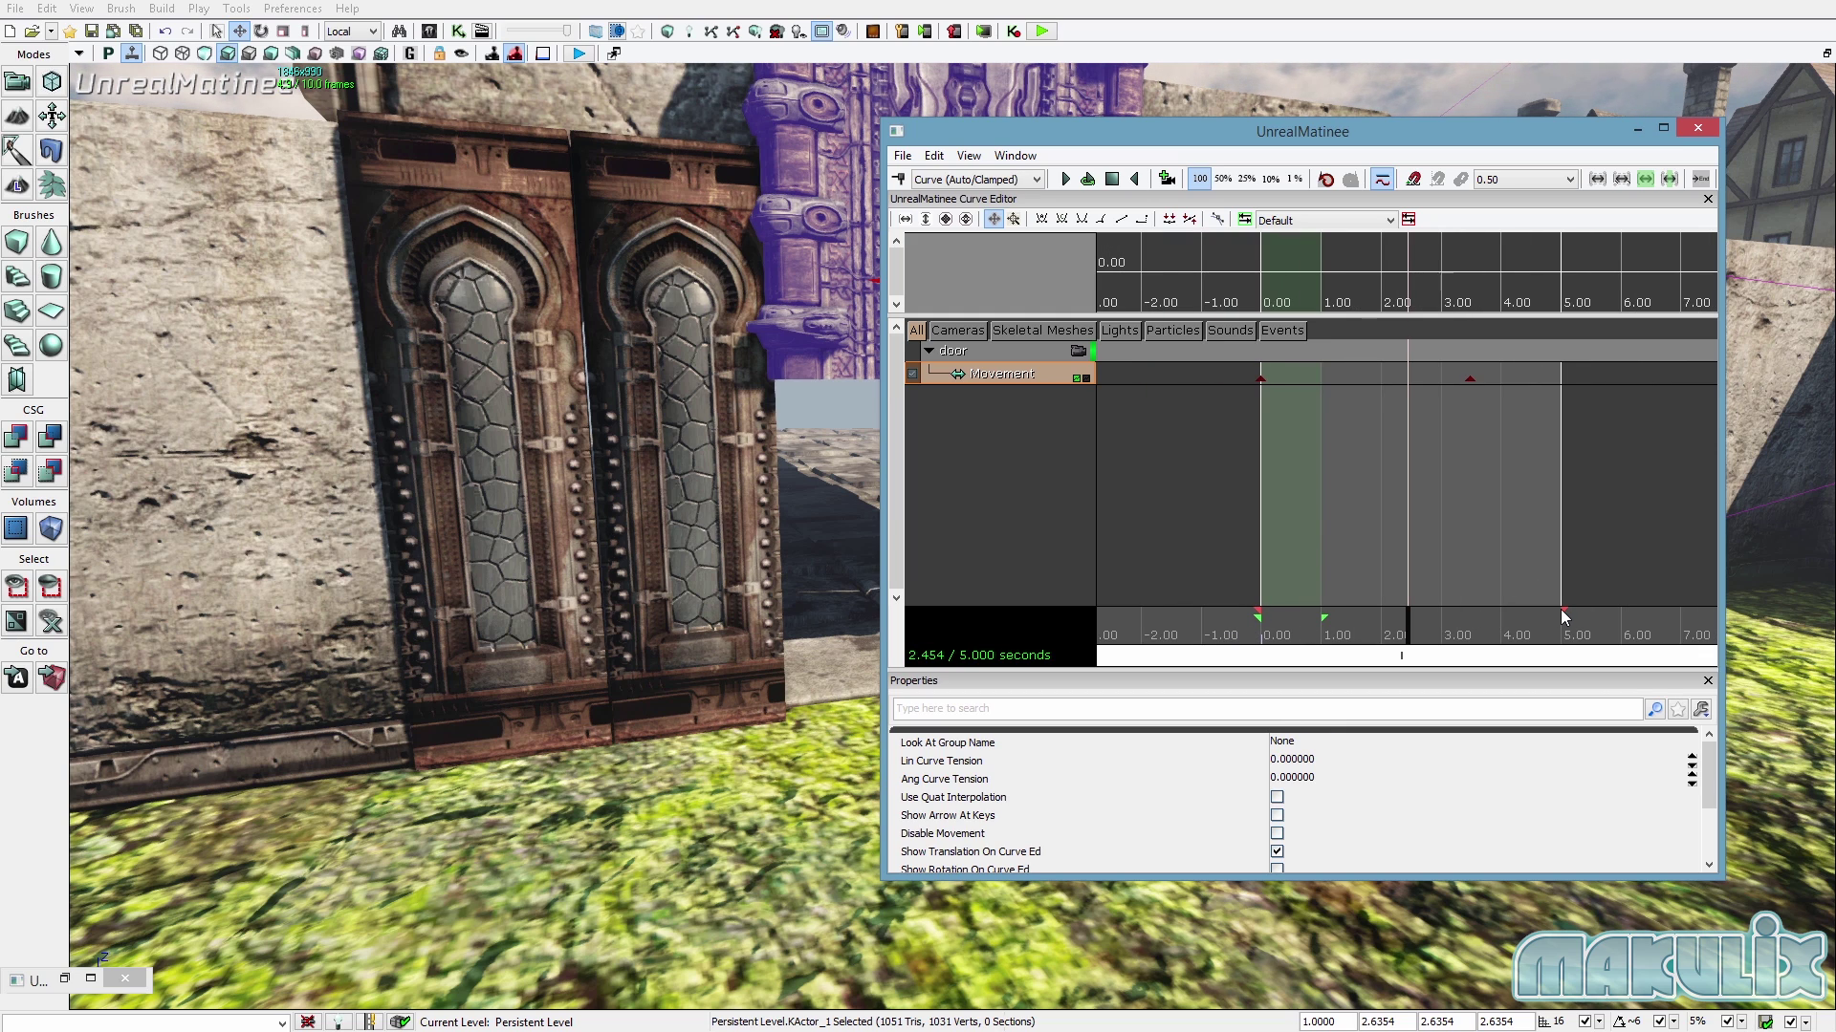
left_click_drag(1562, 609, 1475, 620)
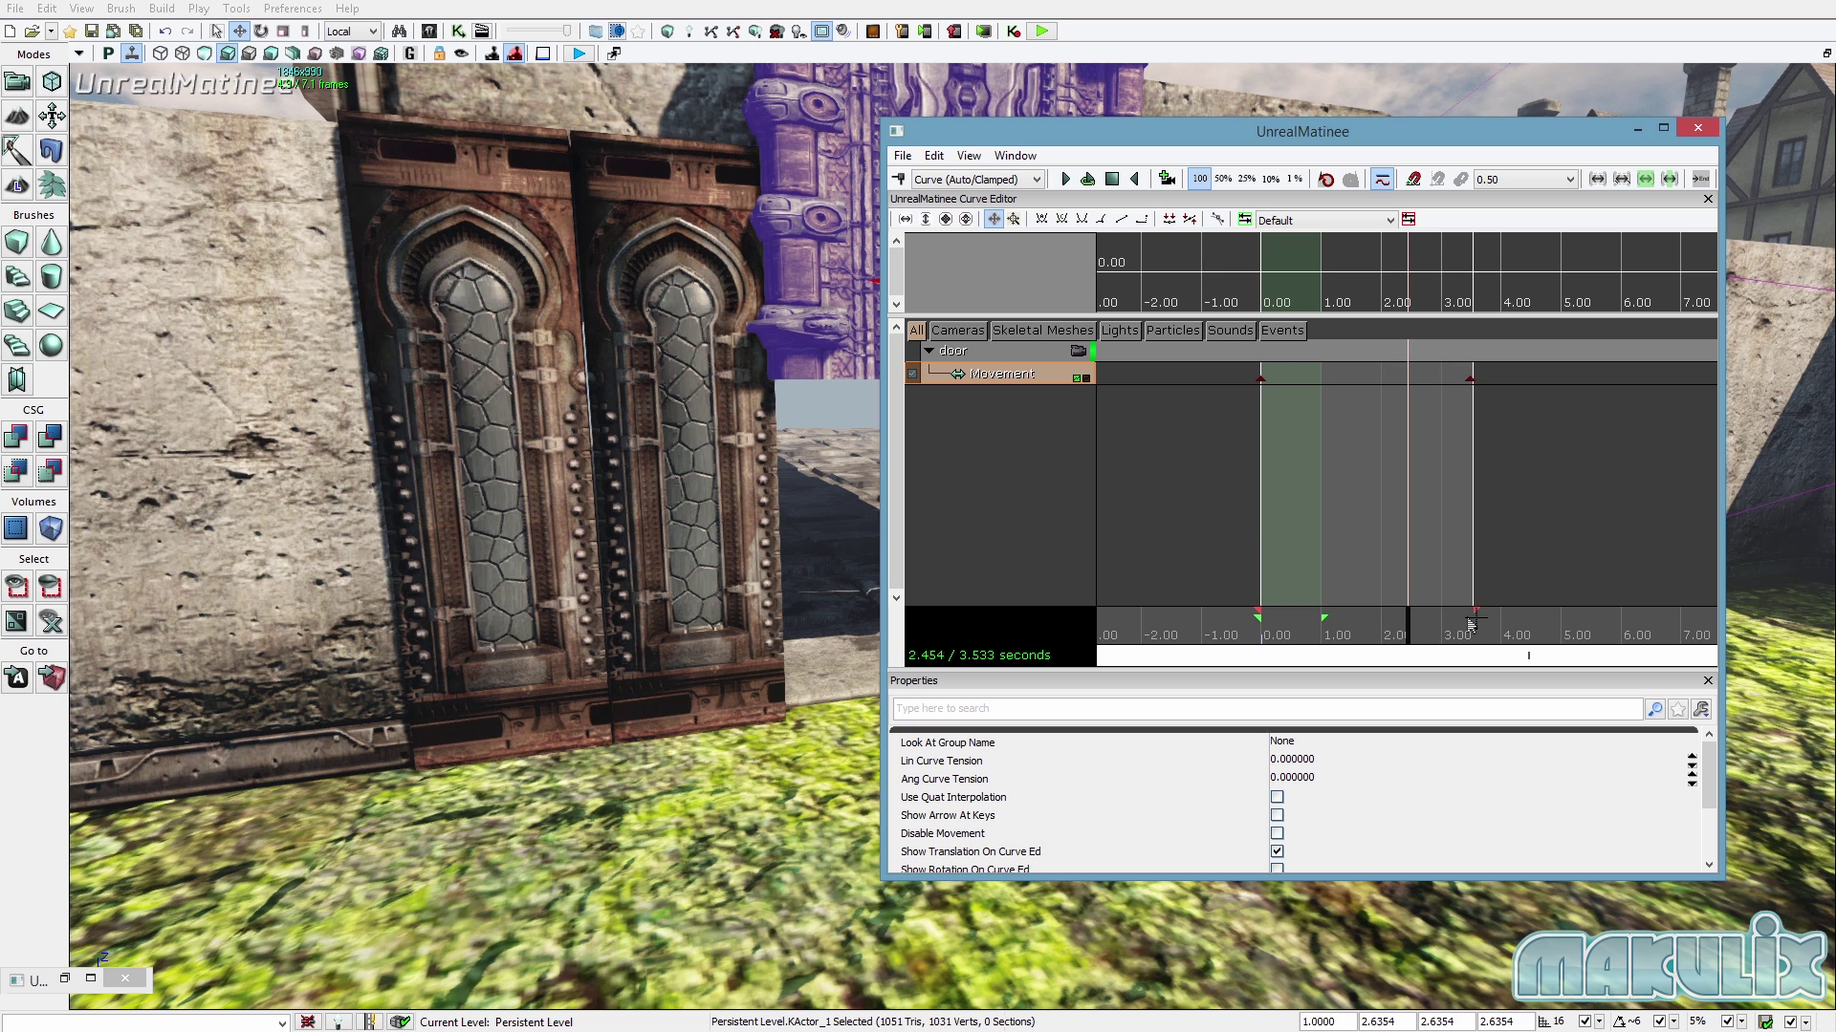
left_click_drag(1405, 619, 1256, 619)
key("space")
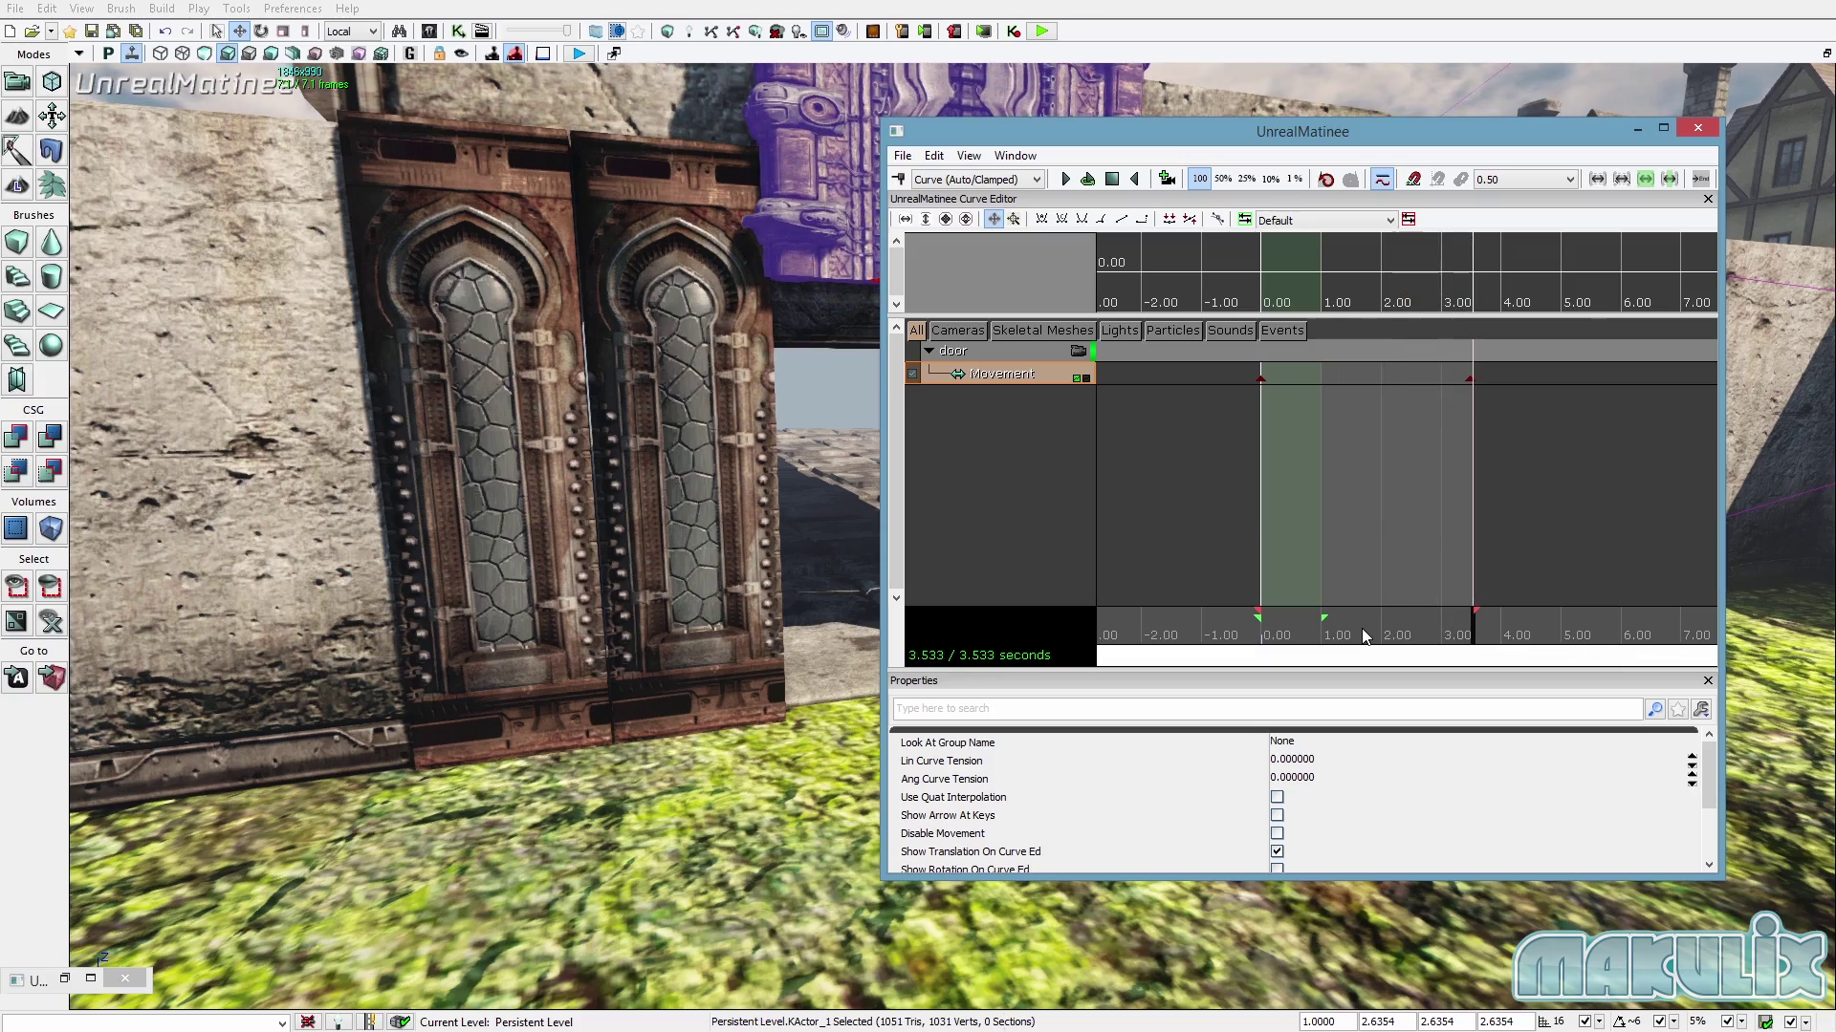
left_click(1690, 133)
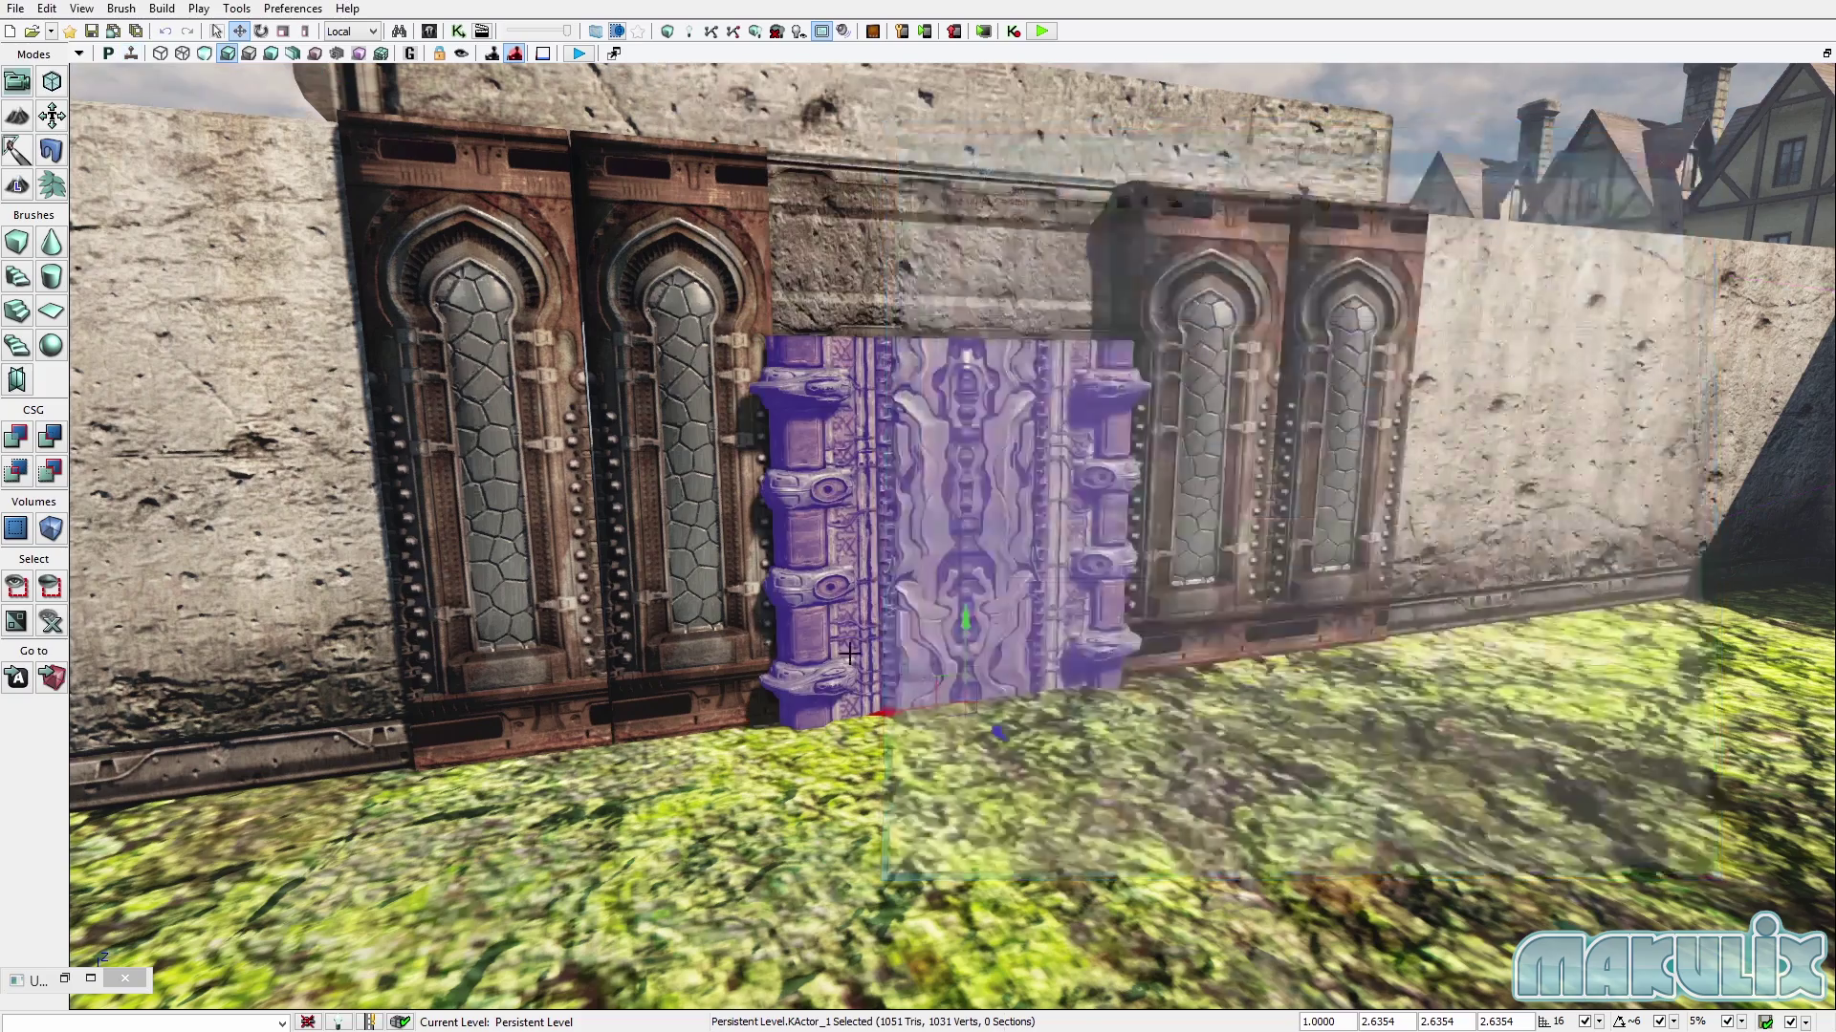
Reopen Kismet and connect the Used output of the Trigger_0 Used event to the Matinee's Play input.
right_click_drag(1052, 536, 841, 583)
left_click(459, 31)
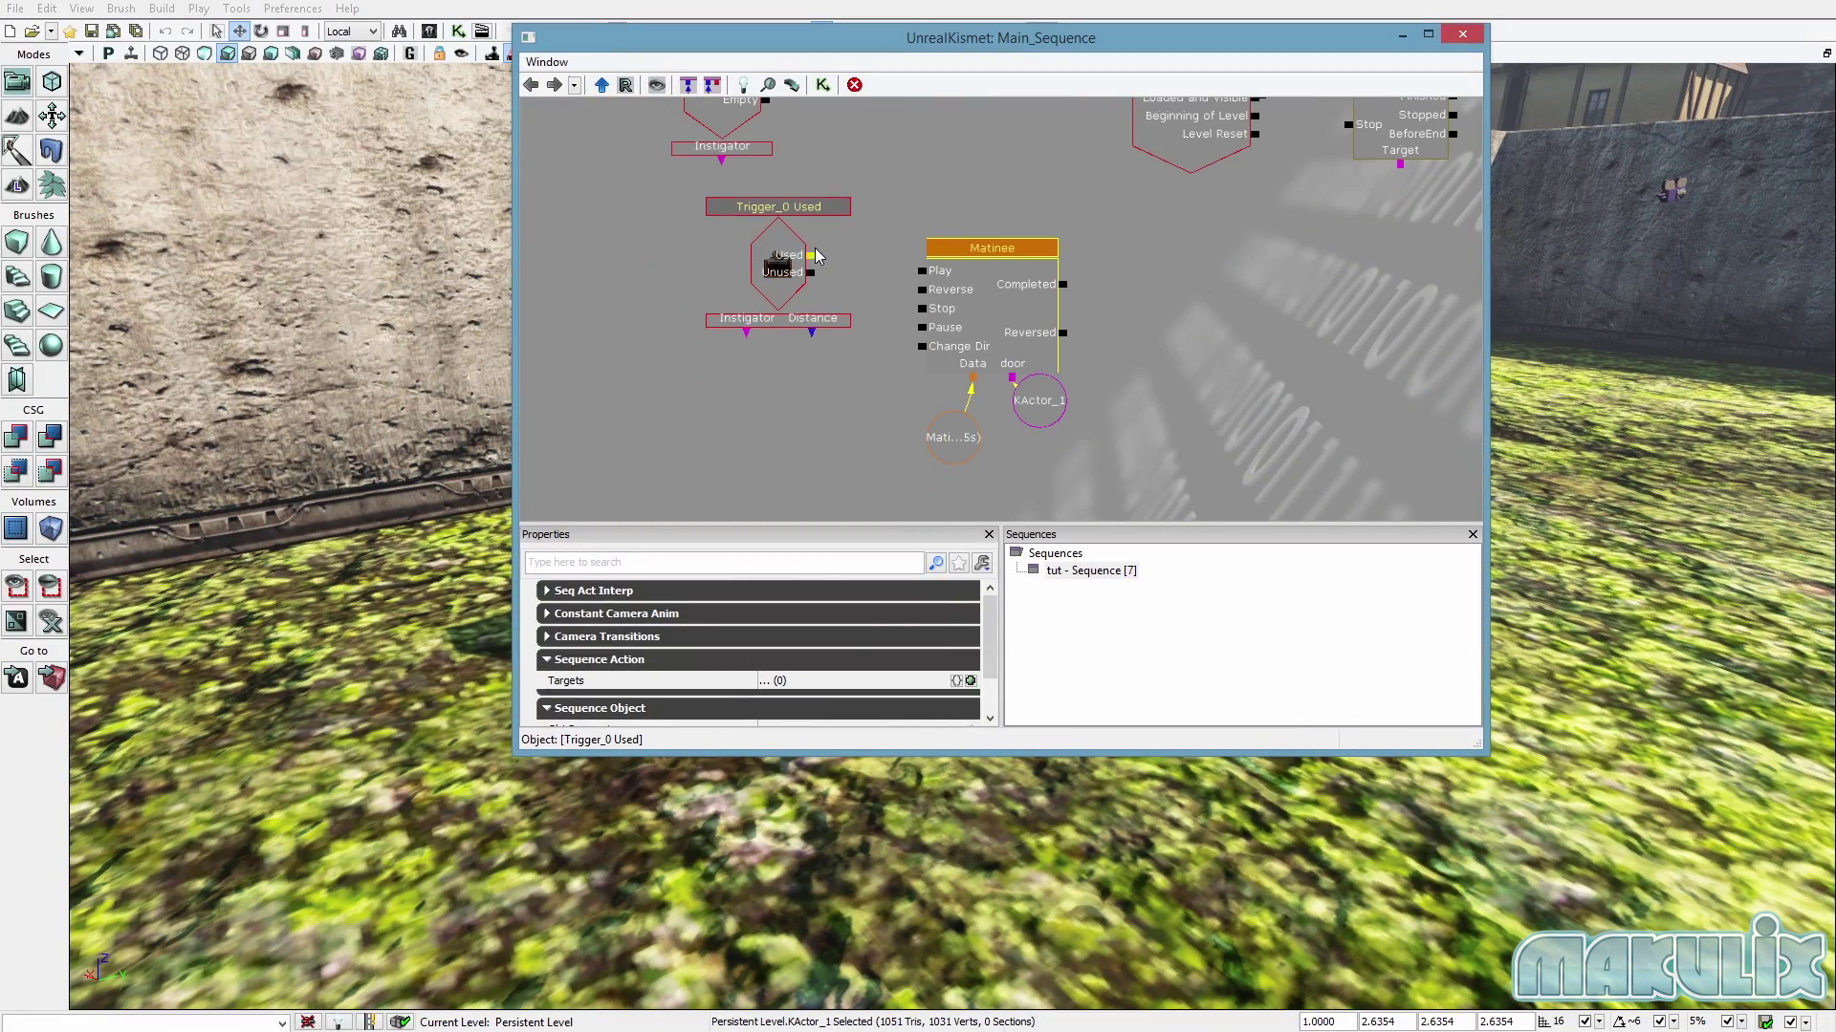
left_click(809, 258)
left_click(835, 286)
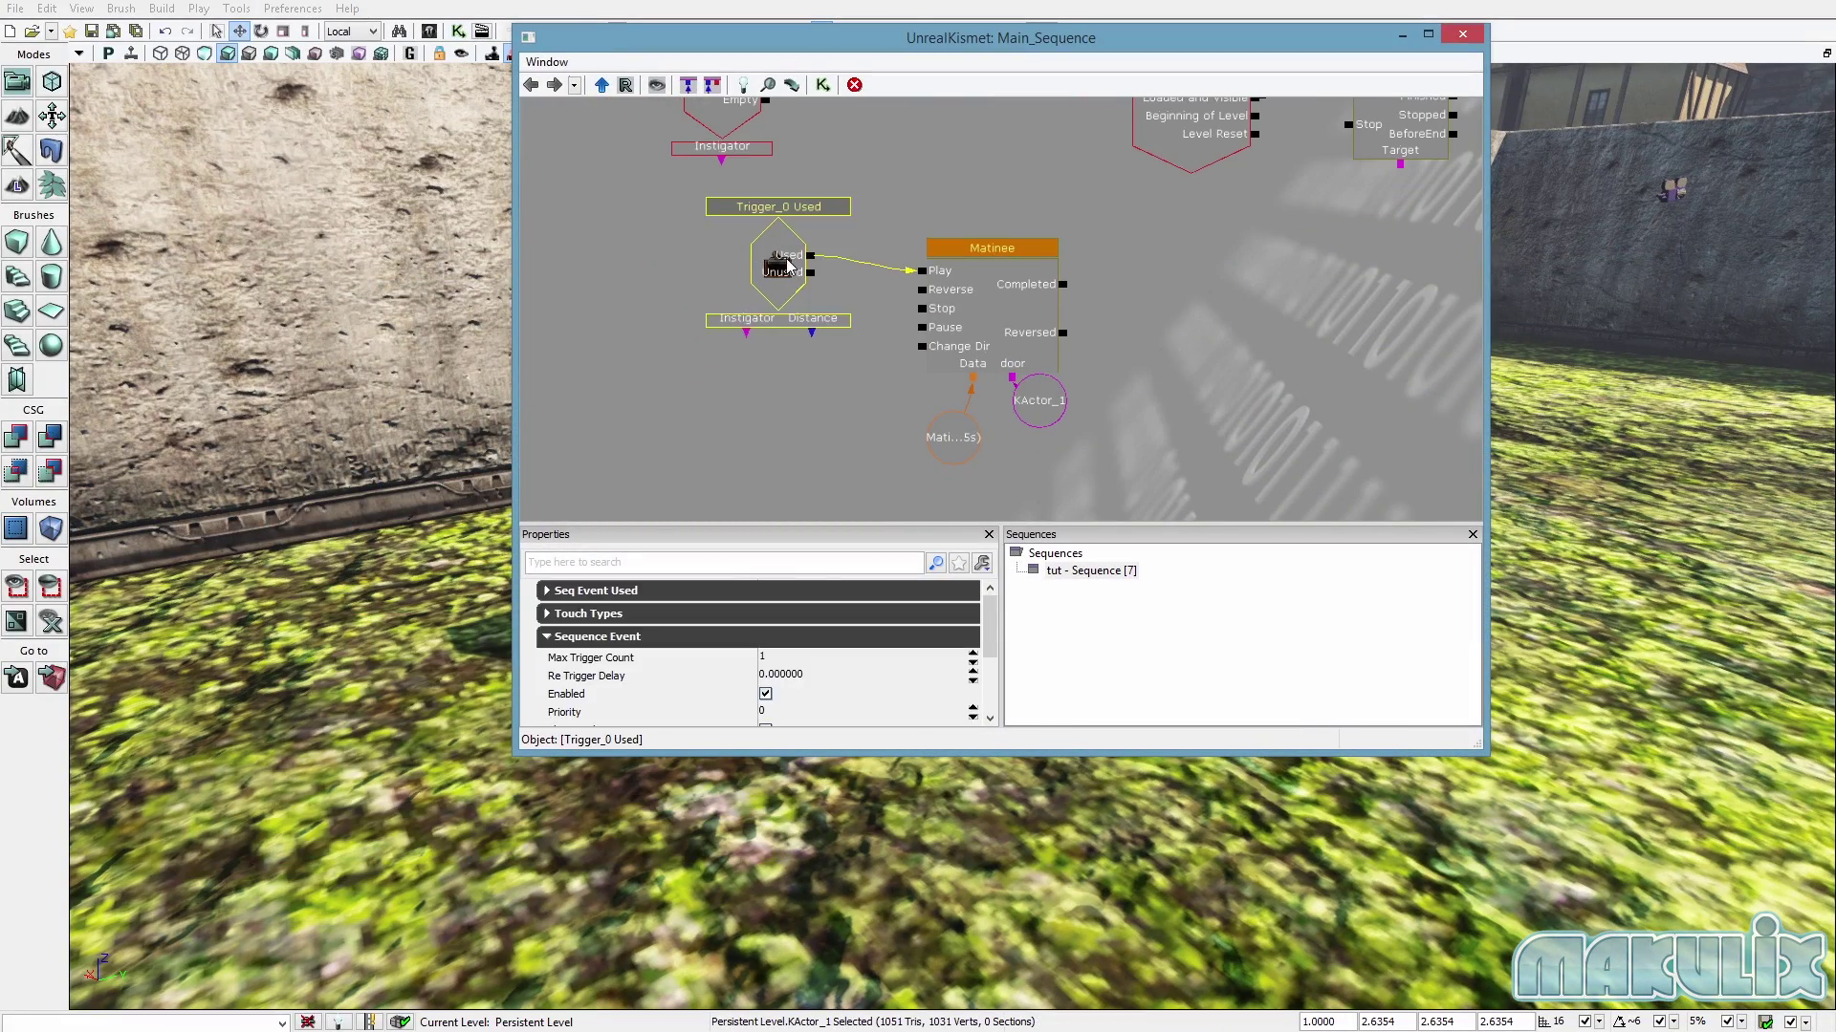
Set the Trigger_0 Used event's Max Trigger Count to 0 and turn off Aim To Interact.
left_click(777, 659)
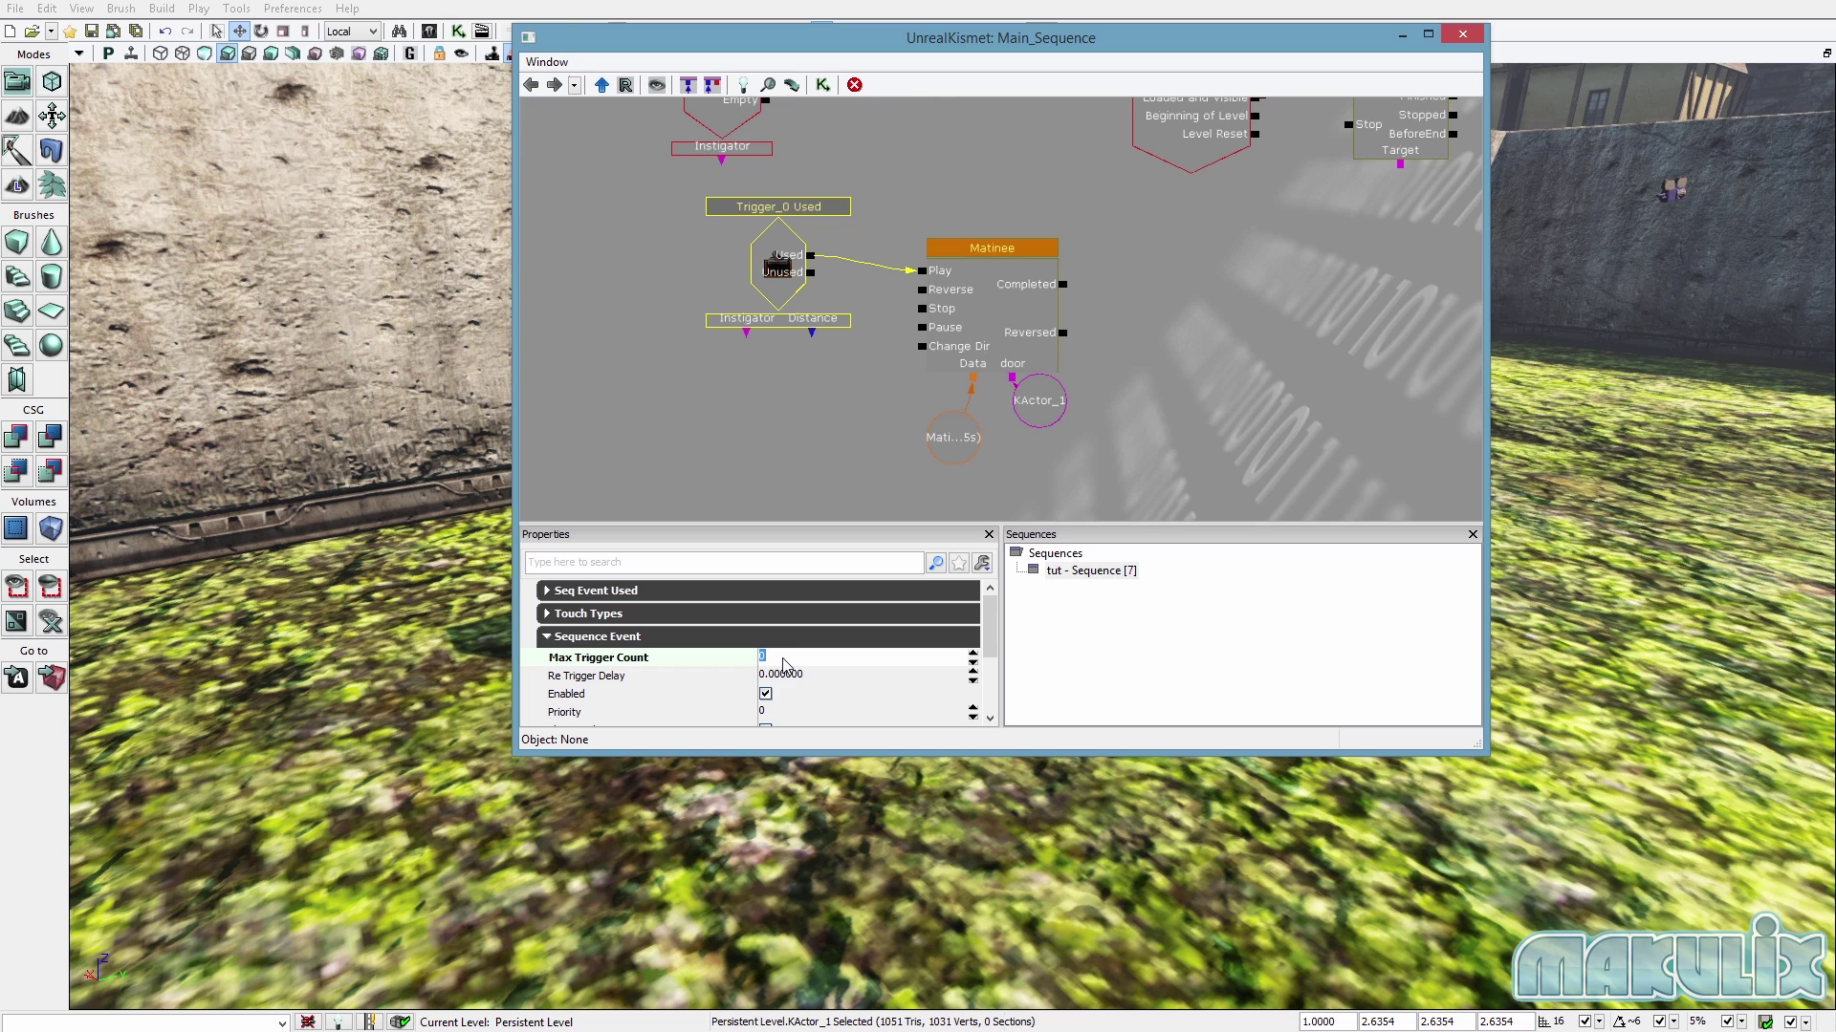
left_click_drag(992, 639, 993, 657)
scroll(995, 664, "up", 3)
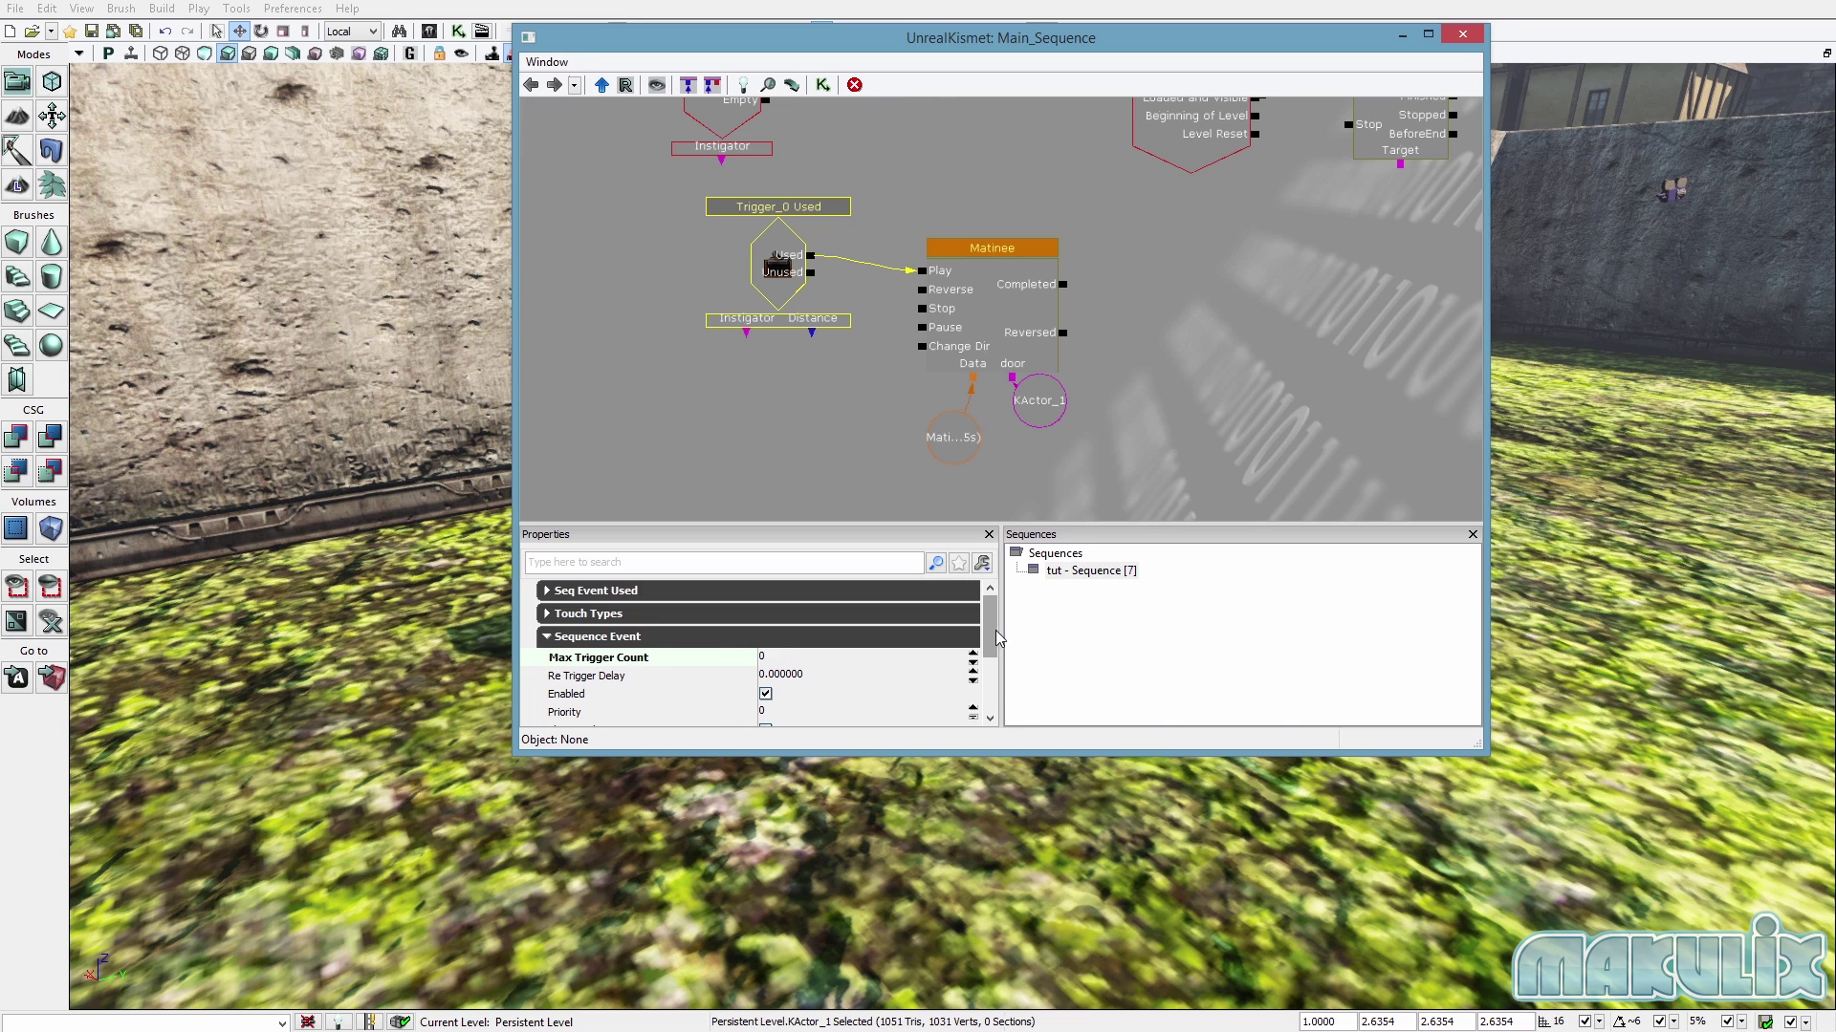
left_click(626, 597)
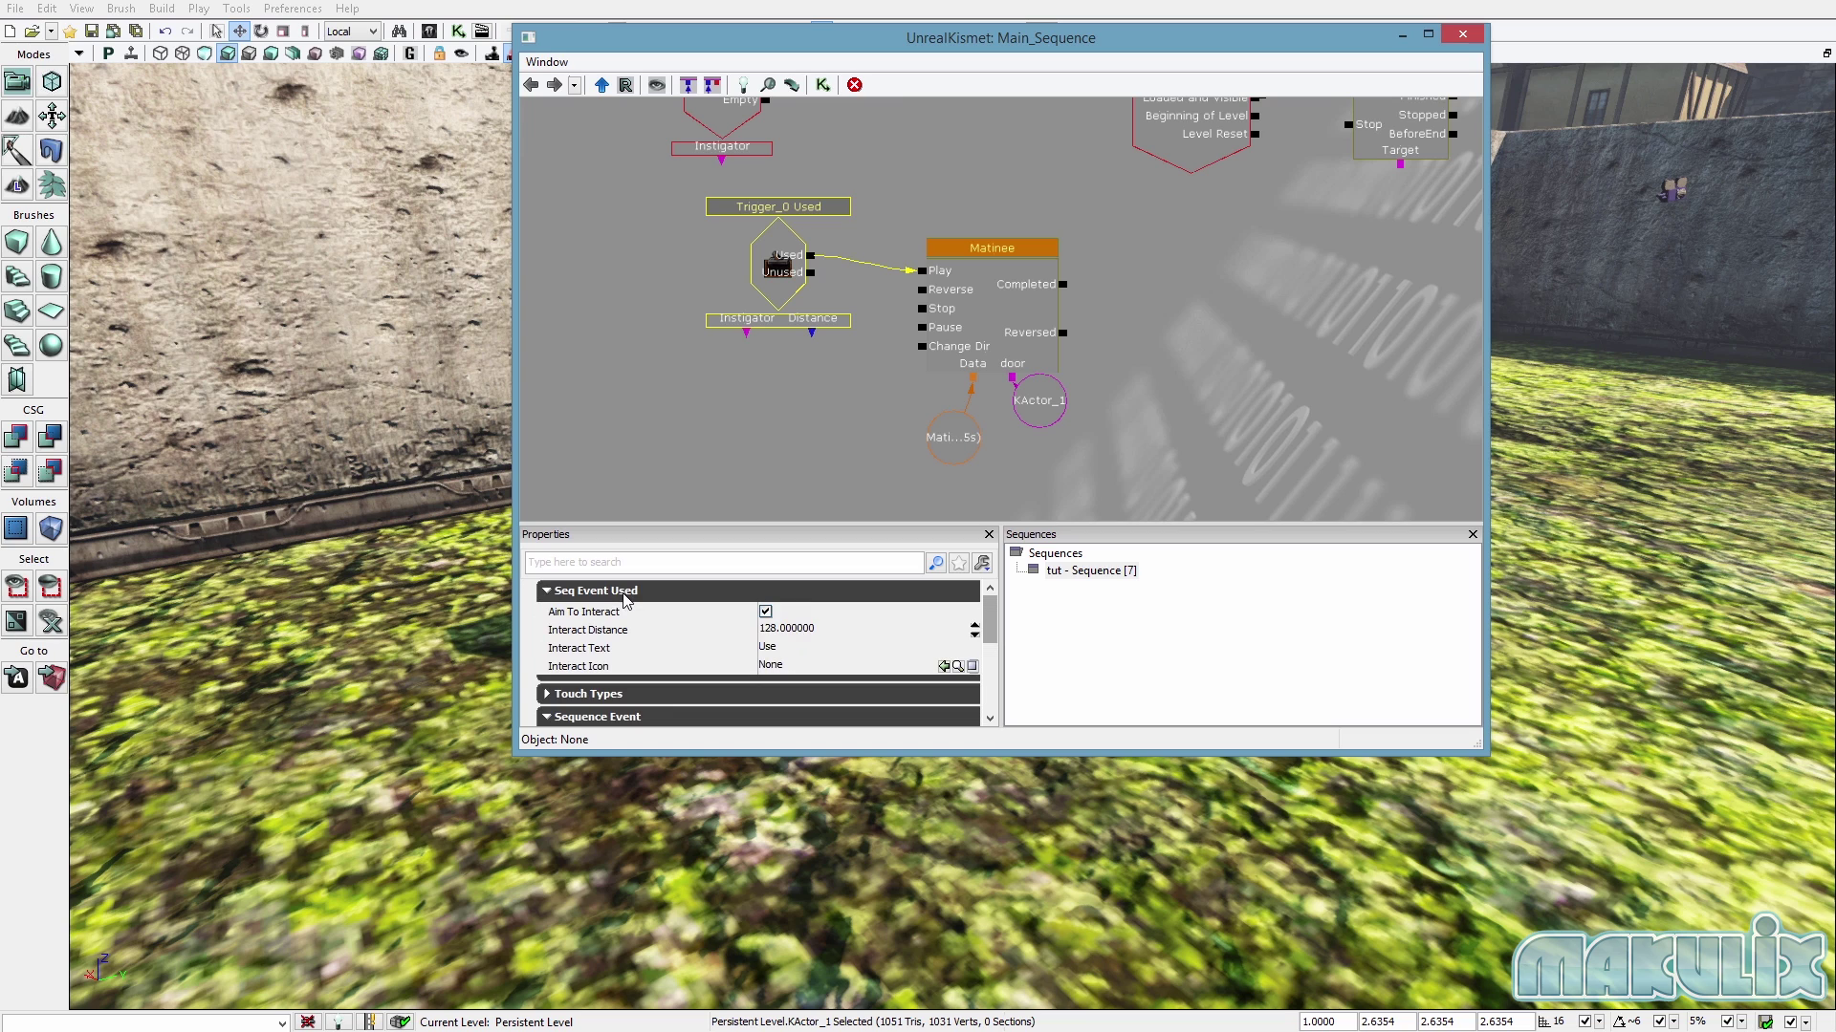
left_click(766, 612)
mouse_move(779, 269)
left_mouse_down()
mouse_move(778, 251)
mouse_move(764, 269)
left_mouse_up()
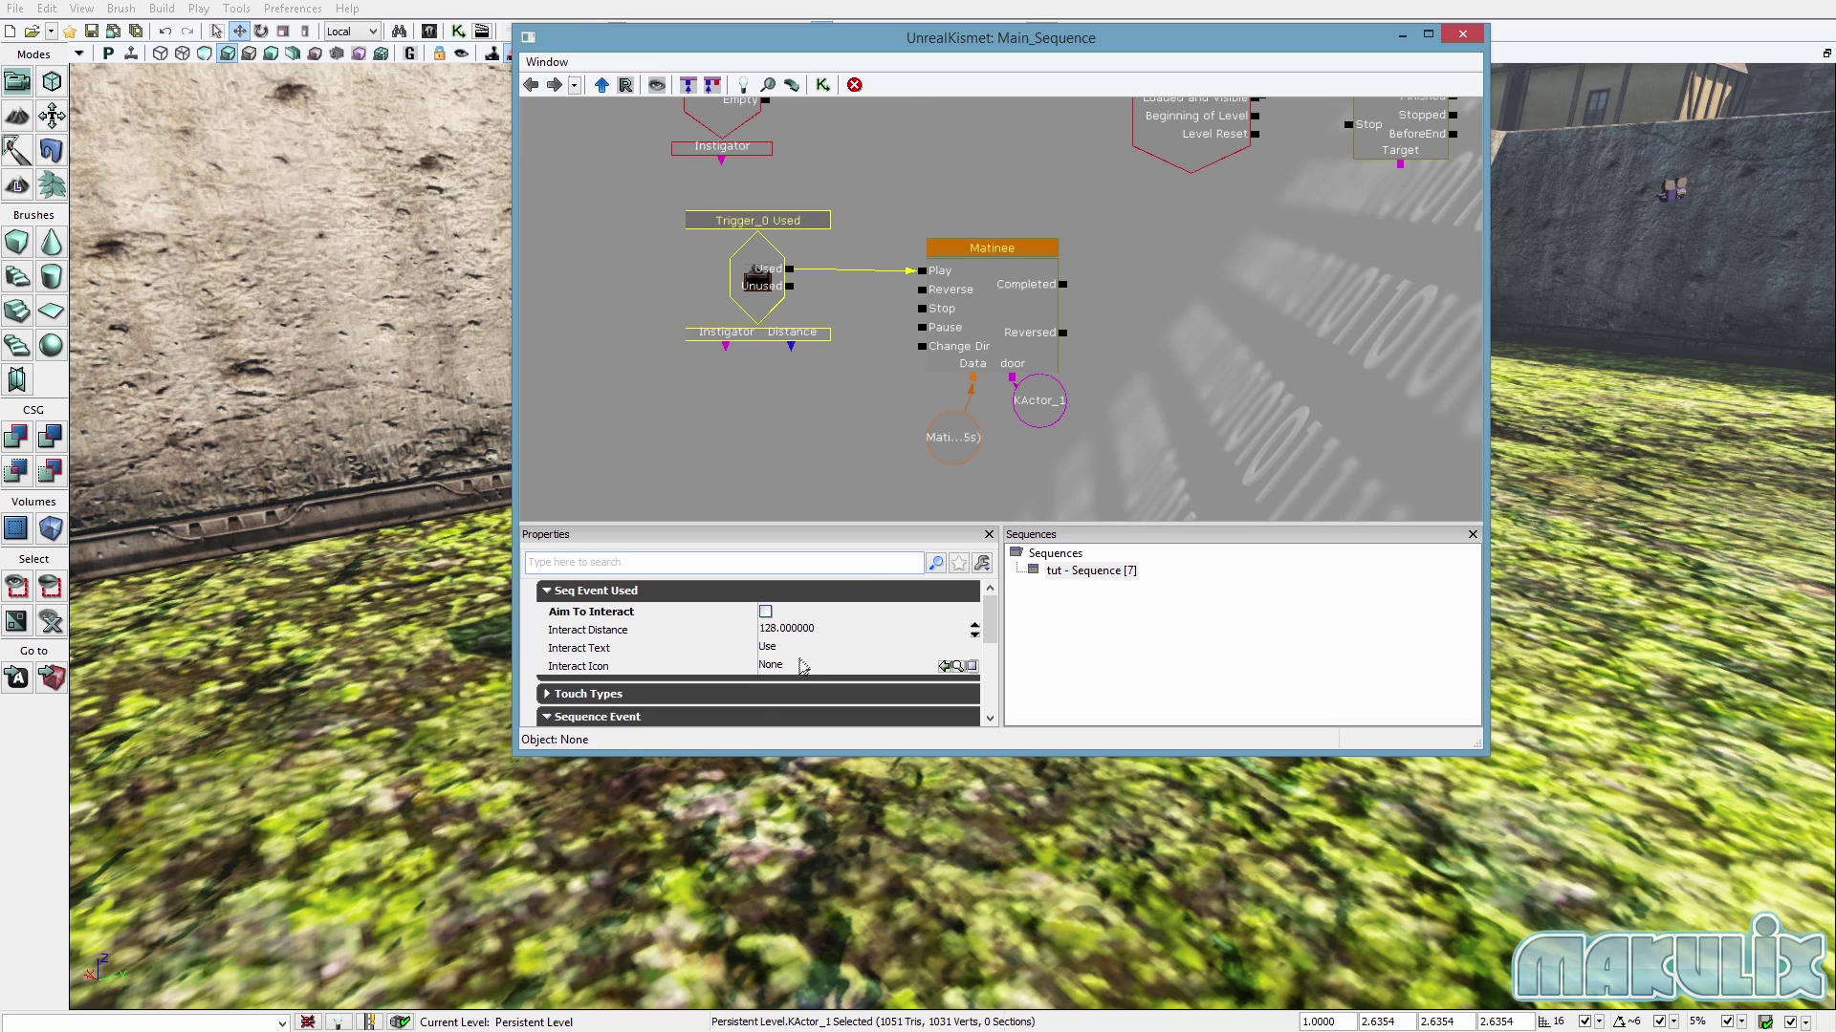
Play the level in the viewport, use the trigger at the pillar, check the door's opening and end the play session.
left_click(1401, 35)
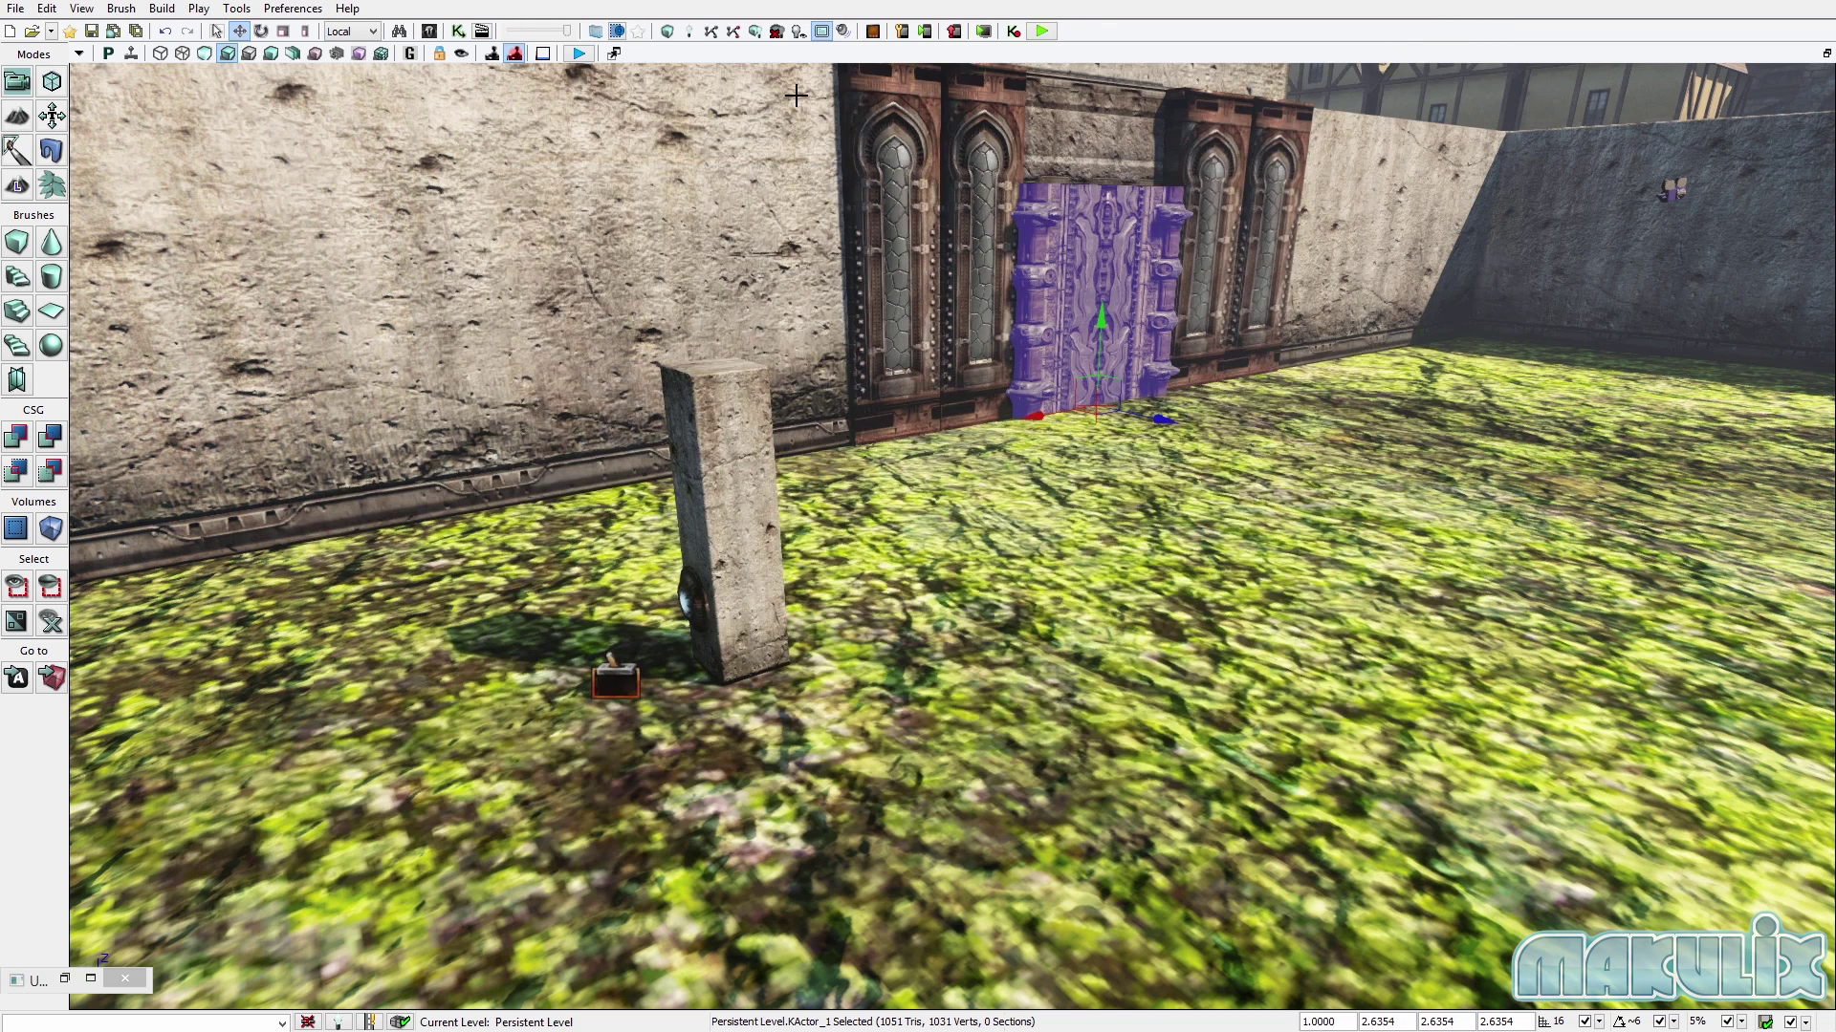
left_click(572, 55)
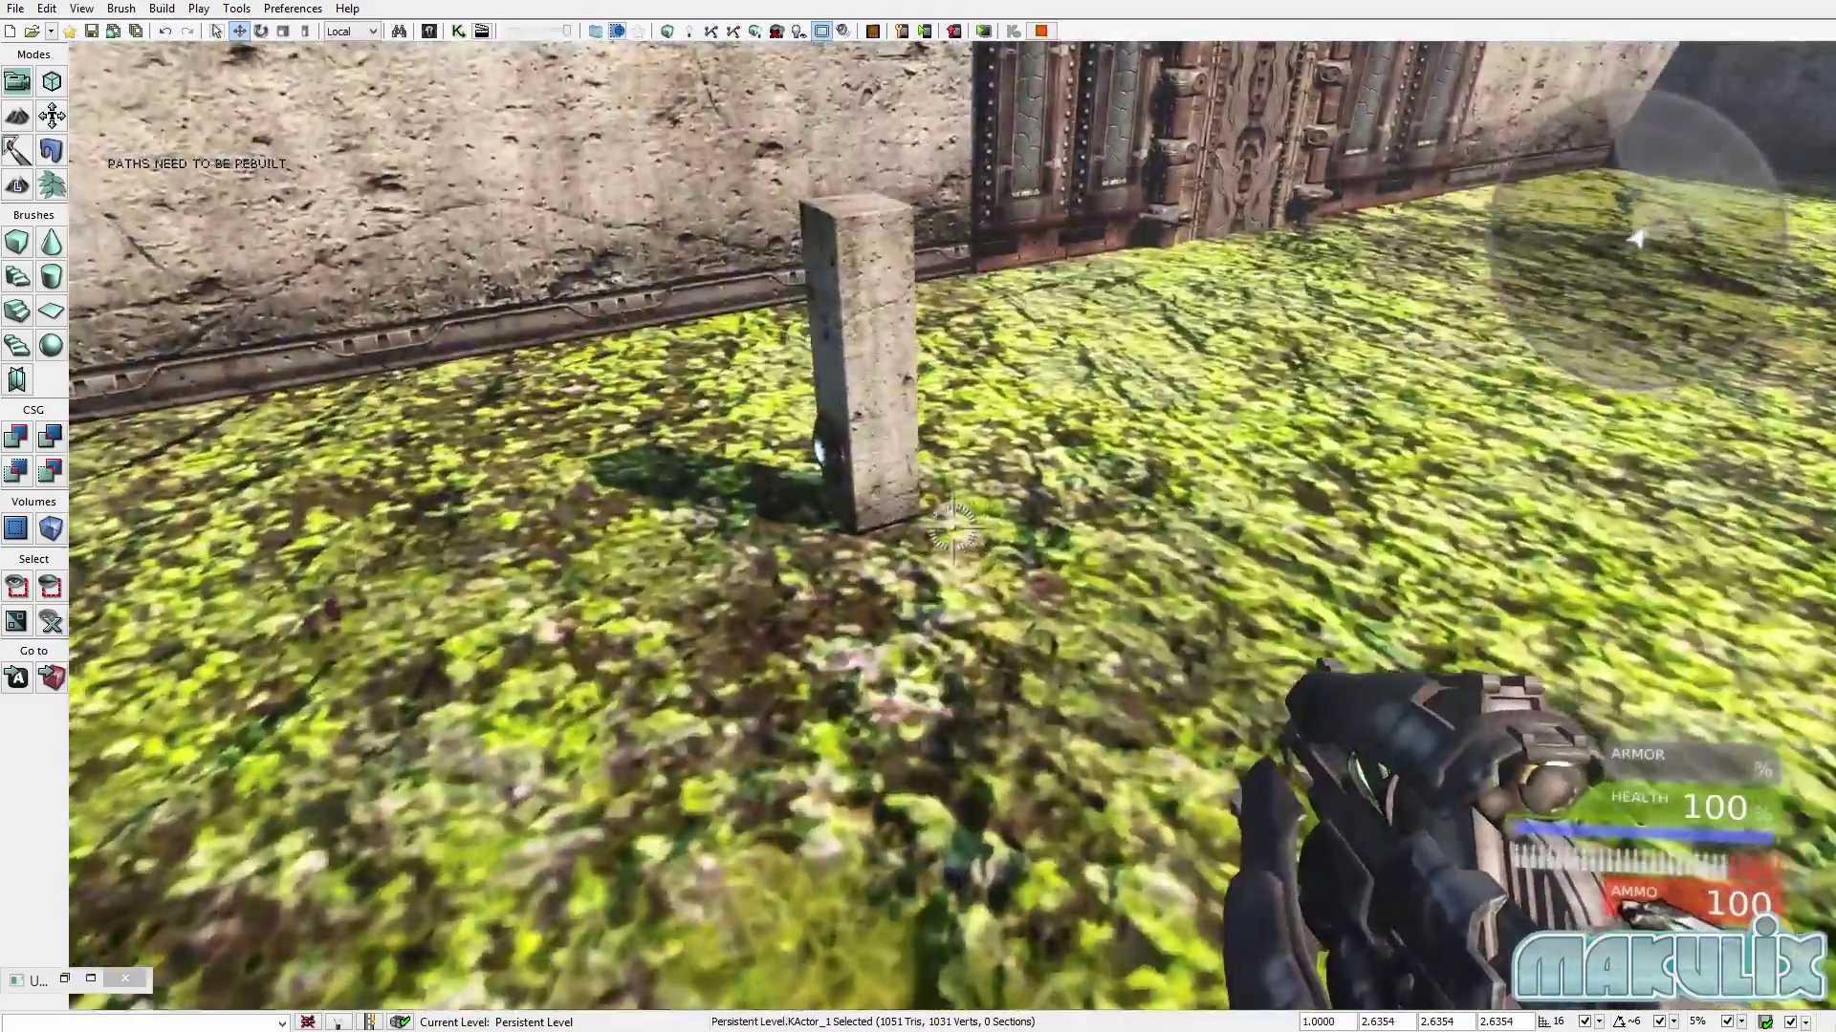
key("w")
key("a")
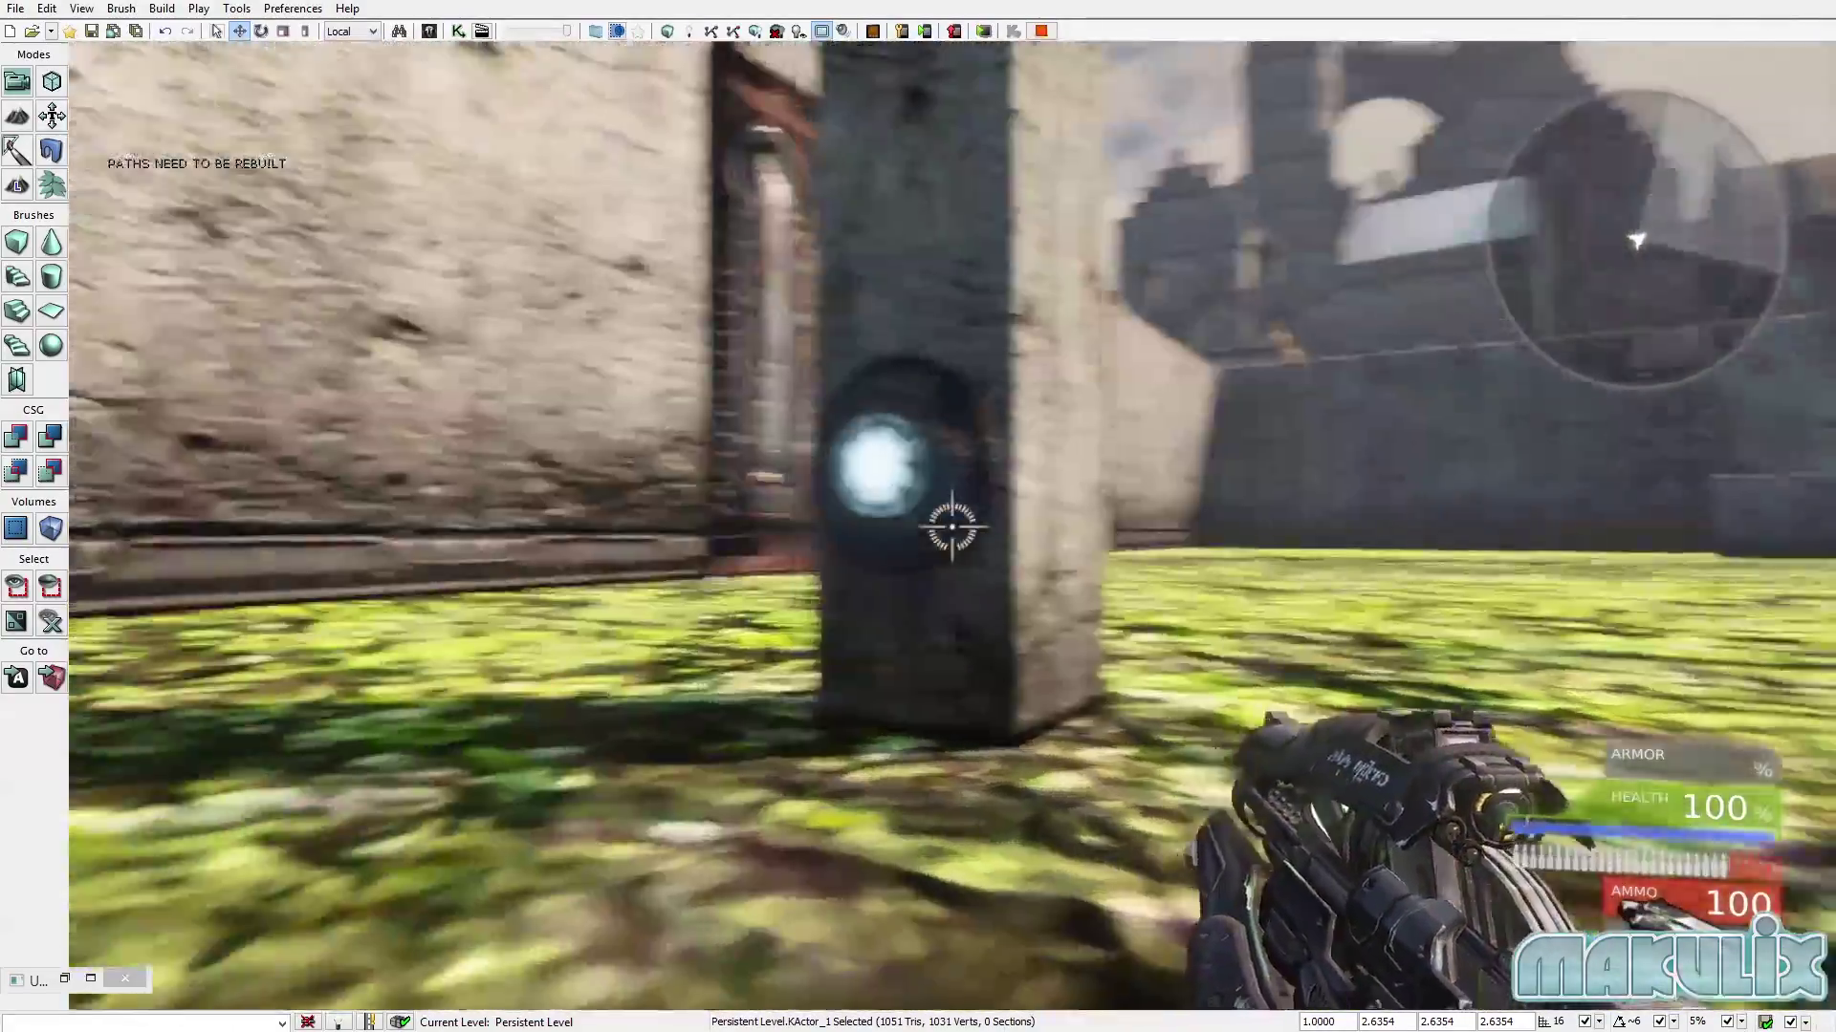
key("e")
key("d")
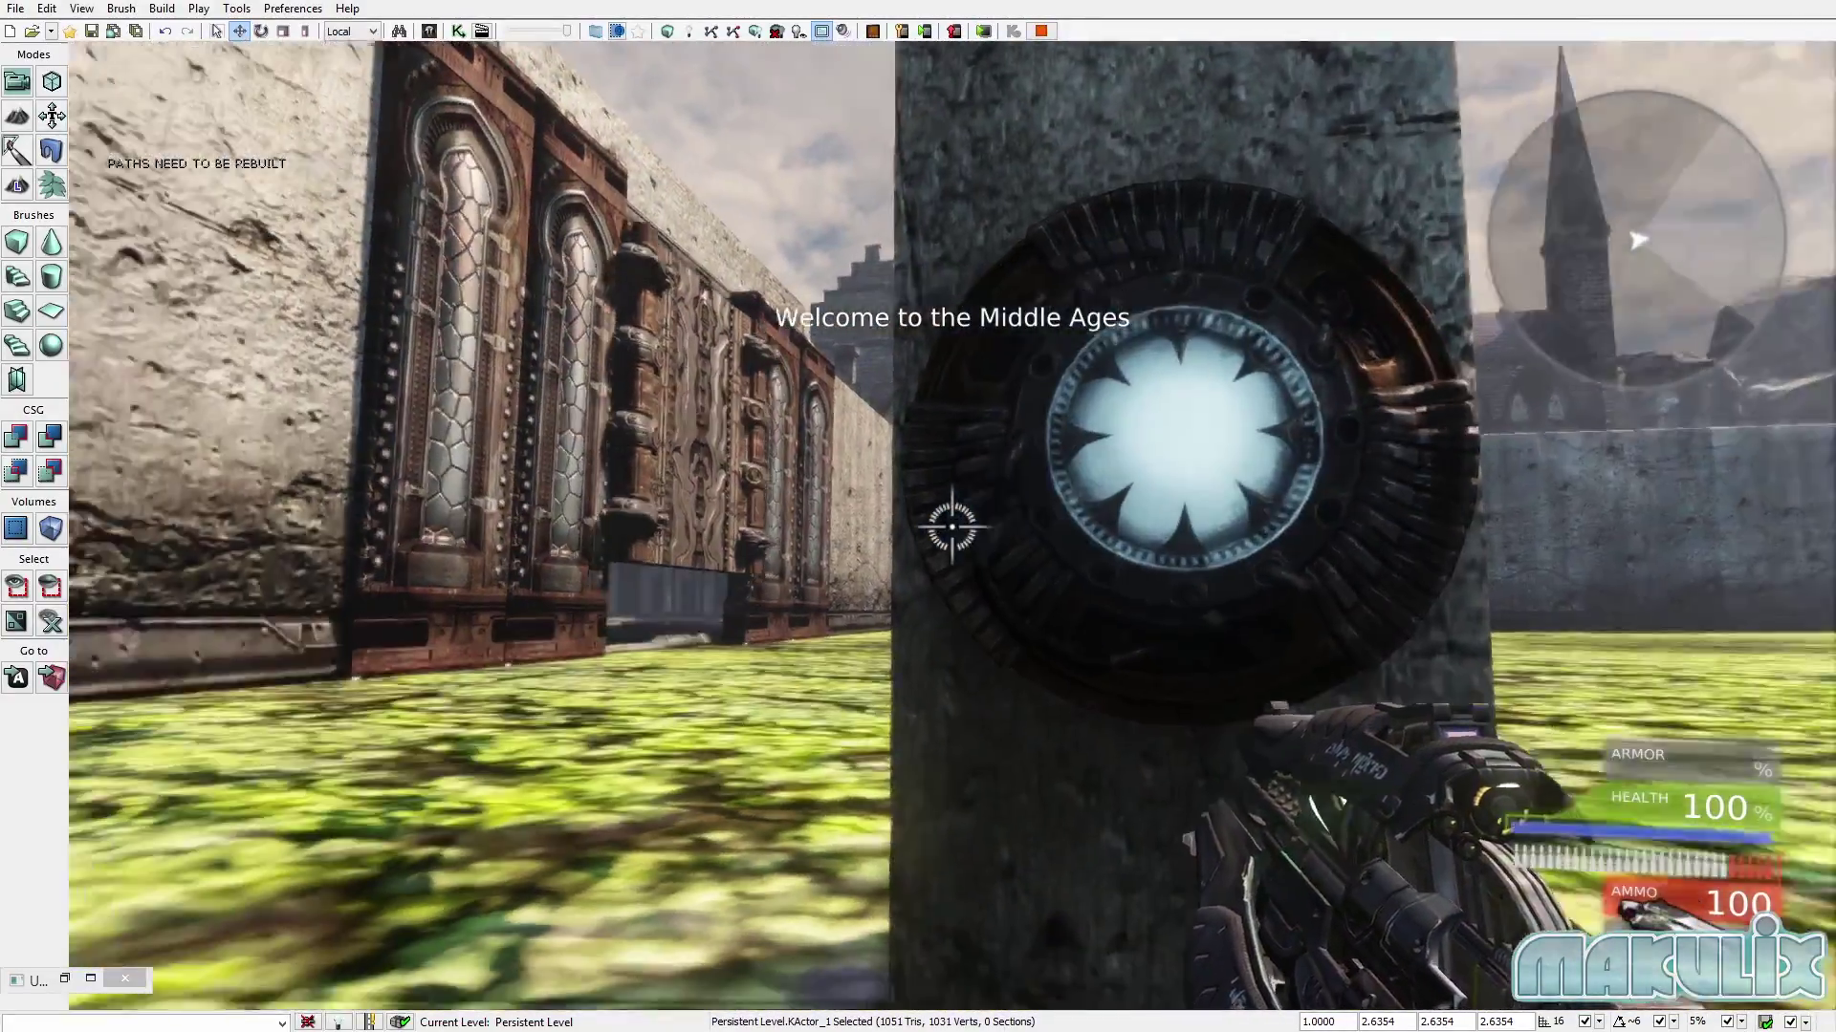
key("a")
key("w")
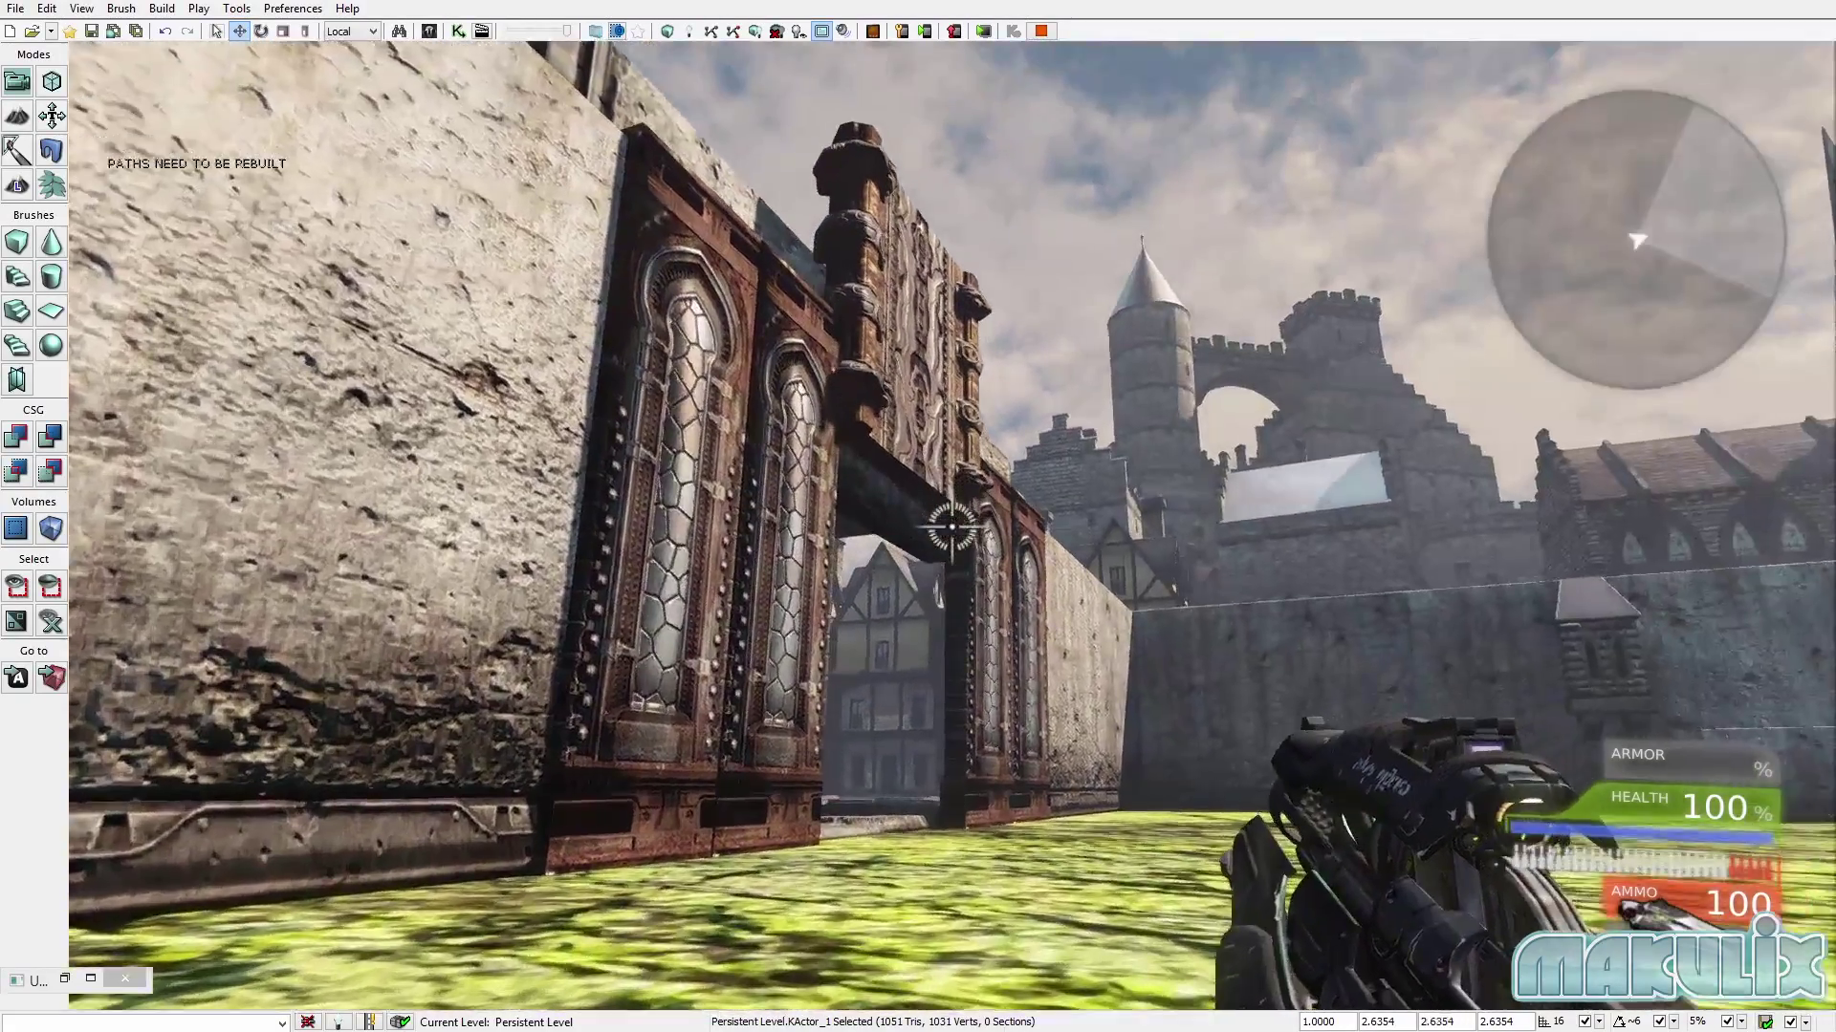
key("w")
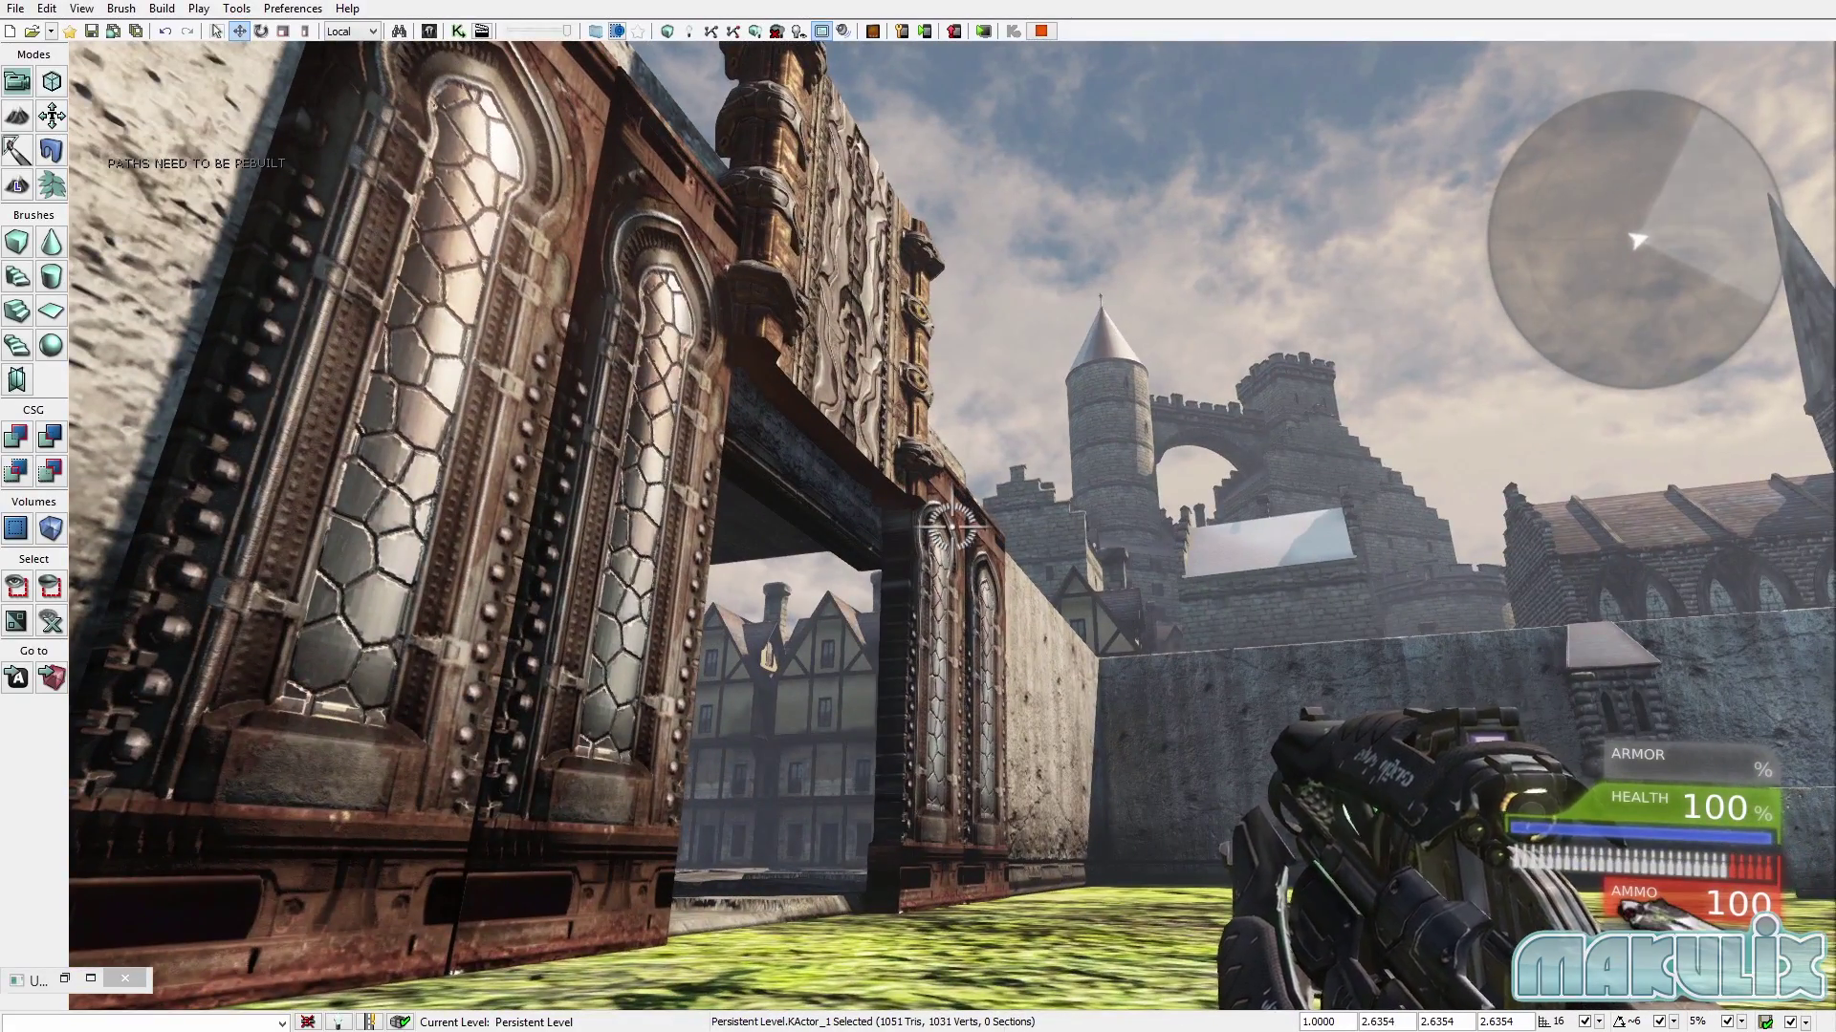
key("Escape")
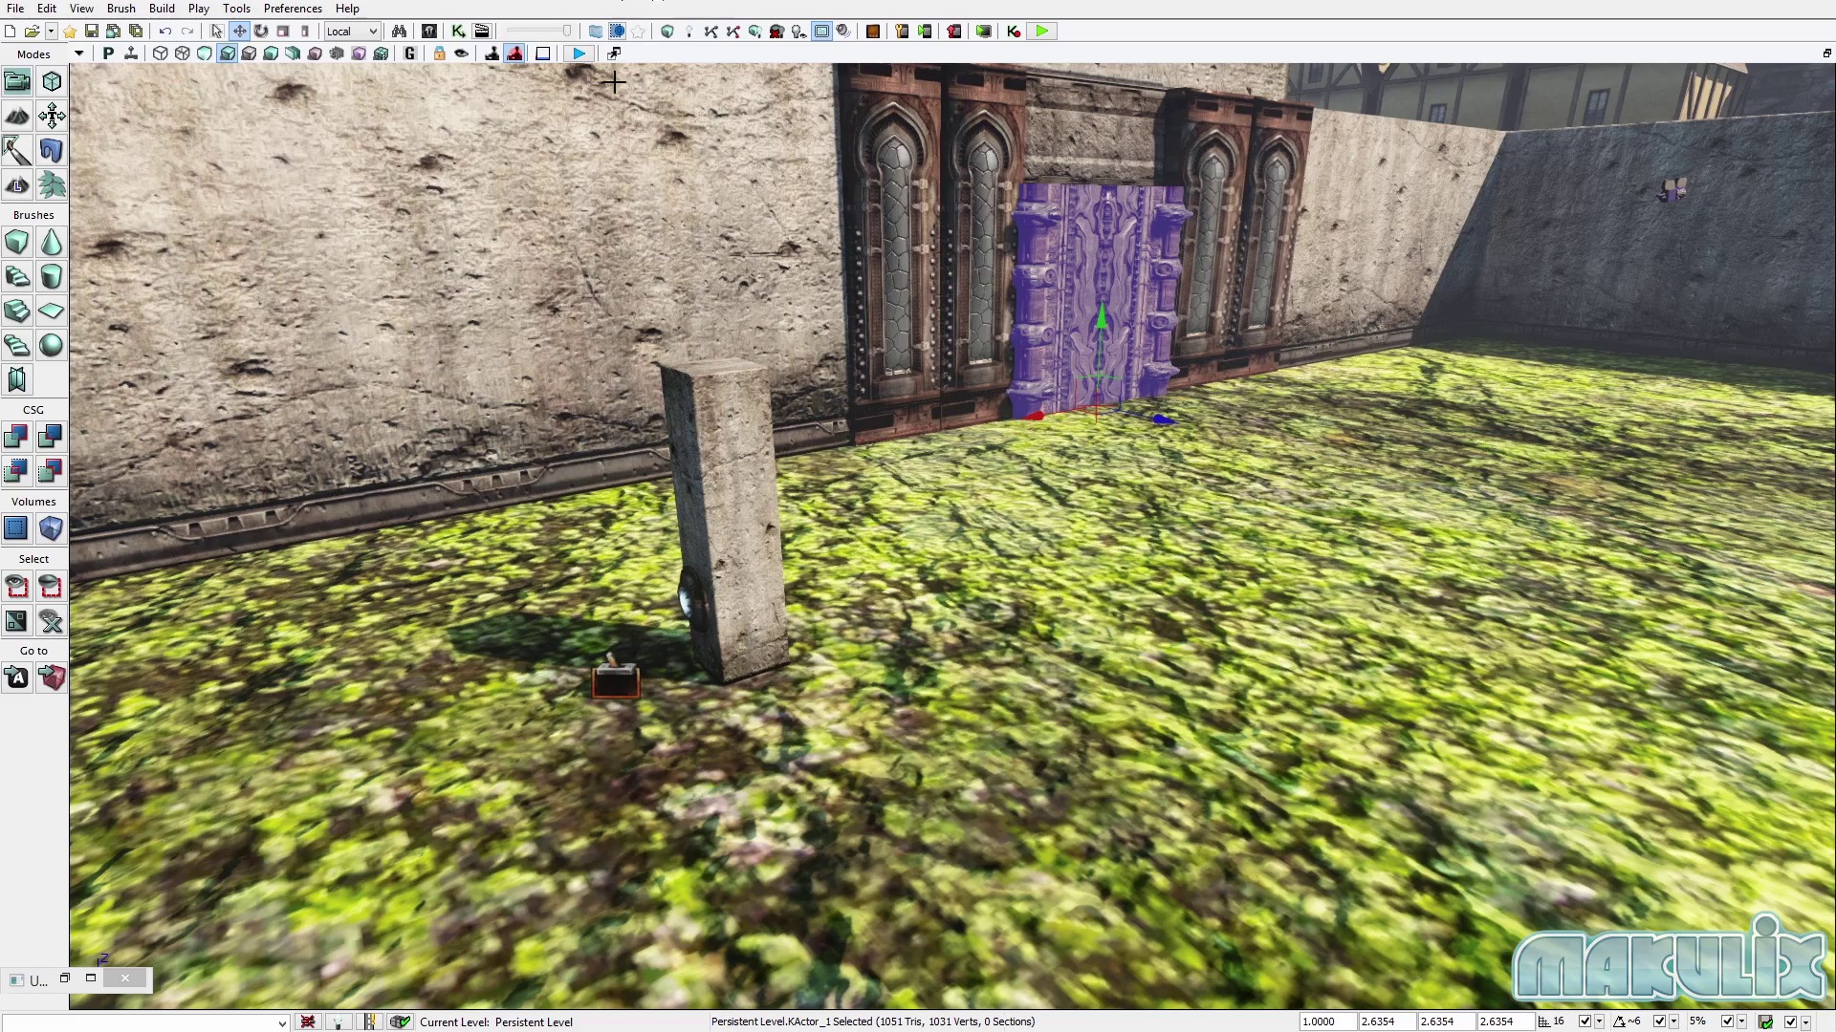
Connect the Matinee's Completed output to its own Reverse input in Kismet and return to the level.
left_click(92, 980)
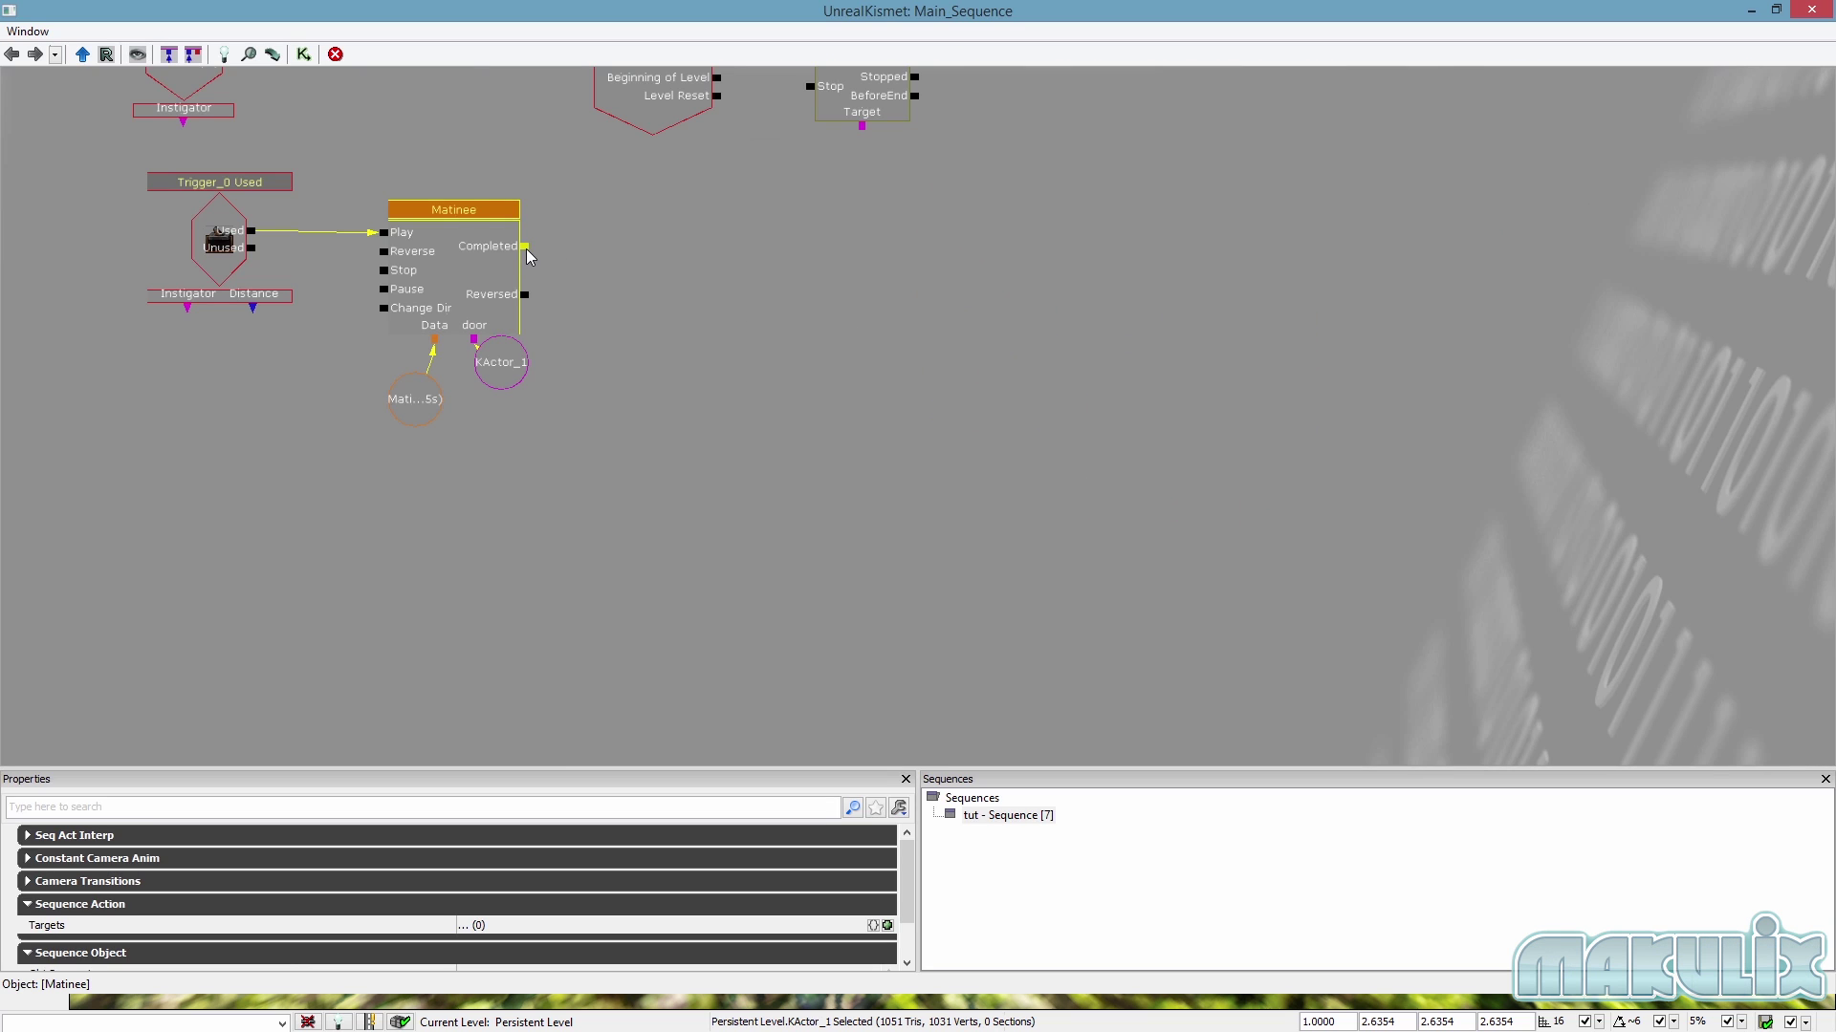
left_click_drag(525, 247, 376, 254)
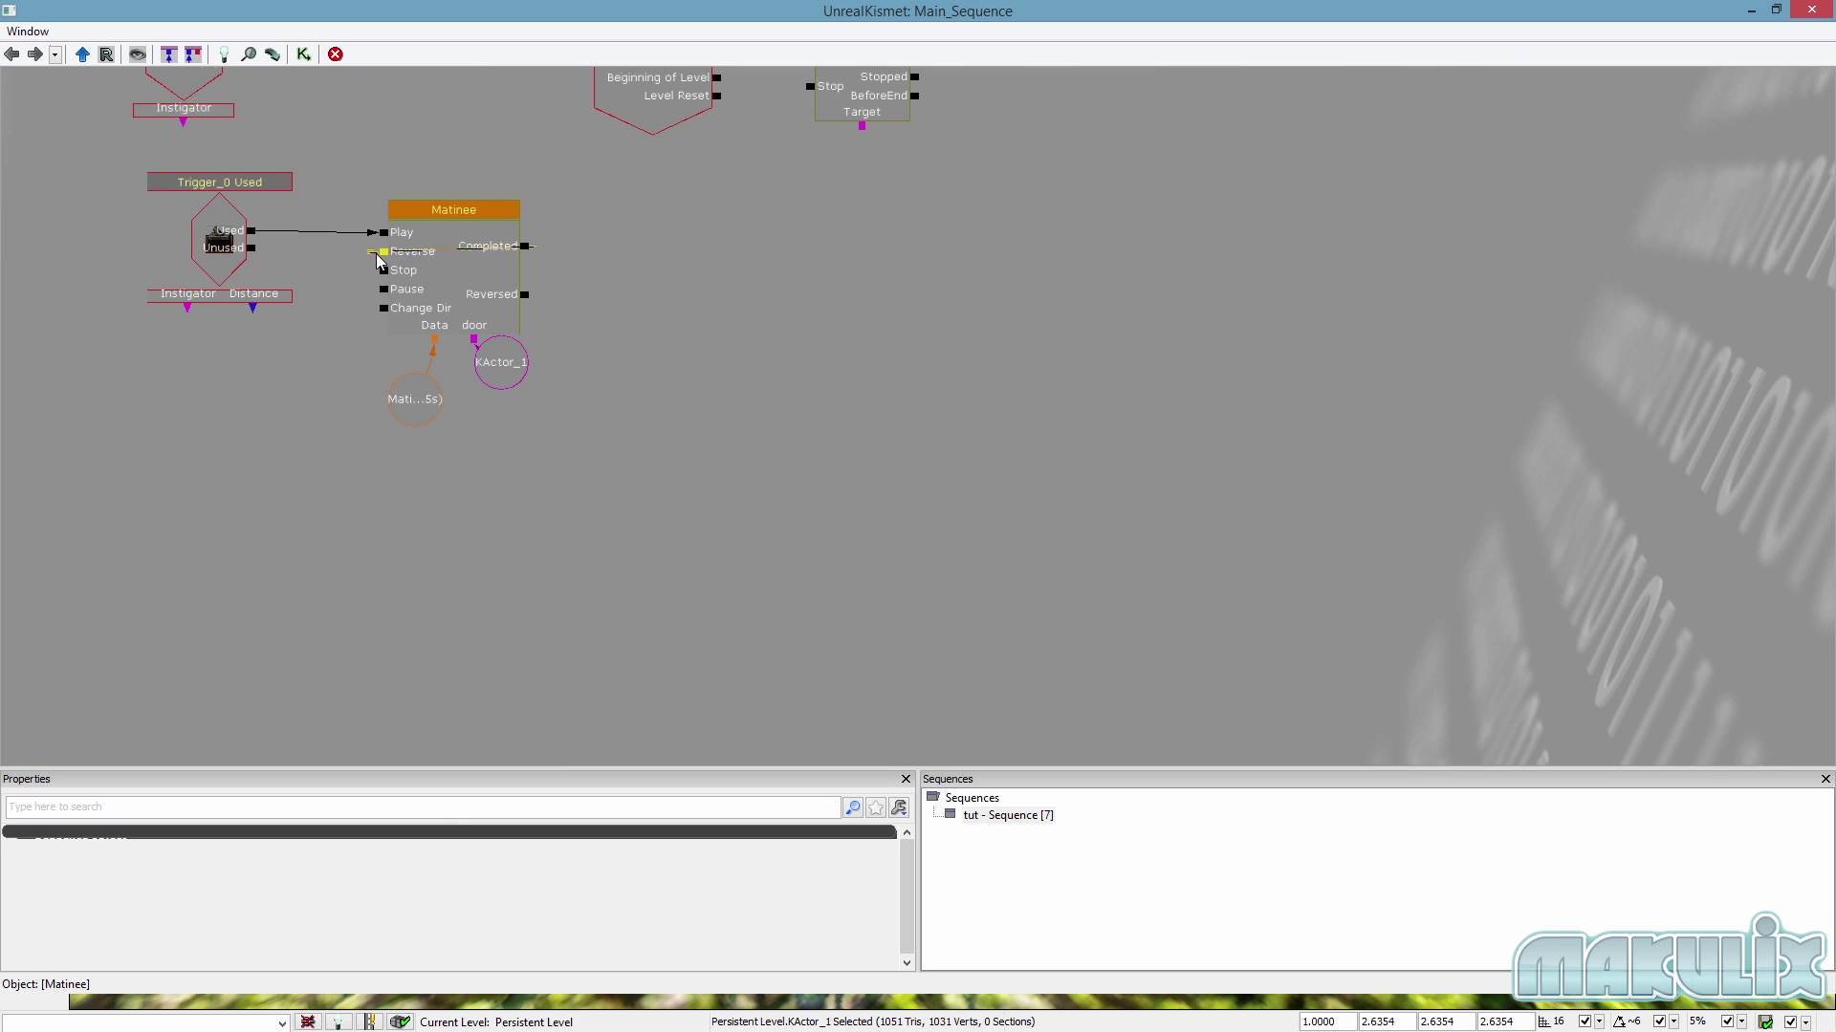
left_click(1750, 9)
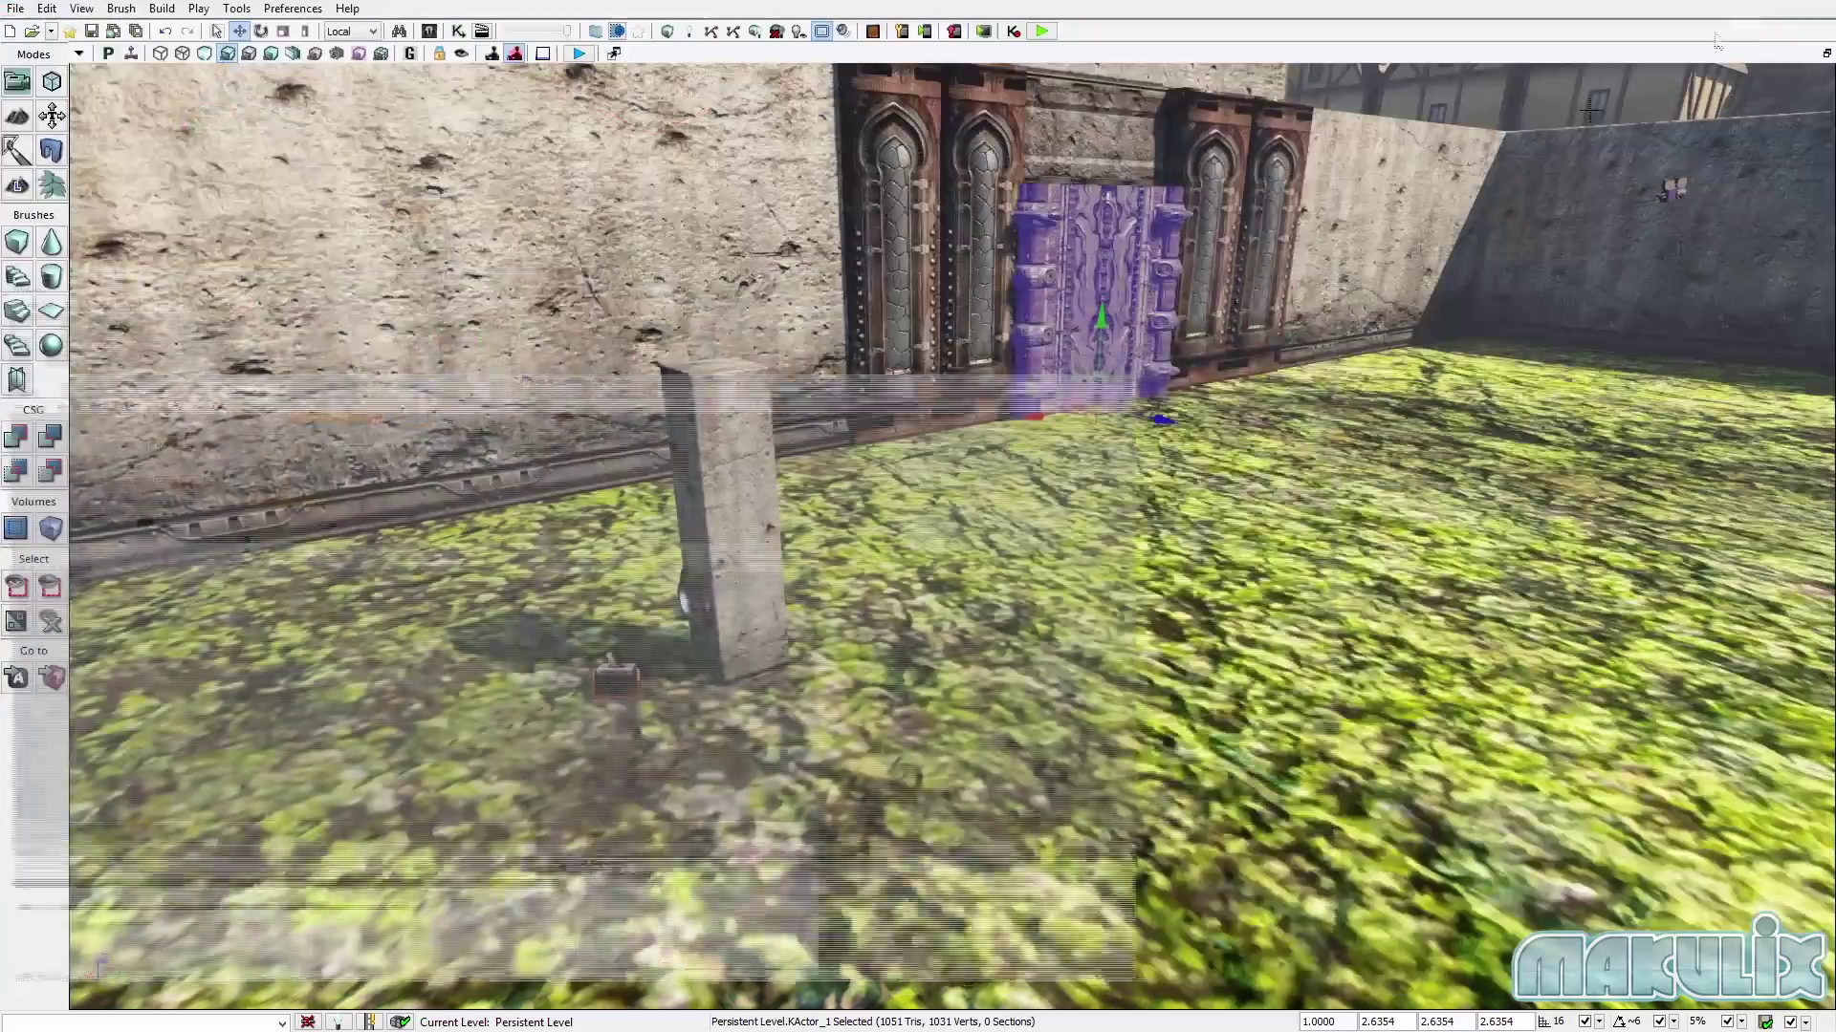
Play the level from the viewport, use the trigger at the pillar, check that the door opens and closes, and end the session.
right_click_drag(656, 224, 593, 219)
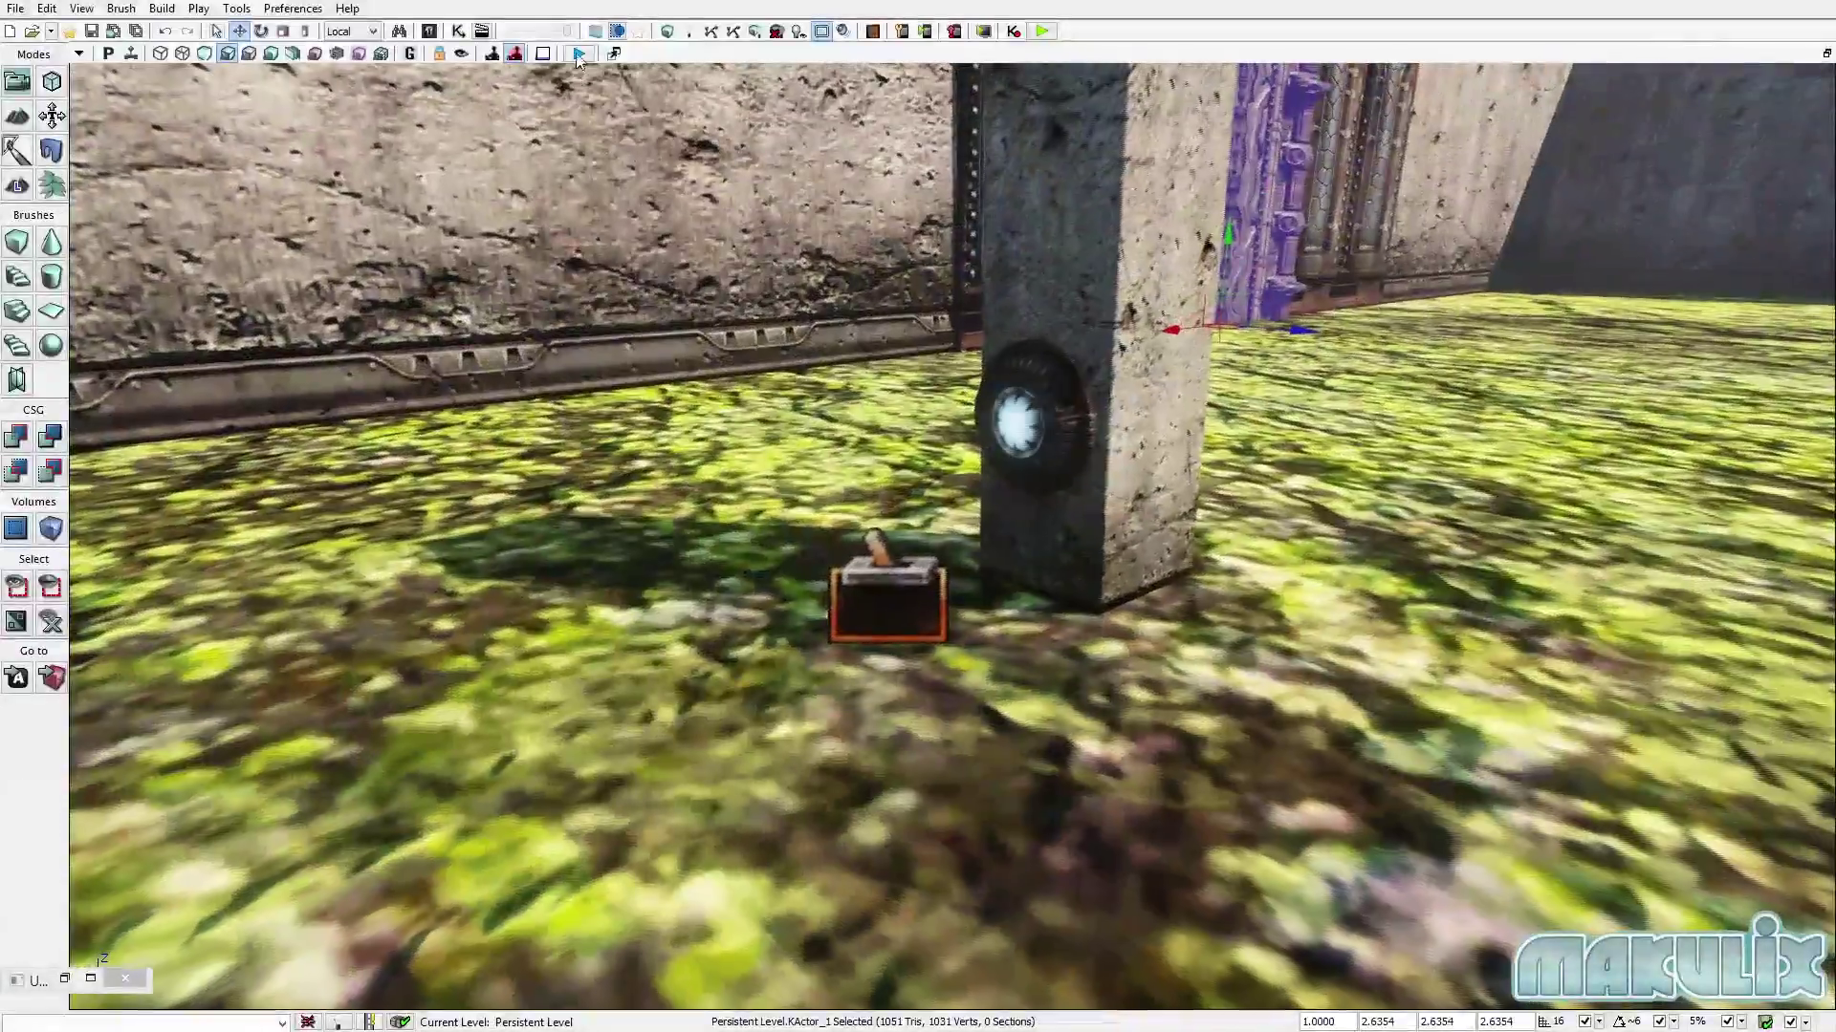
left_click(578, 53)
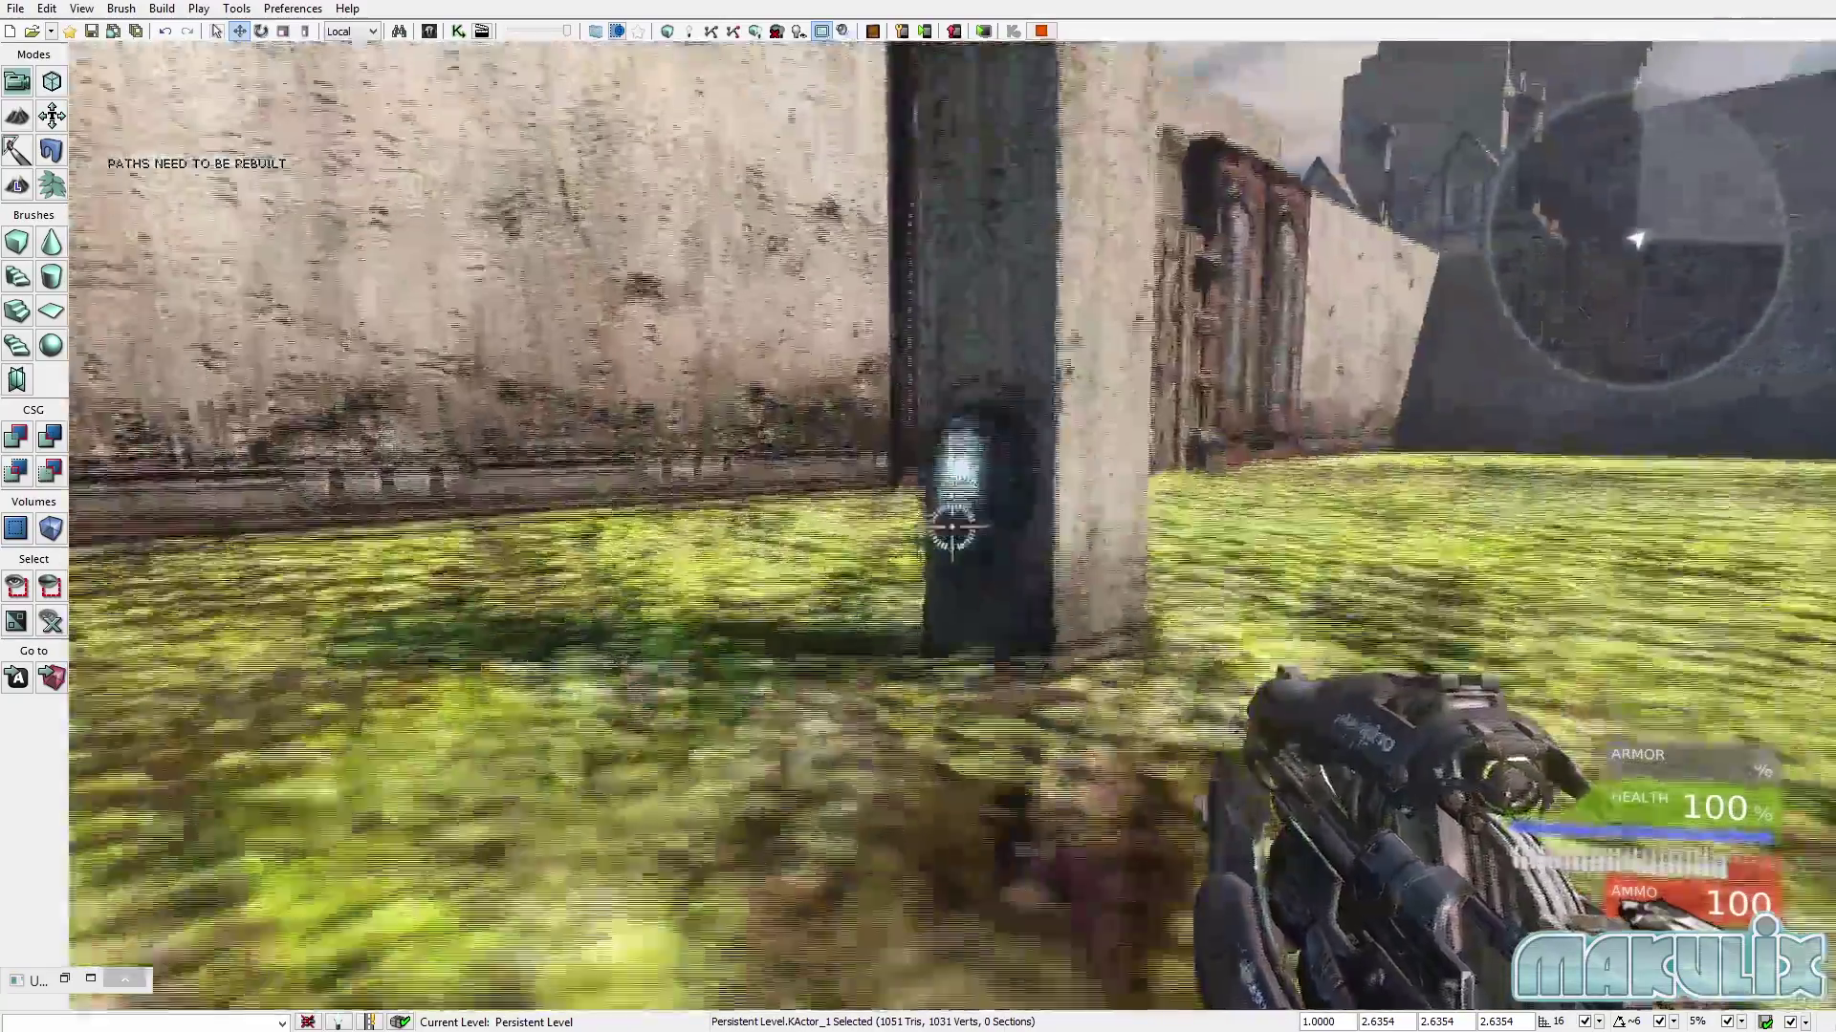
key("w")
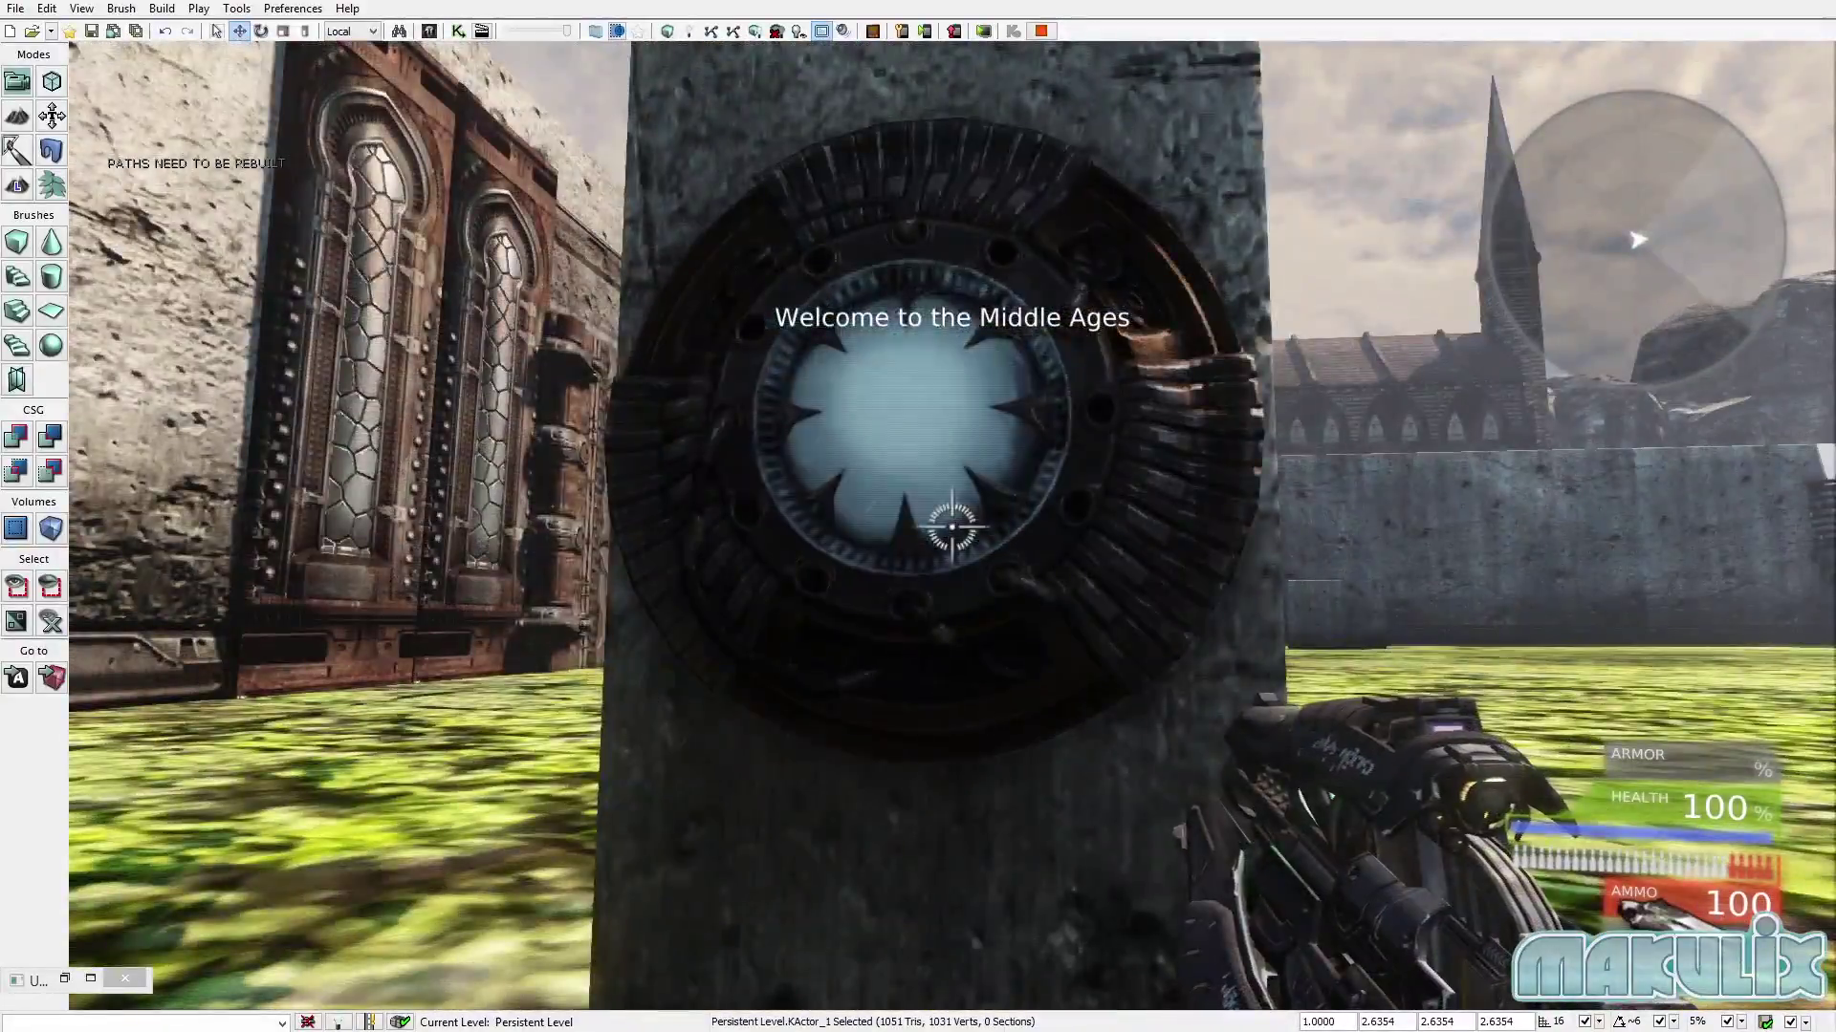
key("a")
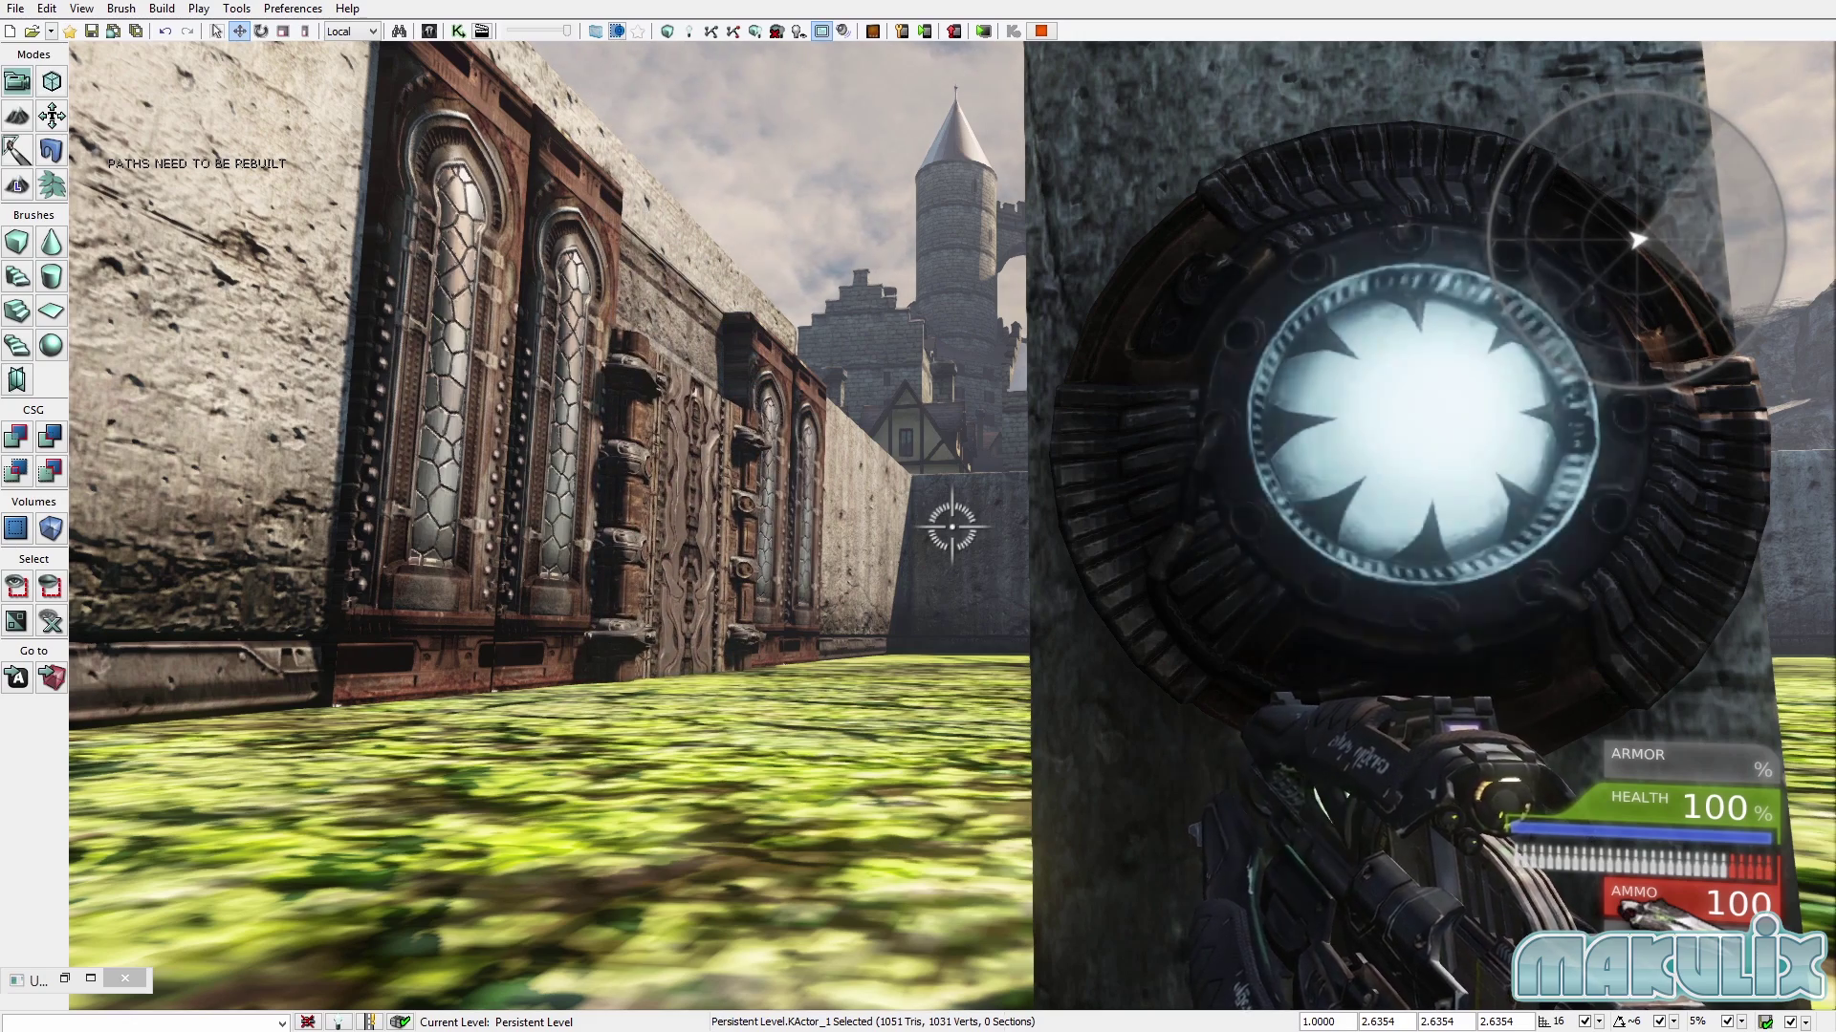
key("Escape")
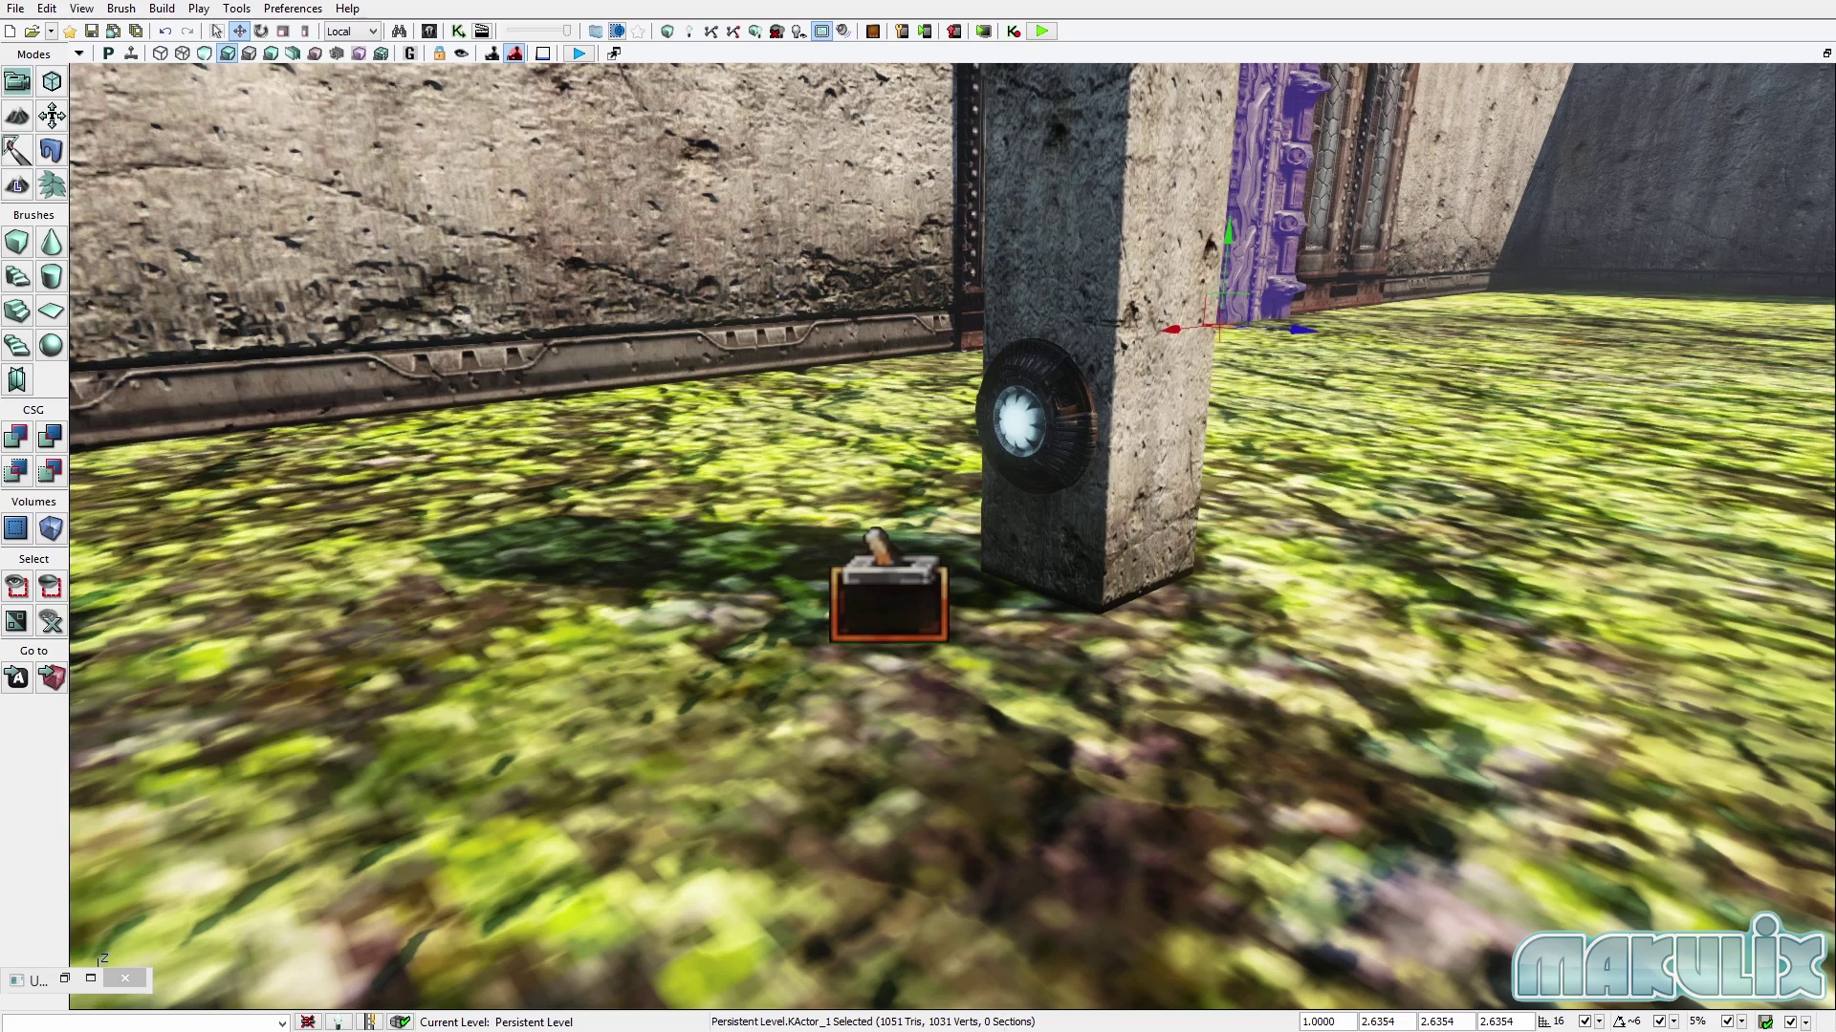
Choose the CameraActor class, add a camera actor on the concrete wall beside the gate and close the browser.
right_click_drag(1109, 352, 899, 215)
right_click_drag(1109, 301, 1267, 371)
left_click(1204, 307)
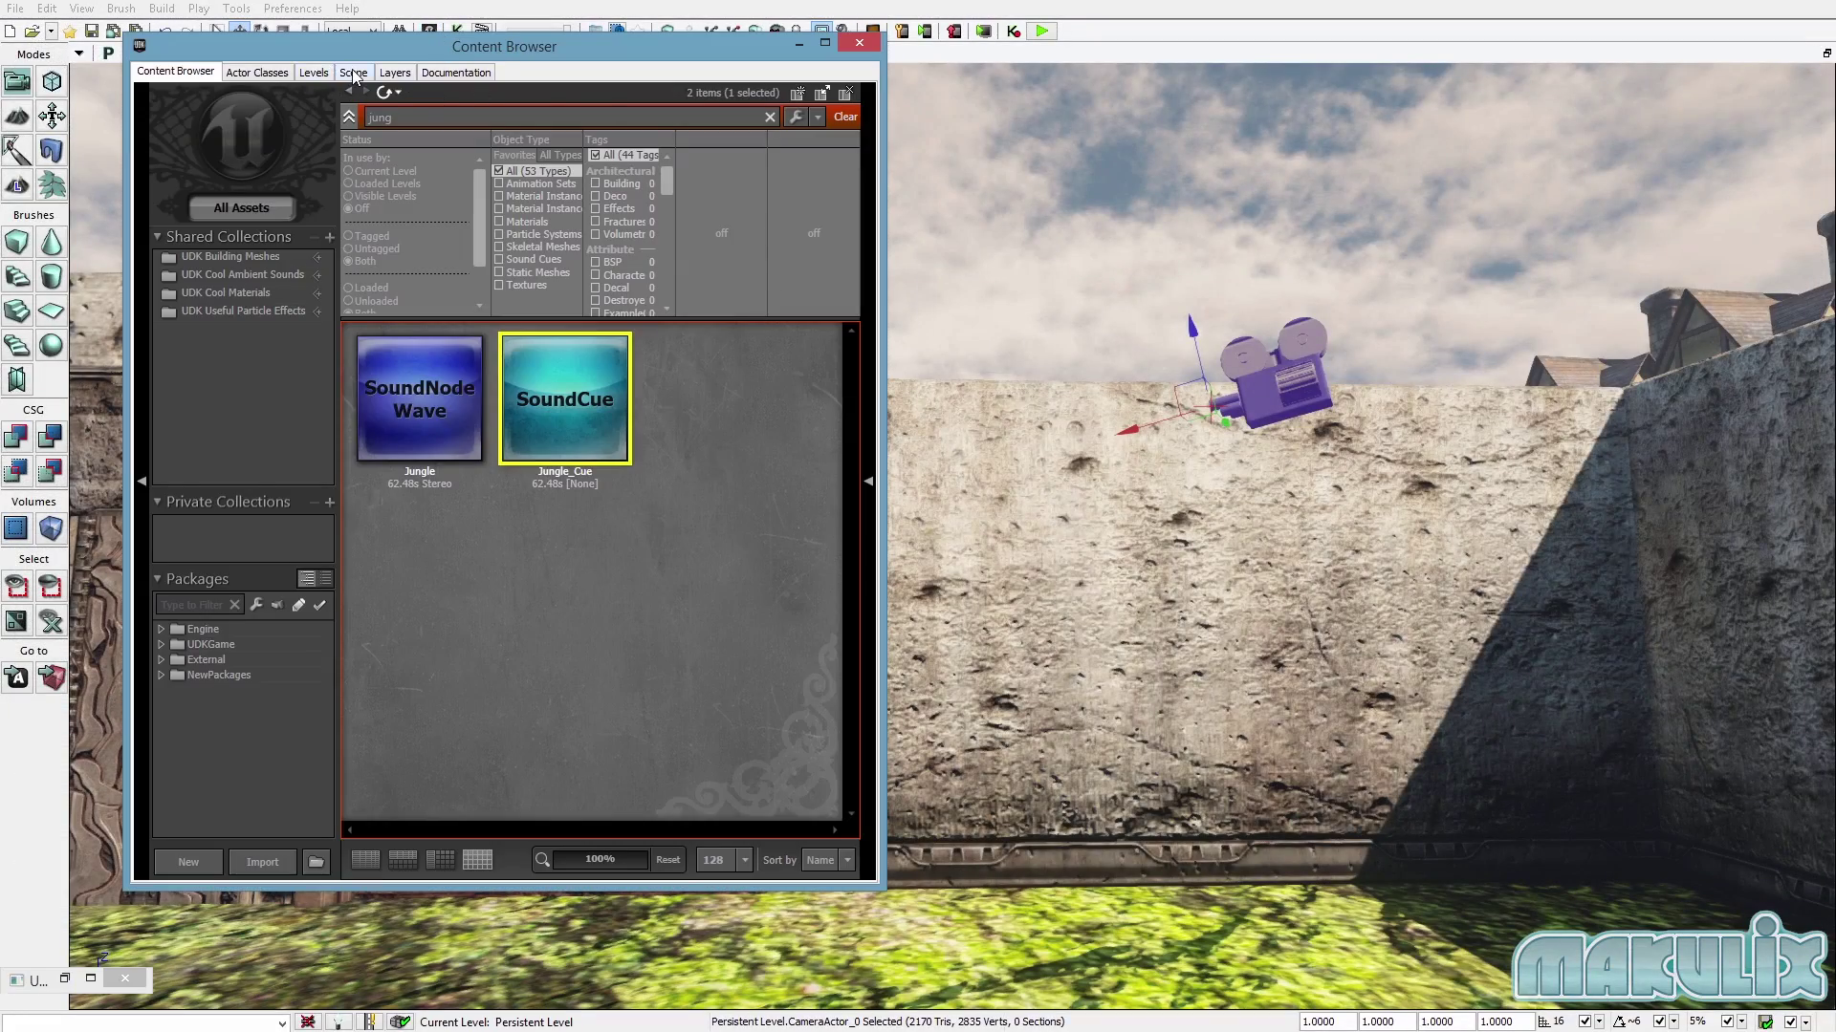
left_click(354, 74)
left_click(259, 91)
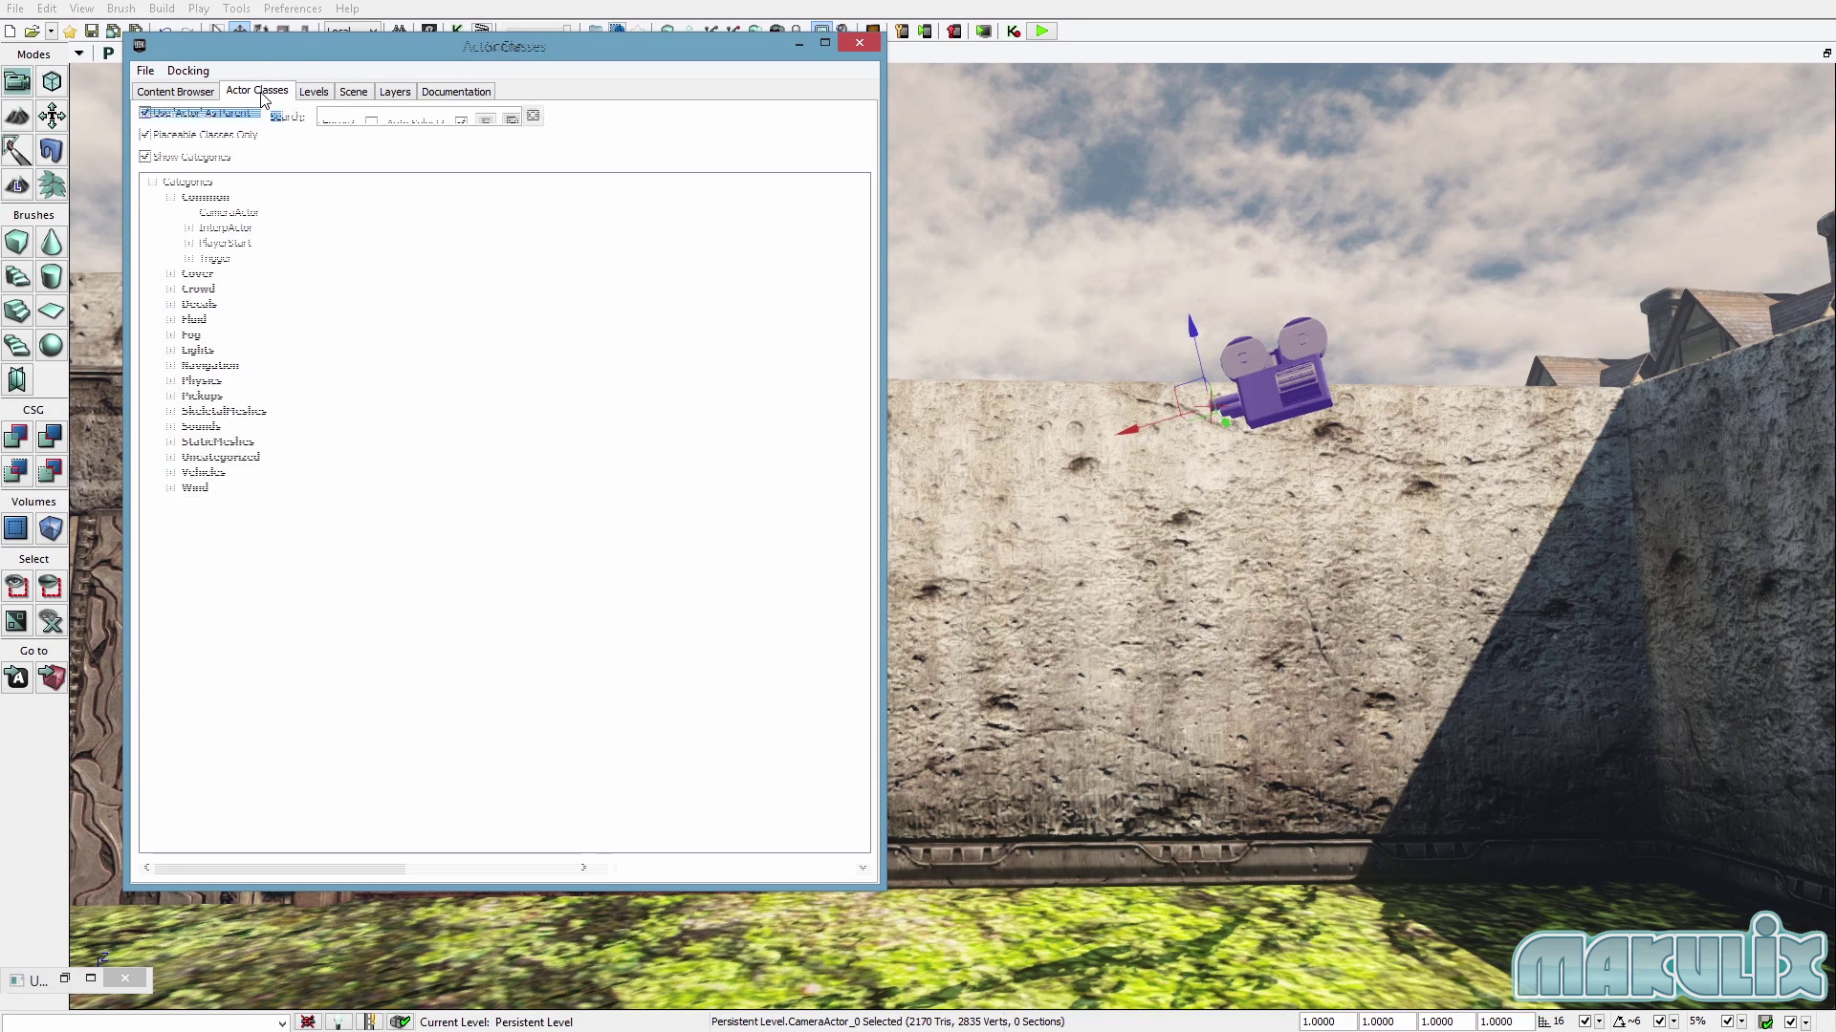
left_click(218, 214)
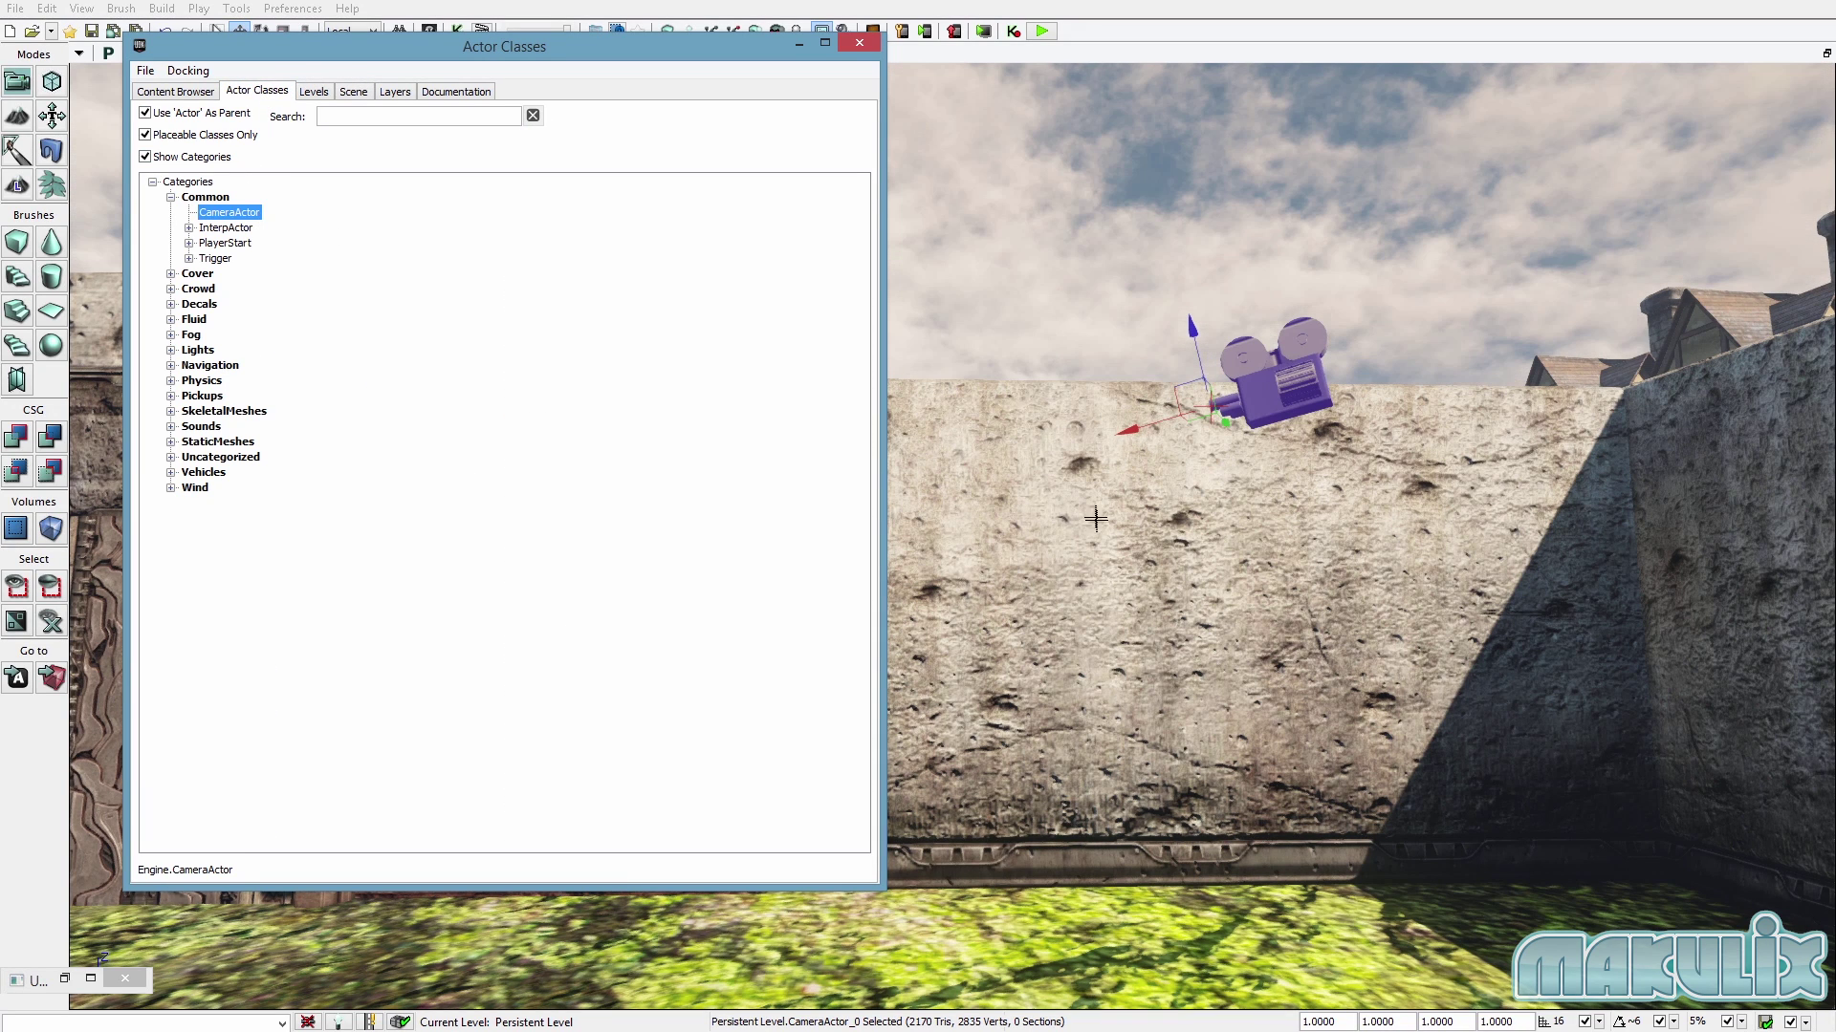
right_click(1358, 405)
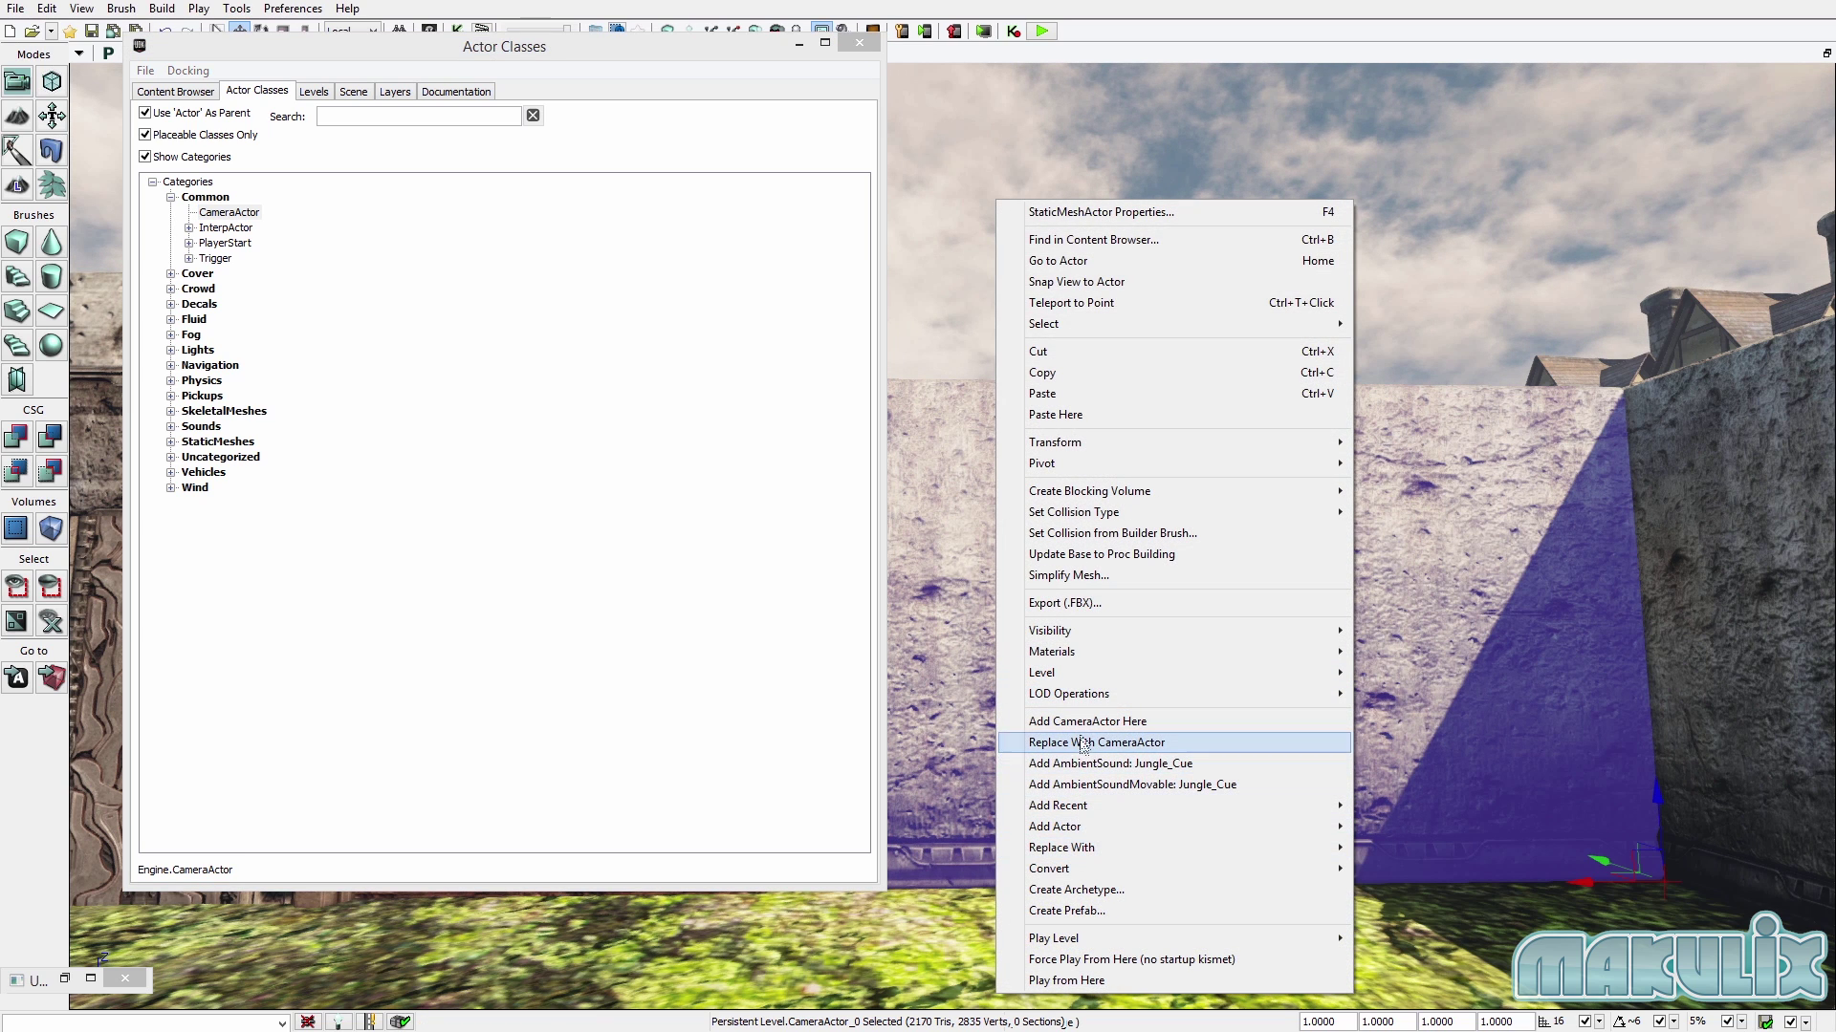
left_click(1151, 727)
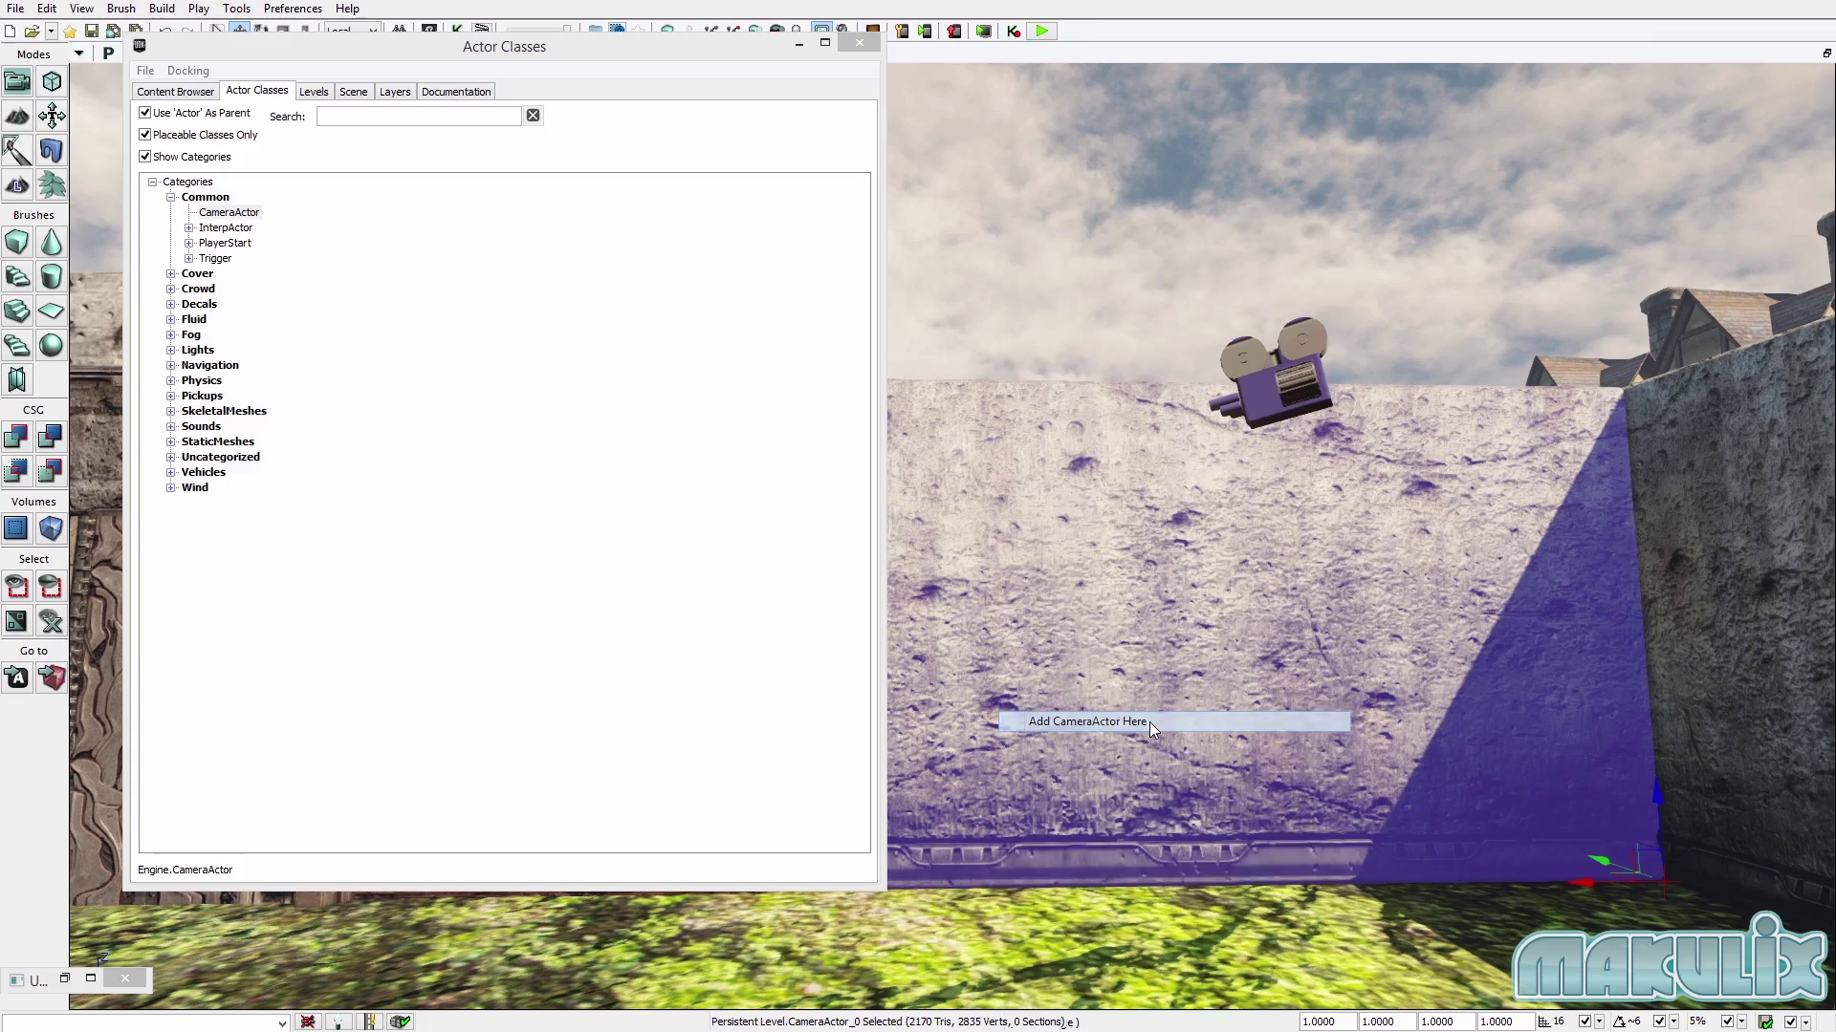
left_click(868, 43)
Delete the older camera actor above the wall and select the newly placed one.
right_click_drag(1016, 534, 1147, 473)
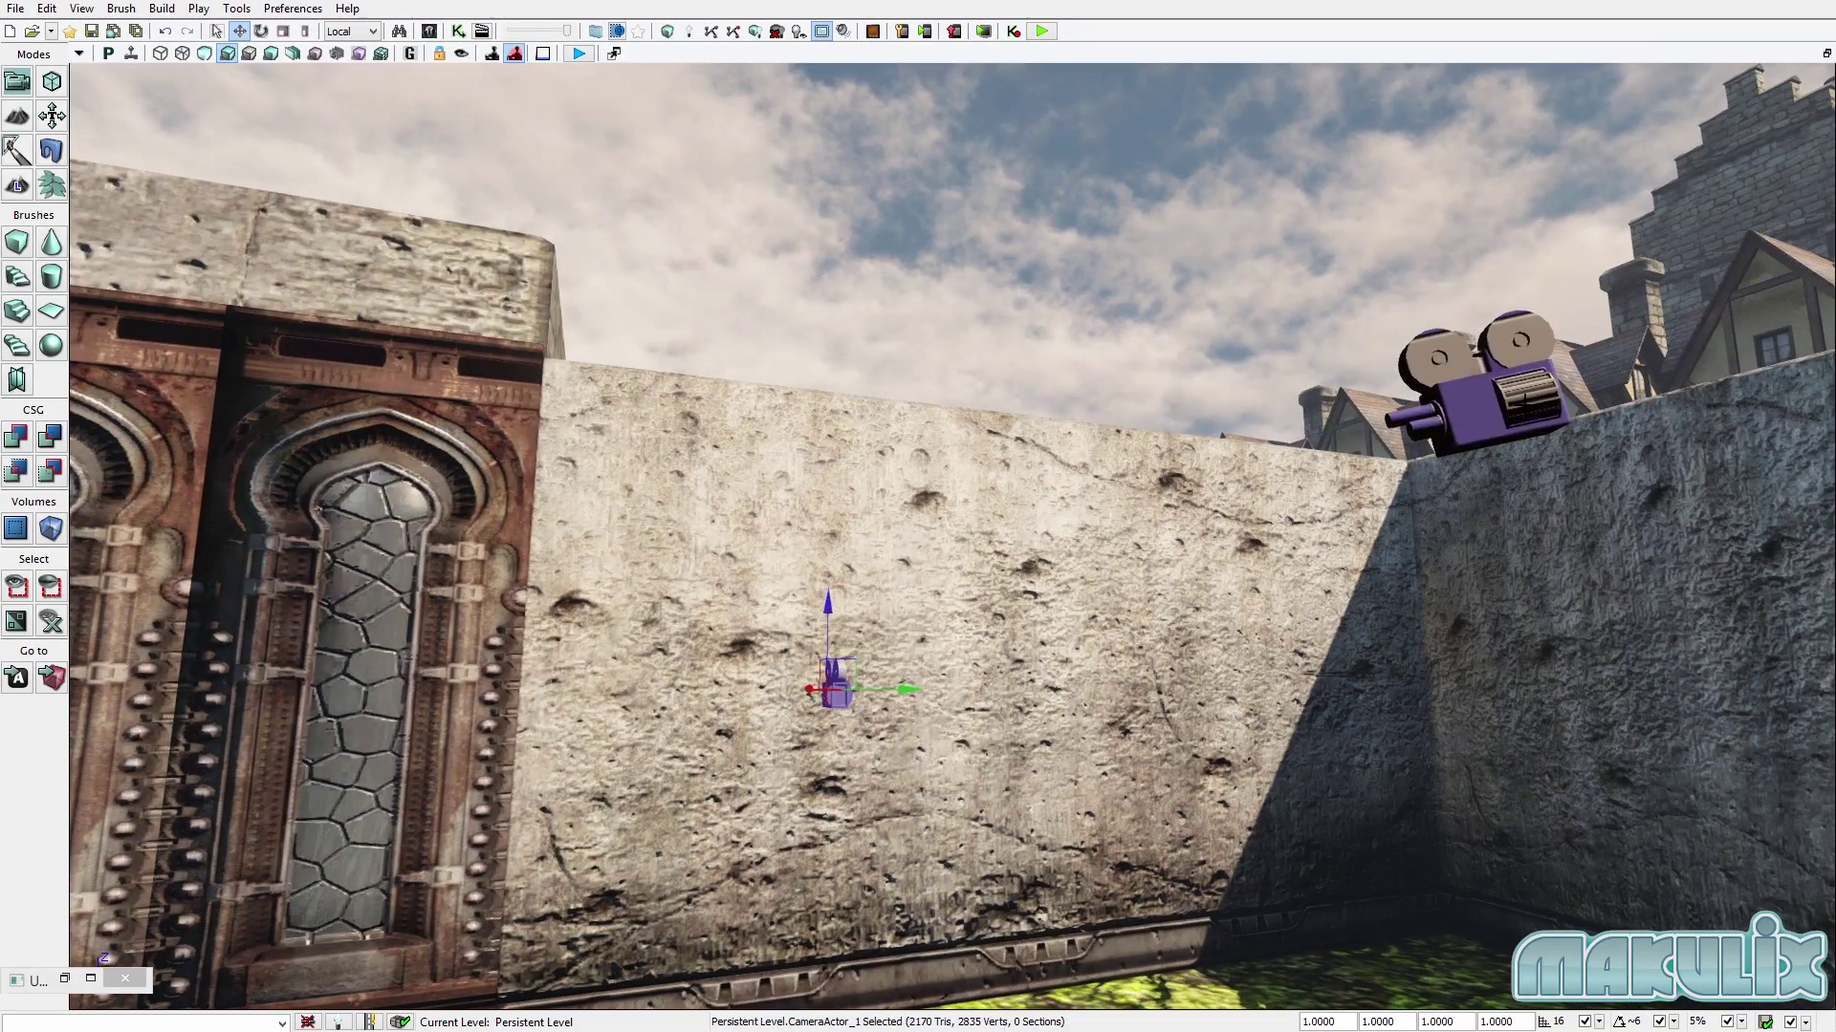
key("Delete")
right_click_drag(951, 536, 1088, 589)
left_click(1065, 545)
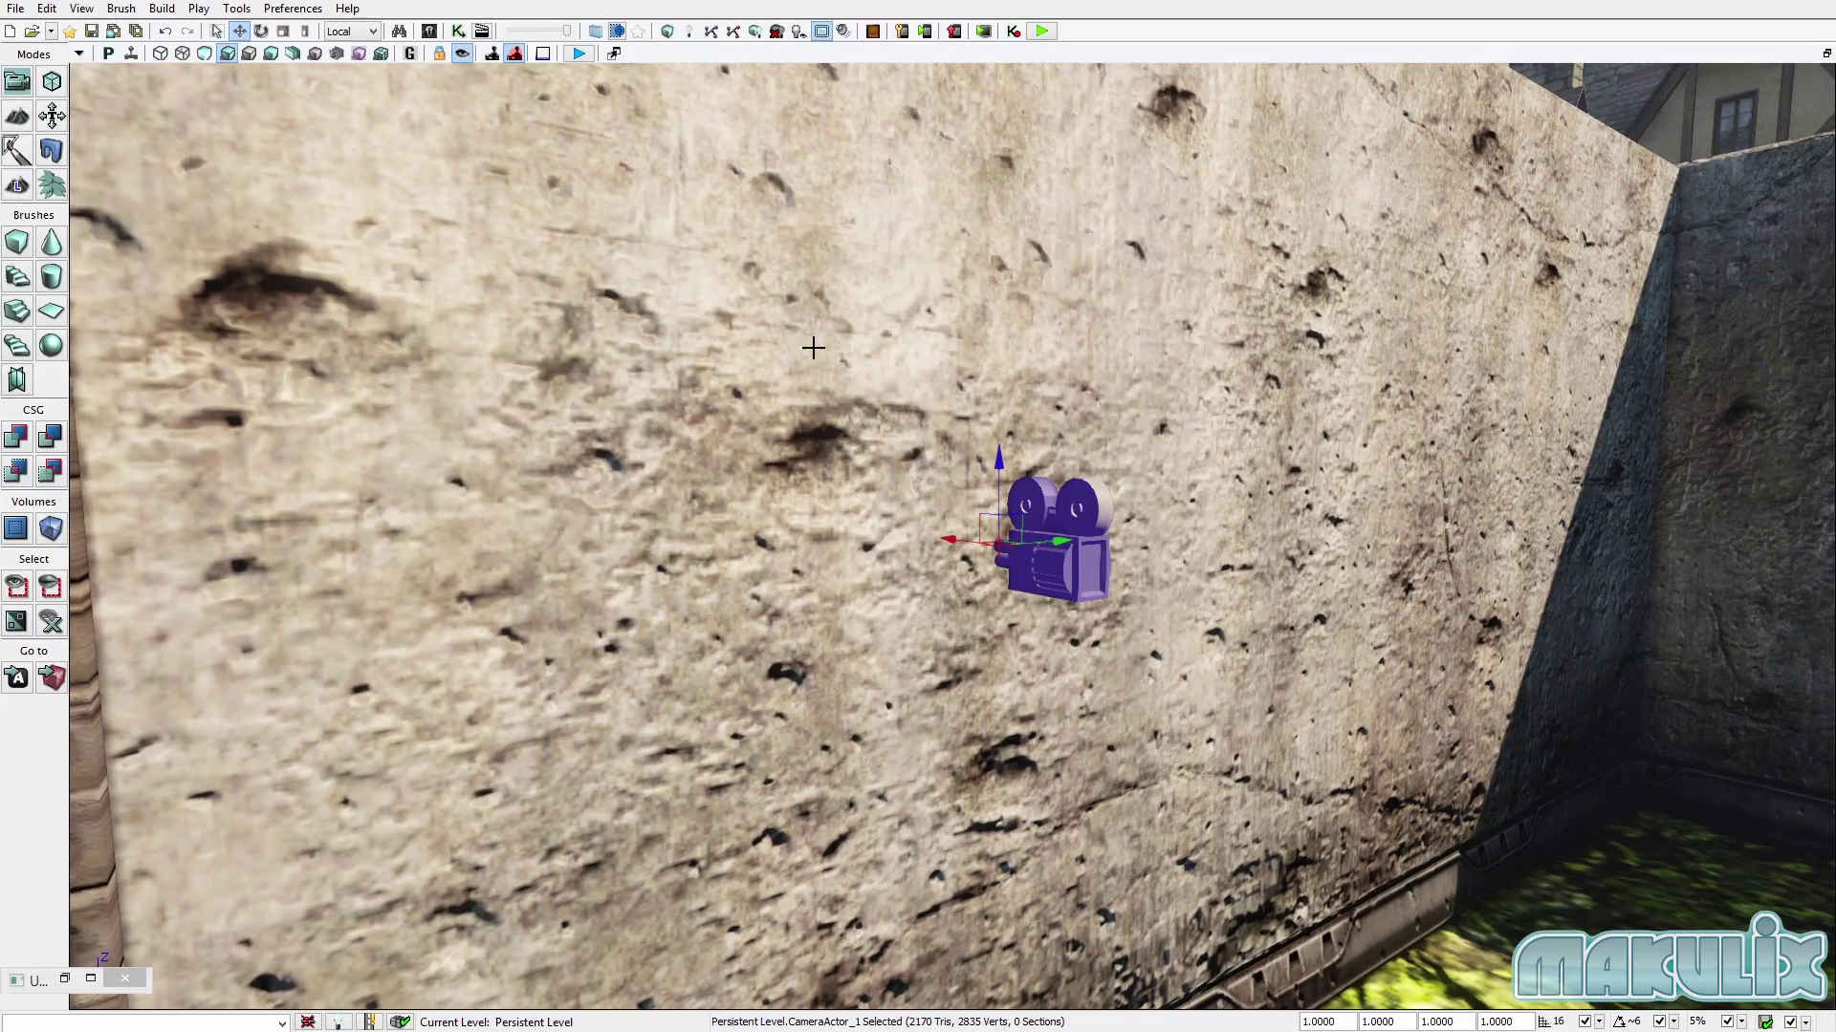
Lock the selected camera actor to the viewport and reposition it by flying through its view.
left_click(463, 53)
left_click(1086, 560)
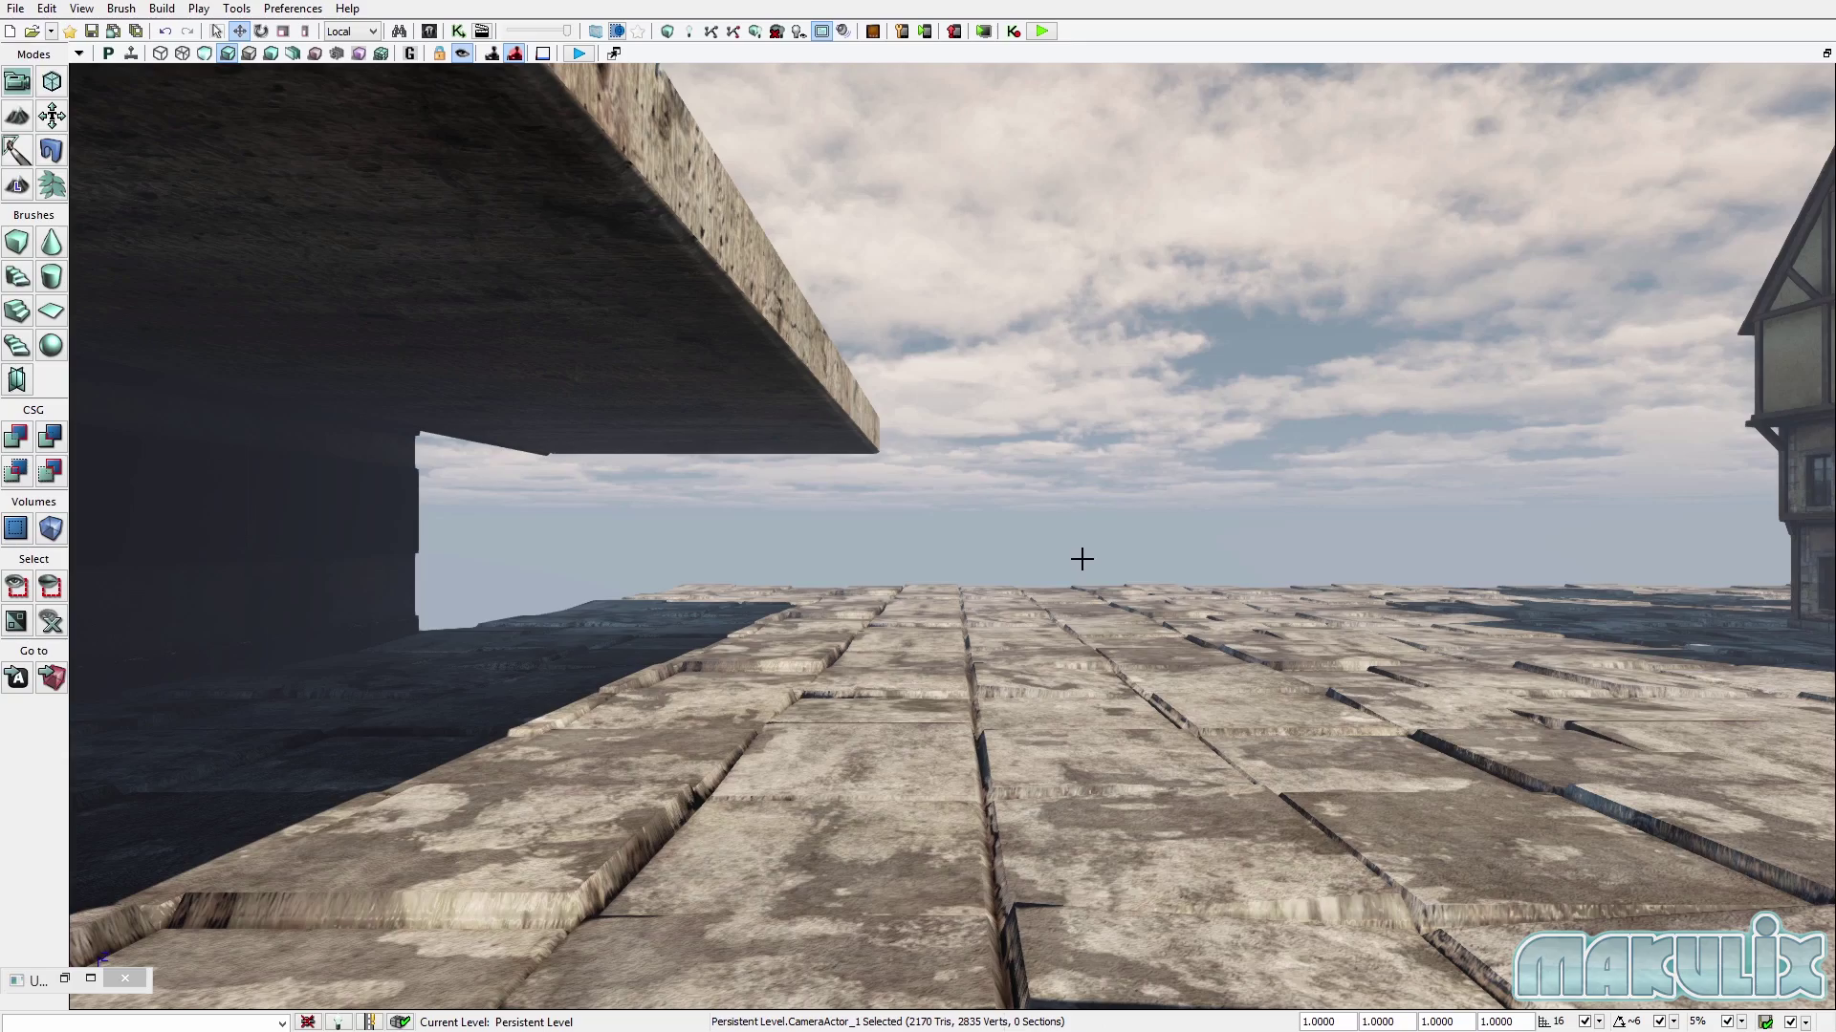
mouse_move(1077, 526)
right_mouse_down()
mouse_move(650, 535)
mouse_move(593, 430)
mouse_move(383, 517)
mouse_move(650, 688)
mouse_move(593, 688)
mouse_move(1076, 525)
right_mouse_up()
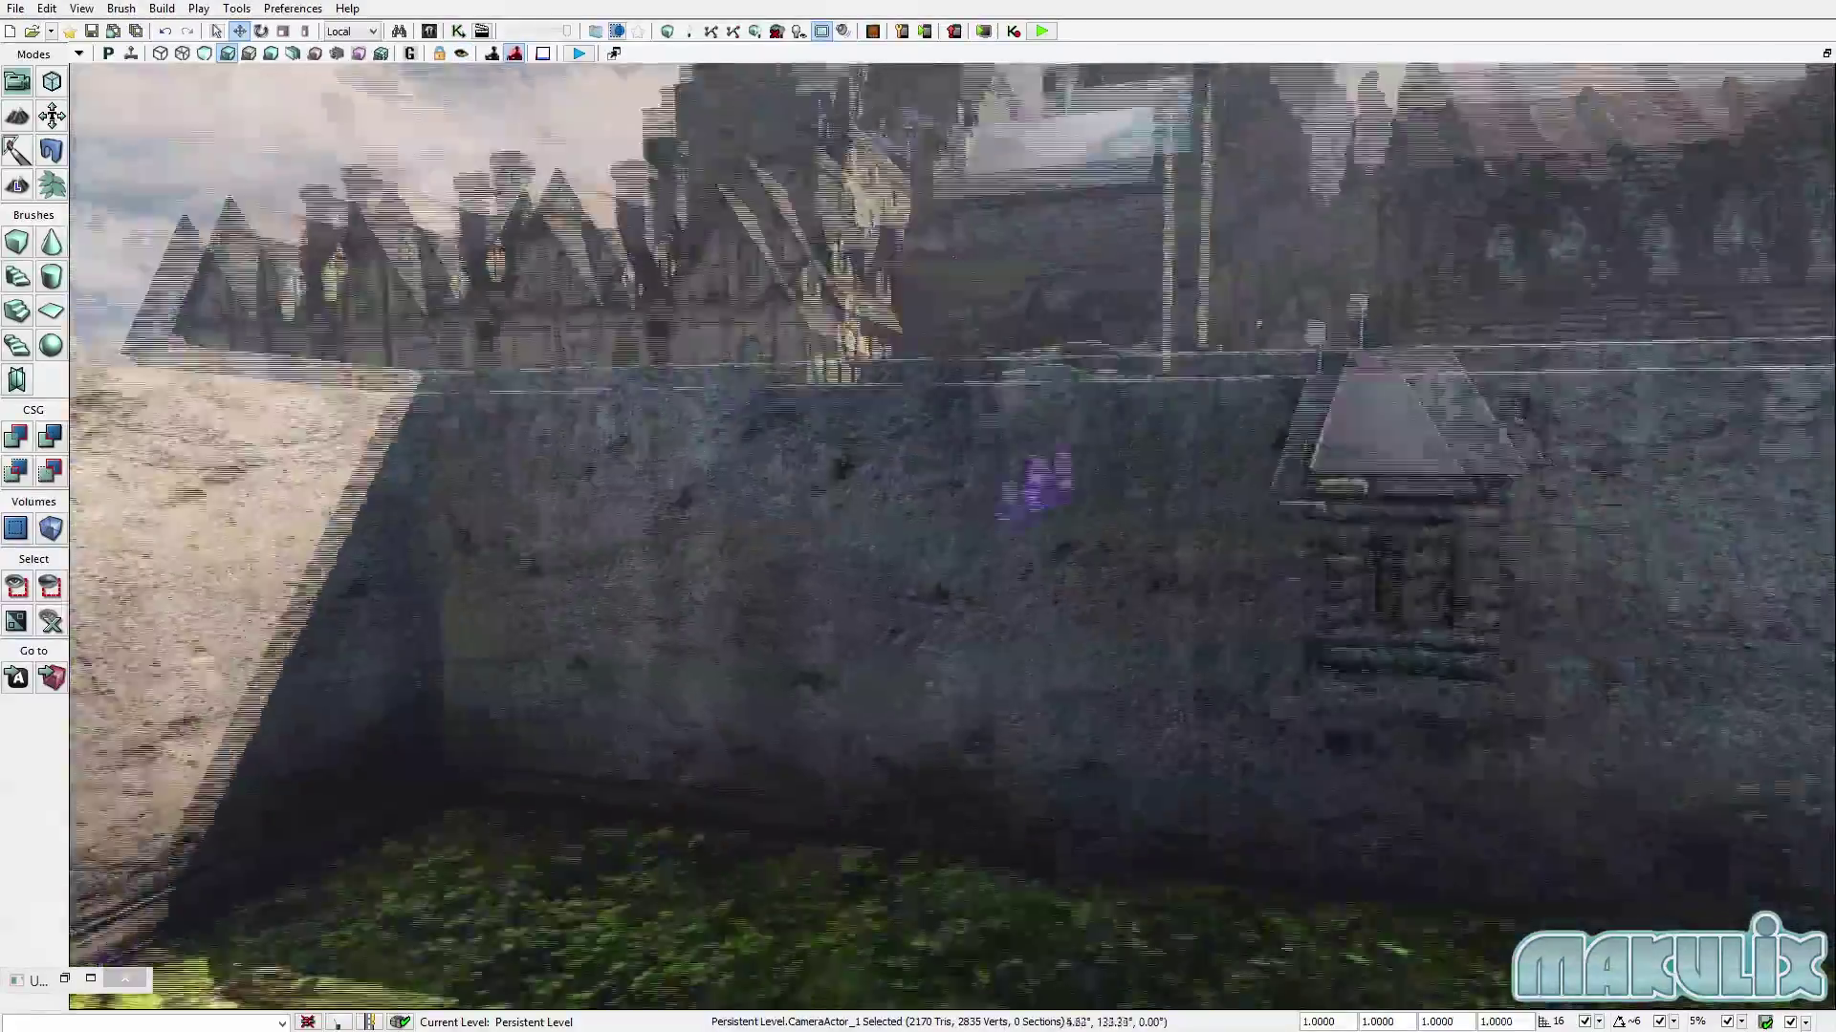
right_click_drag(1077, 525, 788, 295)
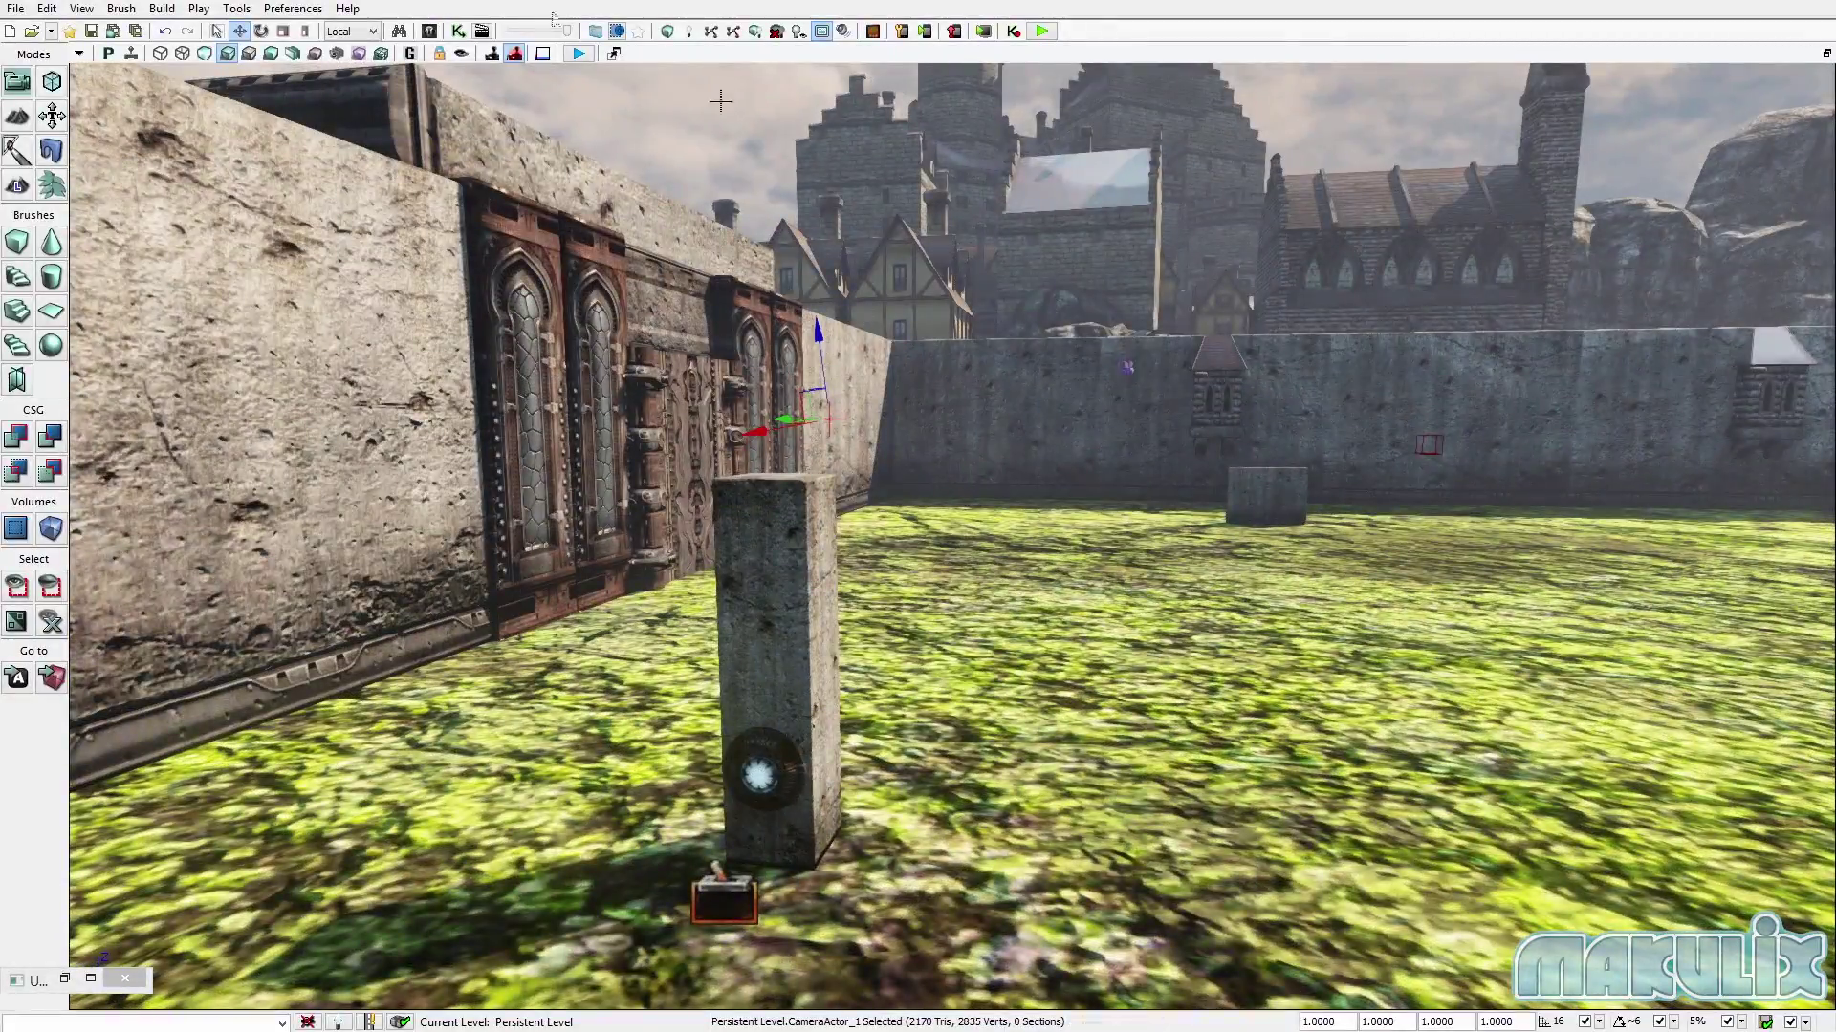
Create a new Matinee in Kismet beside the door's Matinee and add a director group to it.
left_click(462, 32)
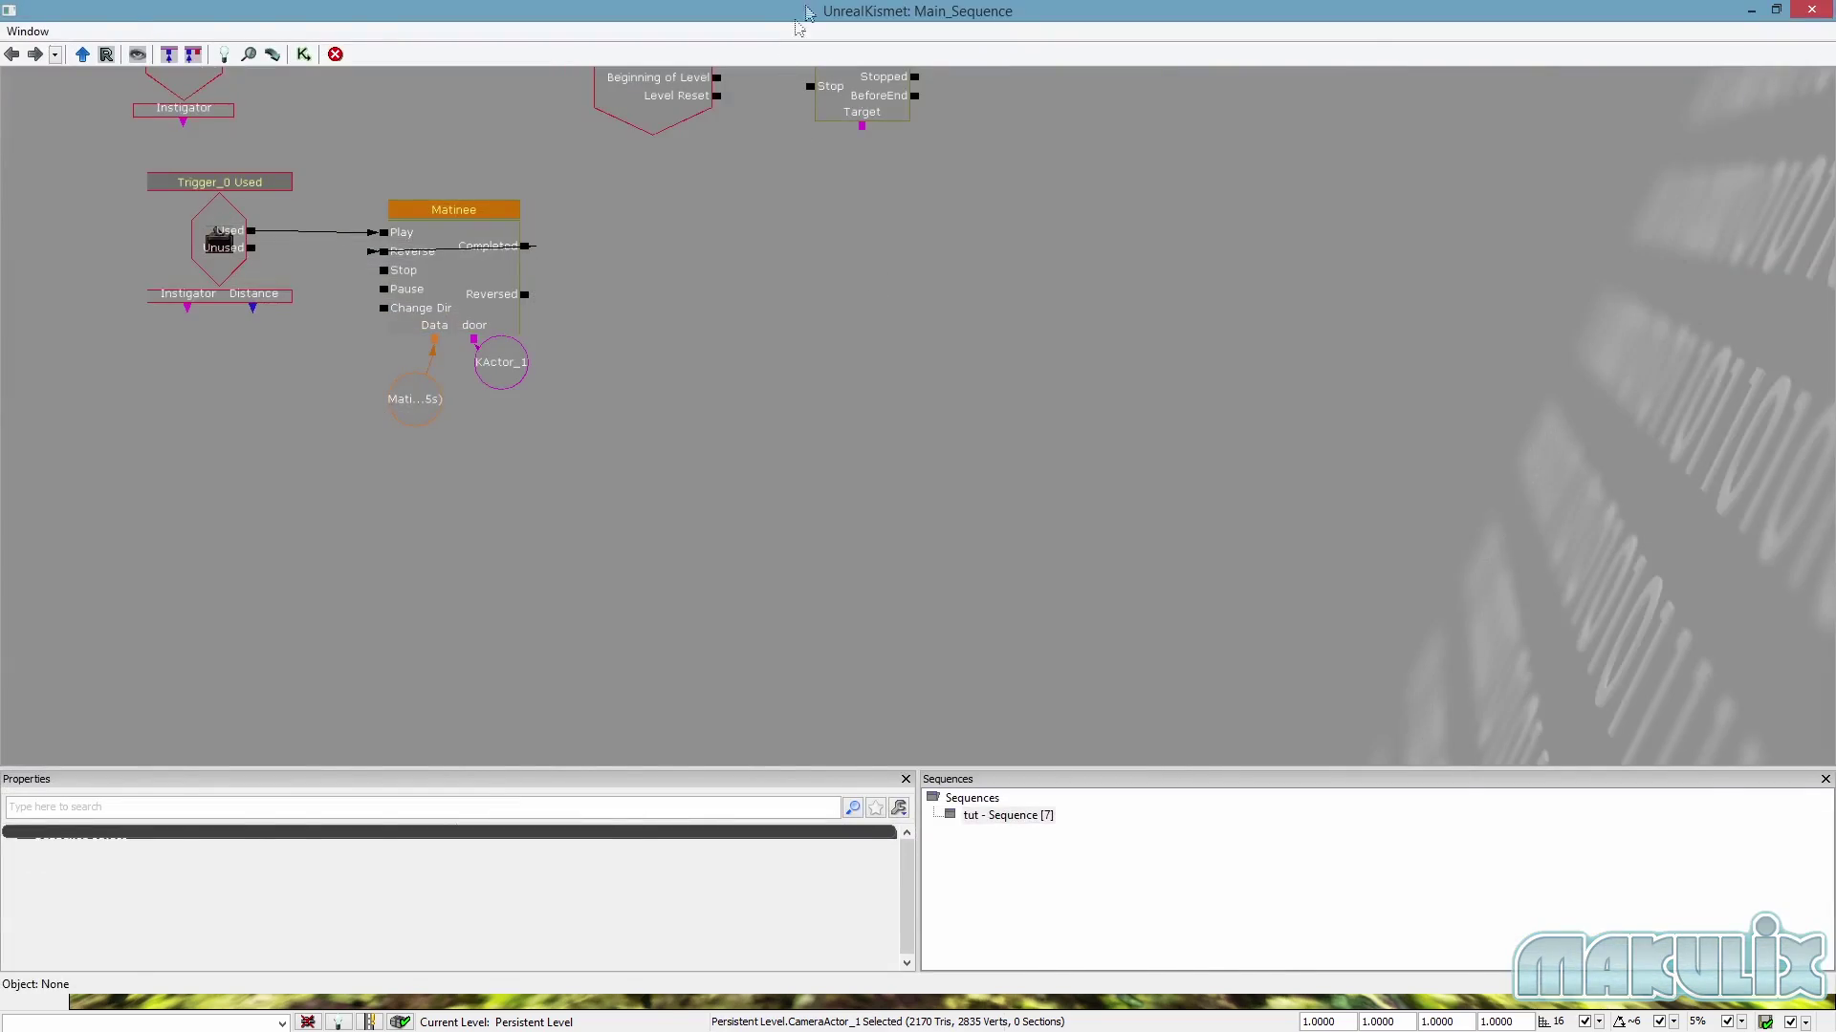
left_click_drag(806, 12, 974, 106)
right_click(1153, 300)
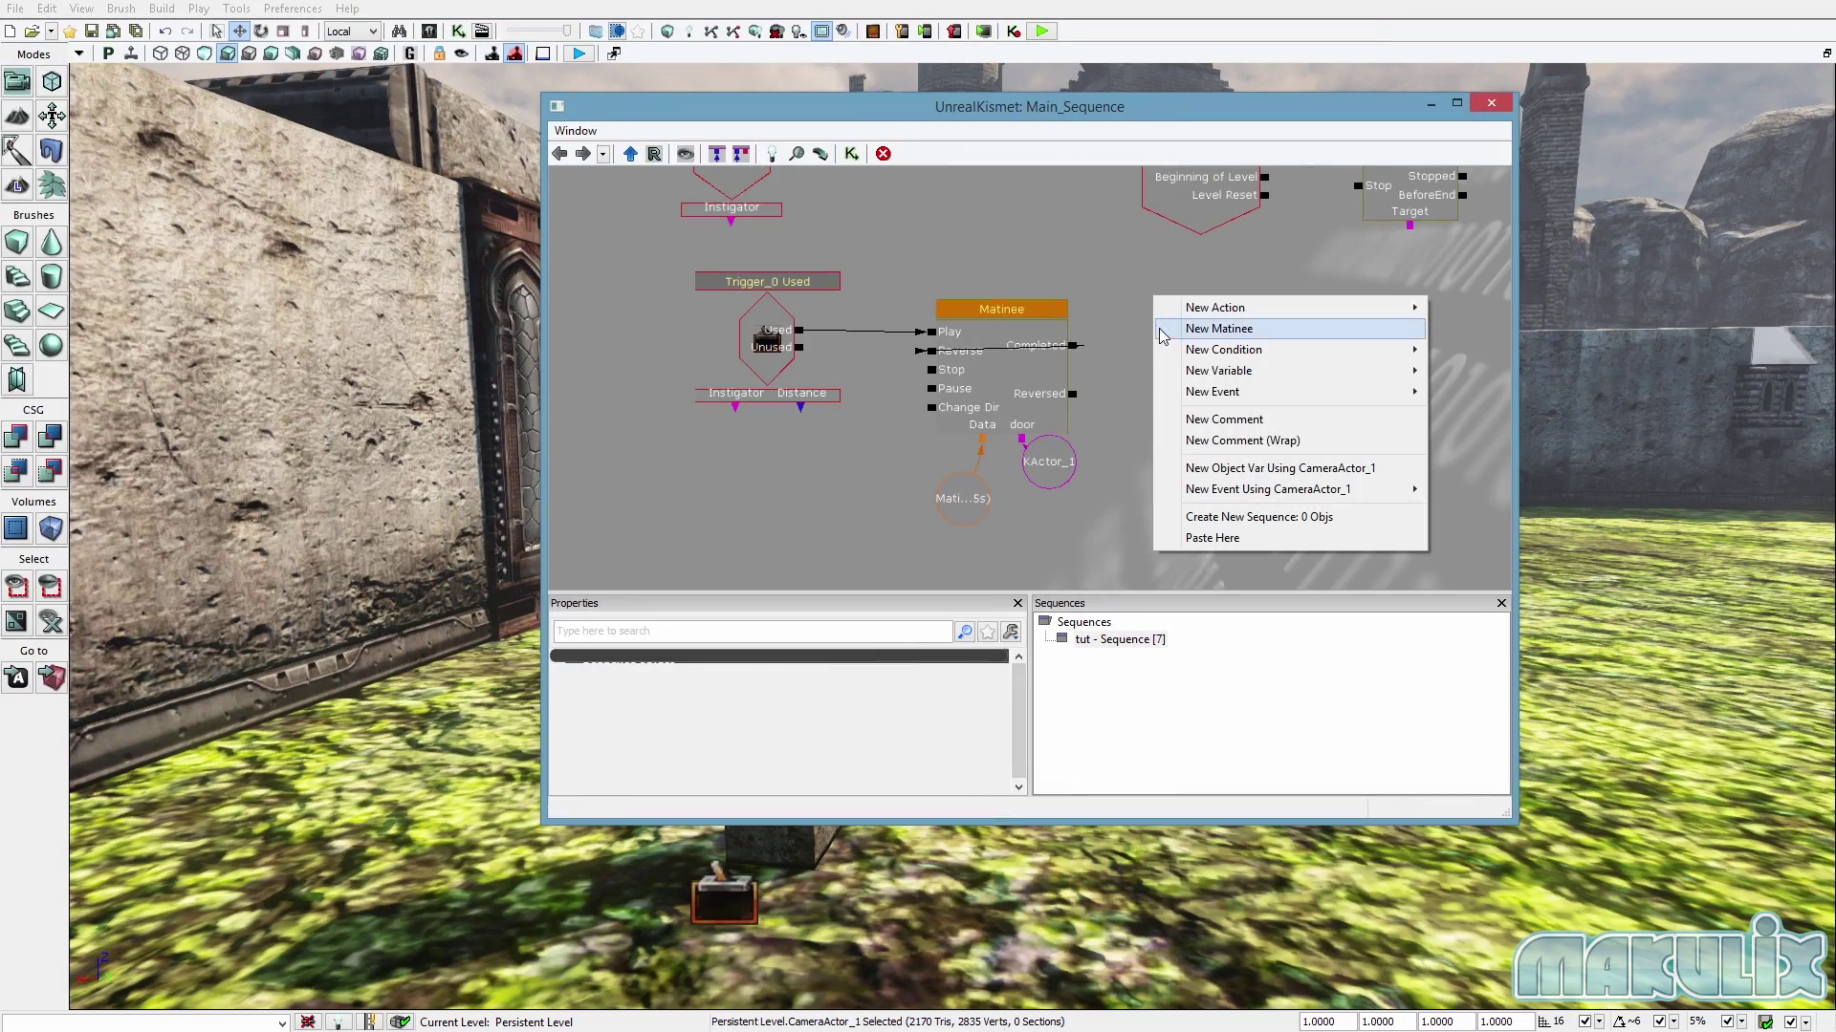
mouse_move(1200, 314)
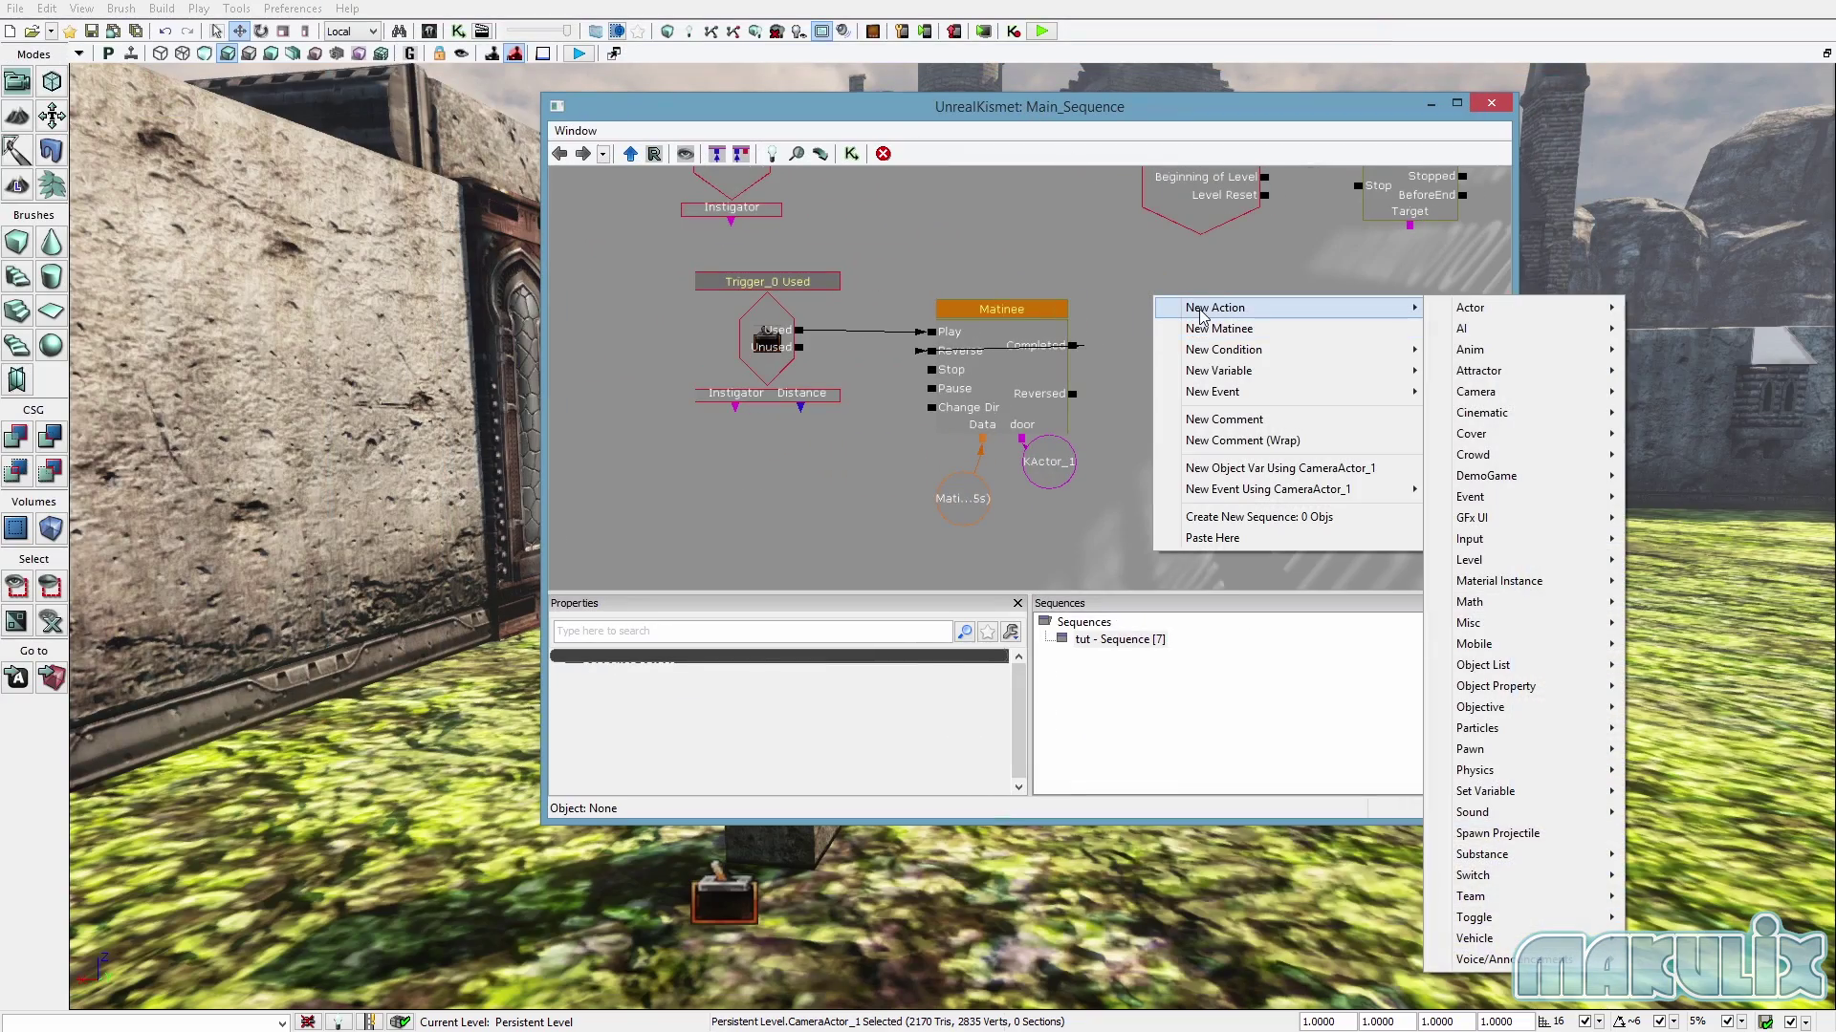
left_click(1243, 329)
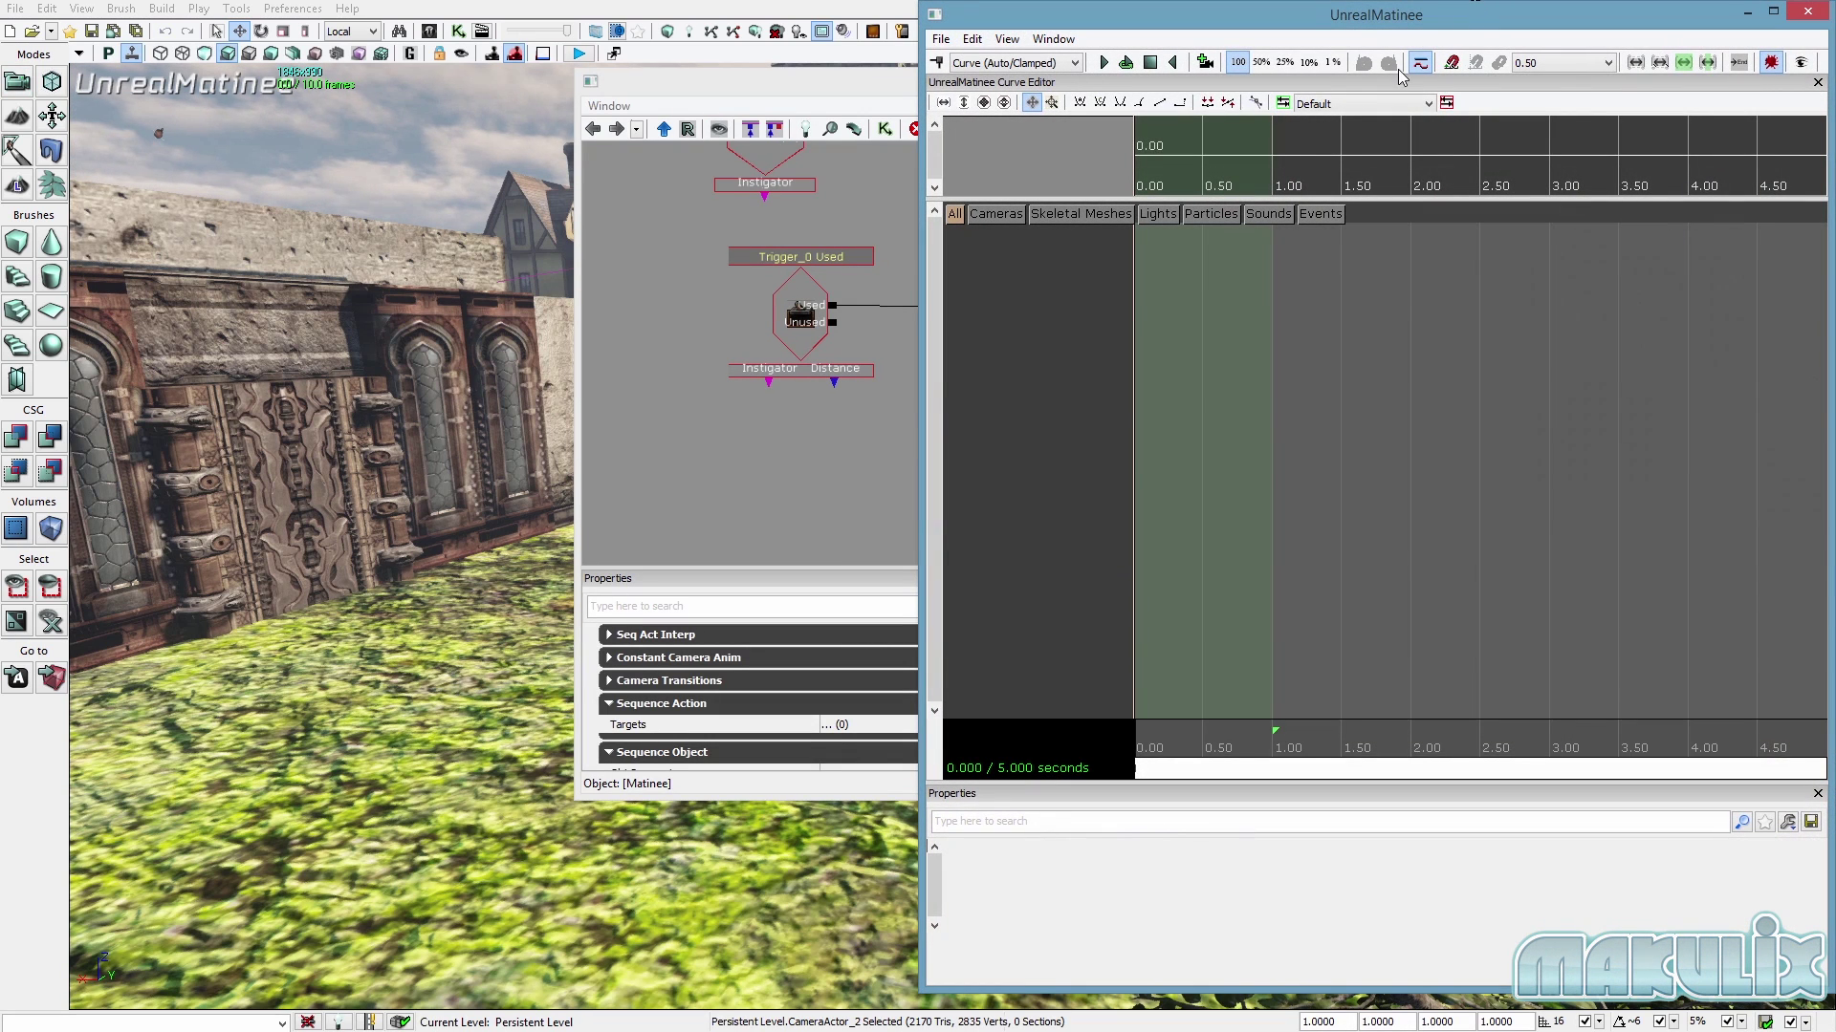
right_click(1029, 321)
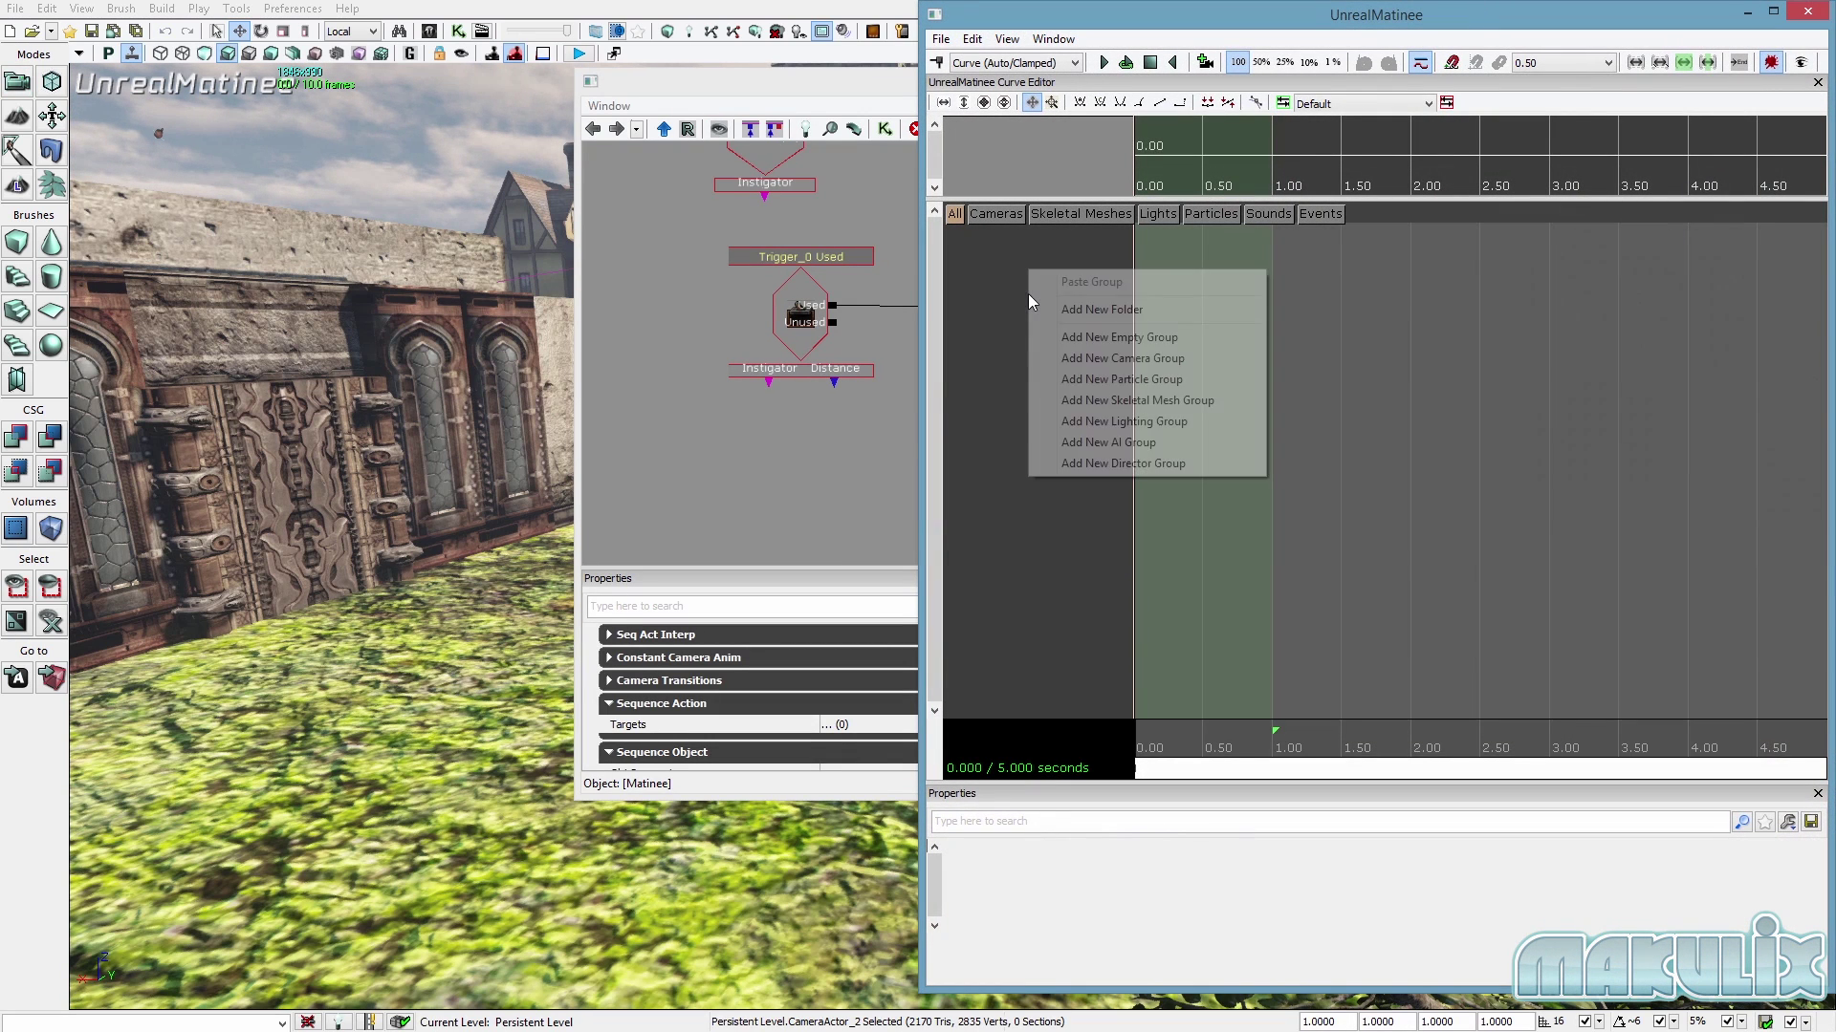
left_click(1095, 466)
Add a camera group named Camera_1 to the Matinee and clear the Kismet window from the viewport.
right_click(1045, 379)
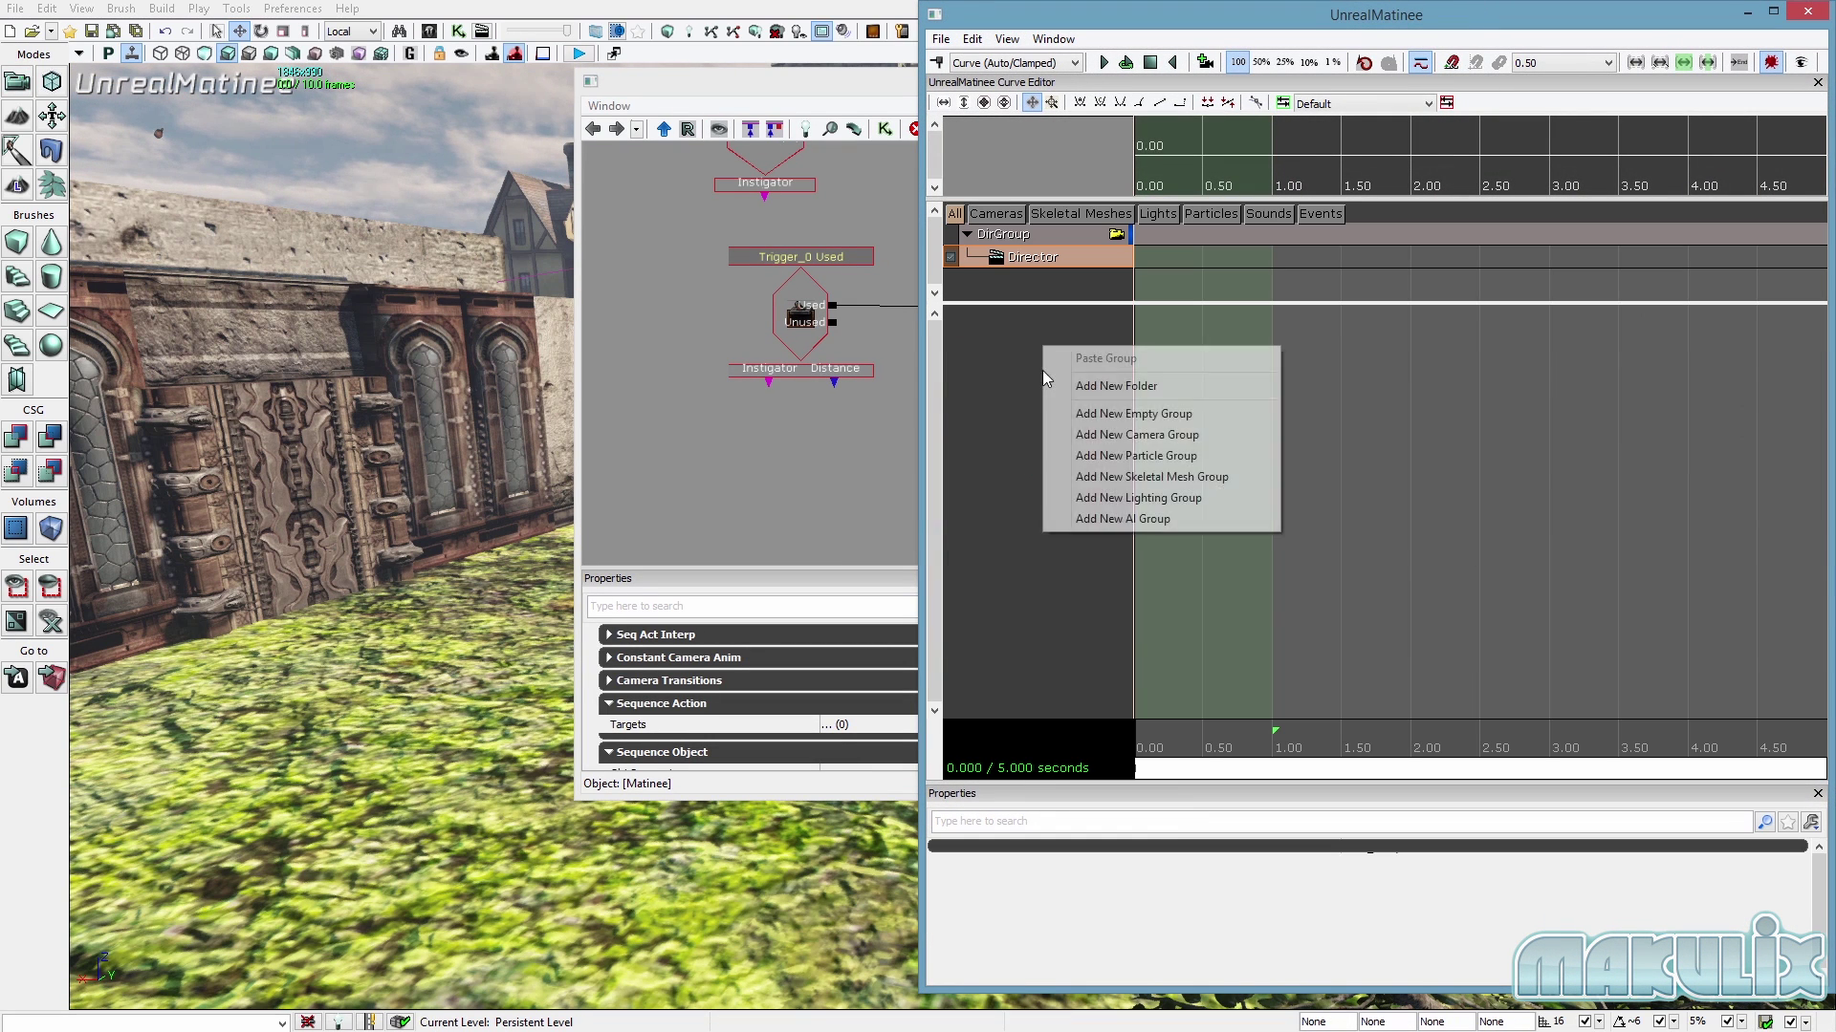
left_click(1091, 436)
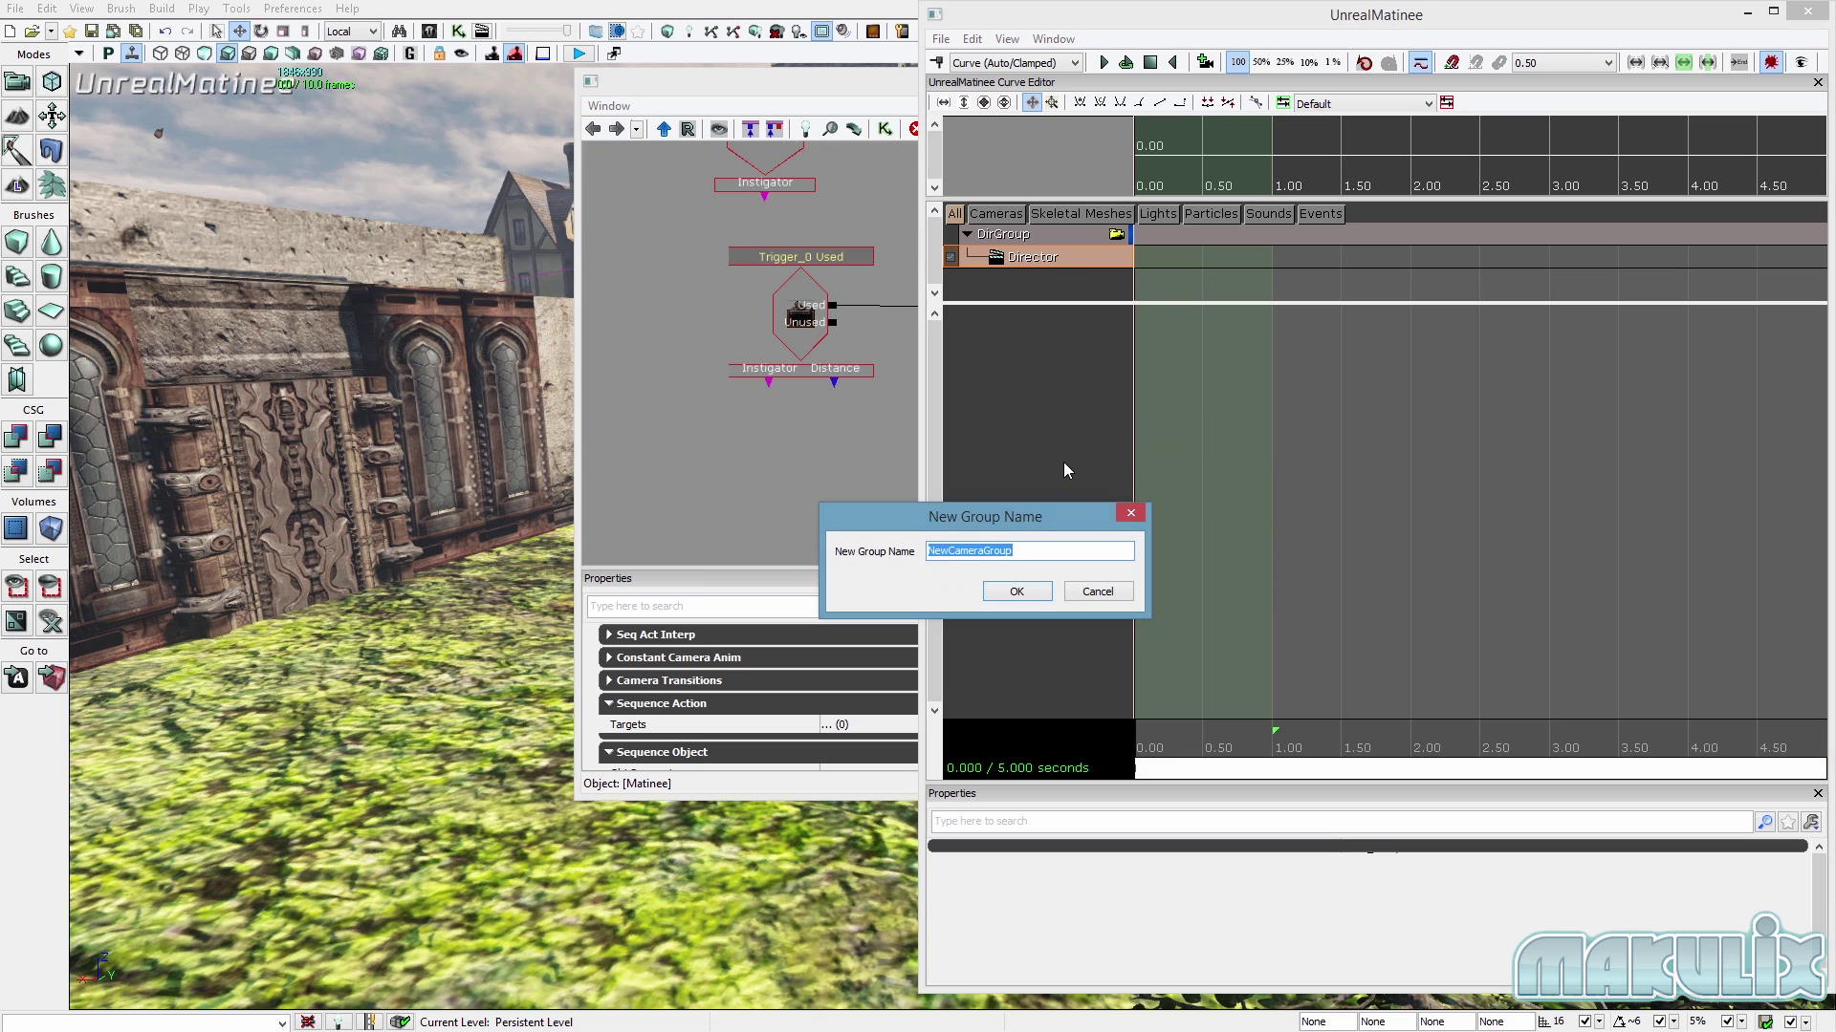
type("Camera_1")
key("Return")
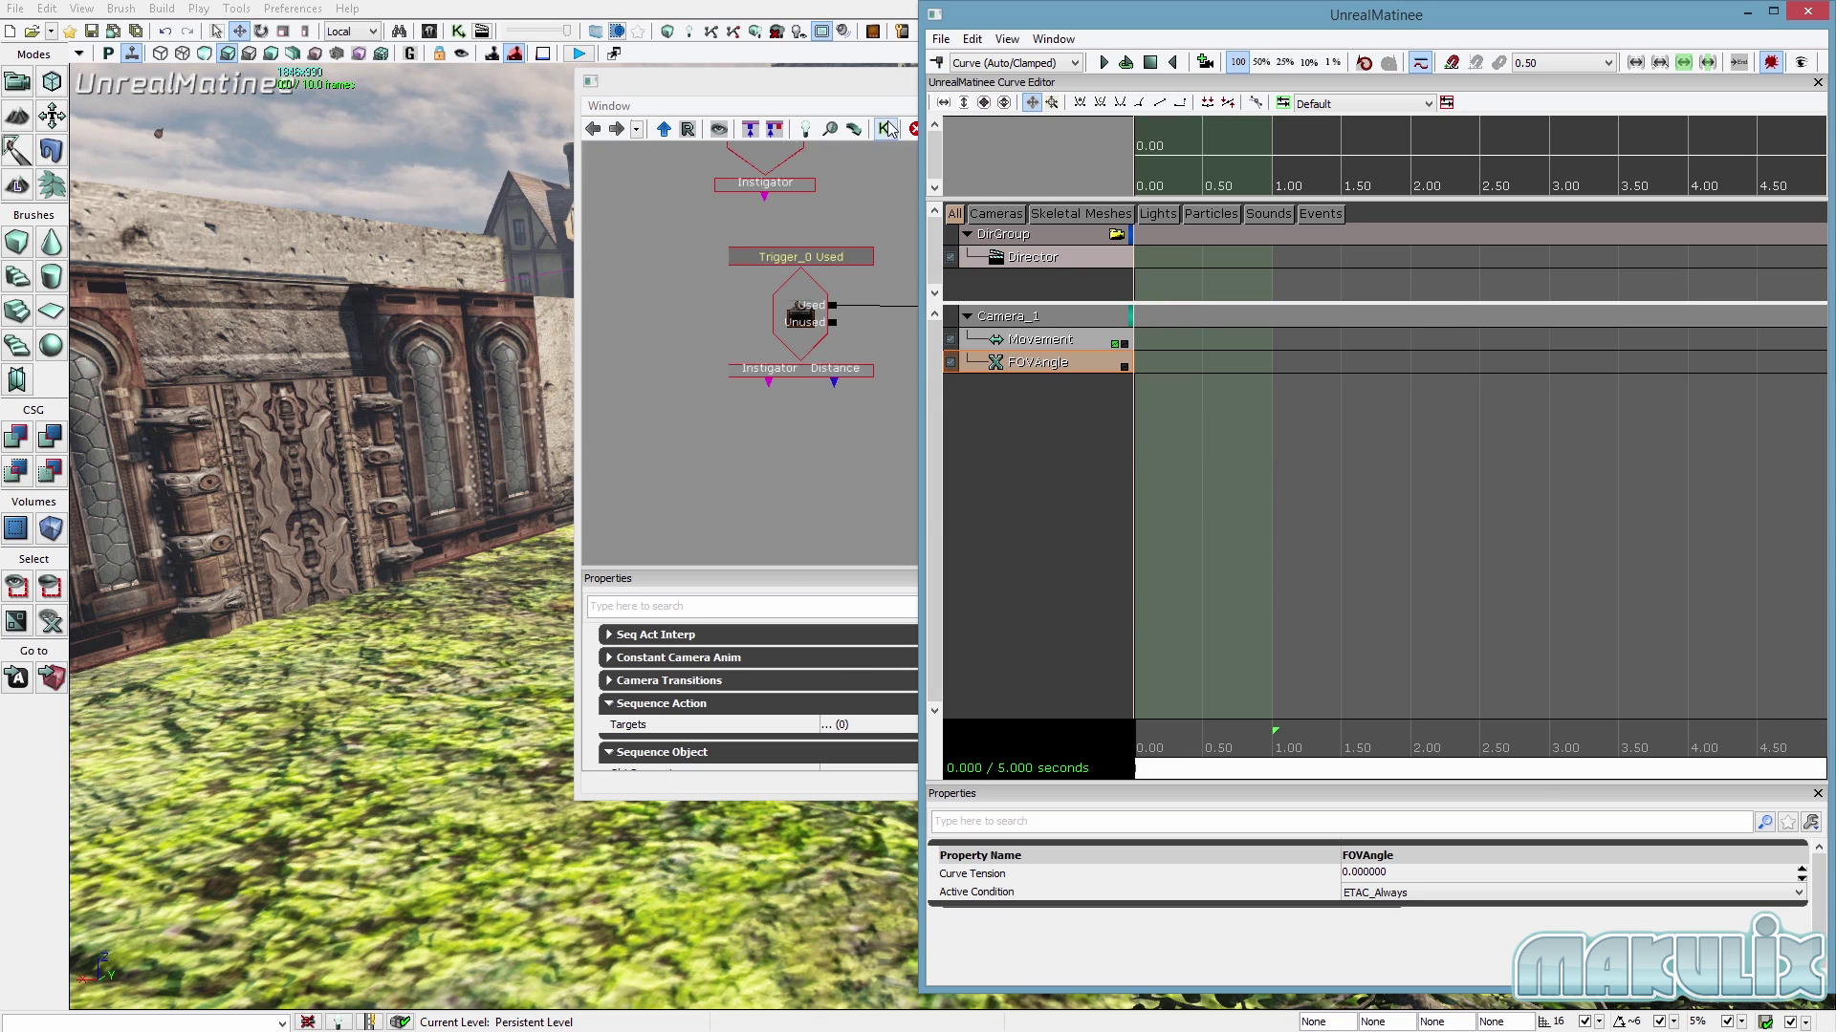
left_click(870, 95)
left_click(1482, 79)
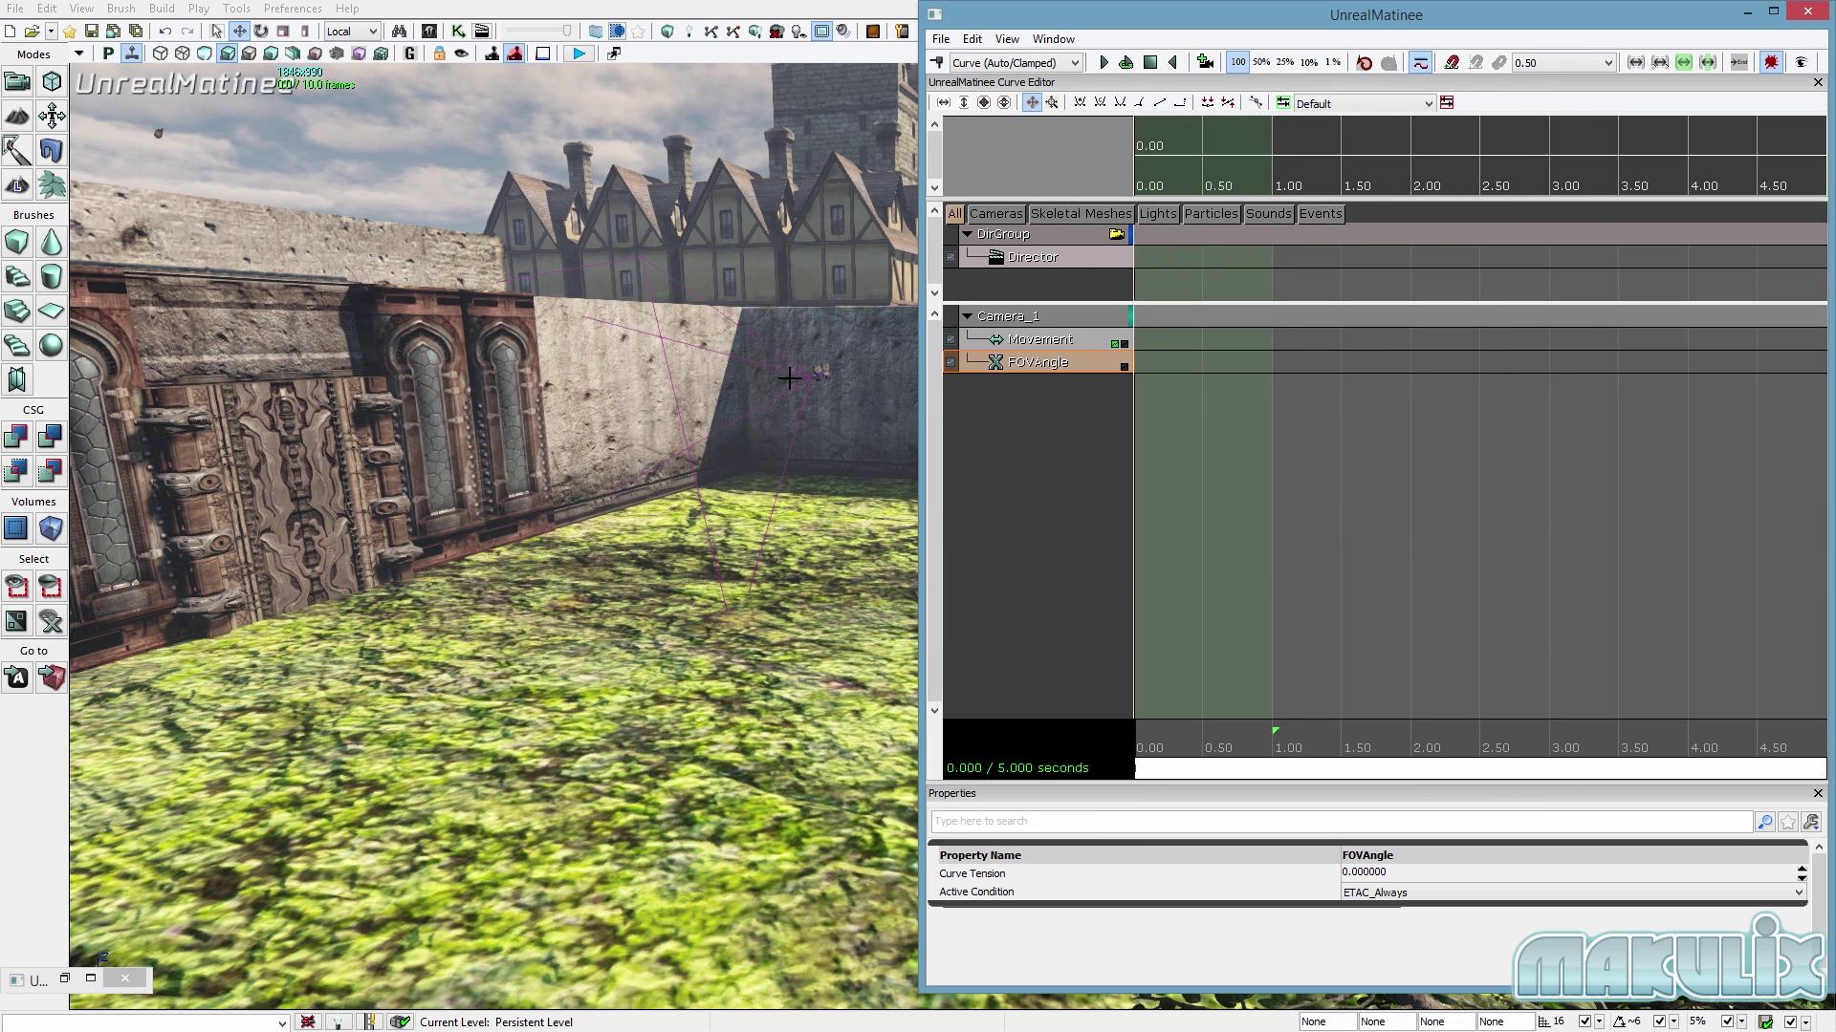
Delete the Camera_1 group from the Matinee.
left_click(985, 342)
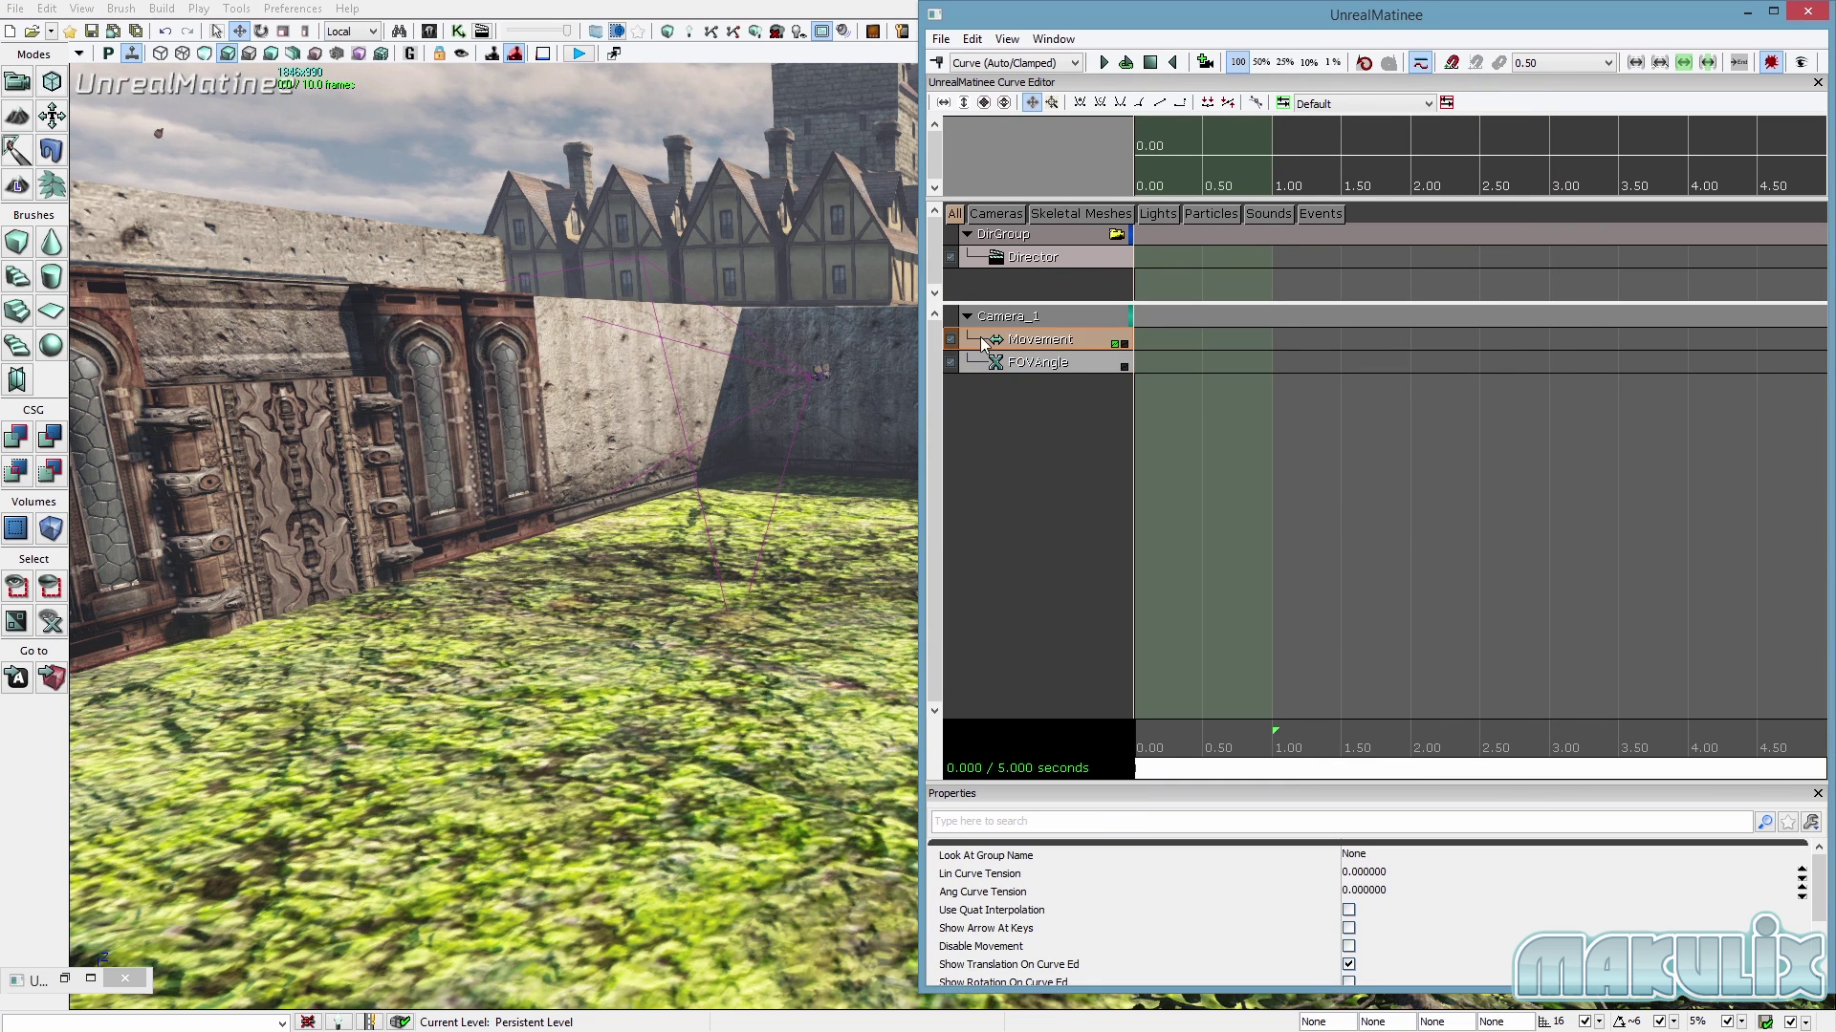
left_click(982, 325)
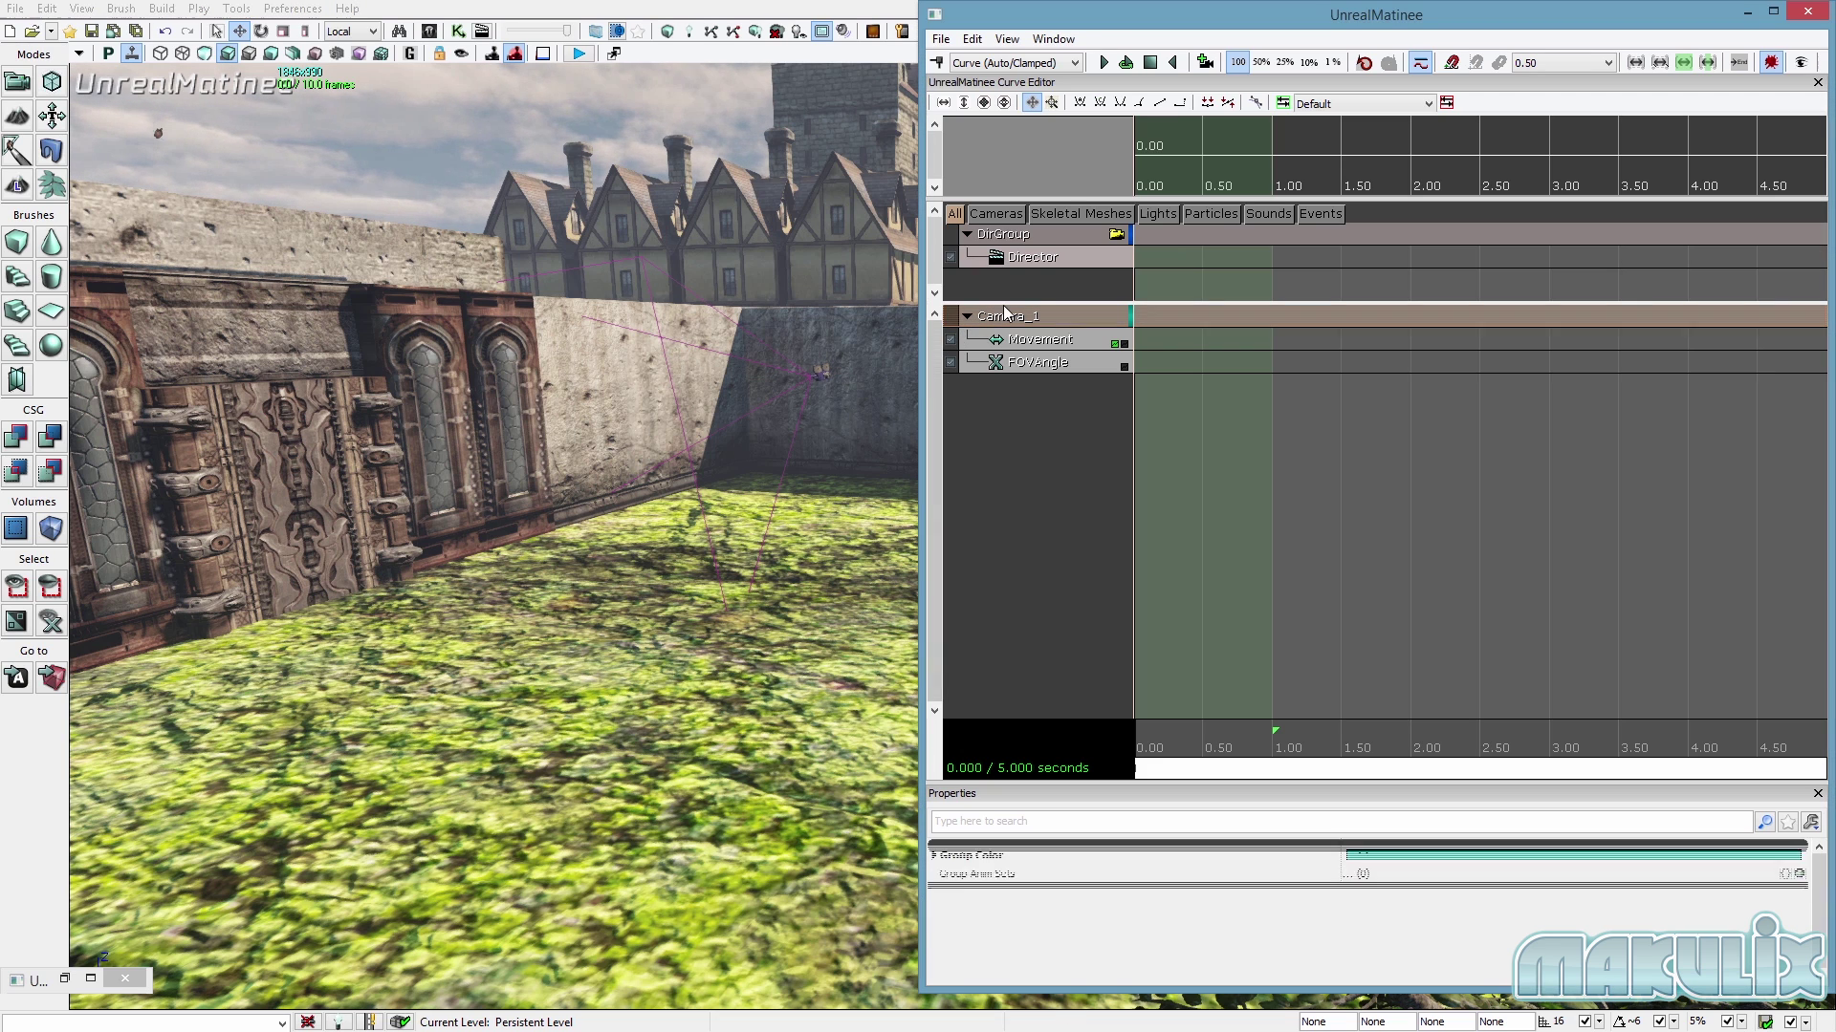
key("Delete")
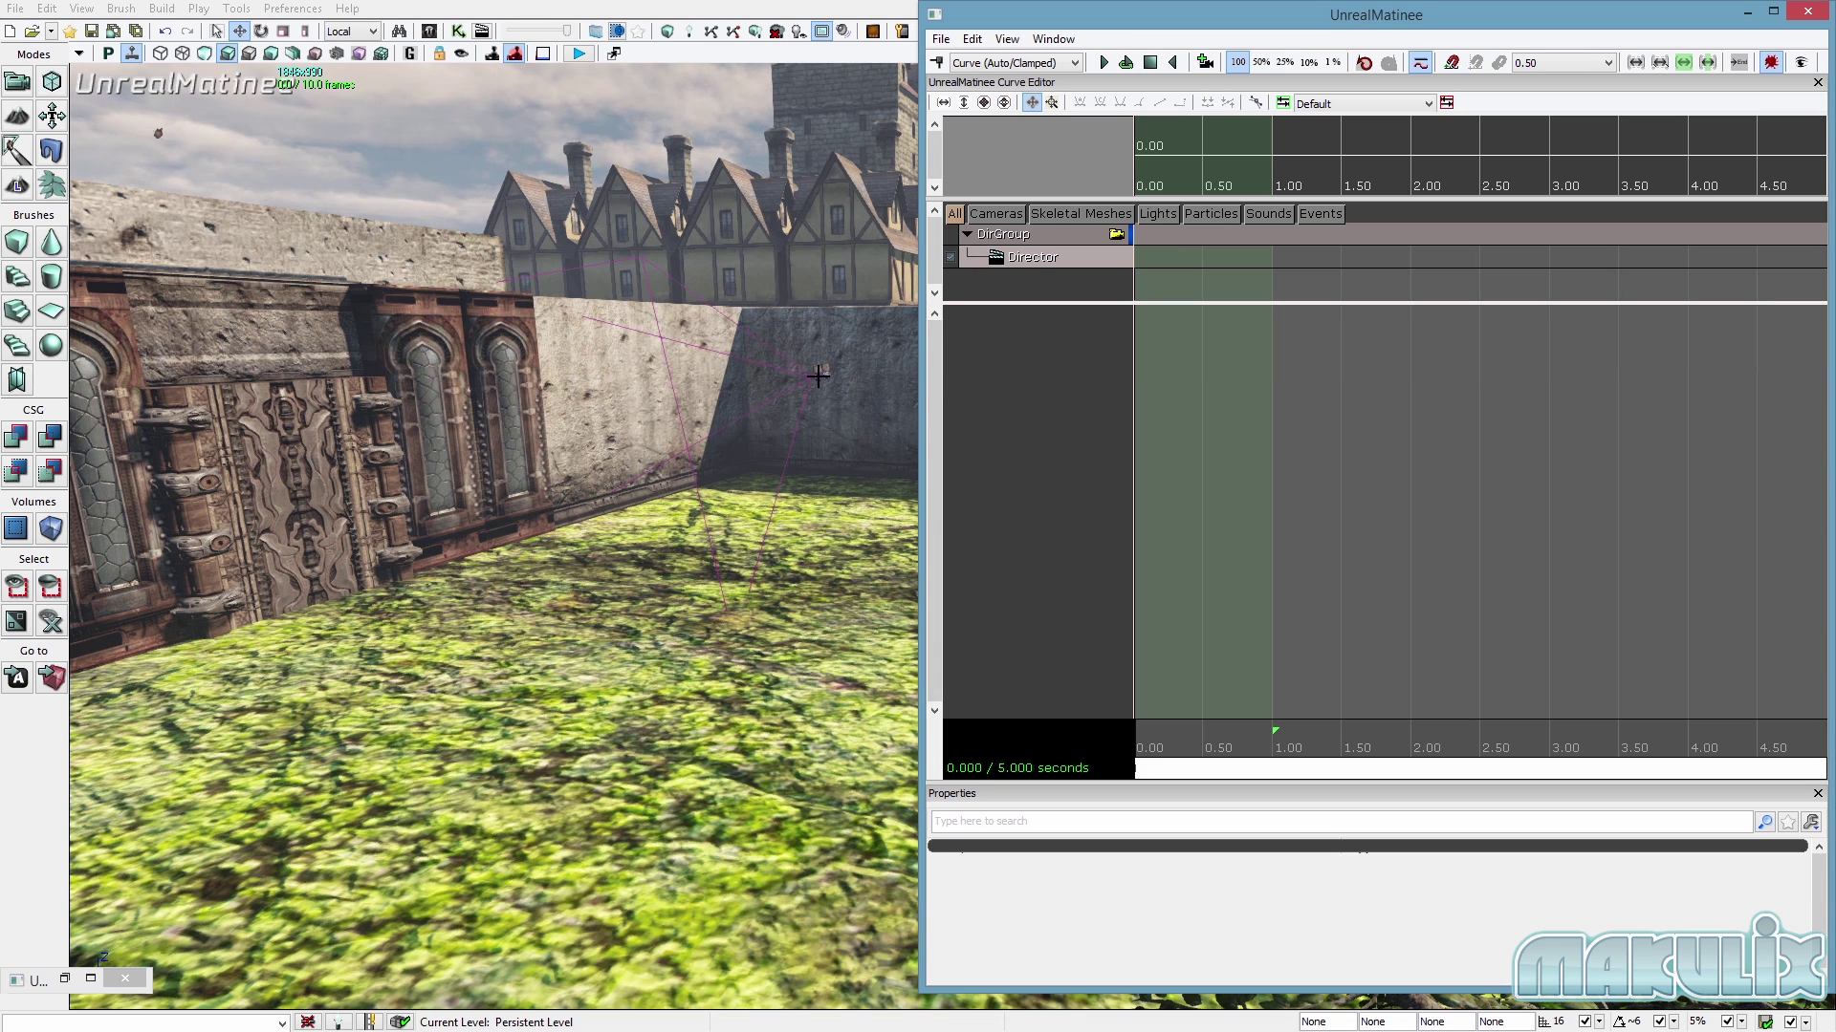
Select the camera actor in the level and add a camera group named Camera1 for it in the Matinee.
left_click(817, 376)
right_click(985, 341)
left_click(1015, 428)
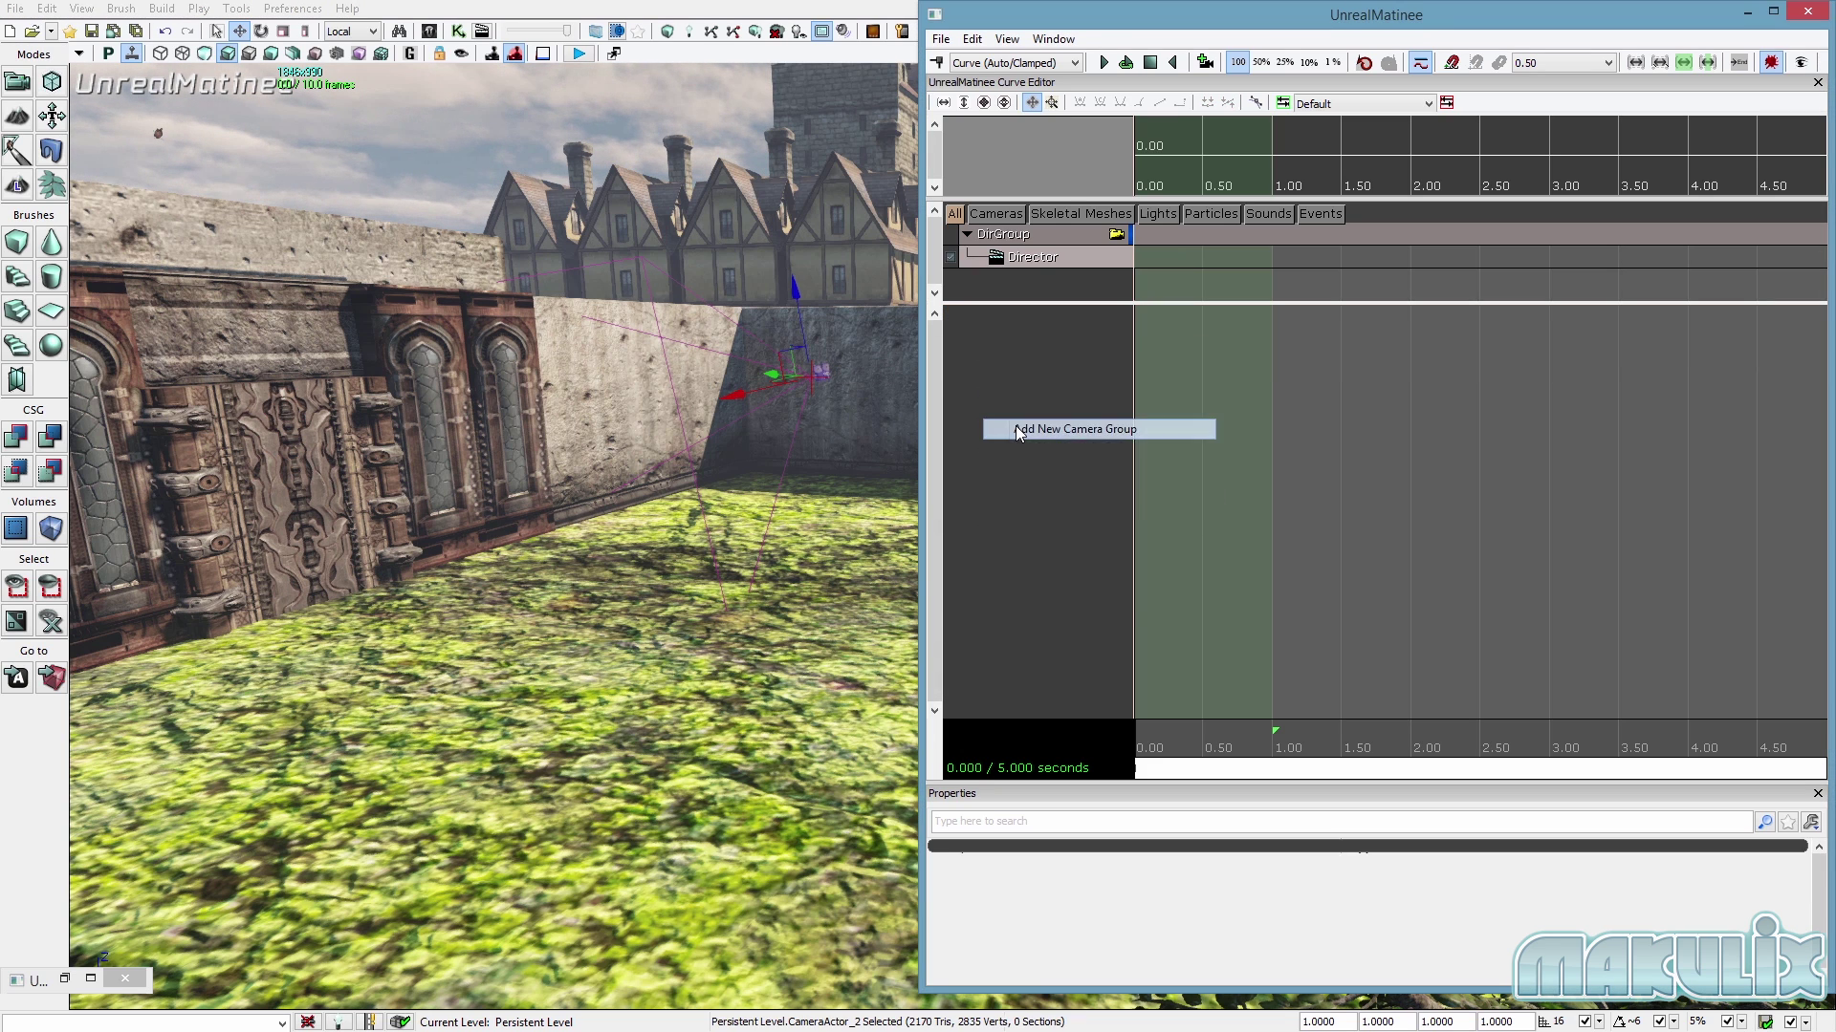
type("Ca")
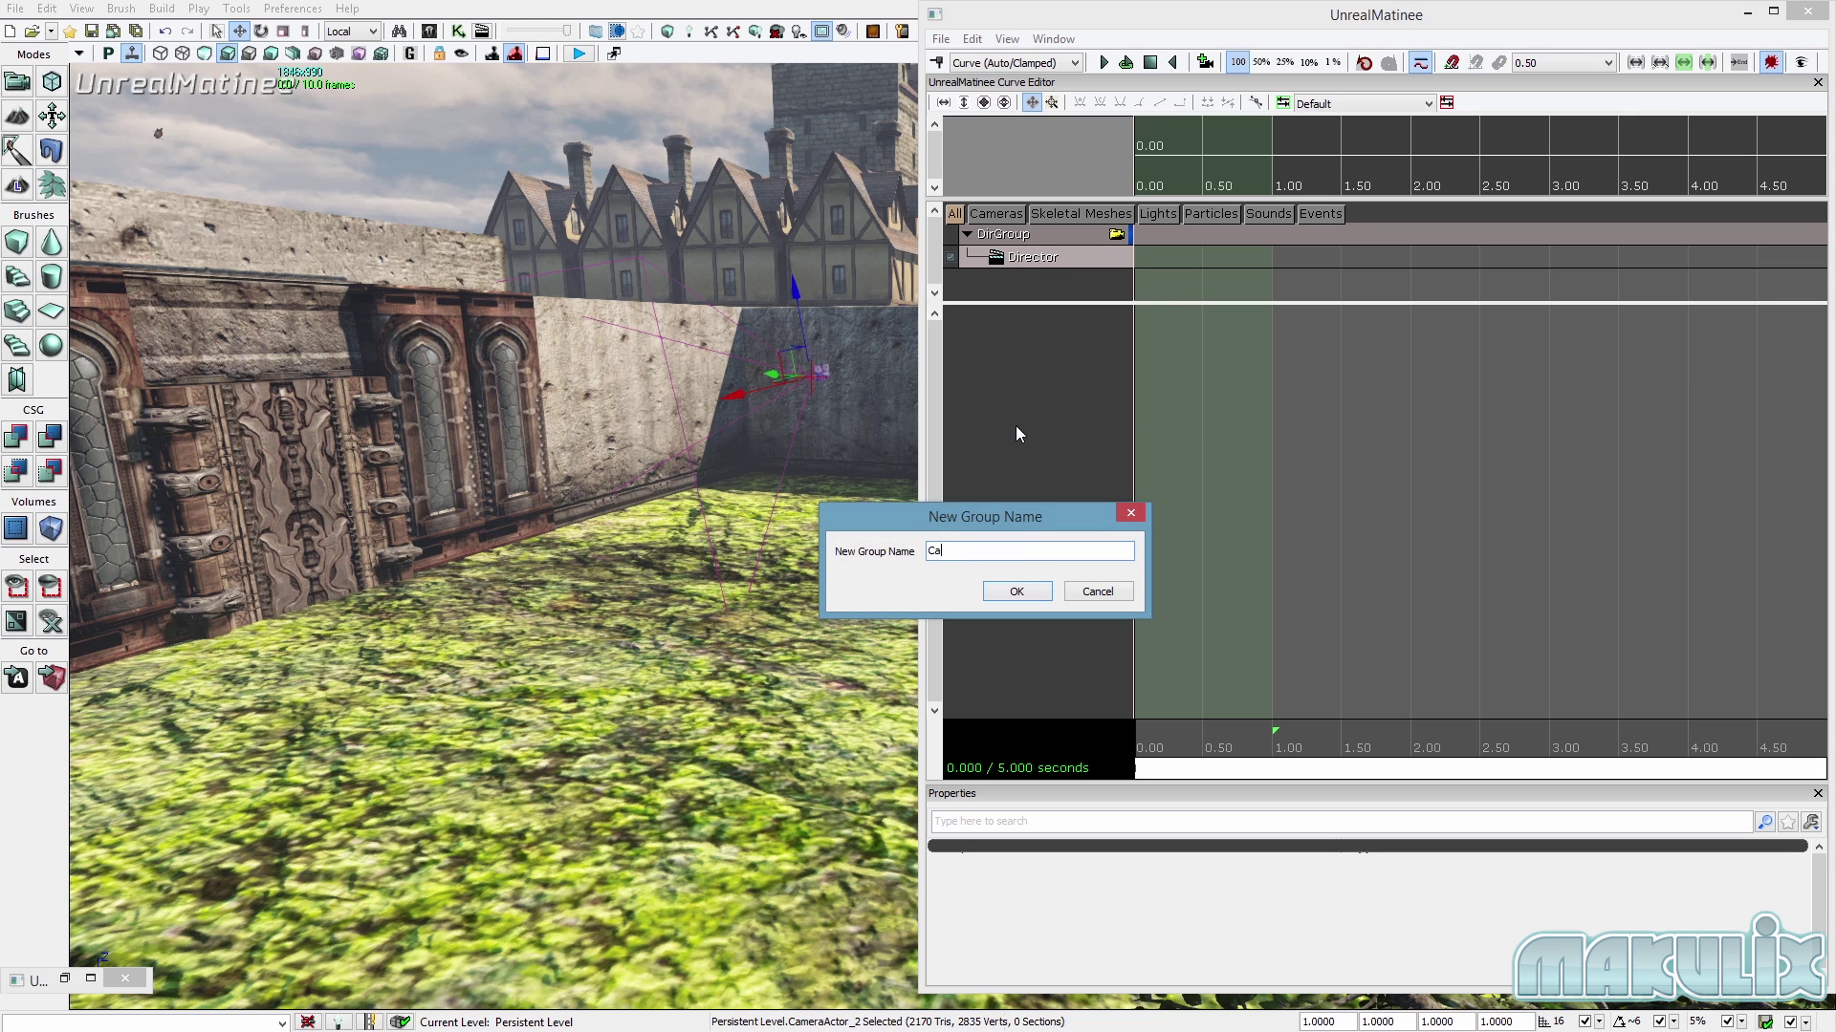
type("mera1")
key("Return")
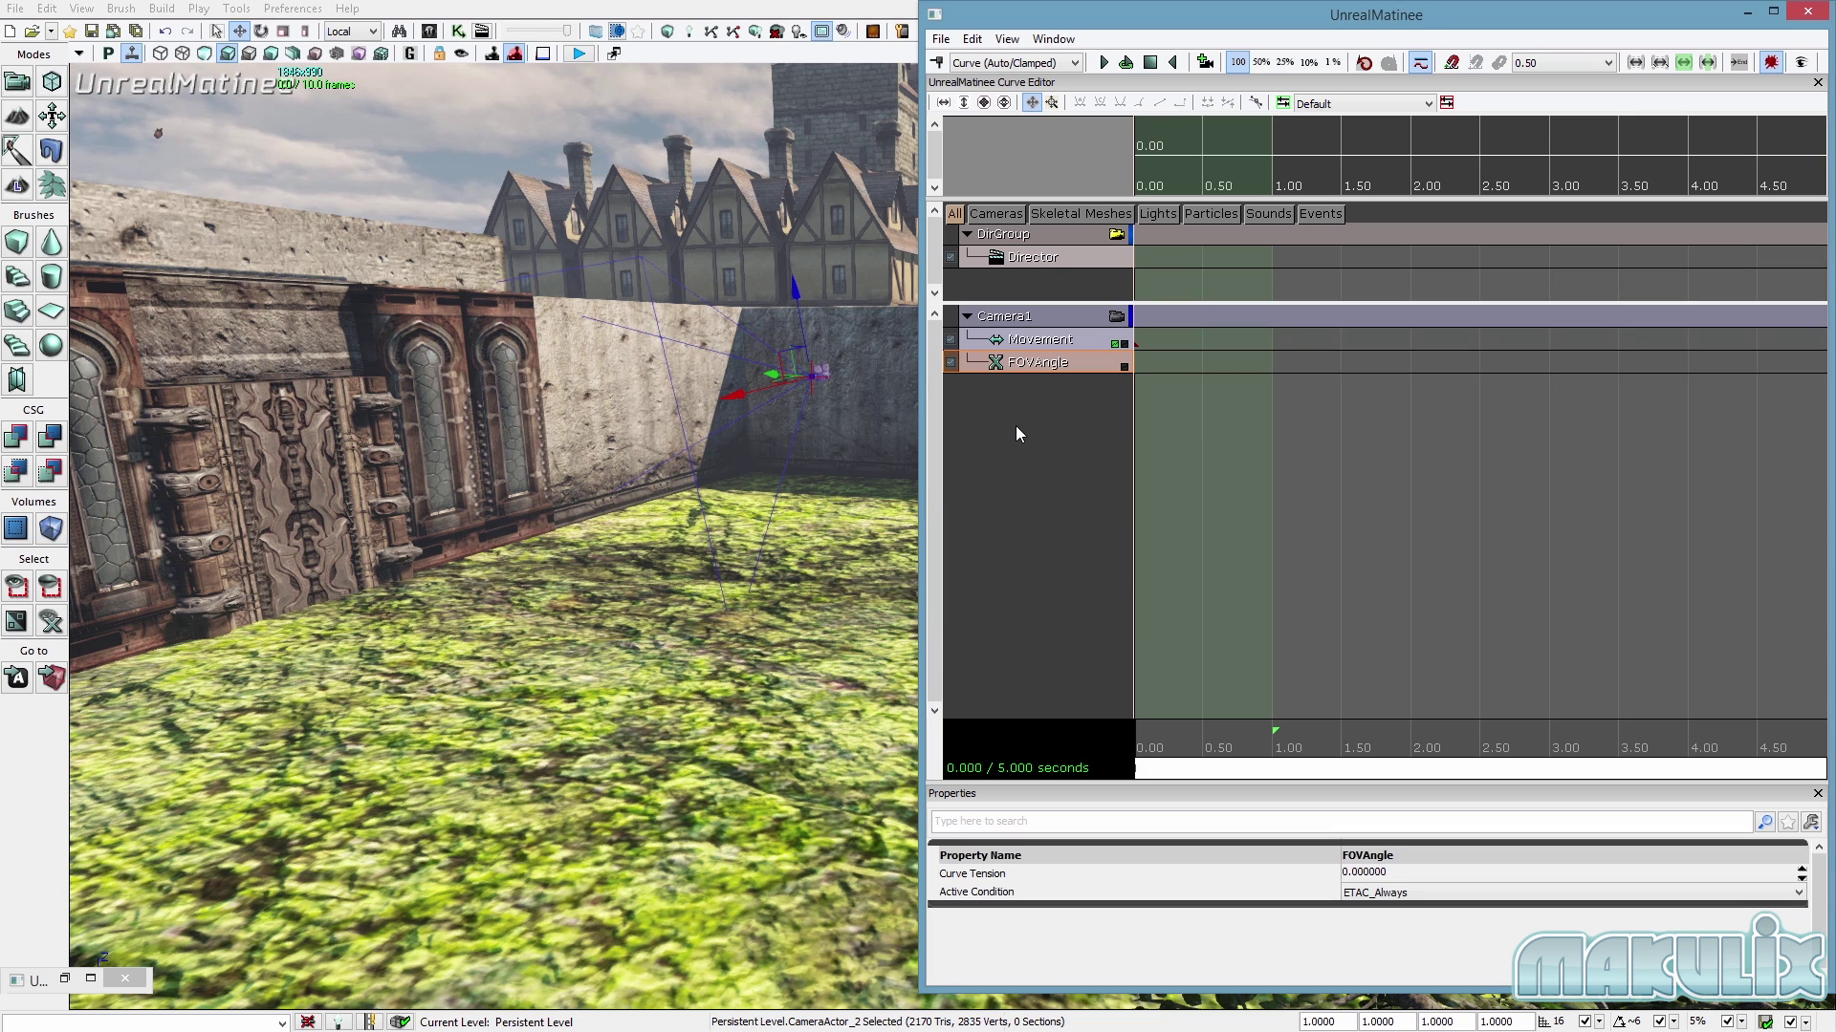
Lock the viewport to the camera and add a key at about 3.01 seconds on Camera1's Movement track.
left_click(1032, 342)
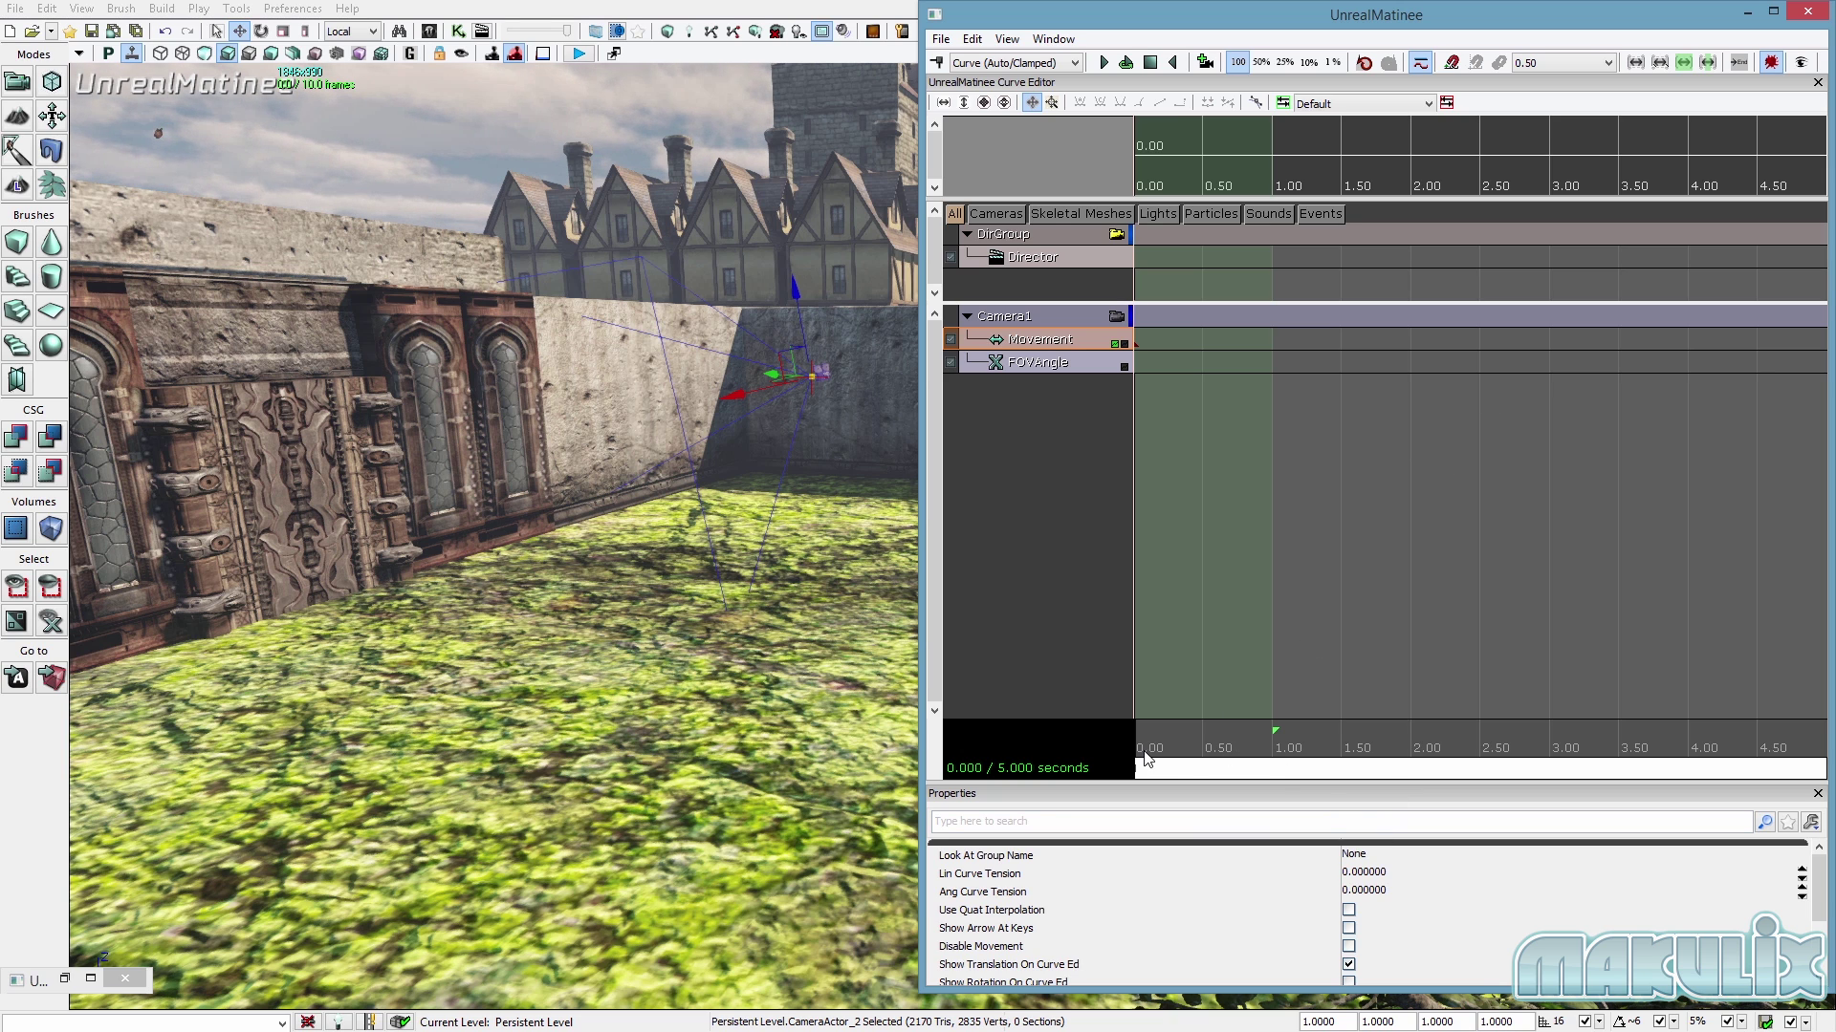
left_click(467, 54)
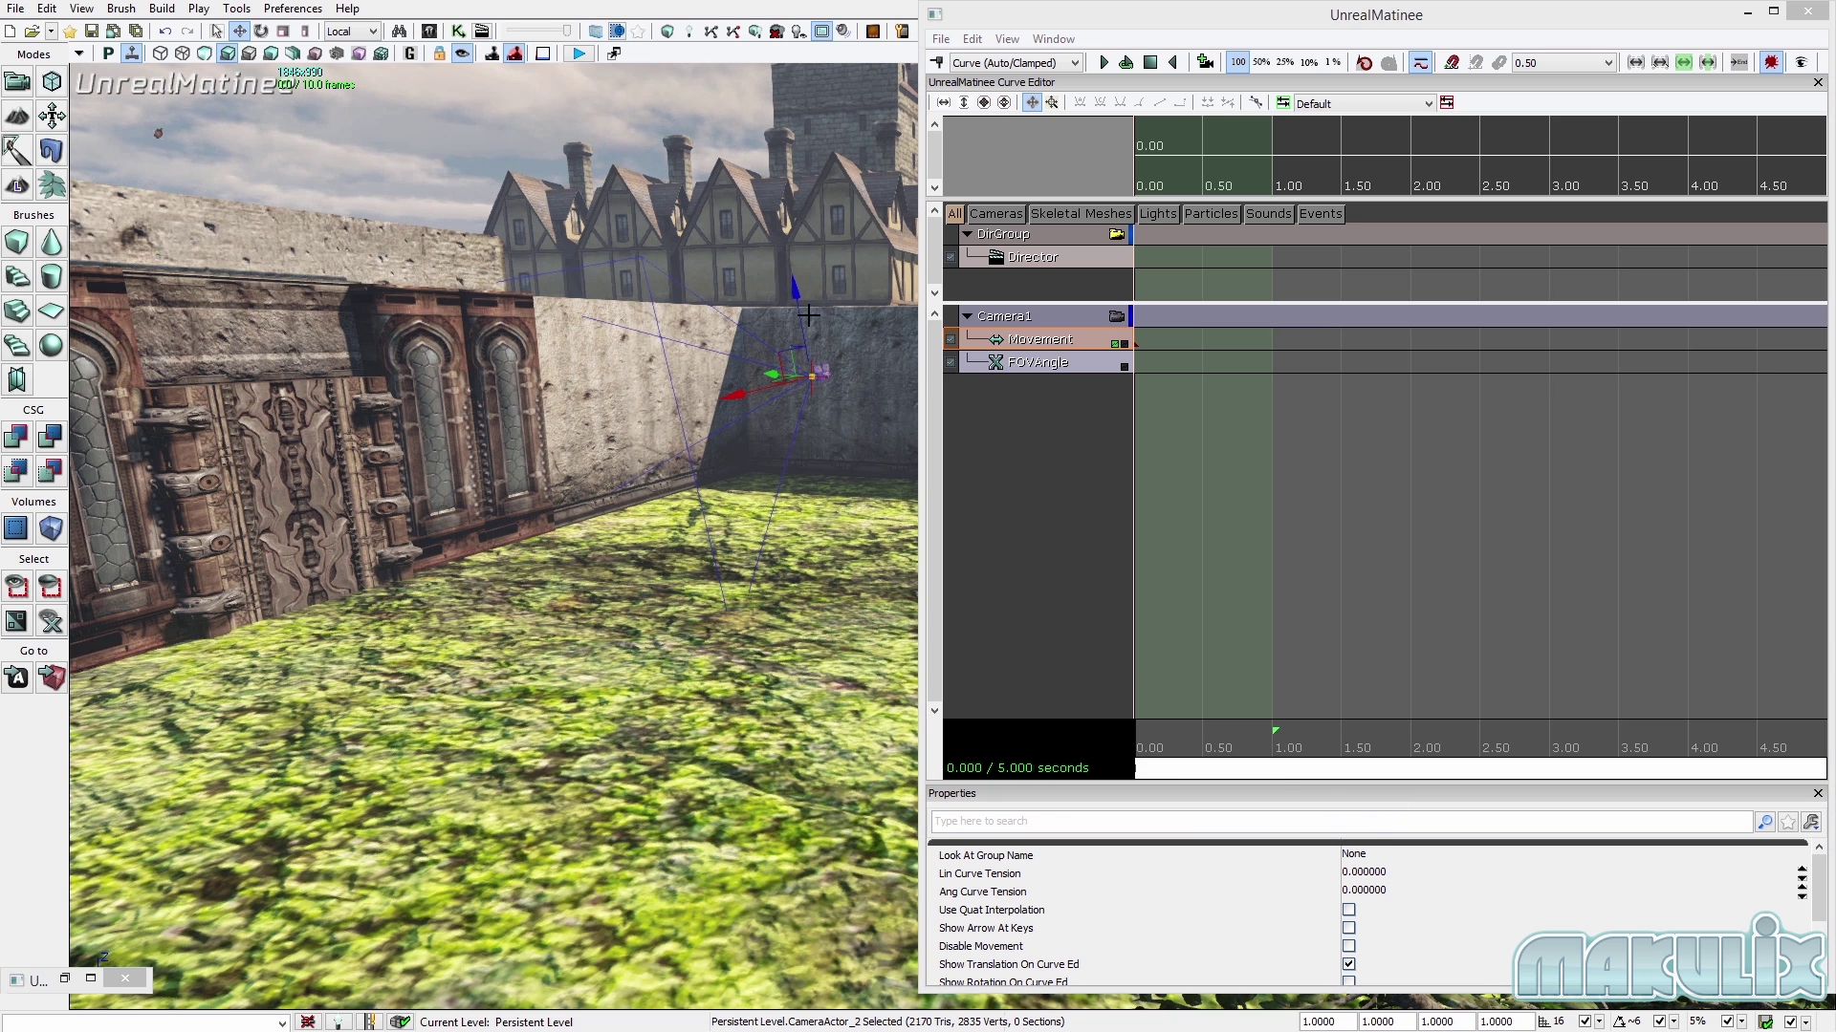
right_click_drag(823, 374, 764, 374)
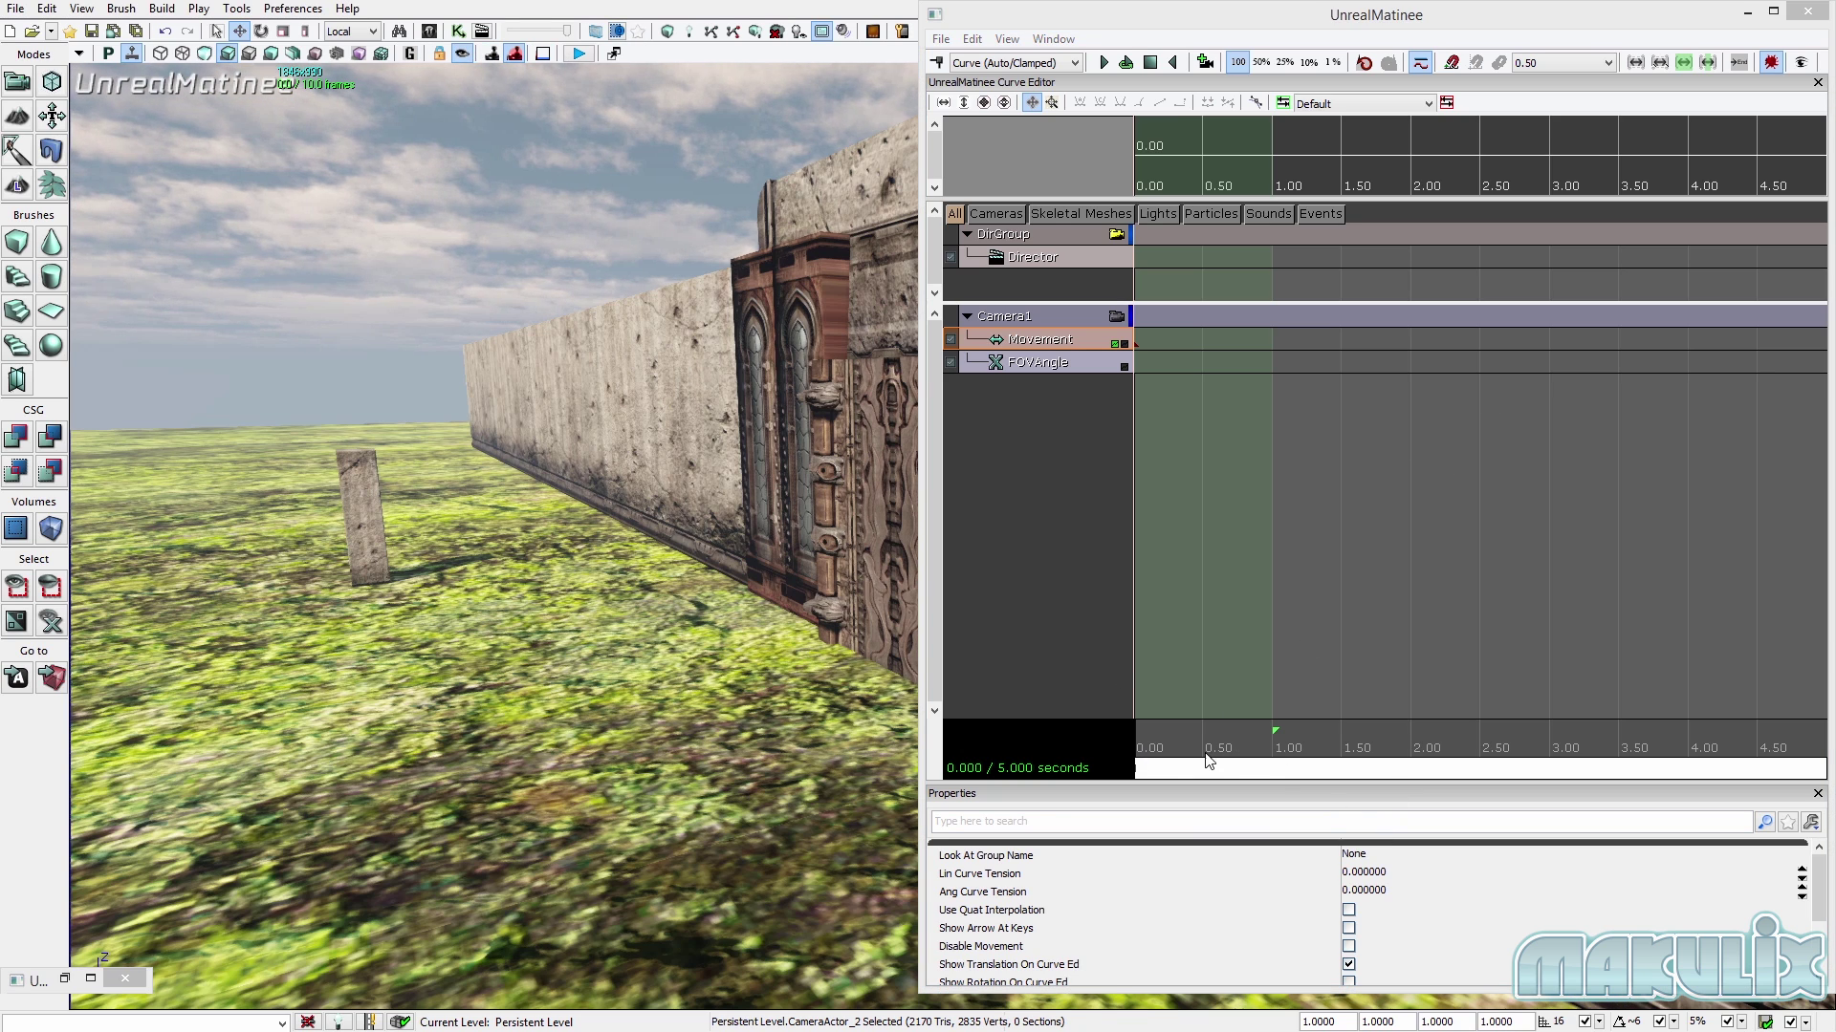
left_click_drag(1202, 756, 1552, 760)
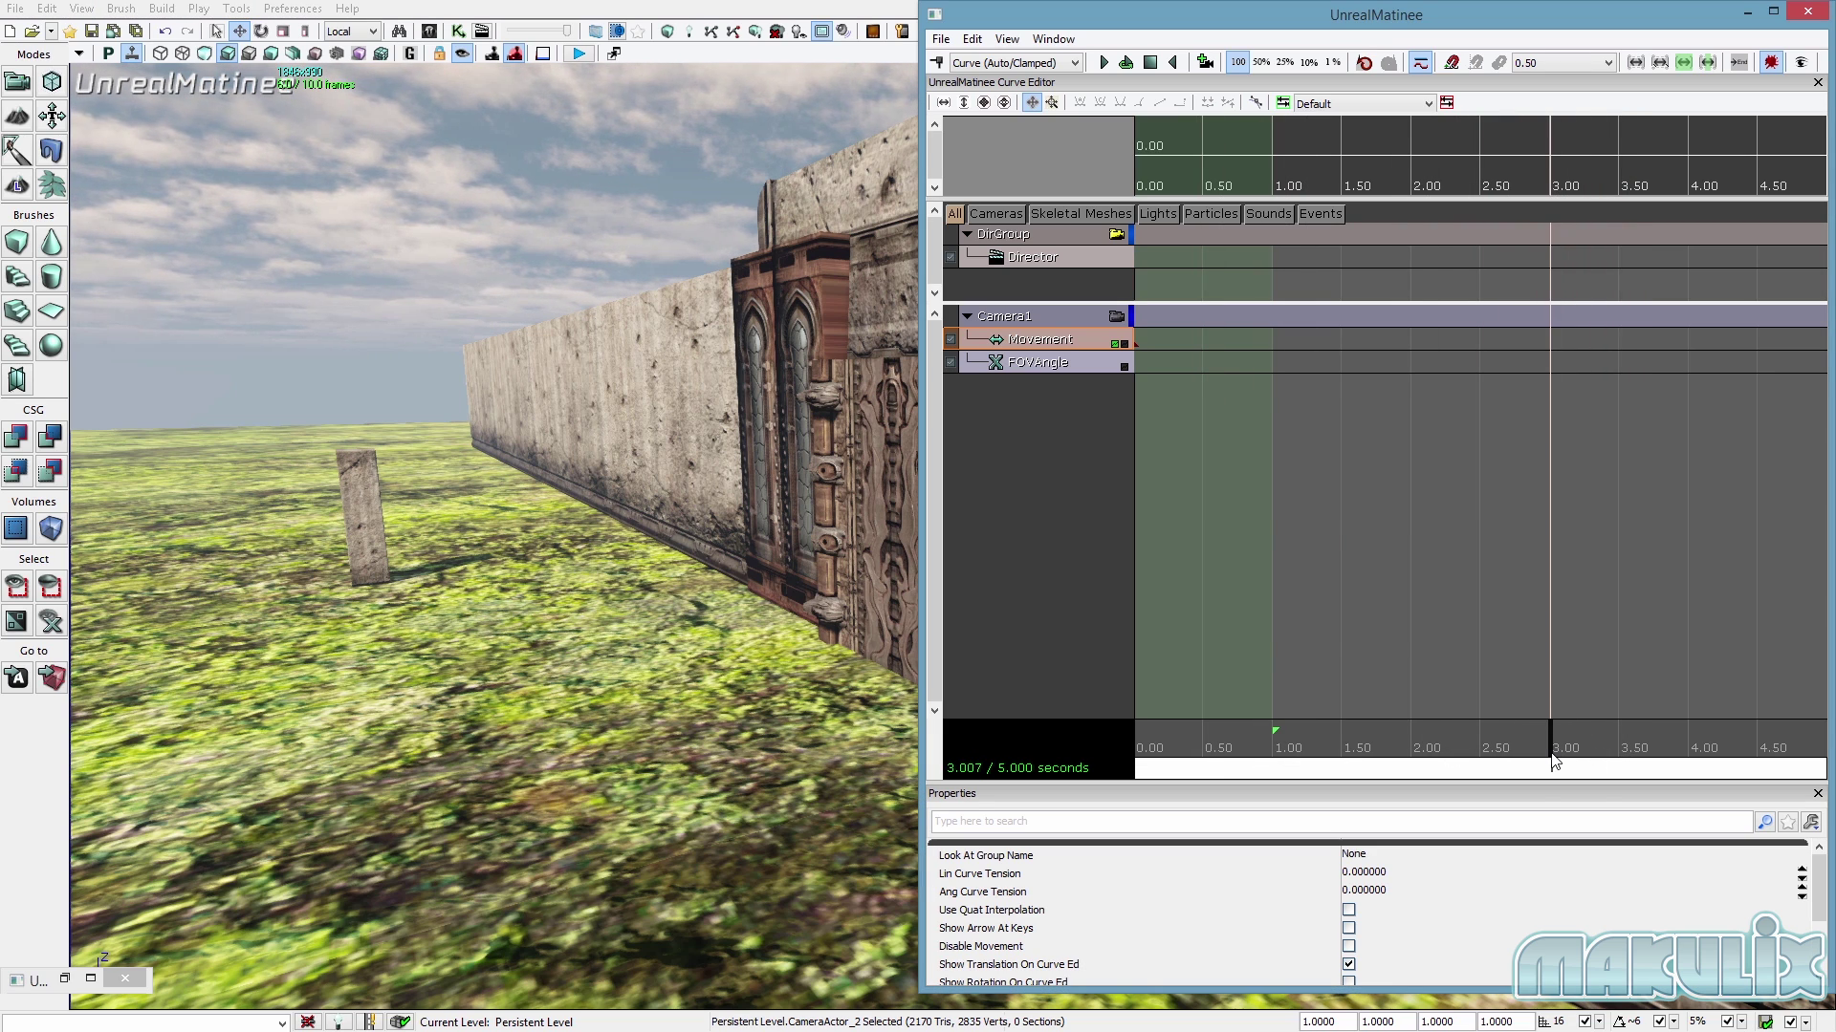
key("Return")
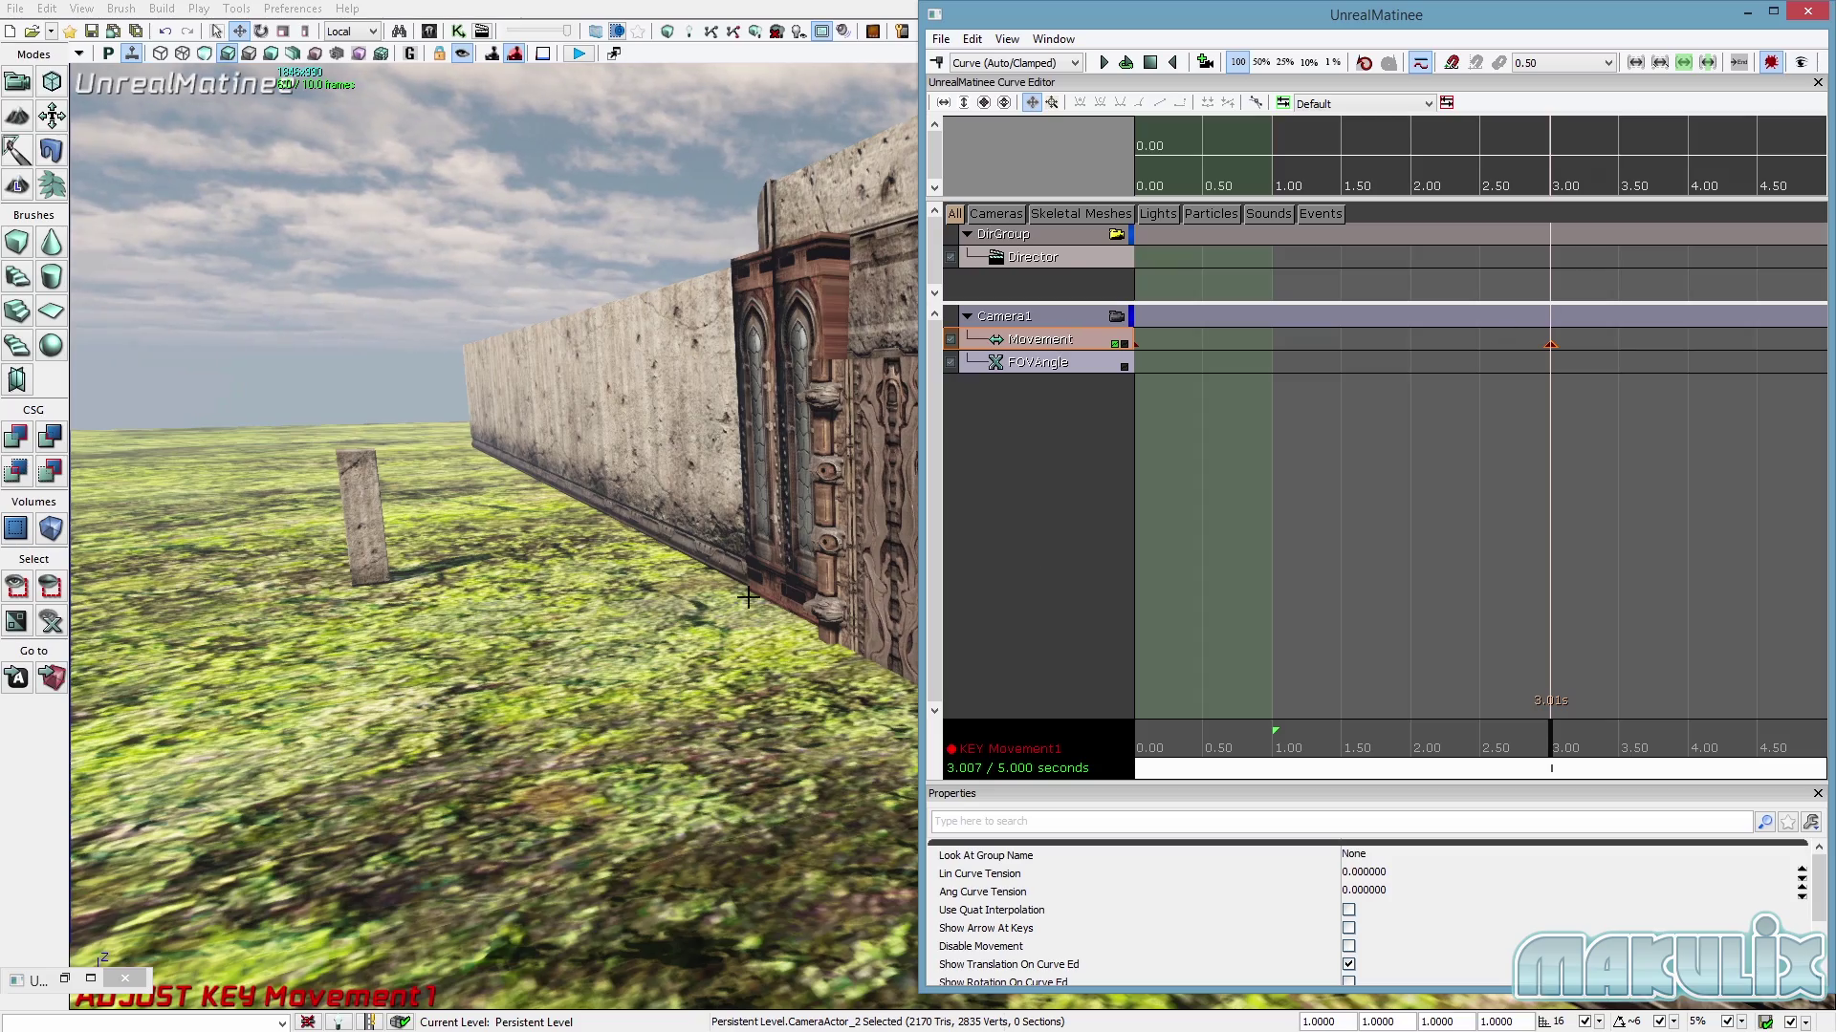
Reposition the locked camera view around the gate to set the pose of the Movement key at about 3.01 seconds.
left_click(1748, 13)
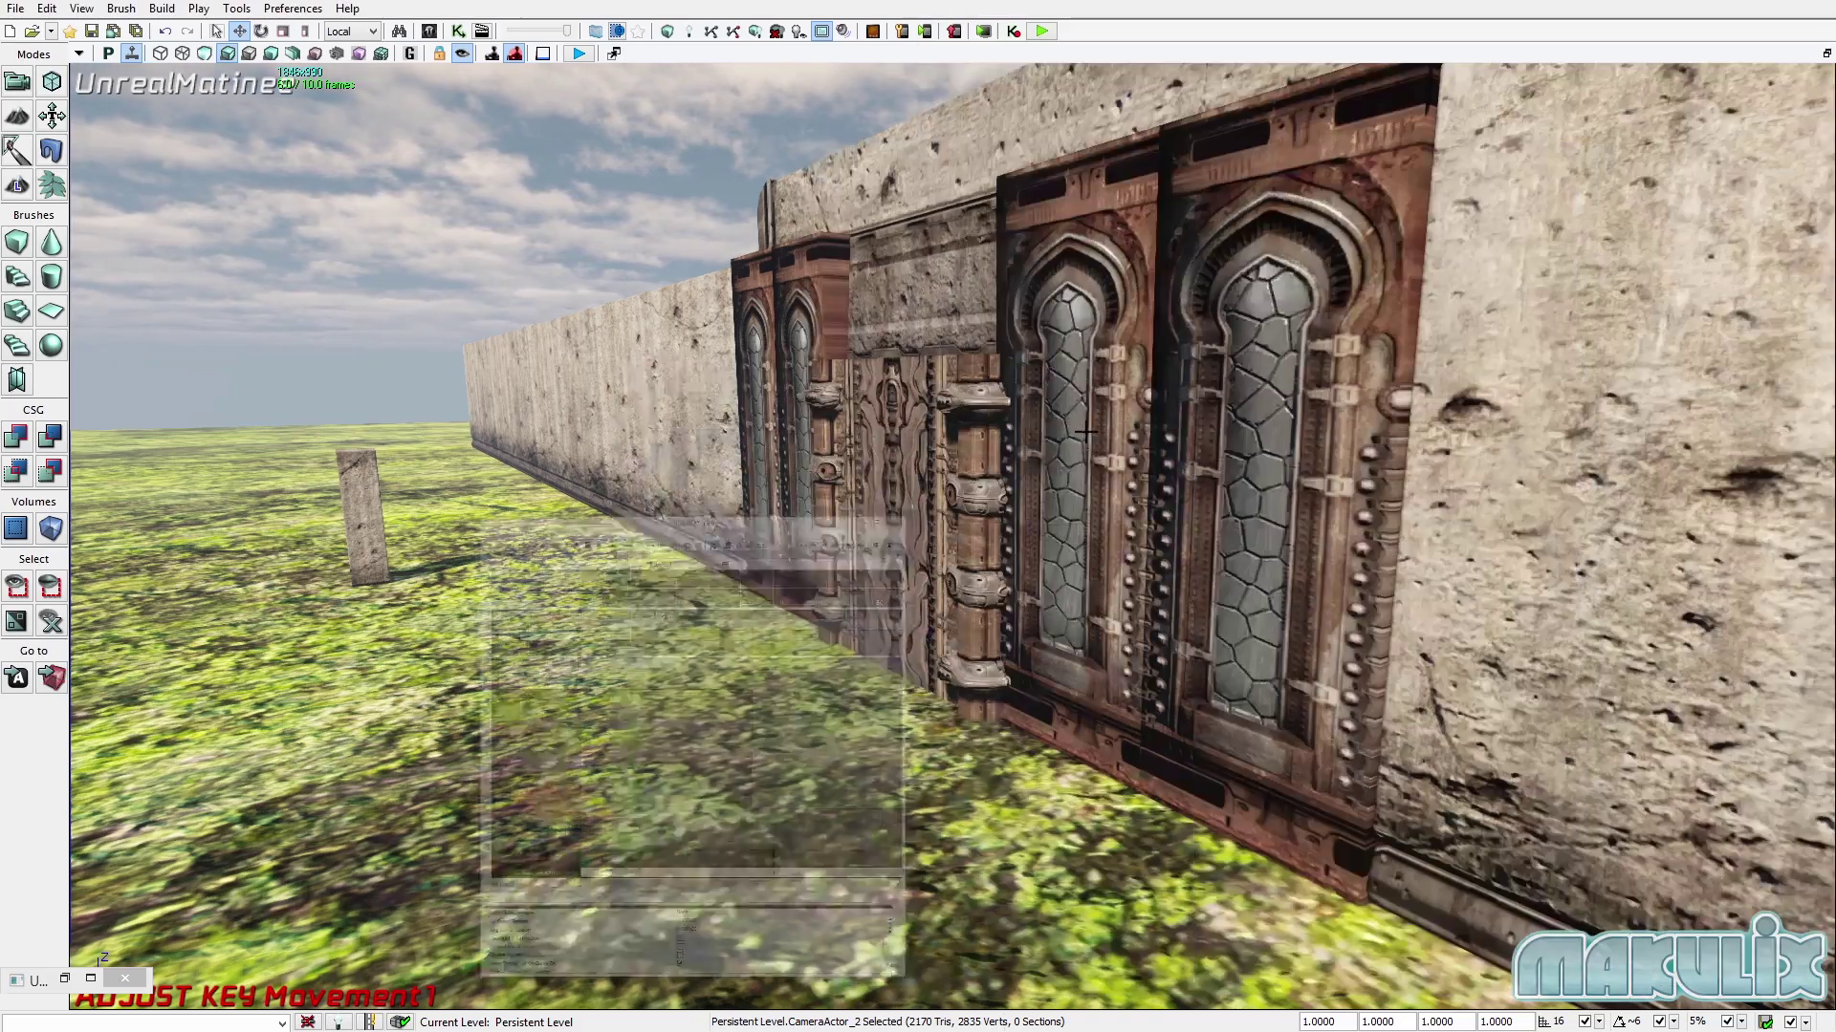
right_click_drag(952, 535, 1281, 497)
mouse_move(996, 497)
right_mouse_down()
mouse_move(946, 544)
mouse_move(996, 497)
right_mouse_up()
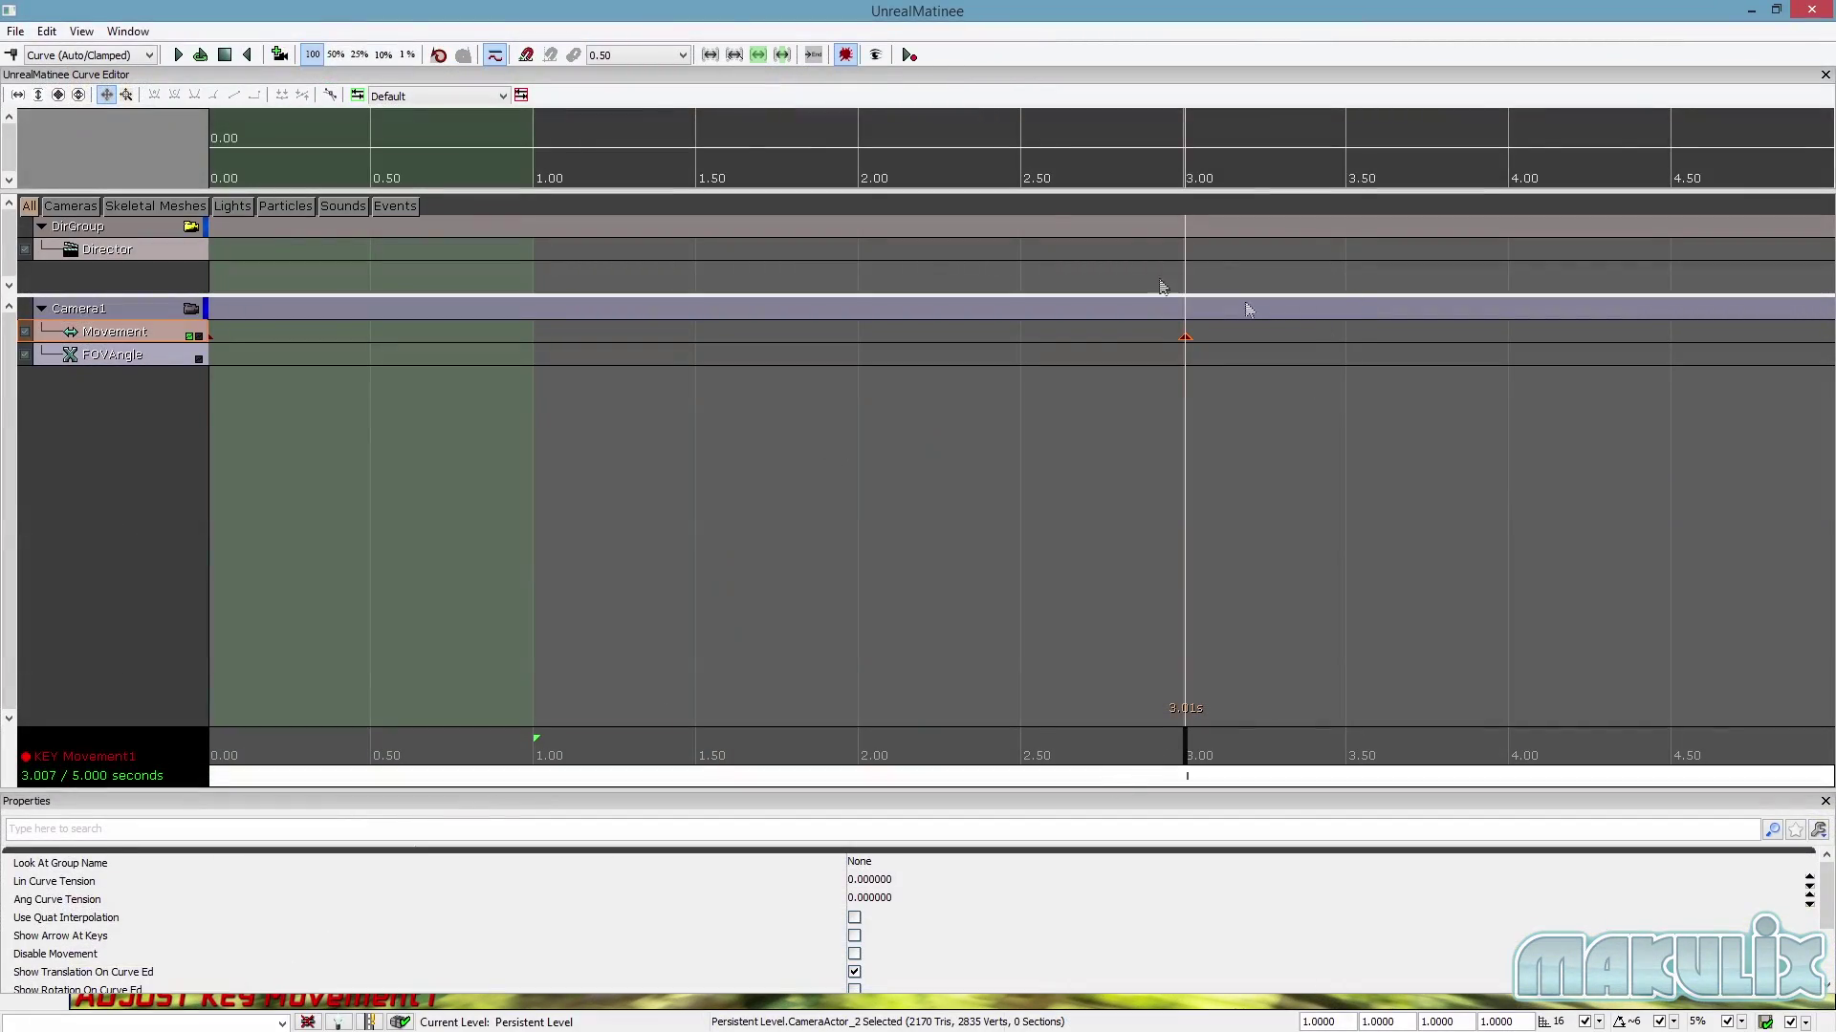
Add a cut to the Camera1 group at 0.00 seconds on the Director track.
left_click(125, 249)
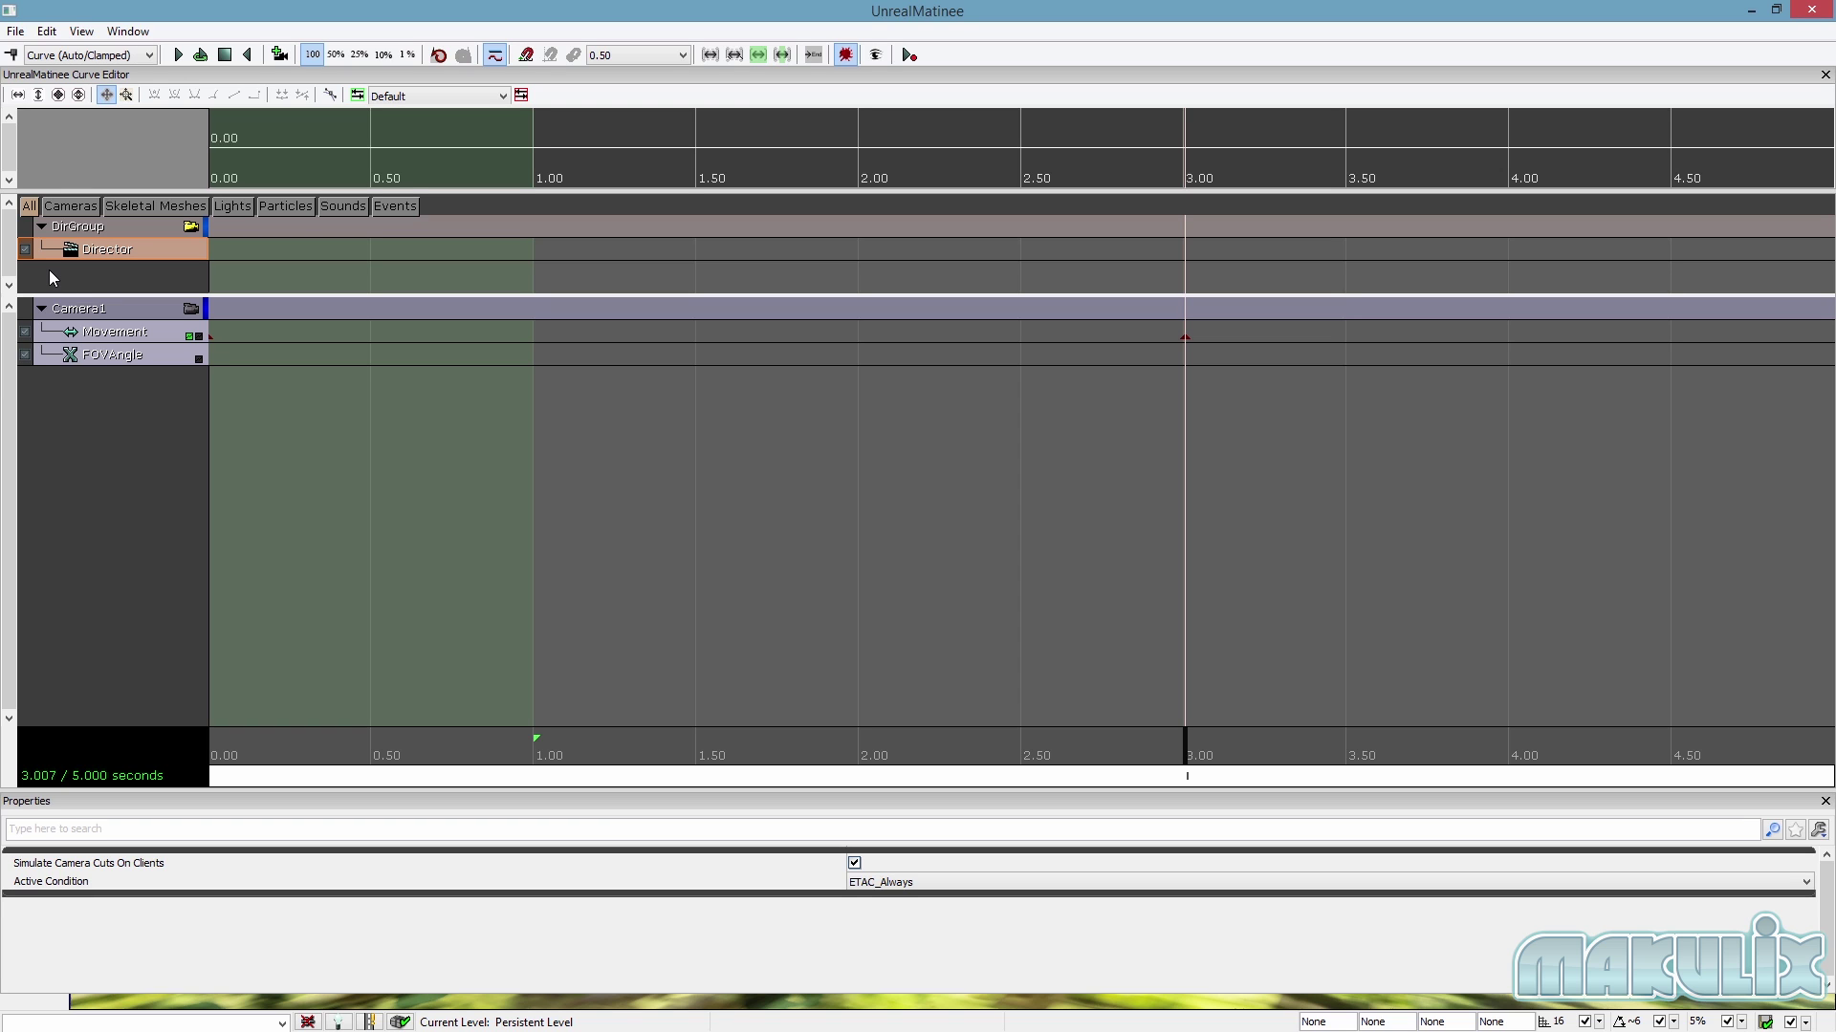
key("ctrl+z")
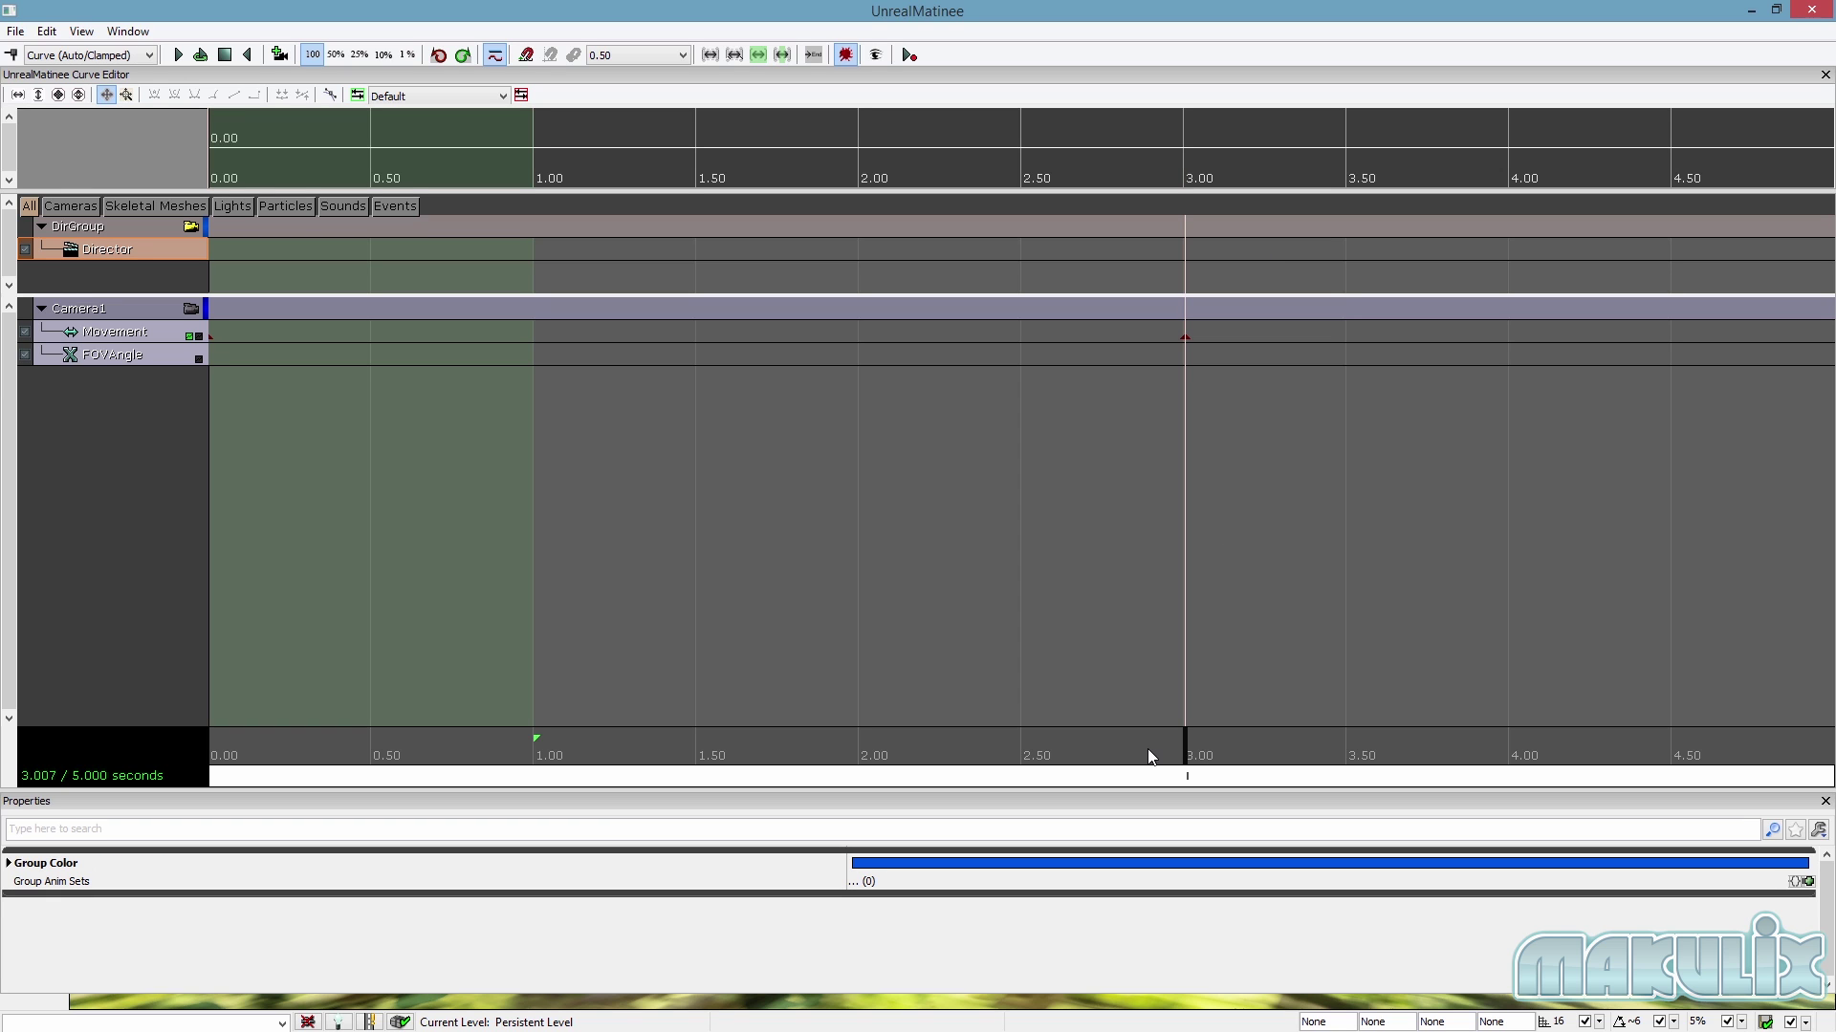
left_click_drag(1190, 748, 134, 737)
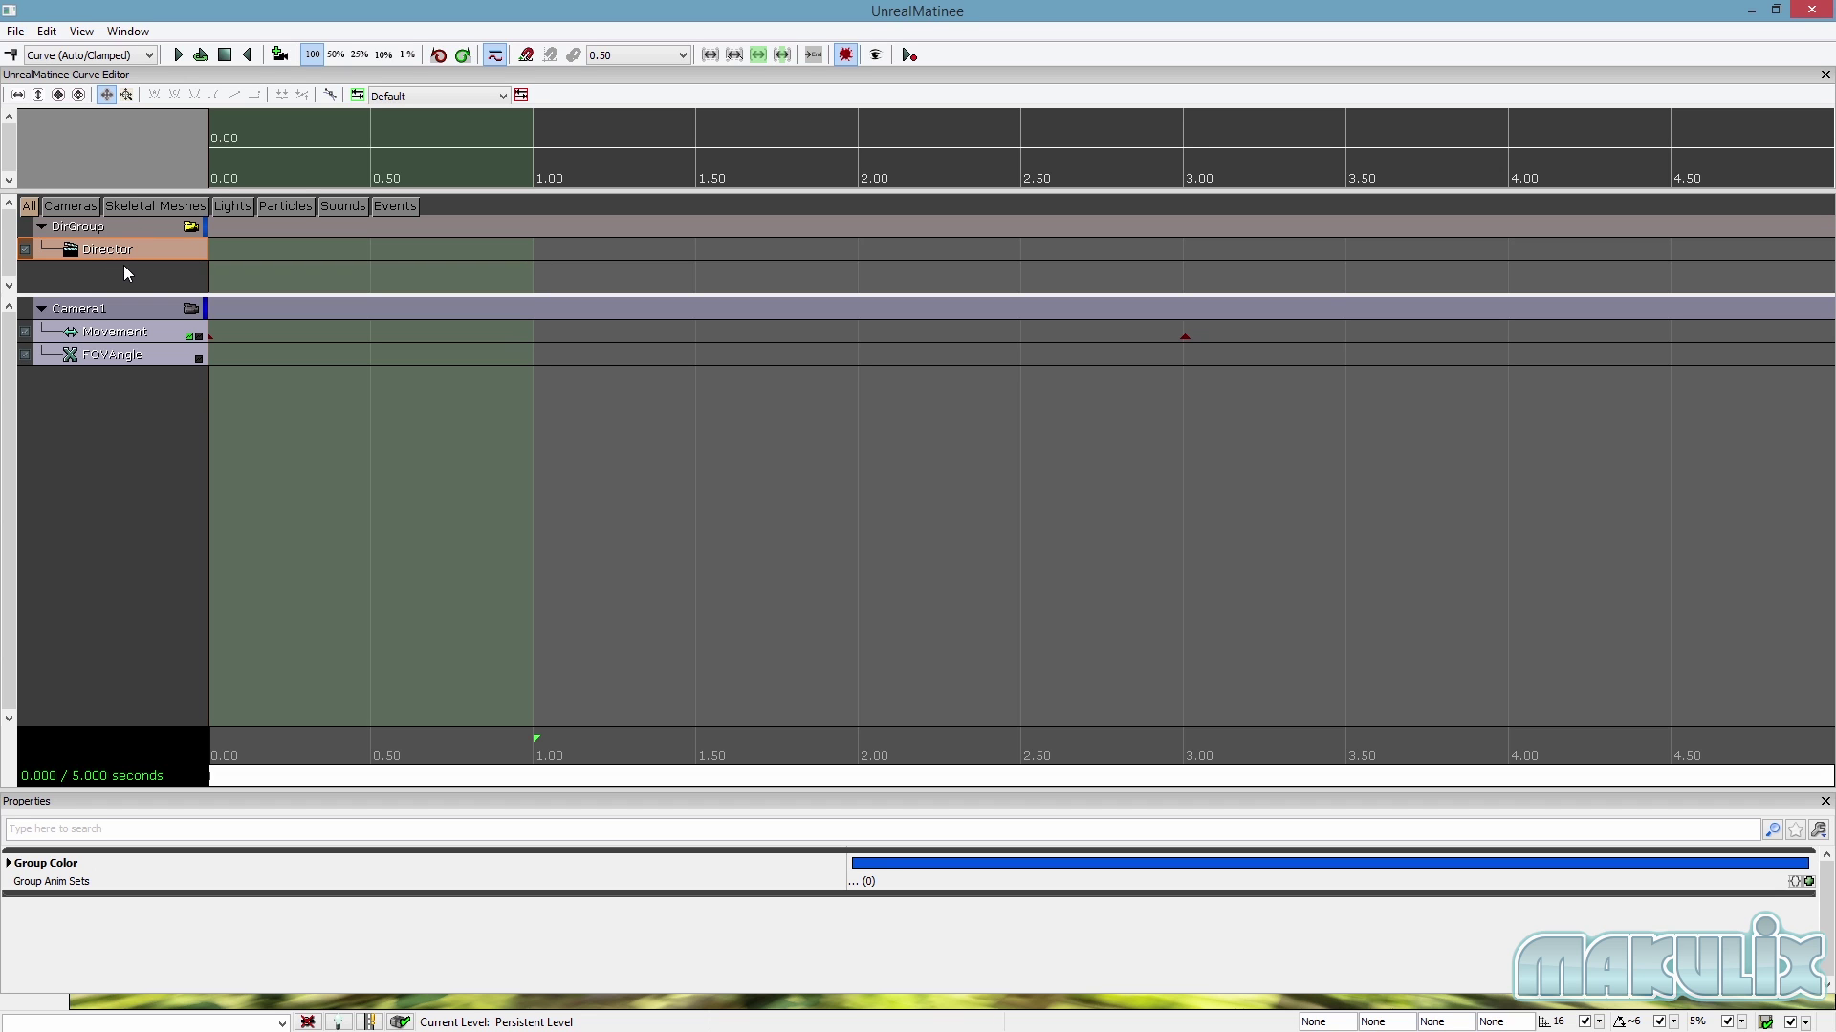
key("Return")
left_click(801, 513)
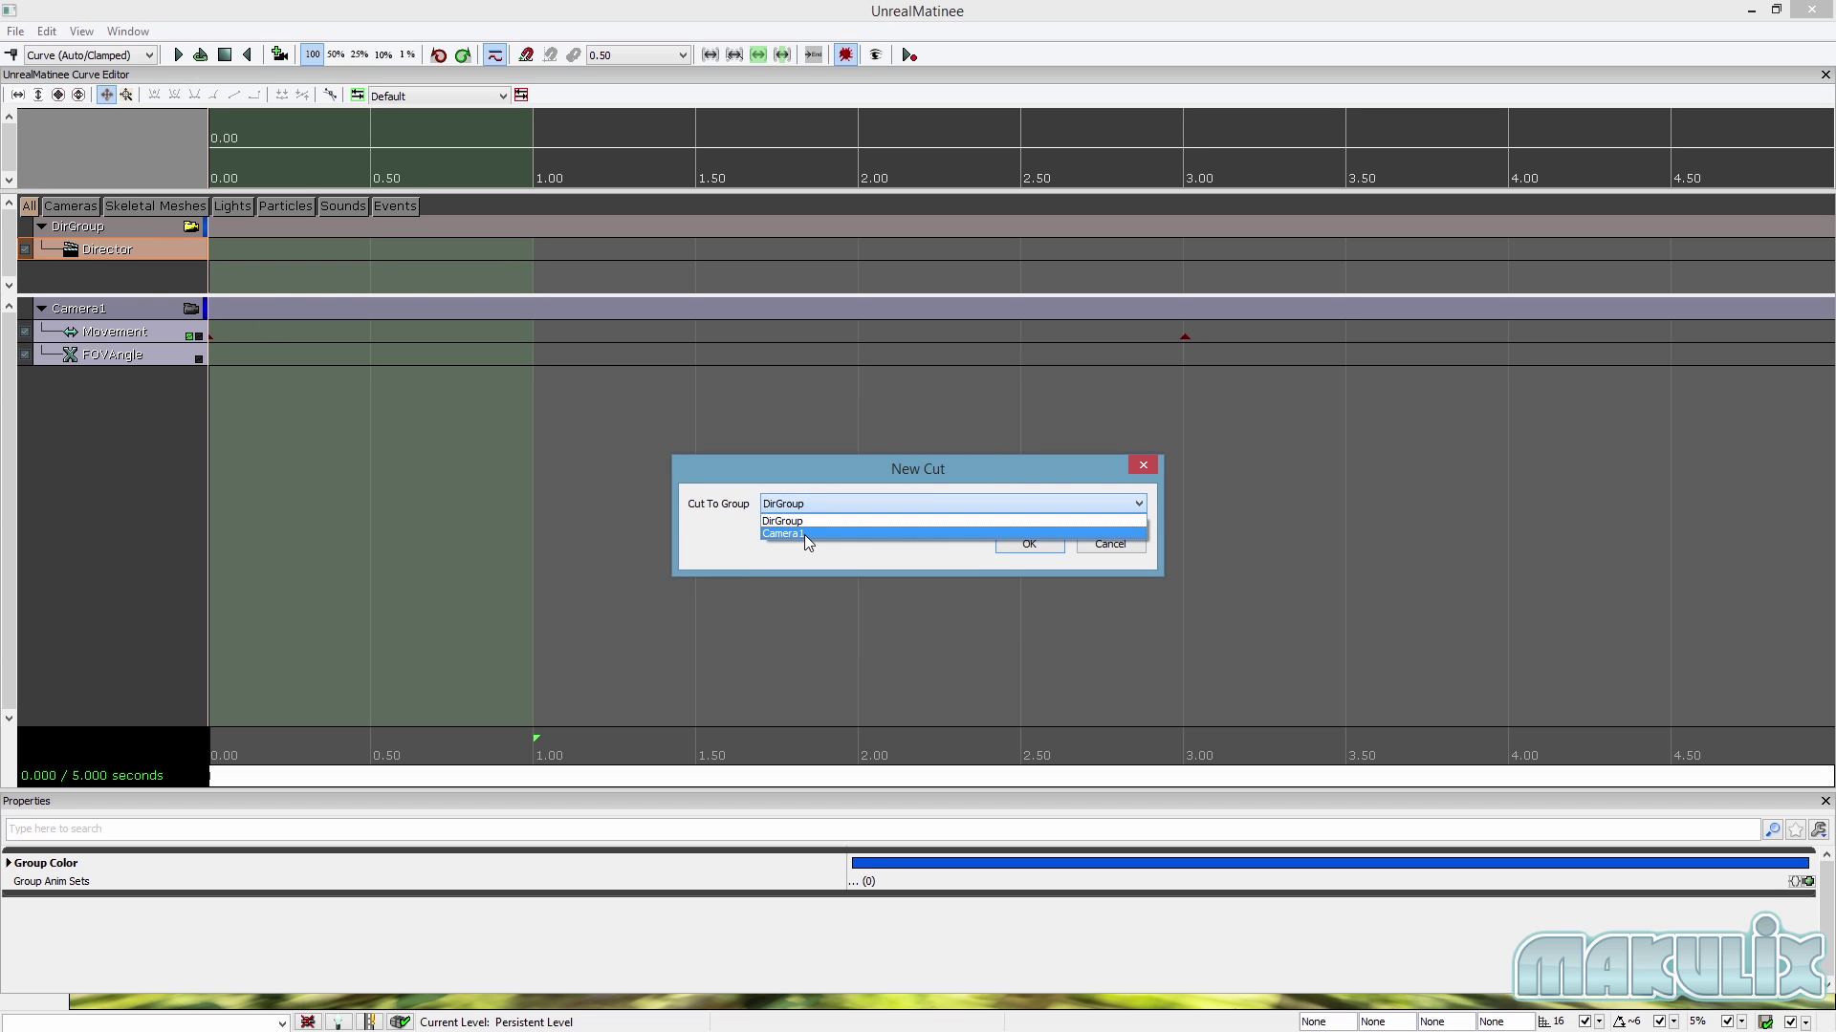
left_click(805, 536)
left_click(1057, 548)
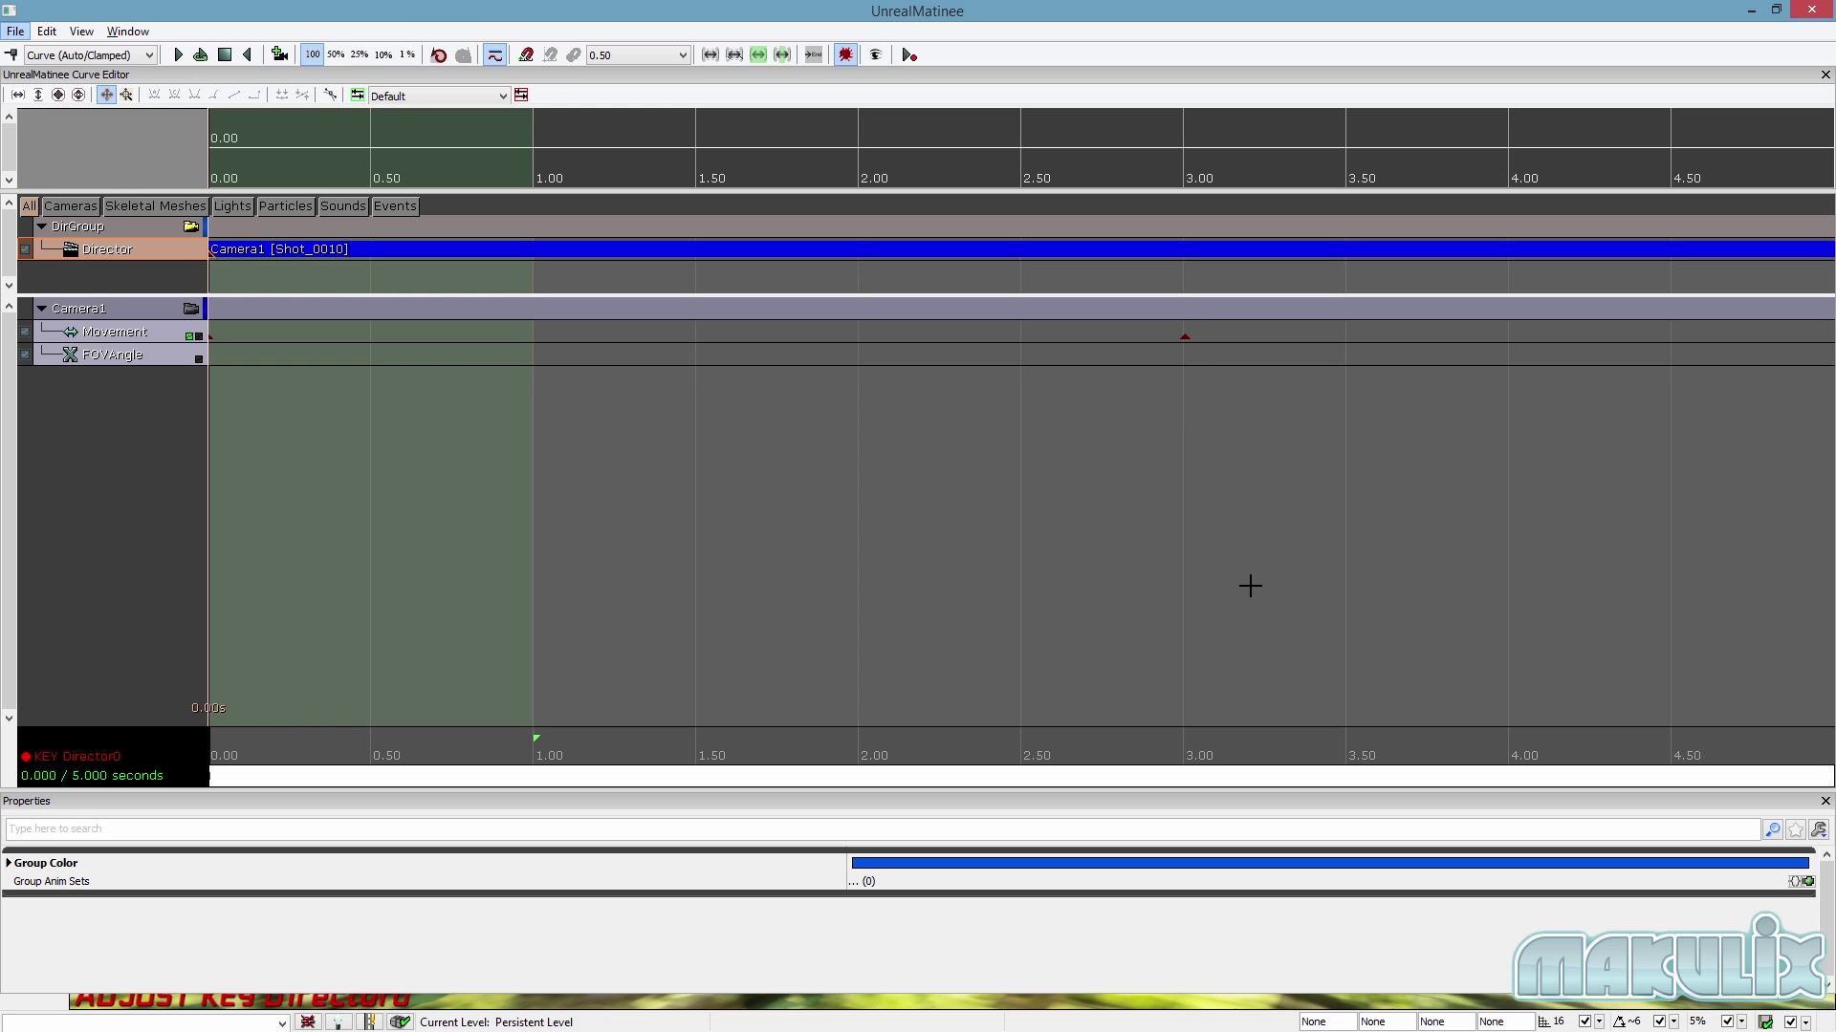
Shorten the Matinee sequence to about 3.49 seconds and close the Matinee editor.
scroll(1249, 586, "down", 5)
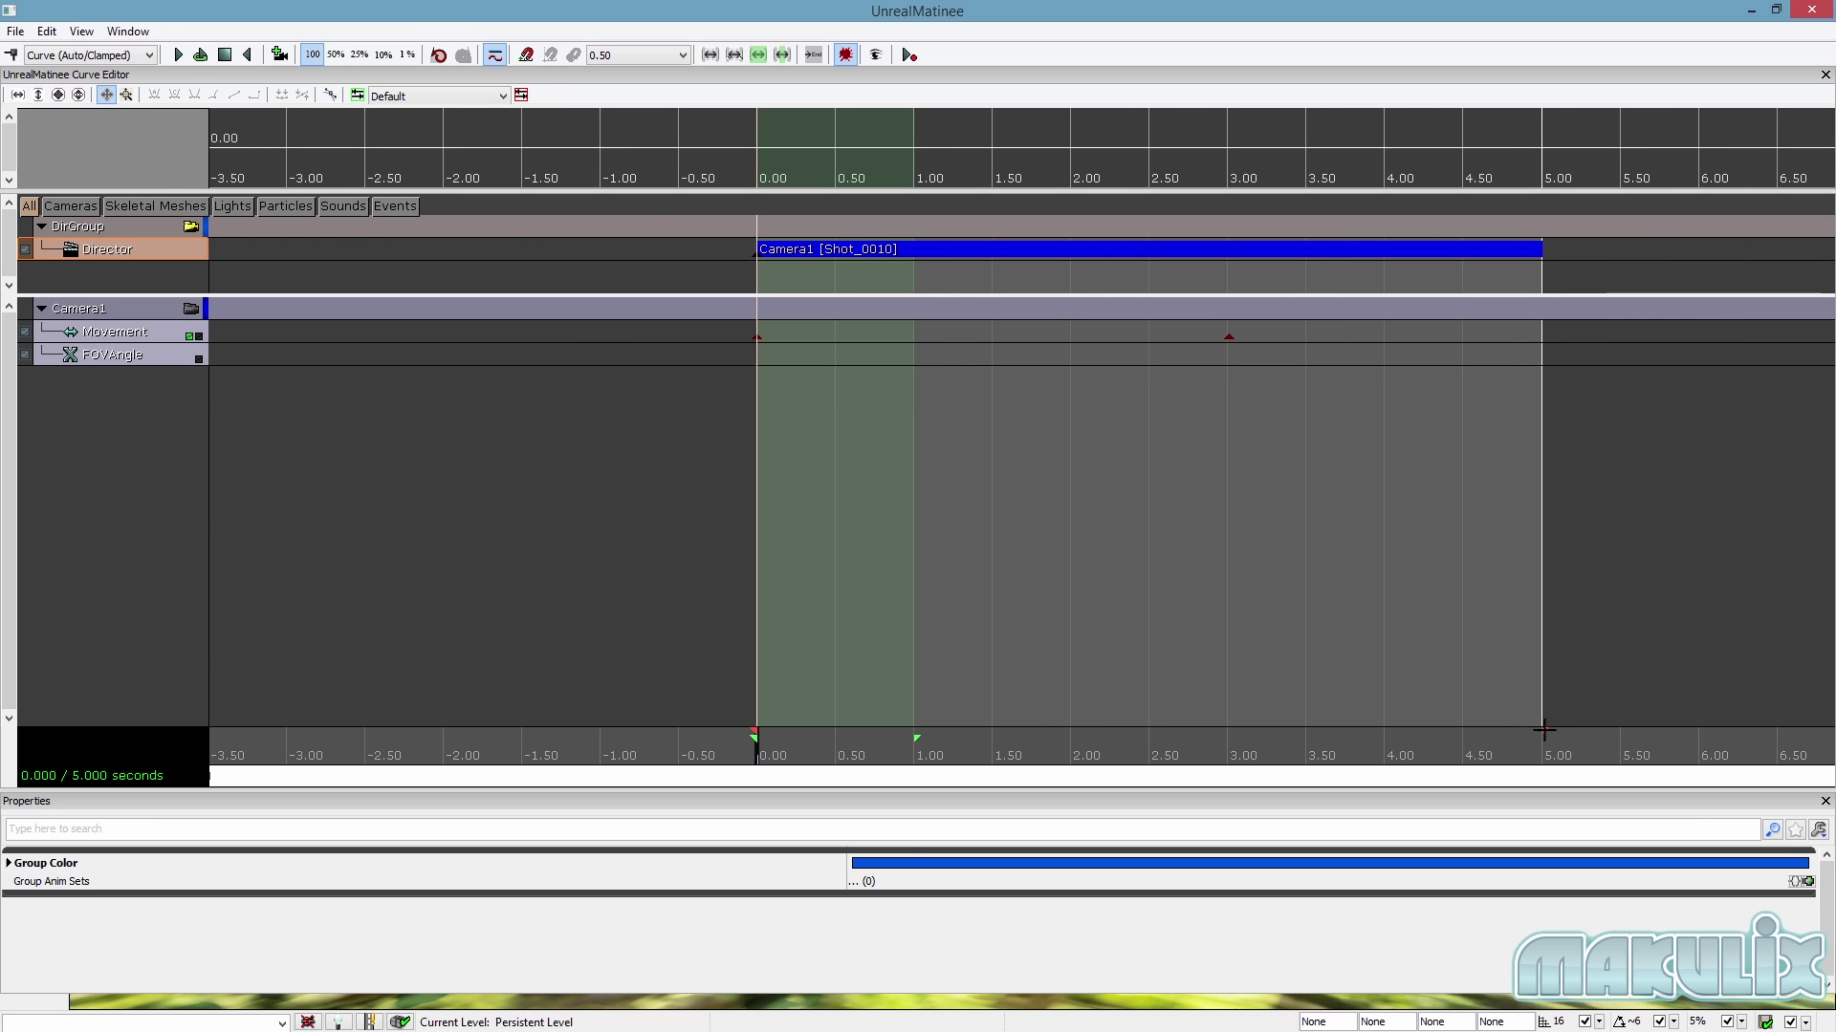
mouse_move(1543, 730)
left_mouse_down()
mouse_move(1511, 755)
mouse_move(1195, 771)
mouse_move(1304, 776)
left_mouse_up()
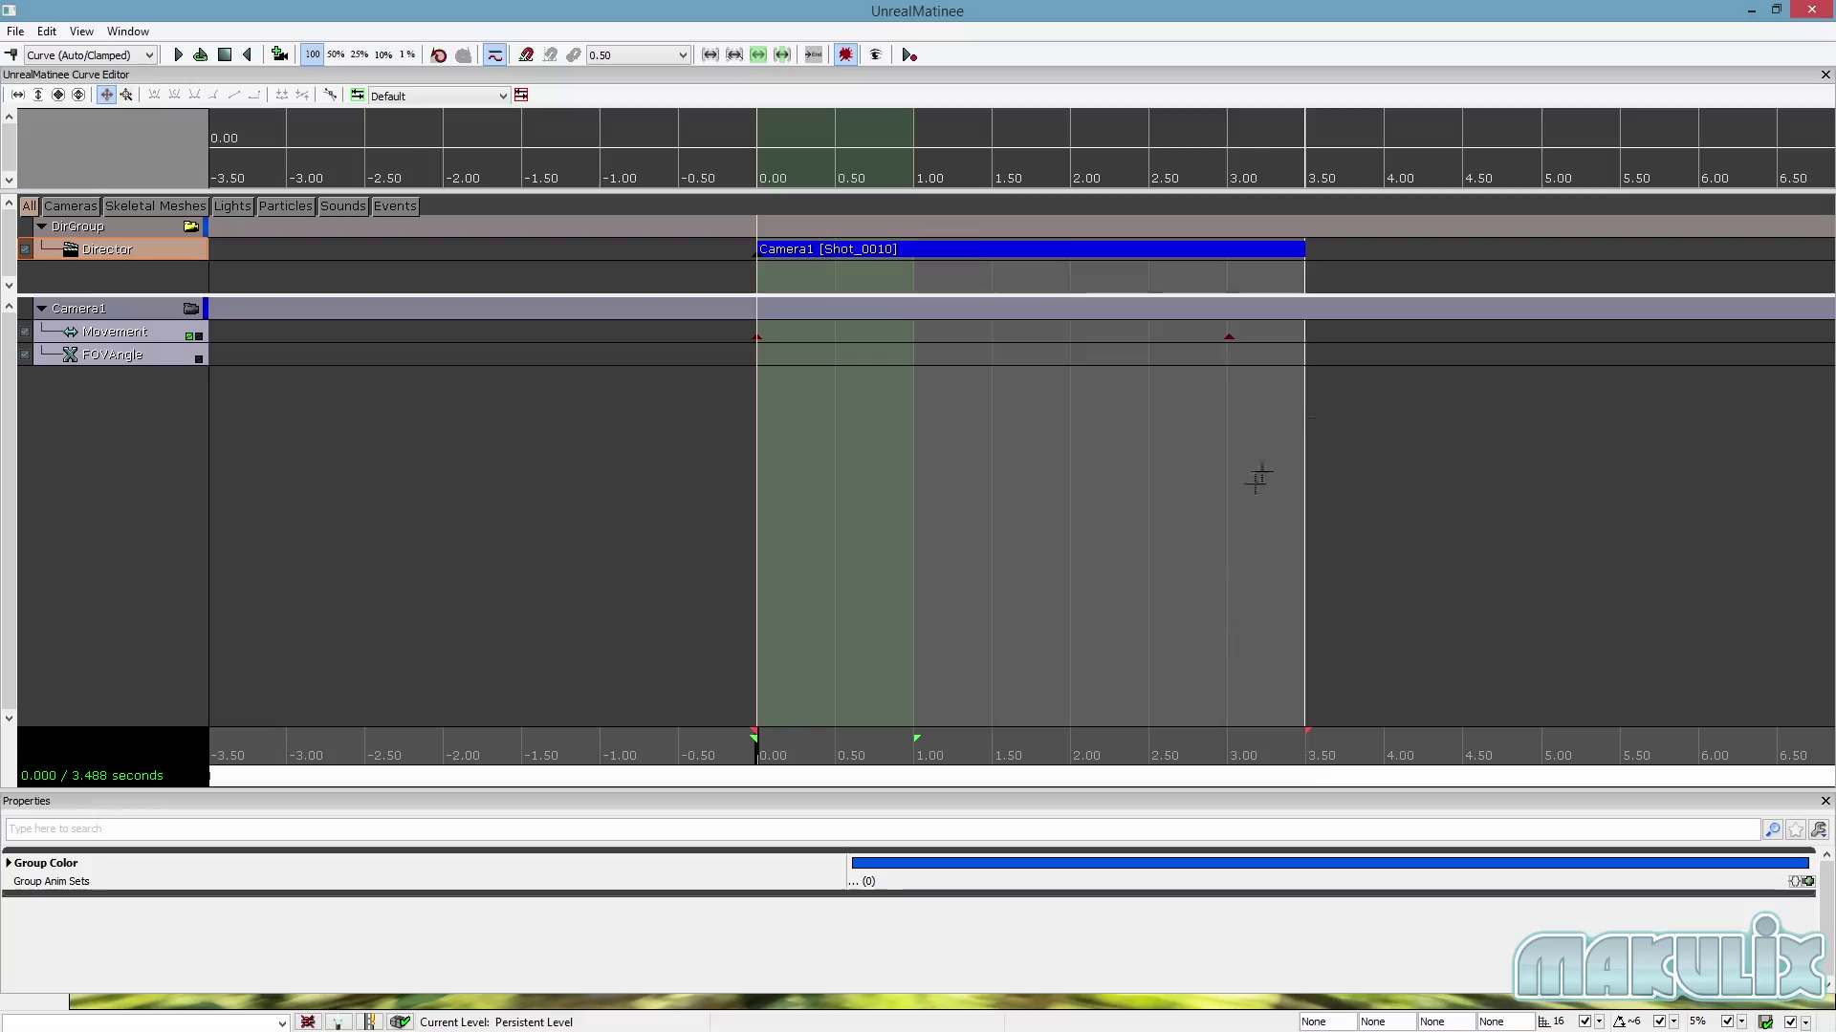
left_click(1814, 11)
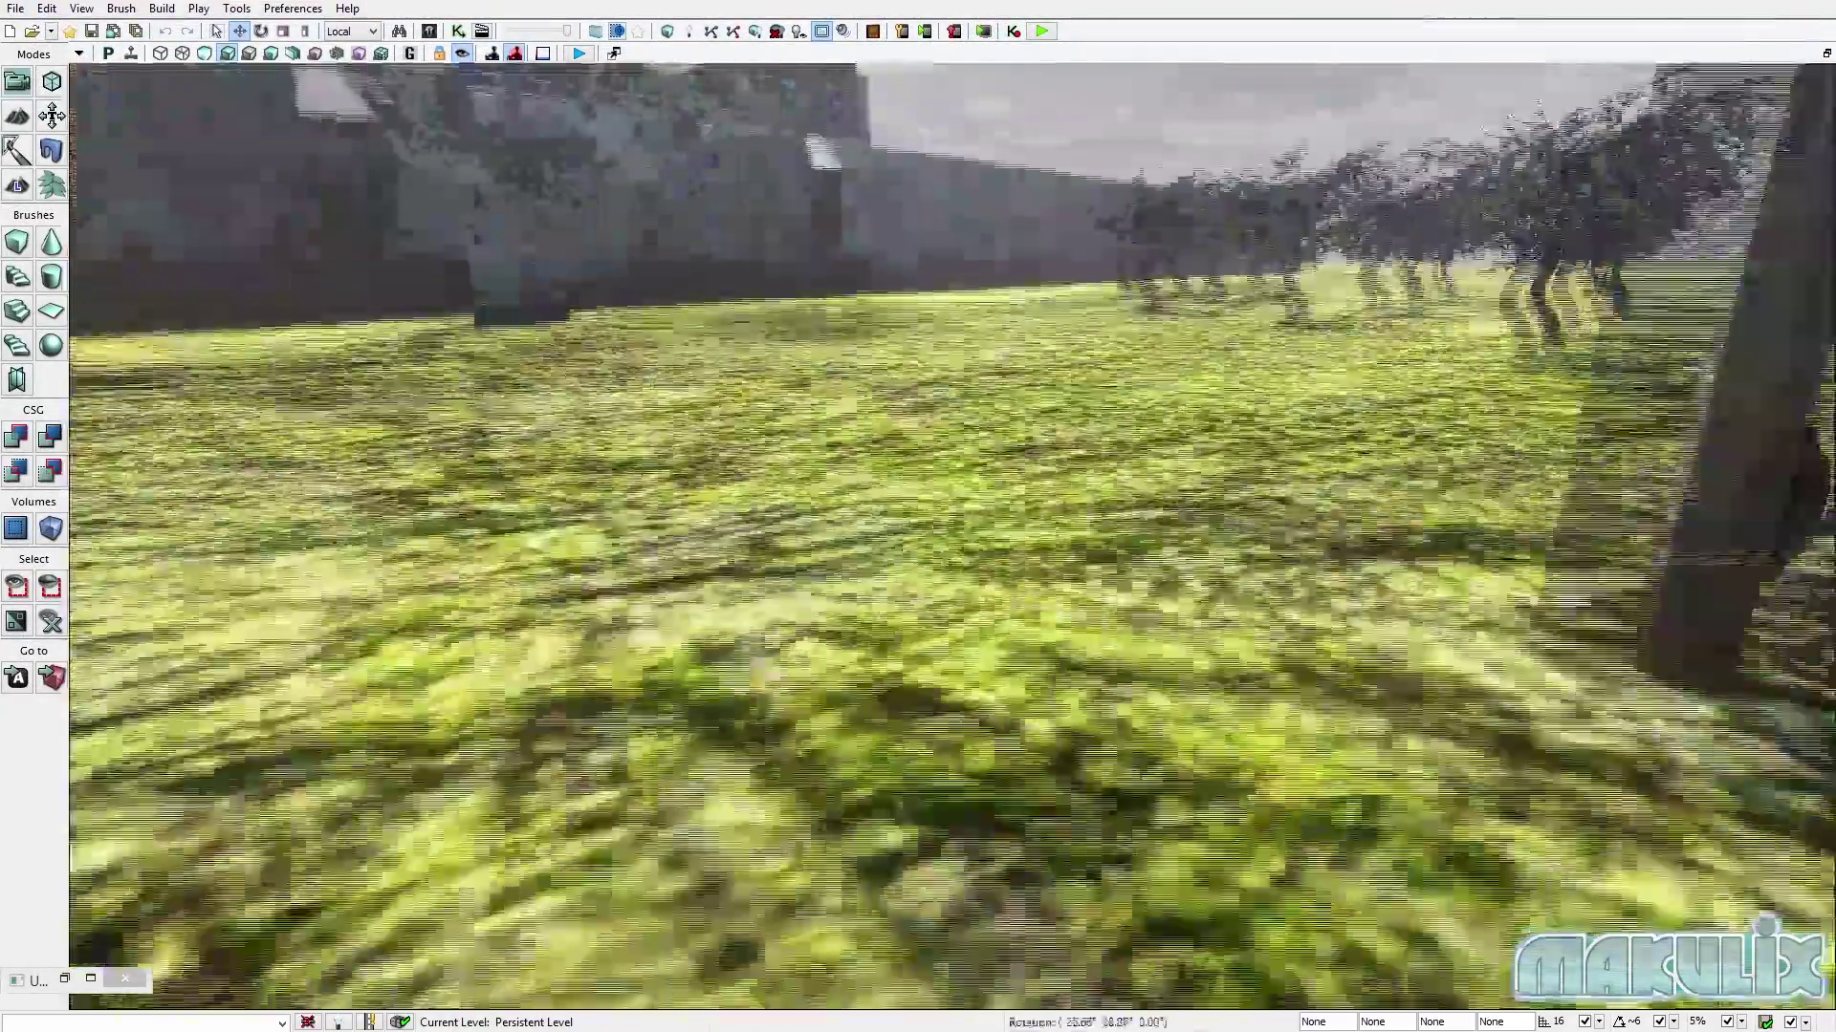
Open Kismet with the camera Matinee in view and place its window so the trigger in the level stays accessible.
right_click_drag(952, 535, 952, 463)
left_click(458, 31)
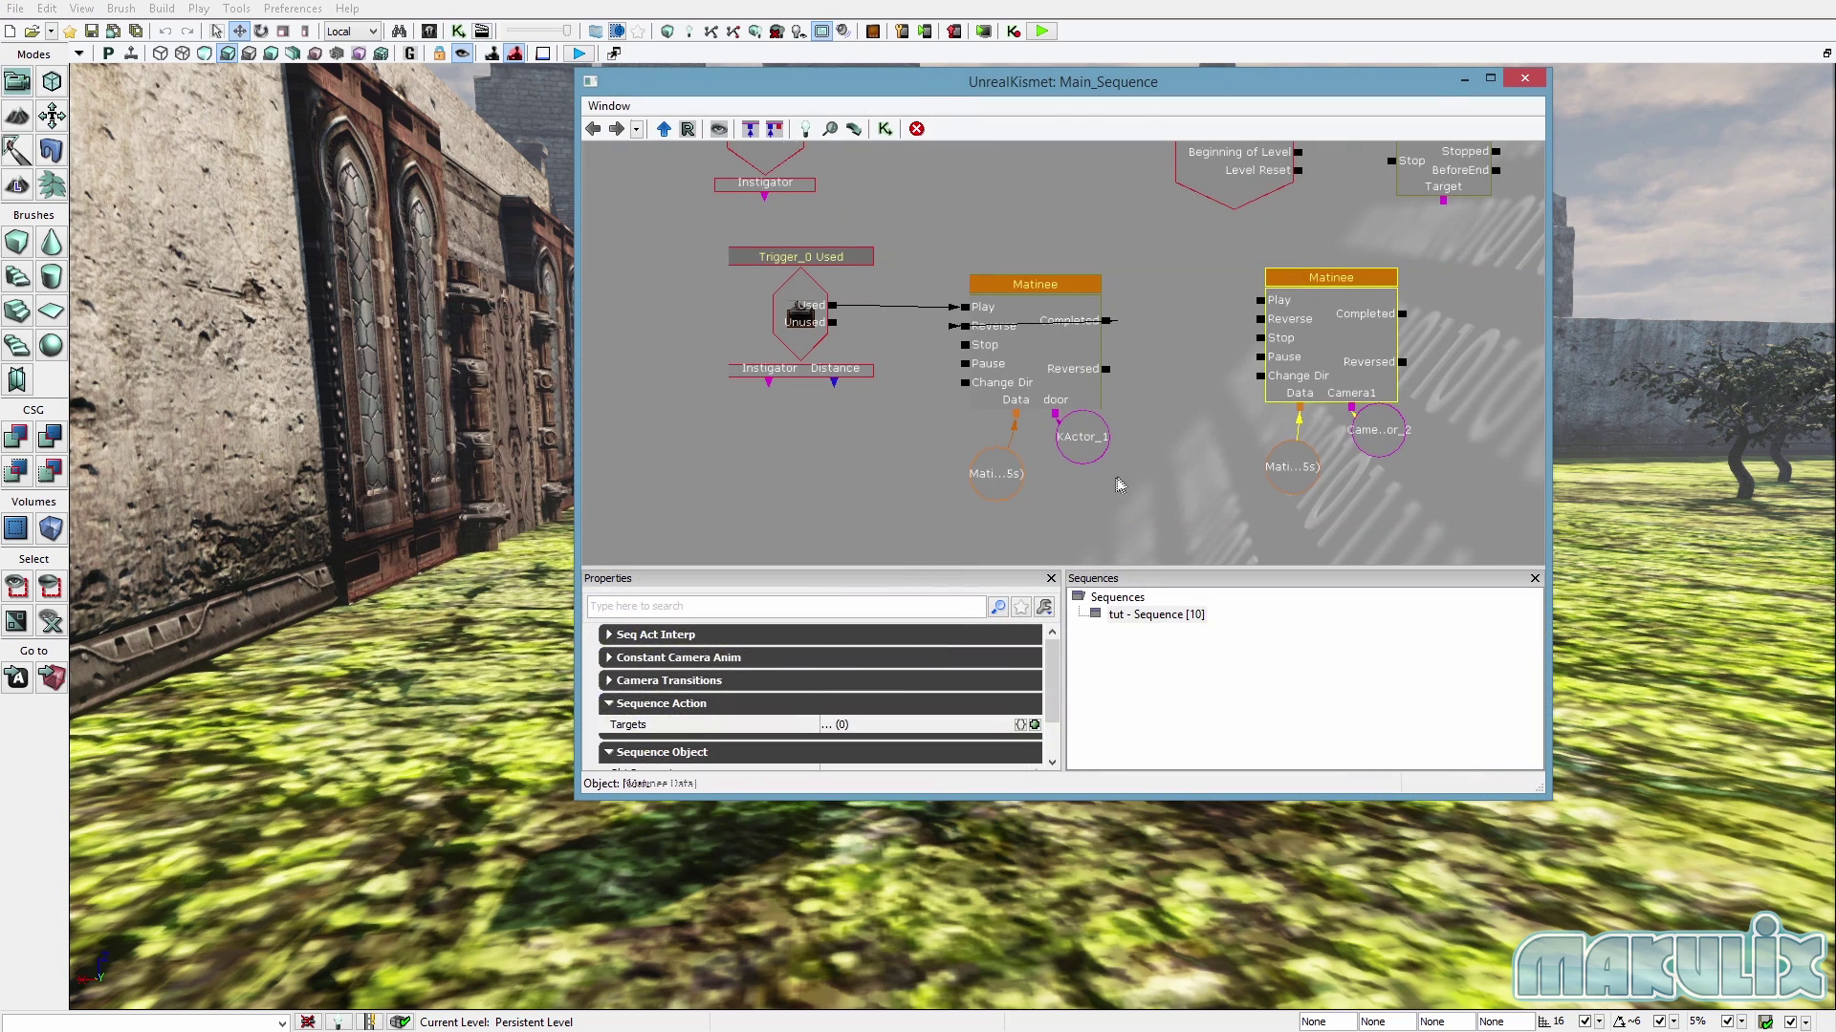
left_click_drag(1139, 330, 919, 345)
right_click(871, 195)
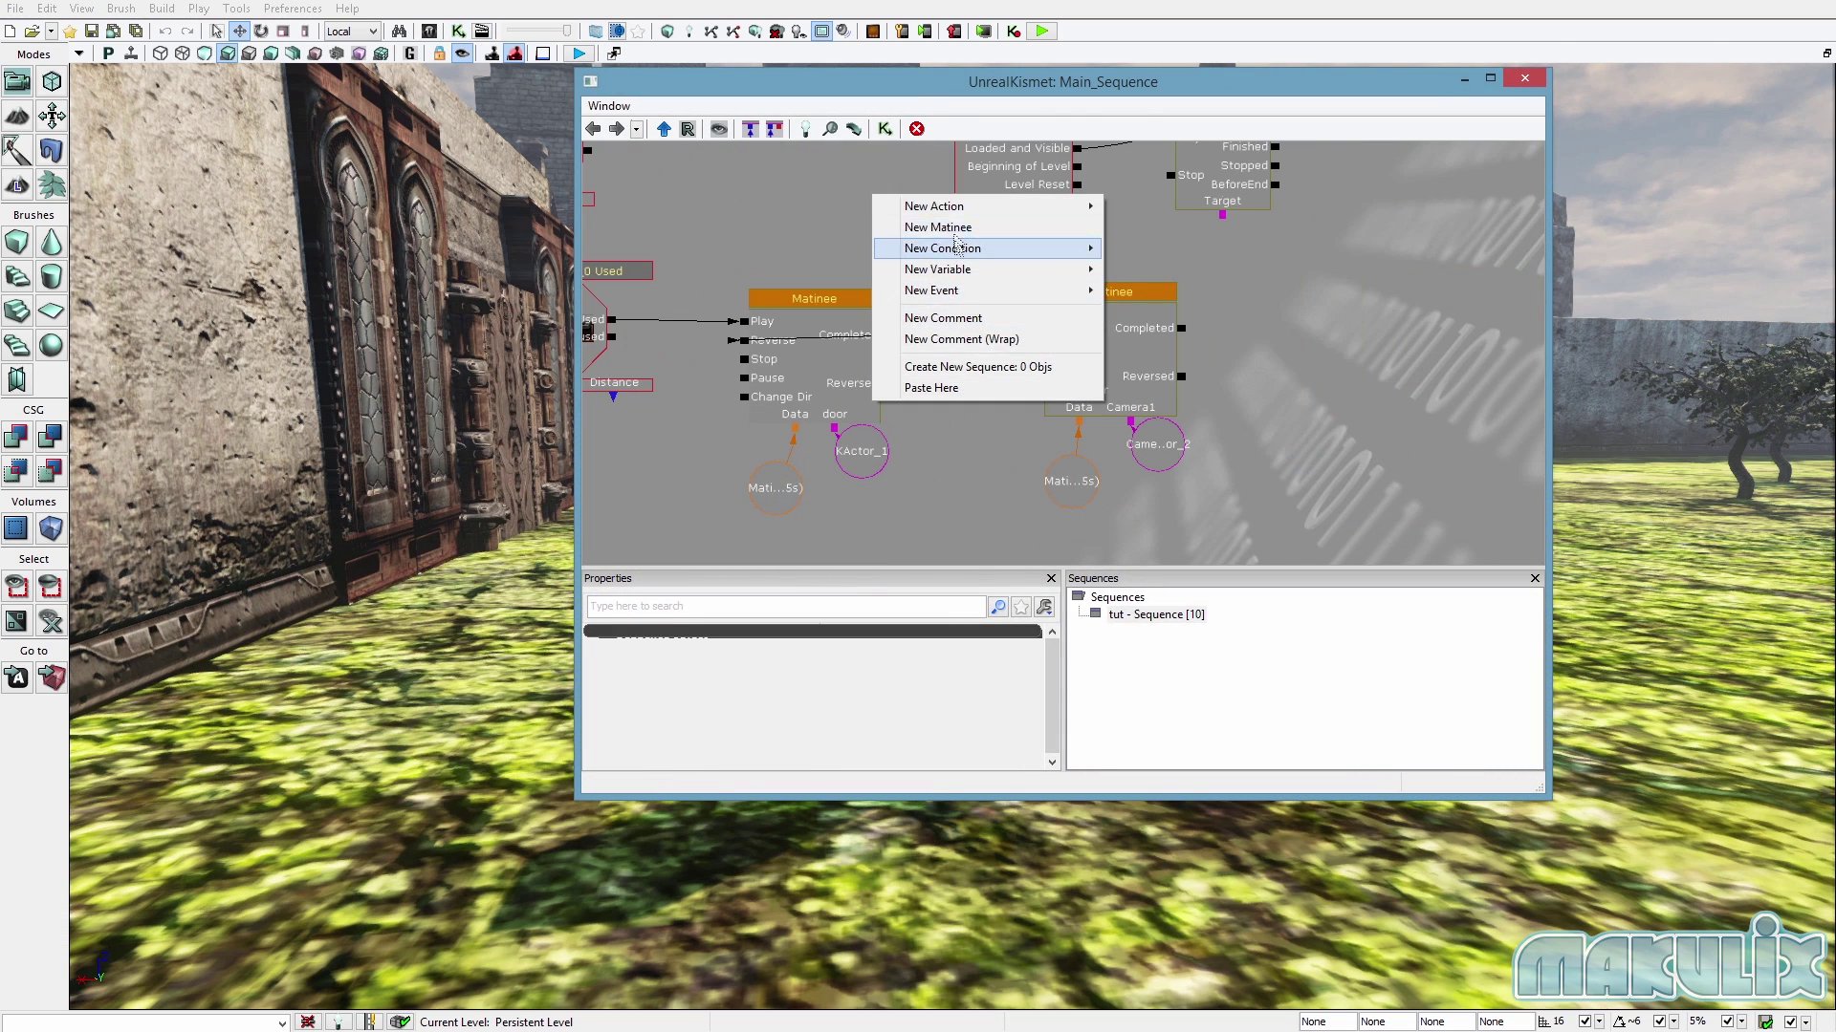
left_click(842, 257)
double_click(961, 76)
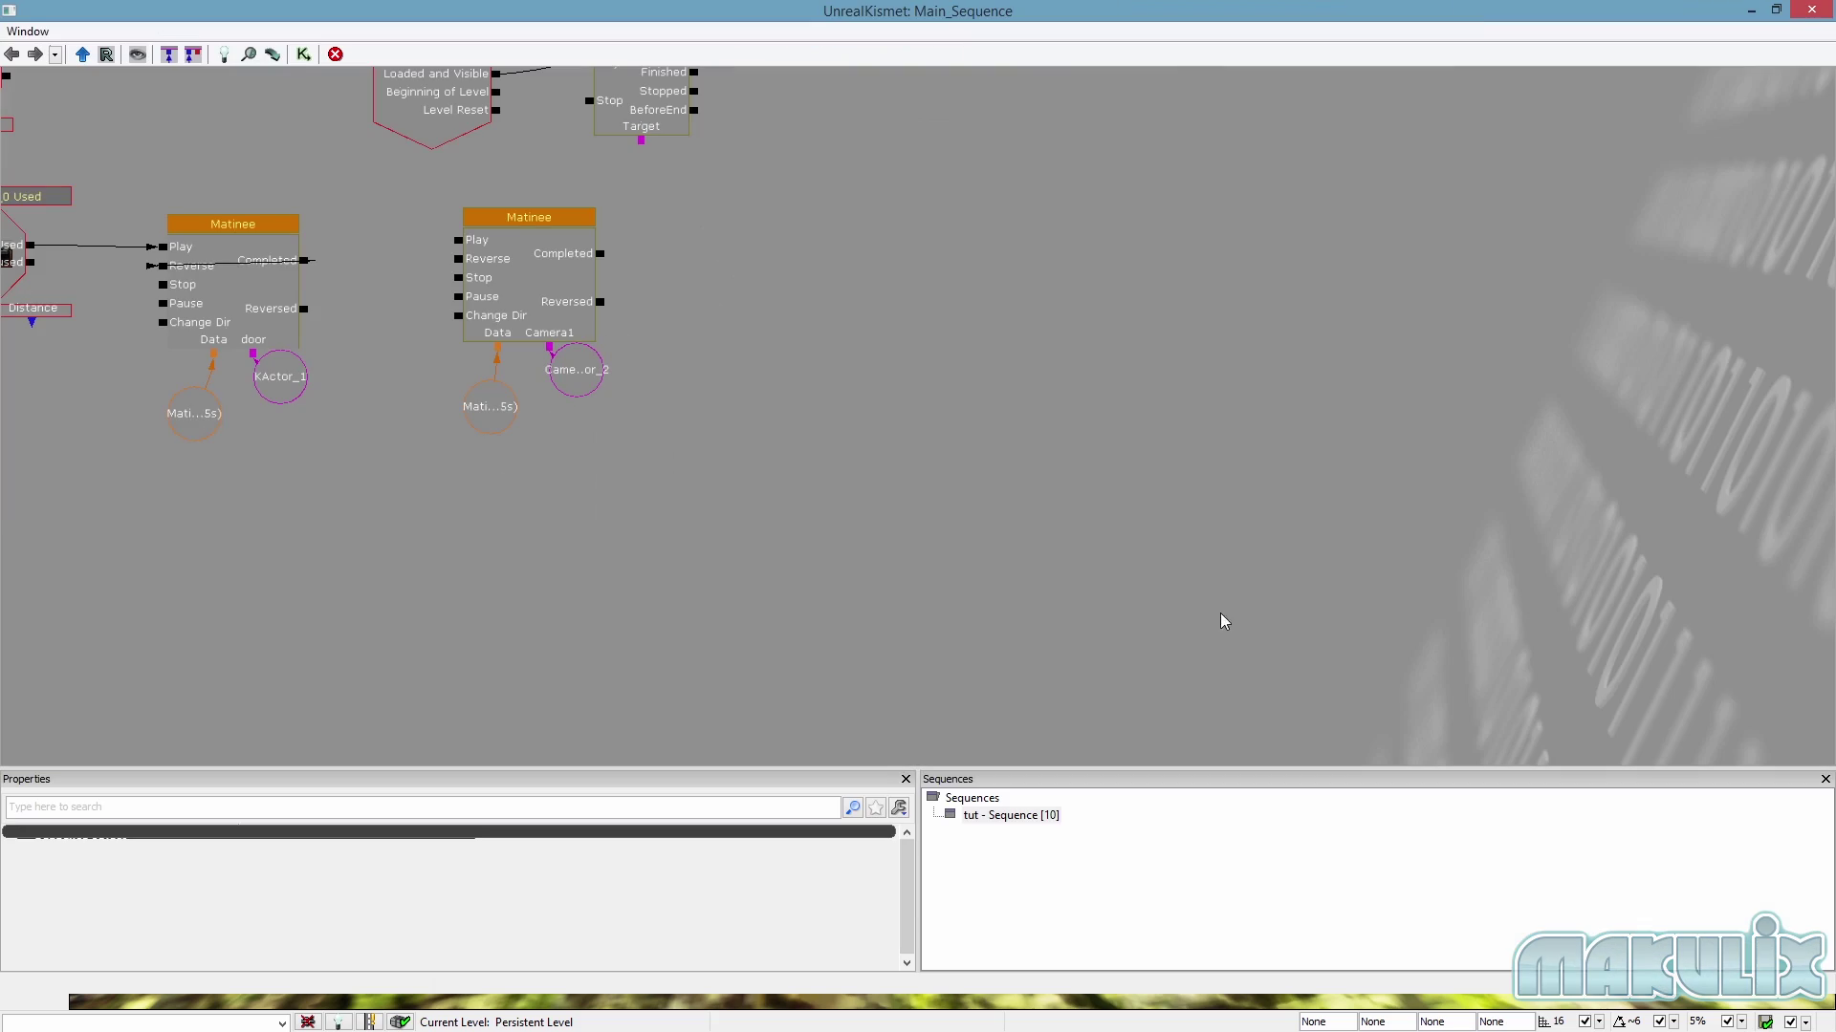
left_click_drag(1122, 9, 1716, 93)
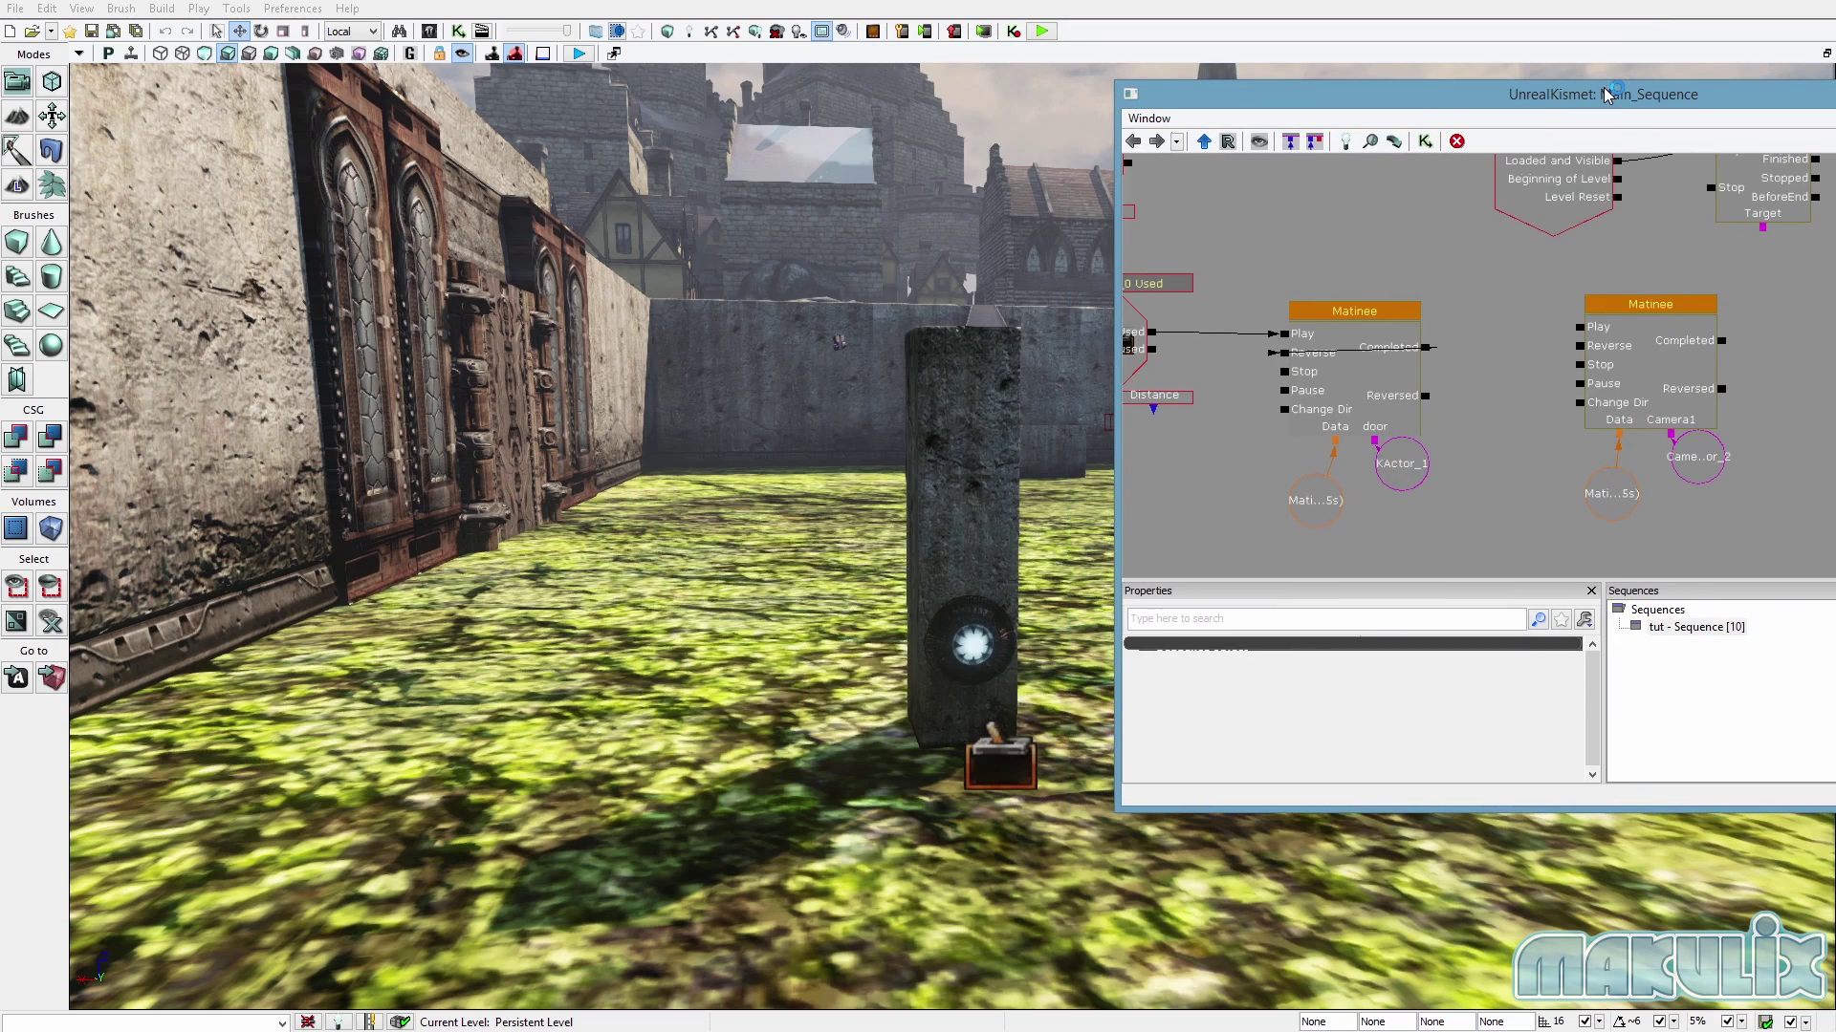
Add a Used event for Trigger_0 in Kismet and connect its Used output to the Play input of the Camera1 Matinee.
left_click(1005, 753)
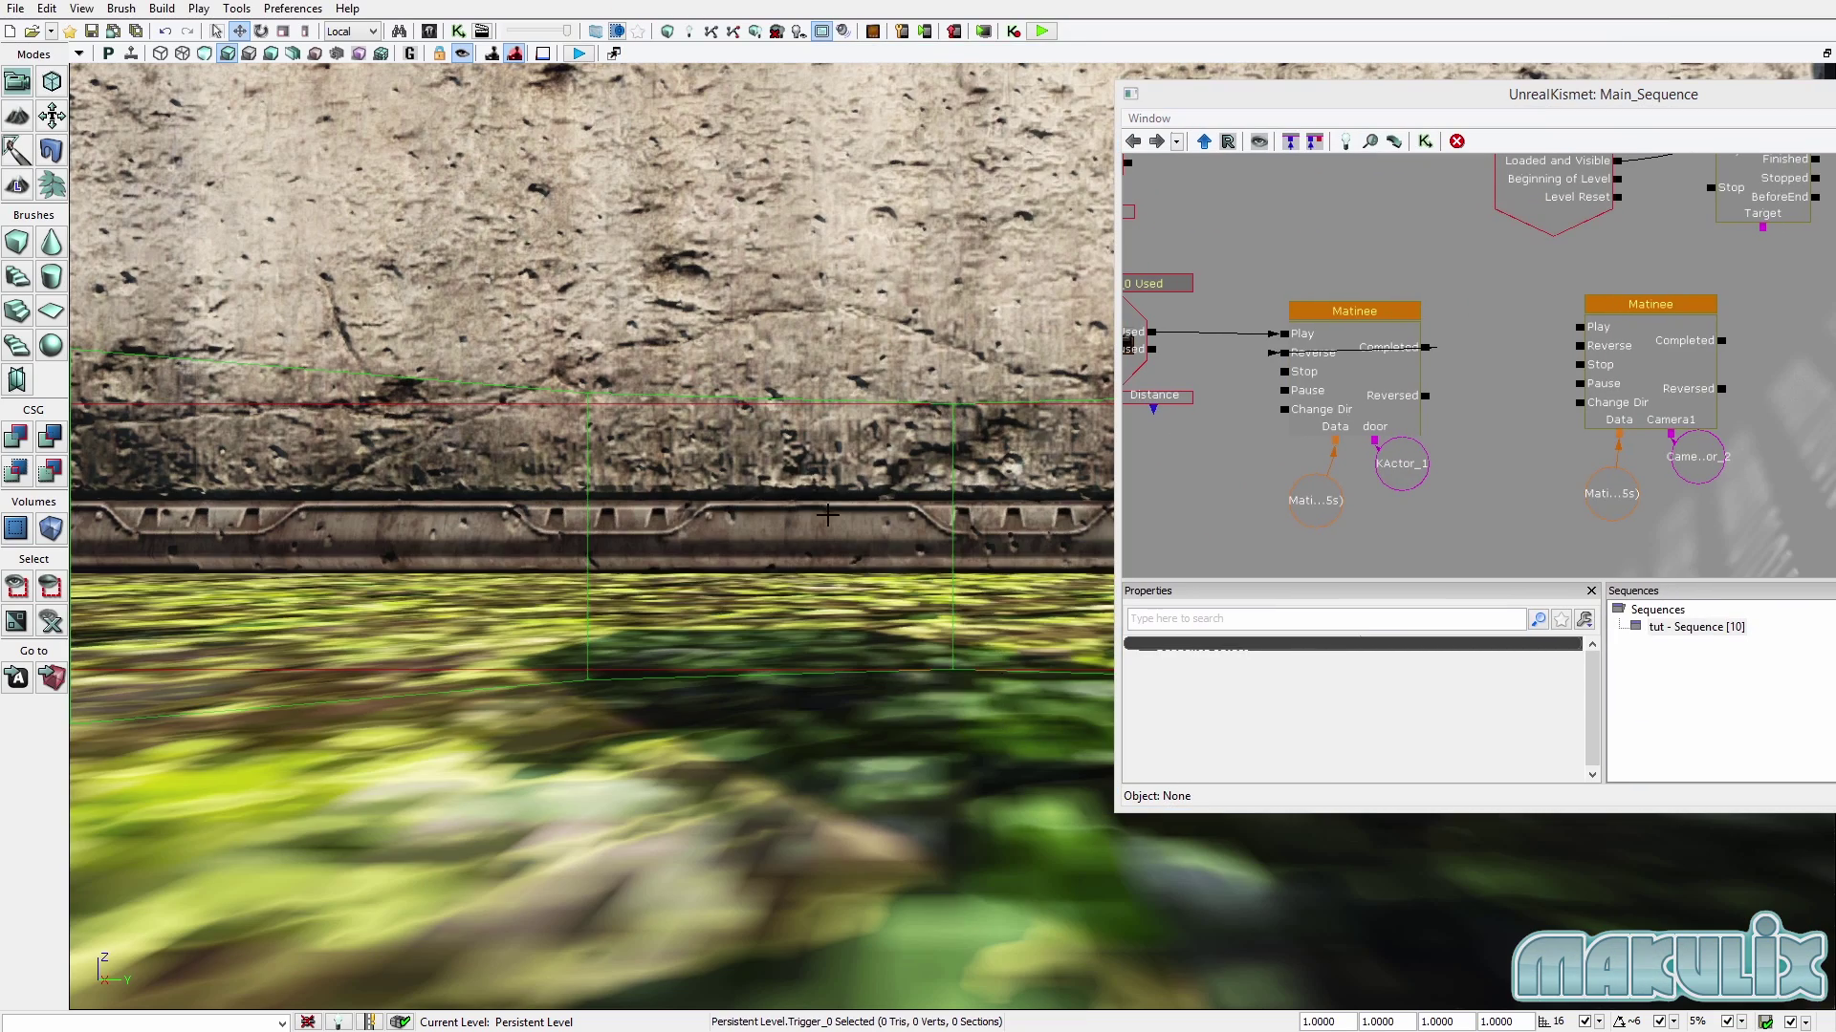
left_click_drag(617, 403, 552, 546)
right_click_drag(768, 495, 795, 496)
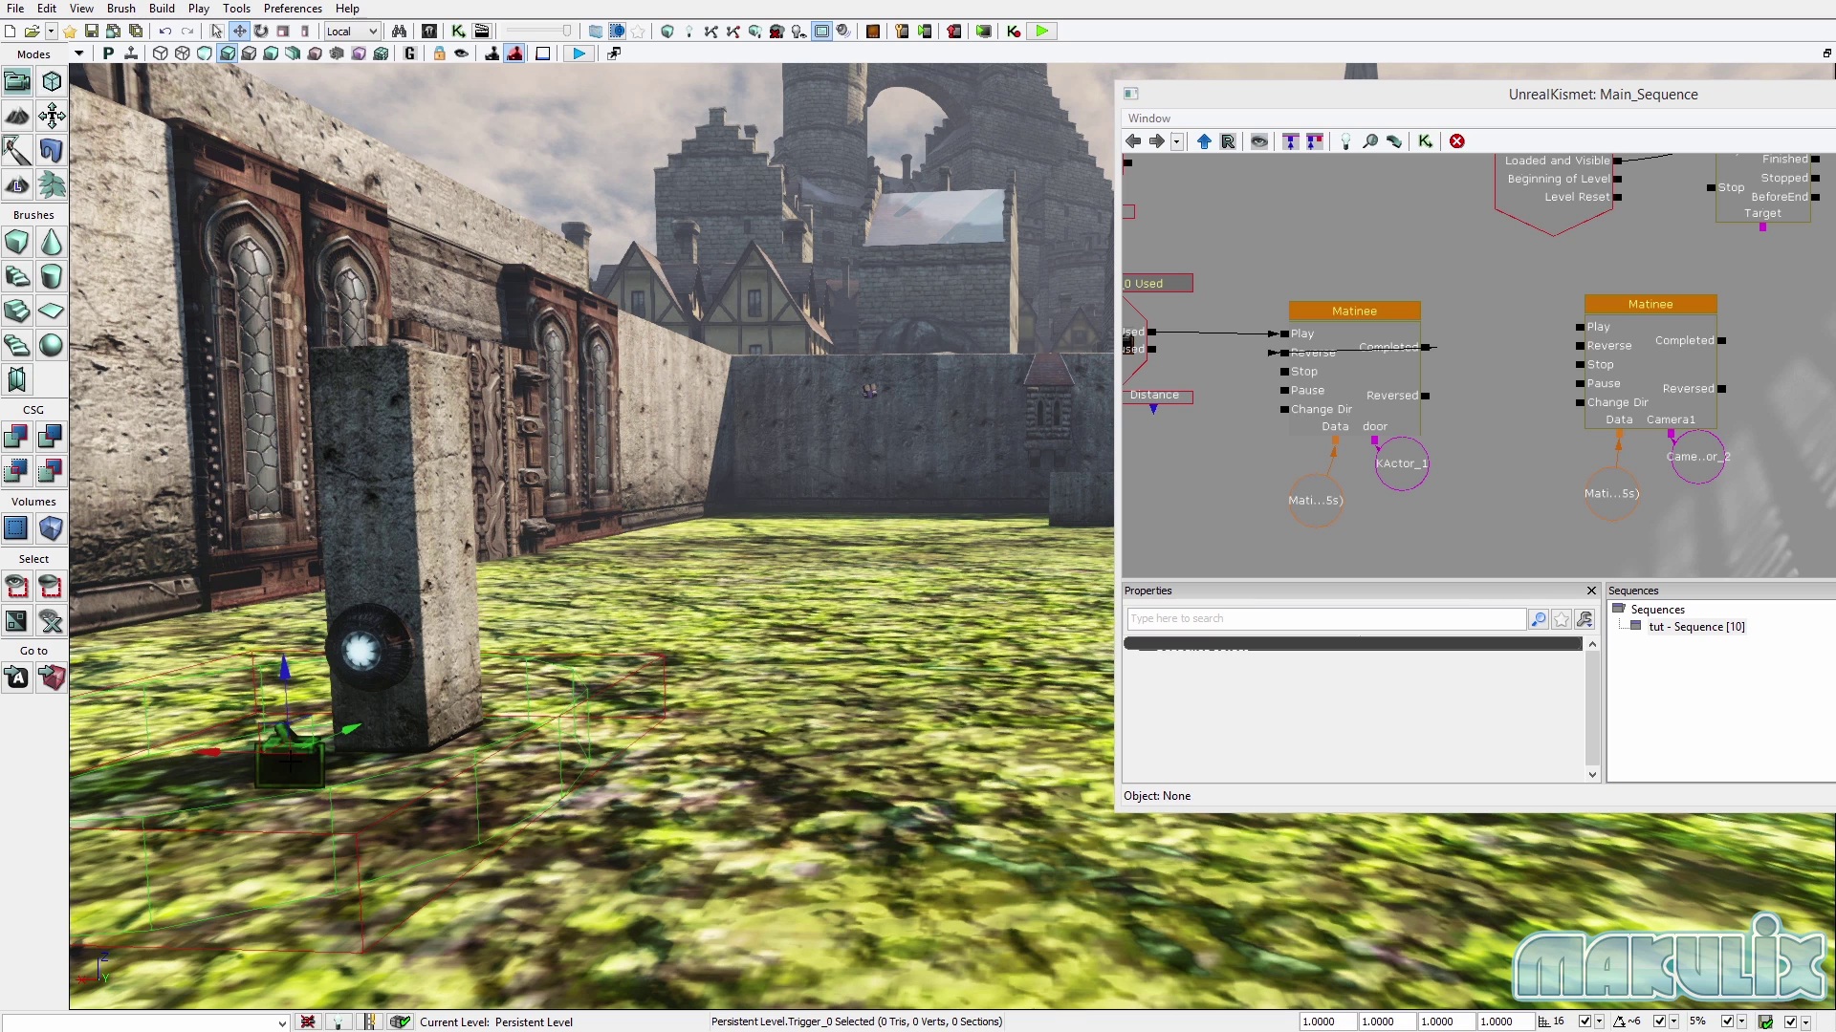
right_click(1465, 321)
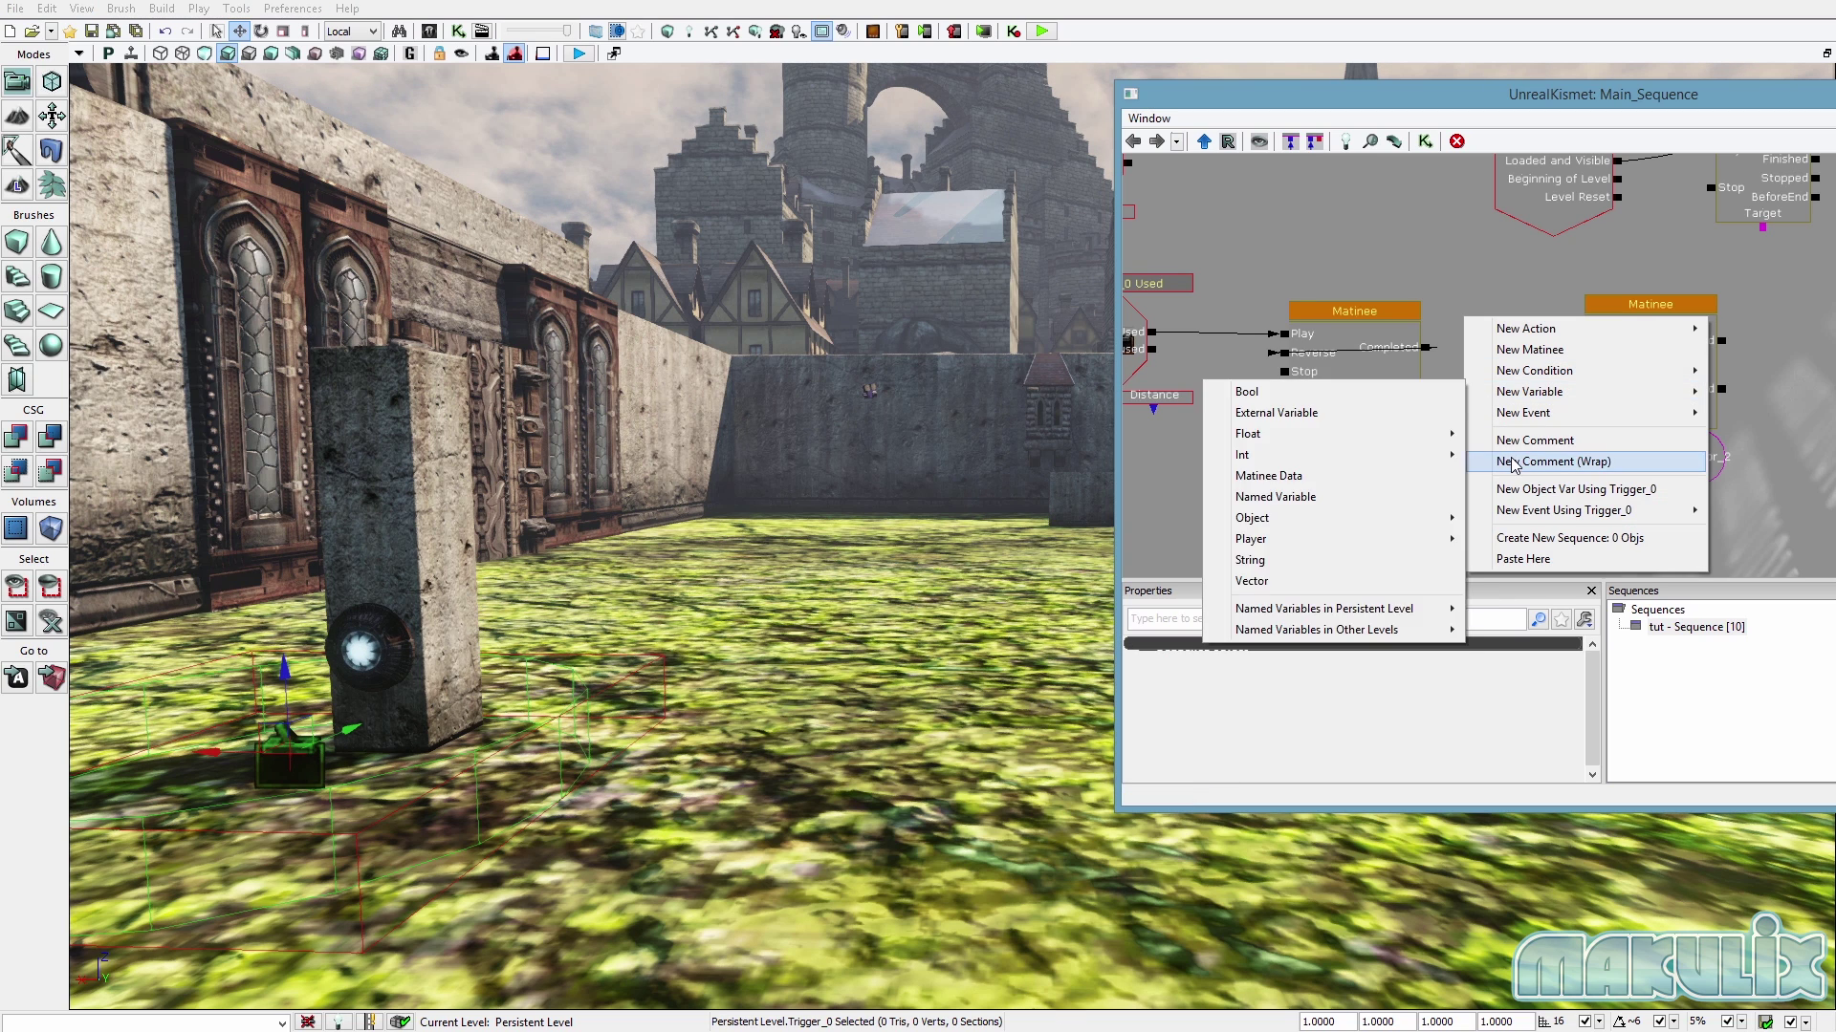
mouse_move(1508, 518)
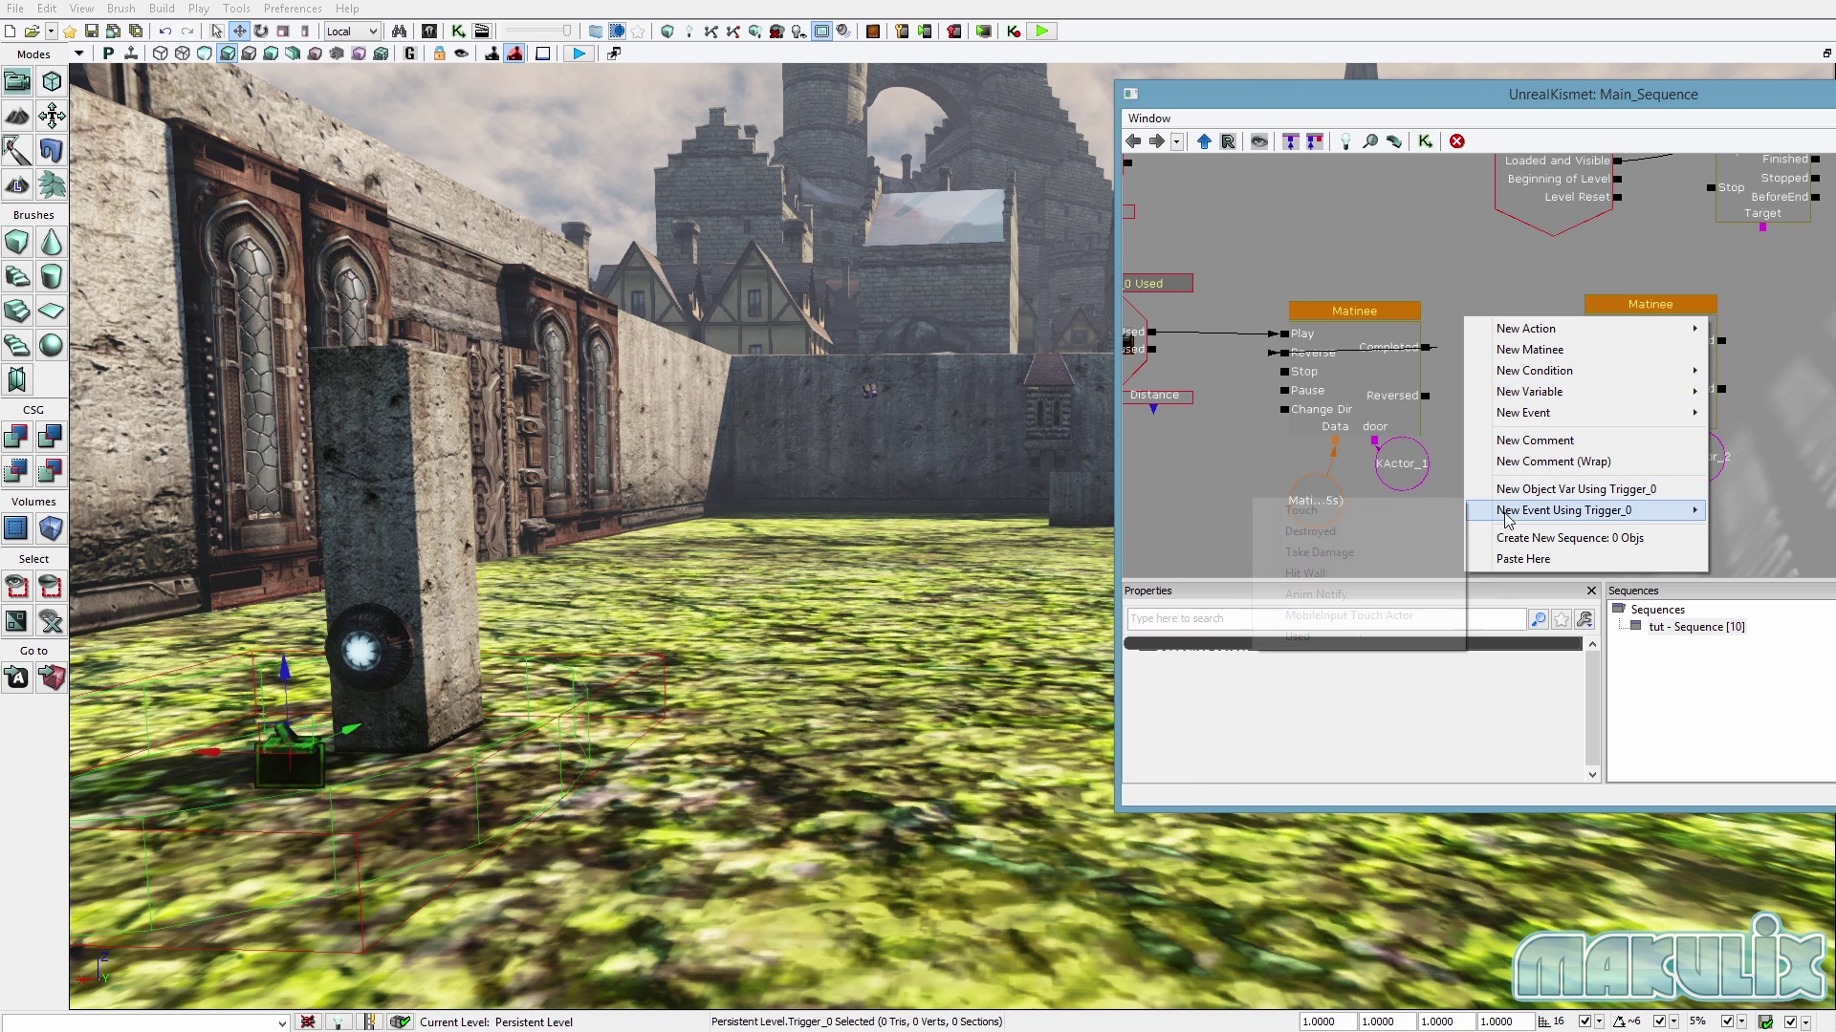
left_click(1300, 636)
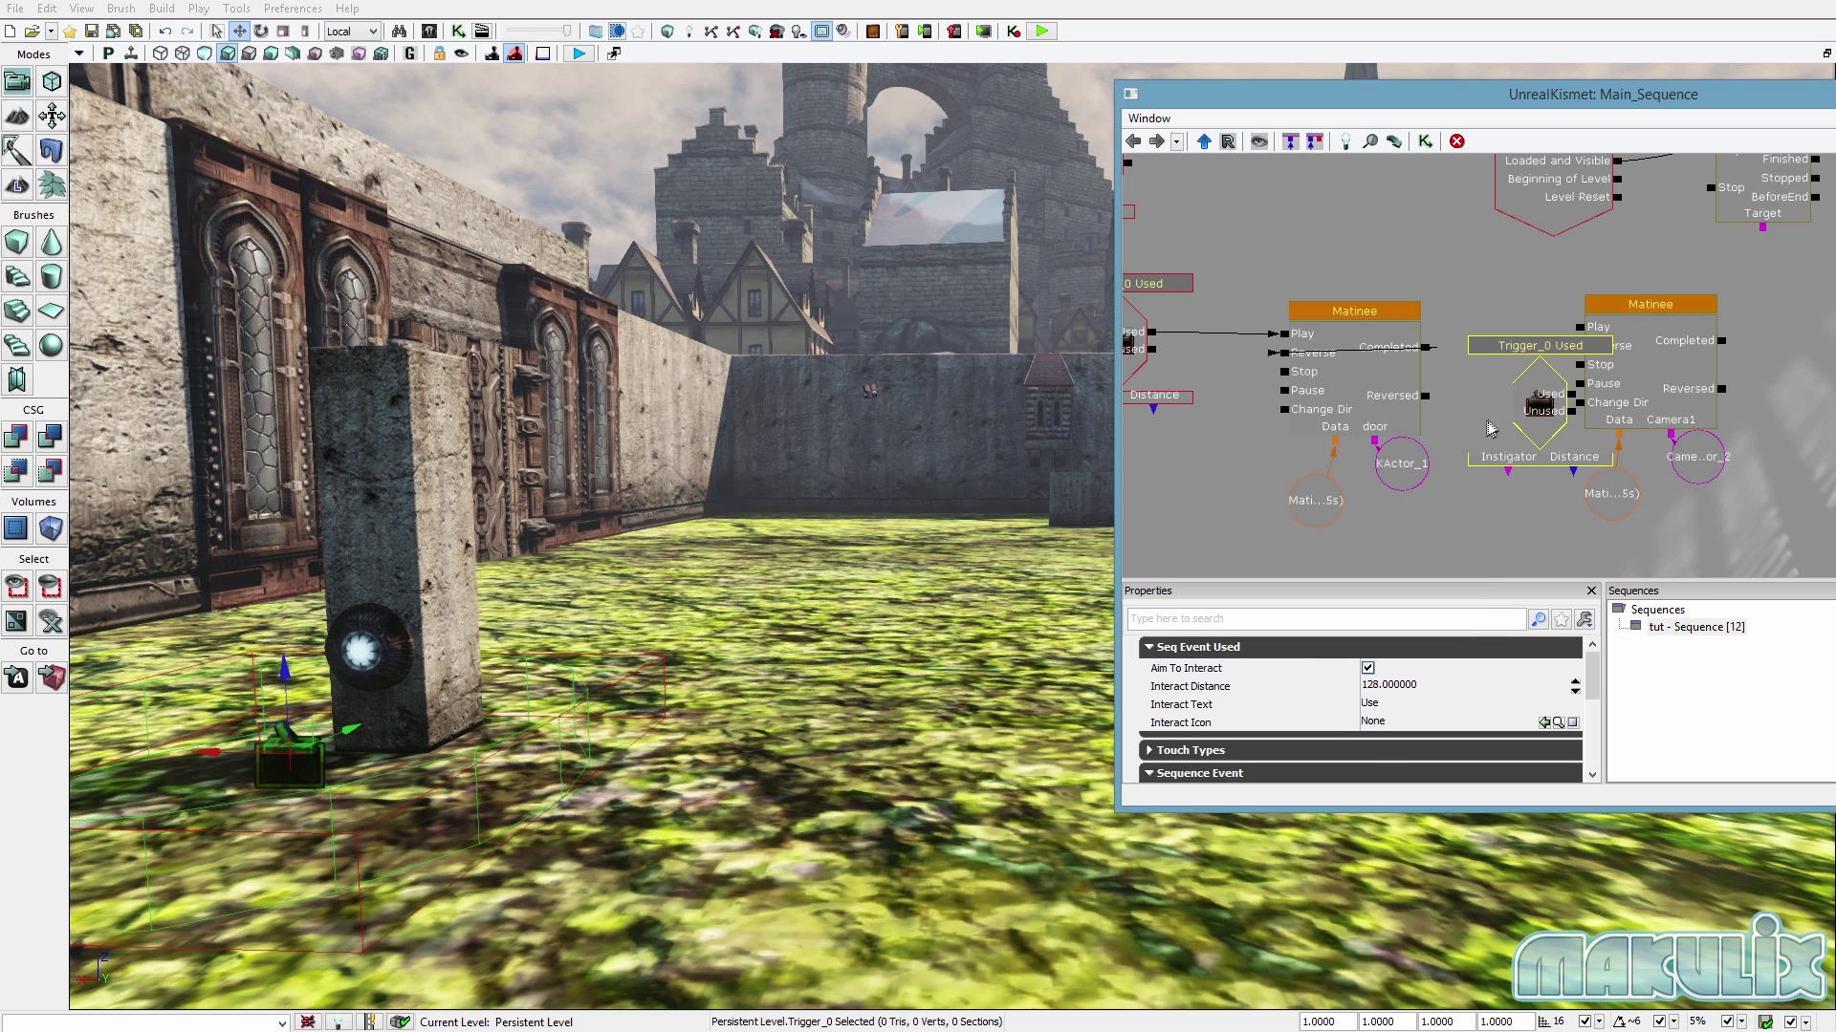
left_click_drag(1526, 406, 1353, 334)
left_click_drag(1390, 337, 1466, 353)
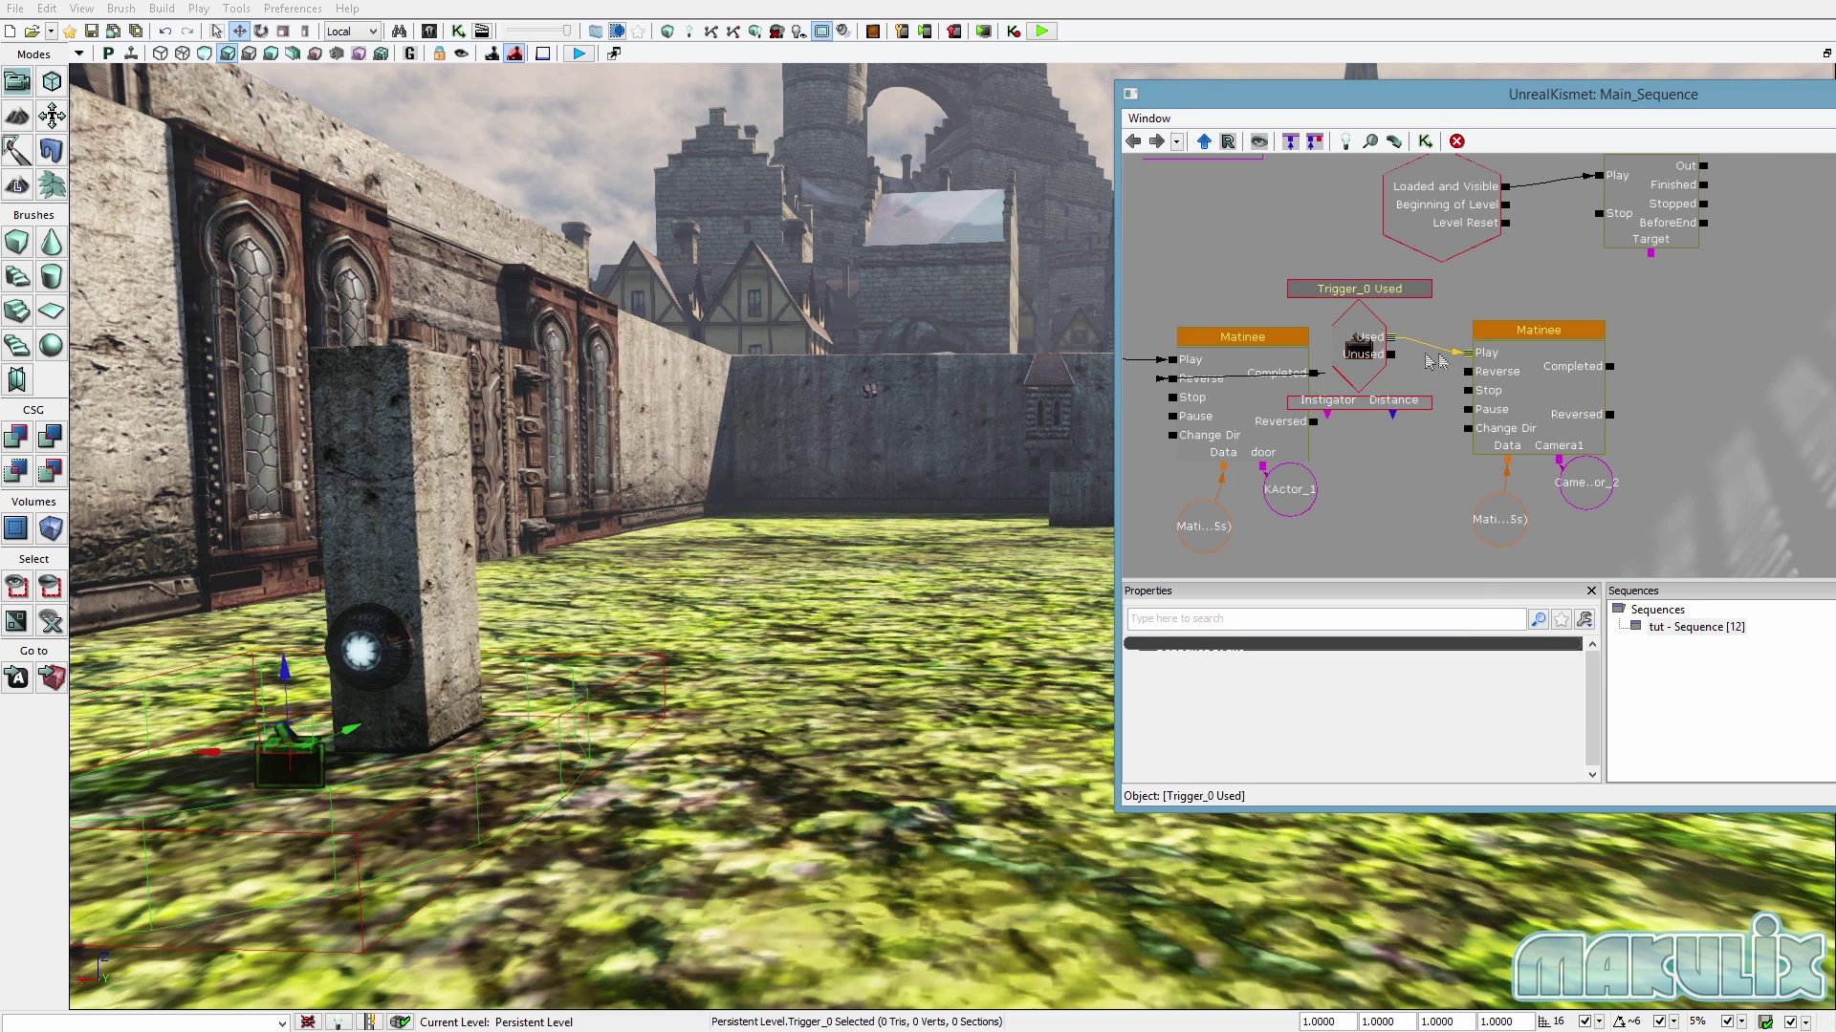
Check the Sequence Event settings of the new Trigger_0 Used event and close Kismet.
left_click(1380, 346)
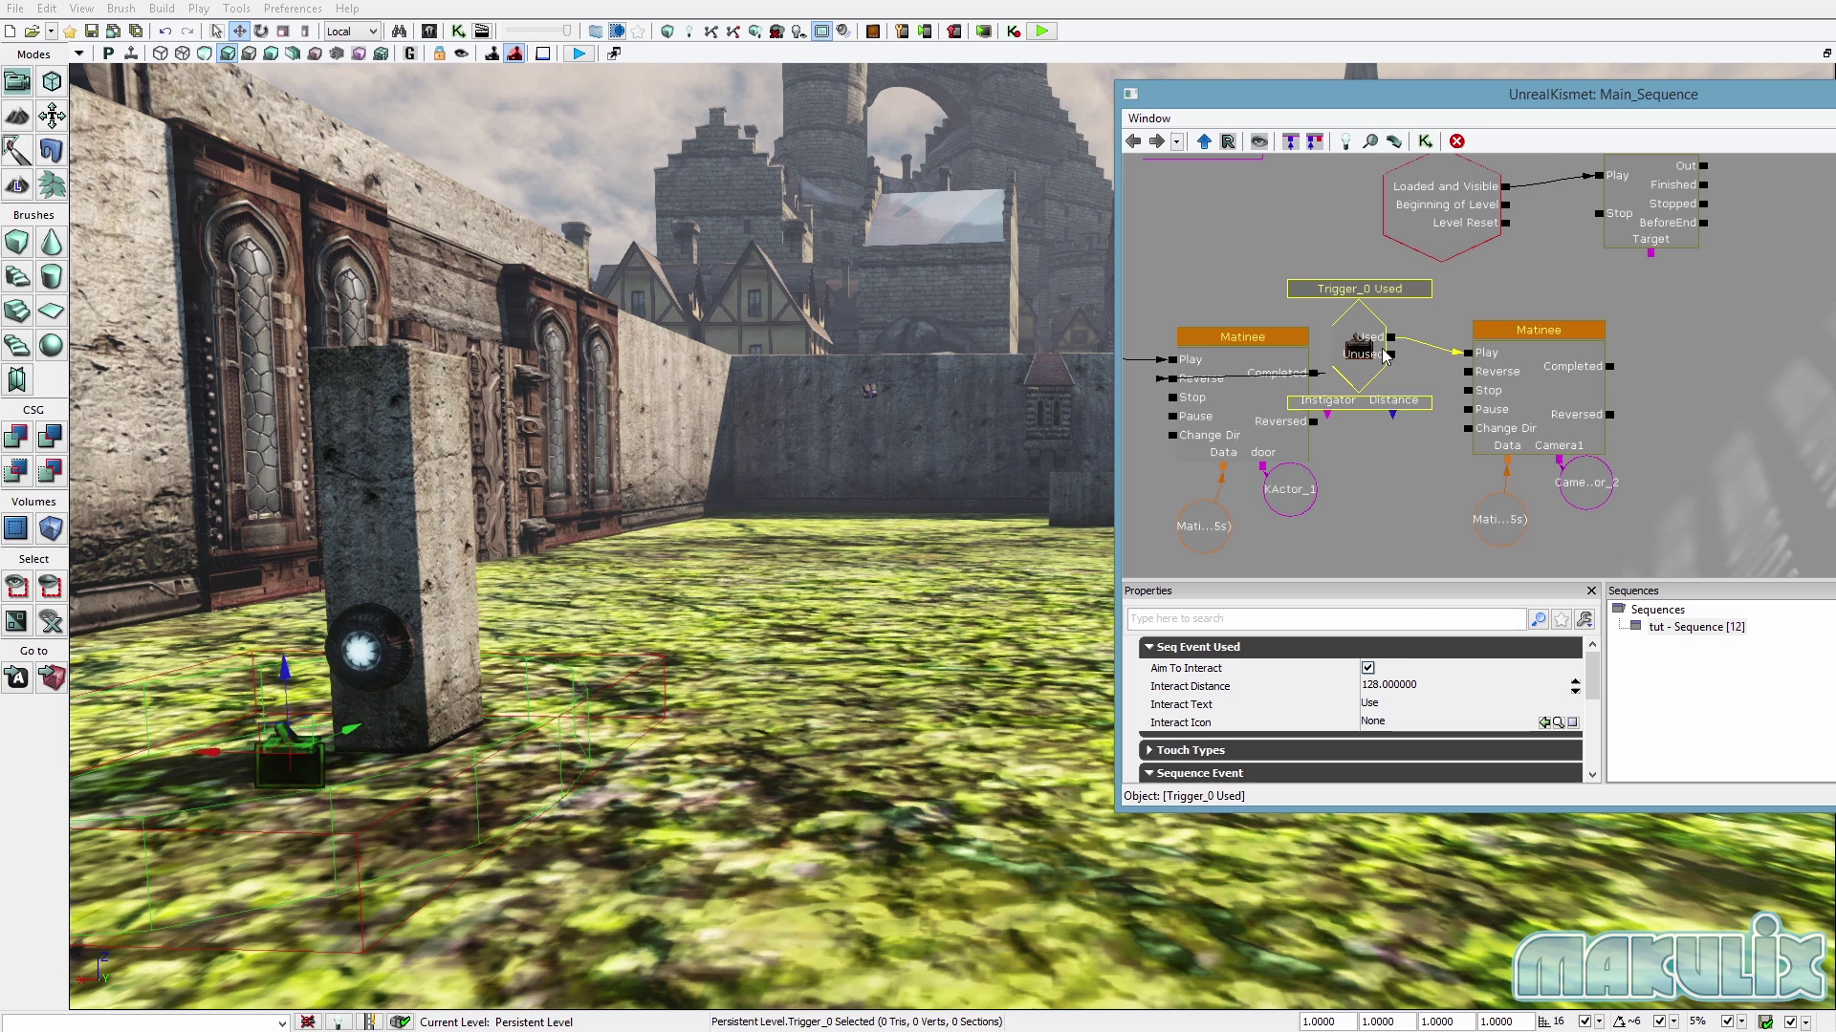
left_click(1339, 653)
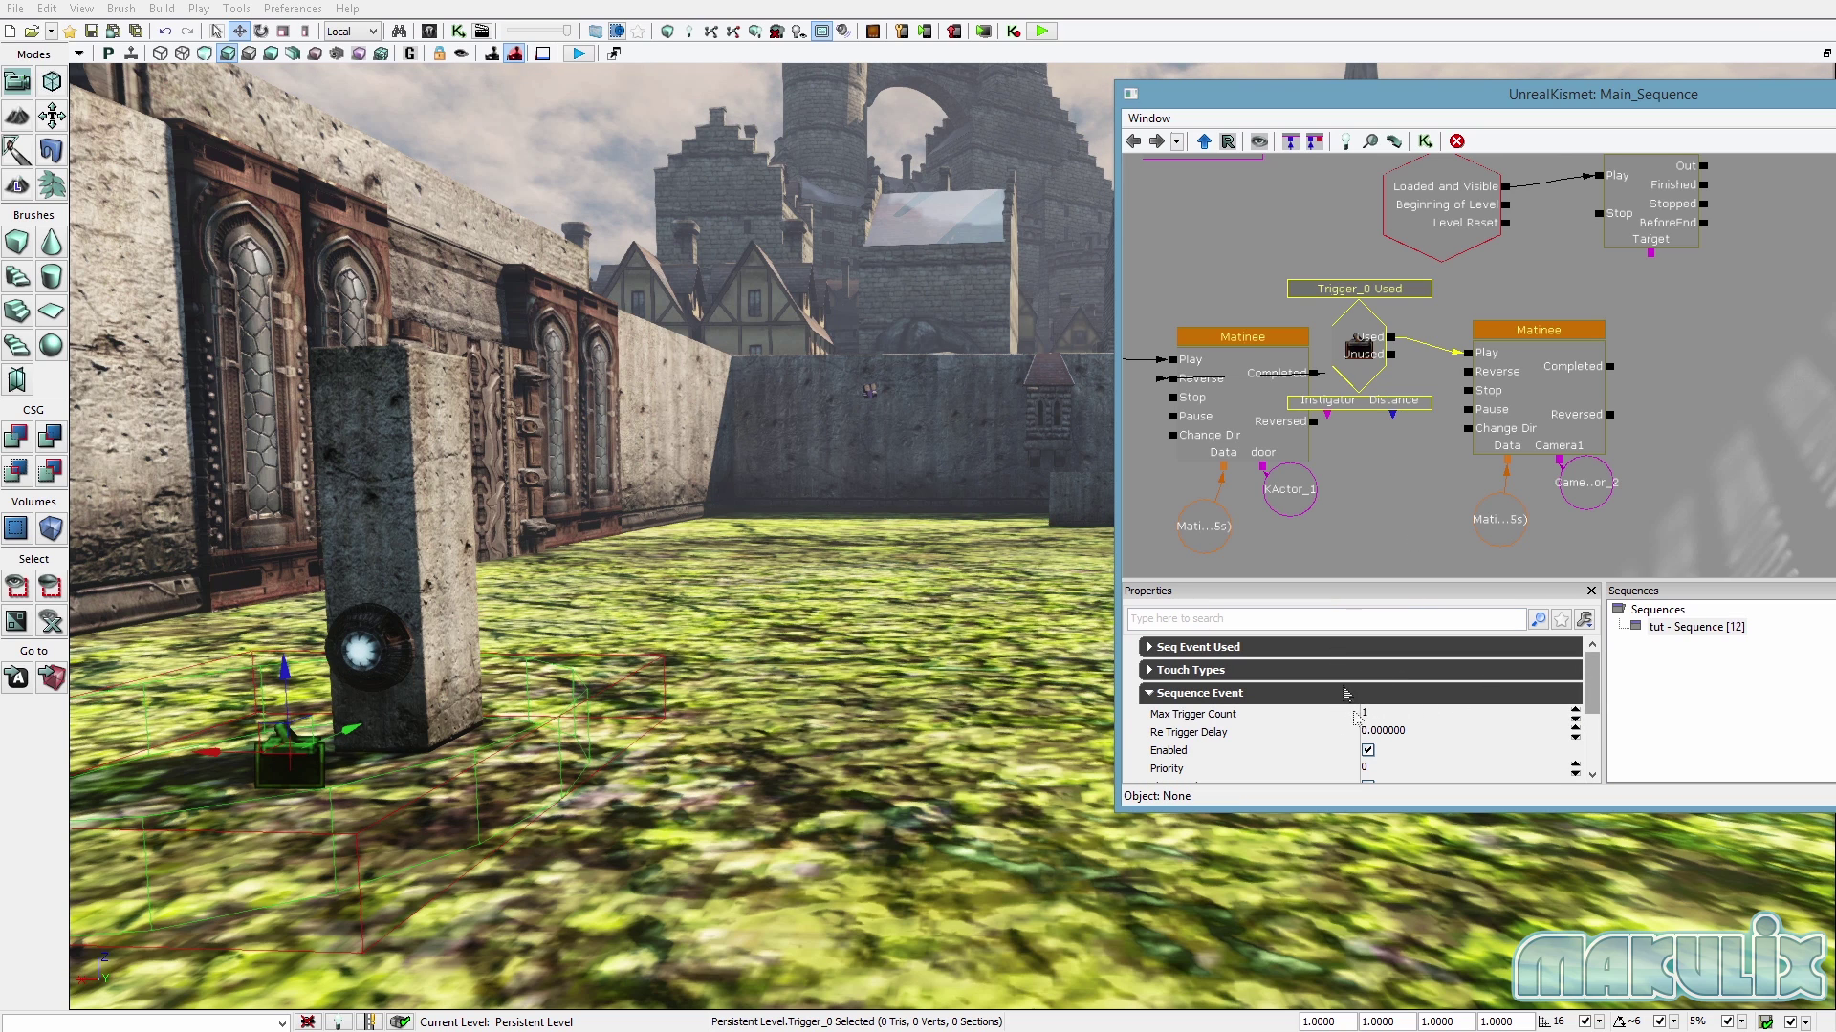
left_click_drag(1587, 115, 1322, 258)
left_click(1759, 235)
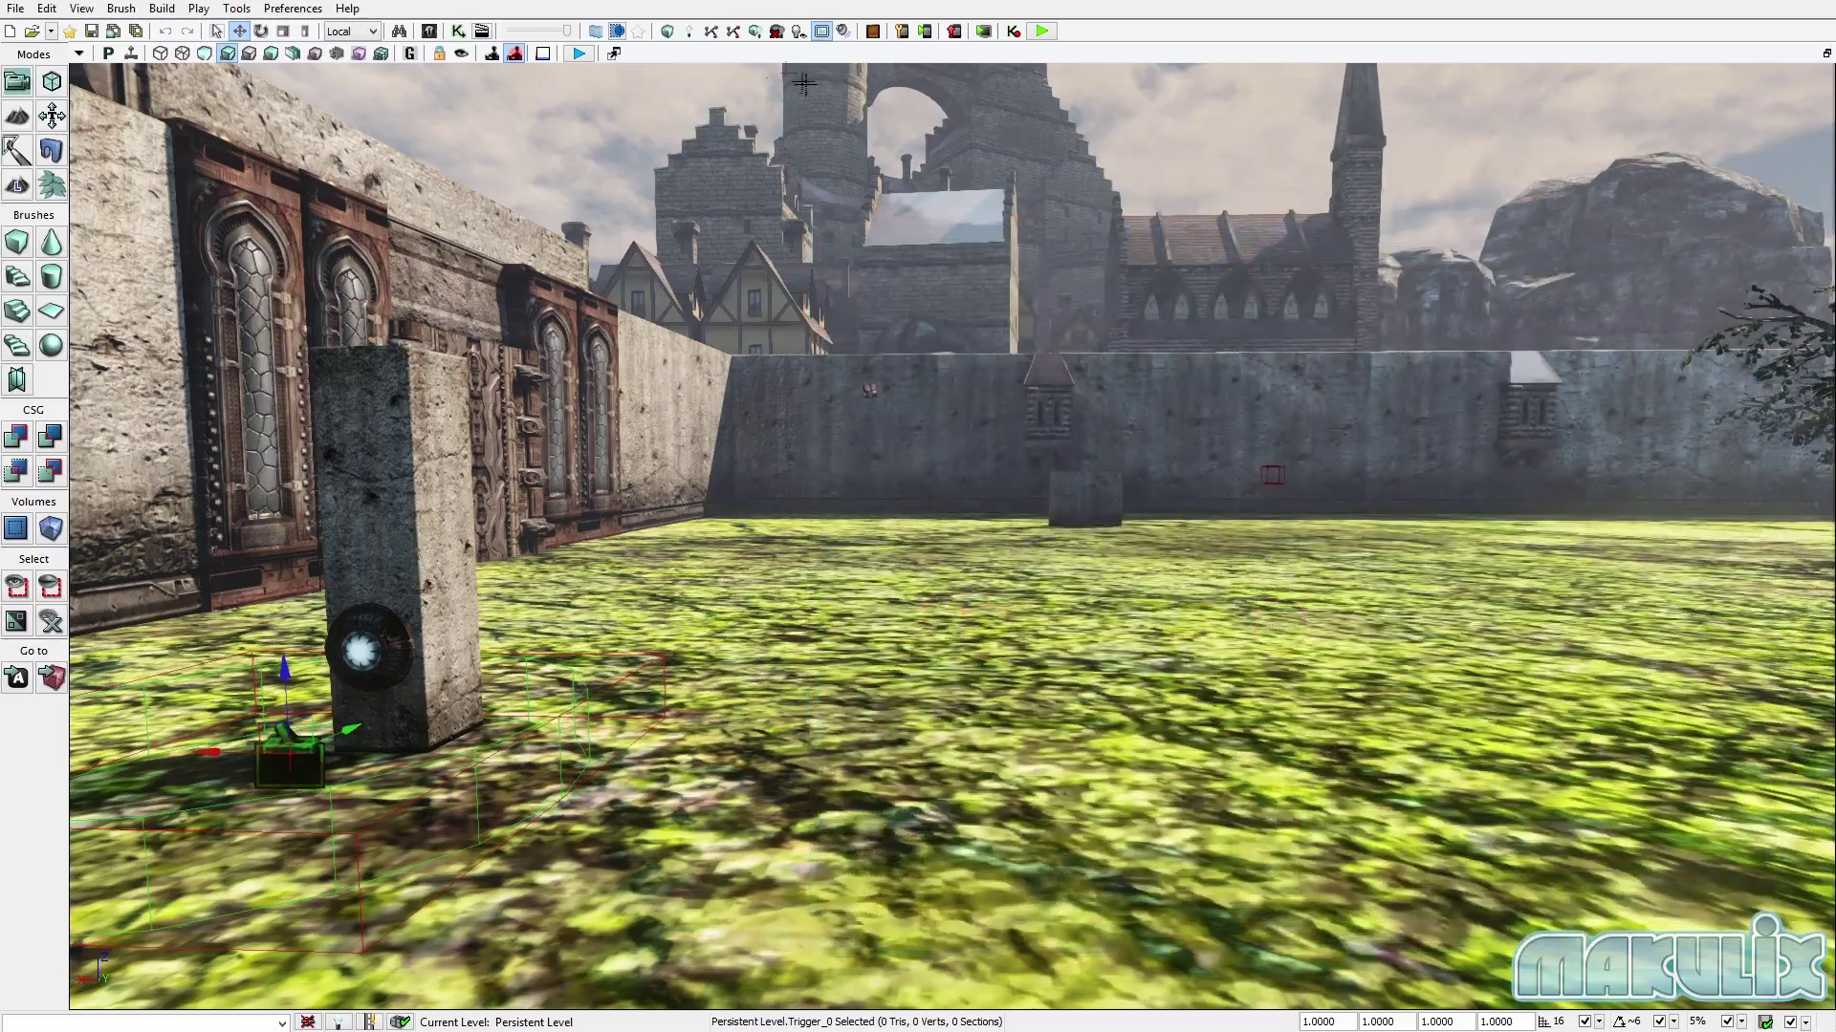
Play the level in the viewport, use the trigger to test the door and camera sequence, and end the test.
left_click(579, 54)
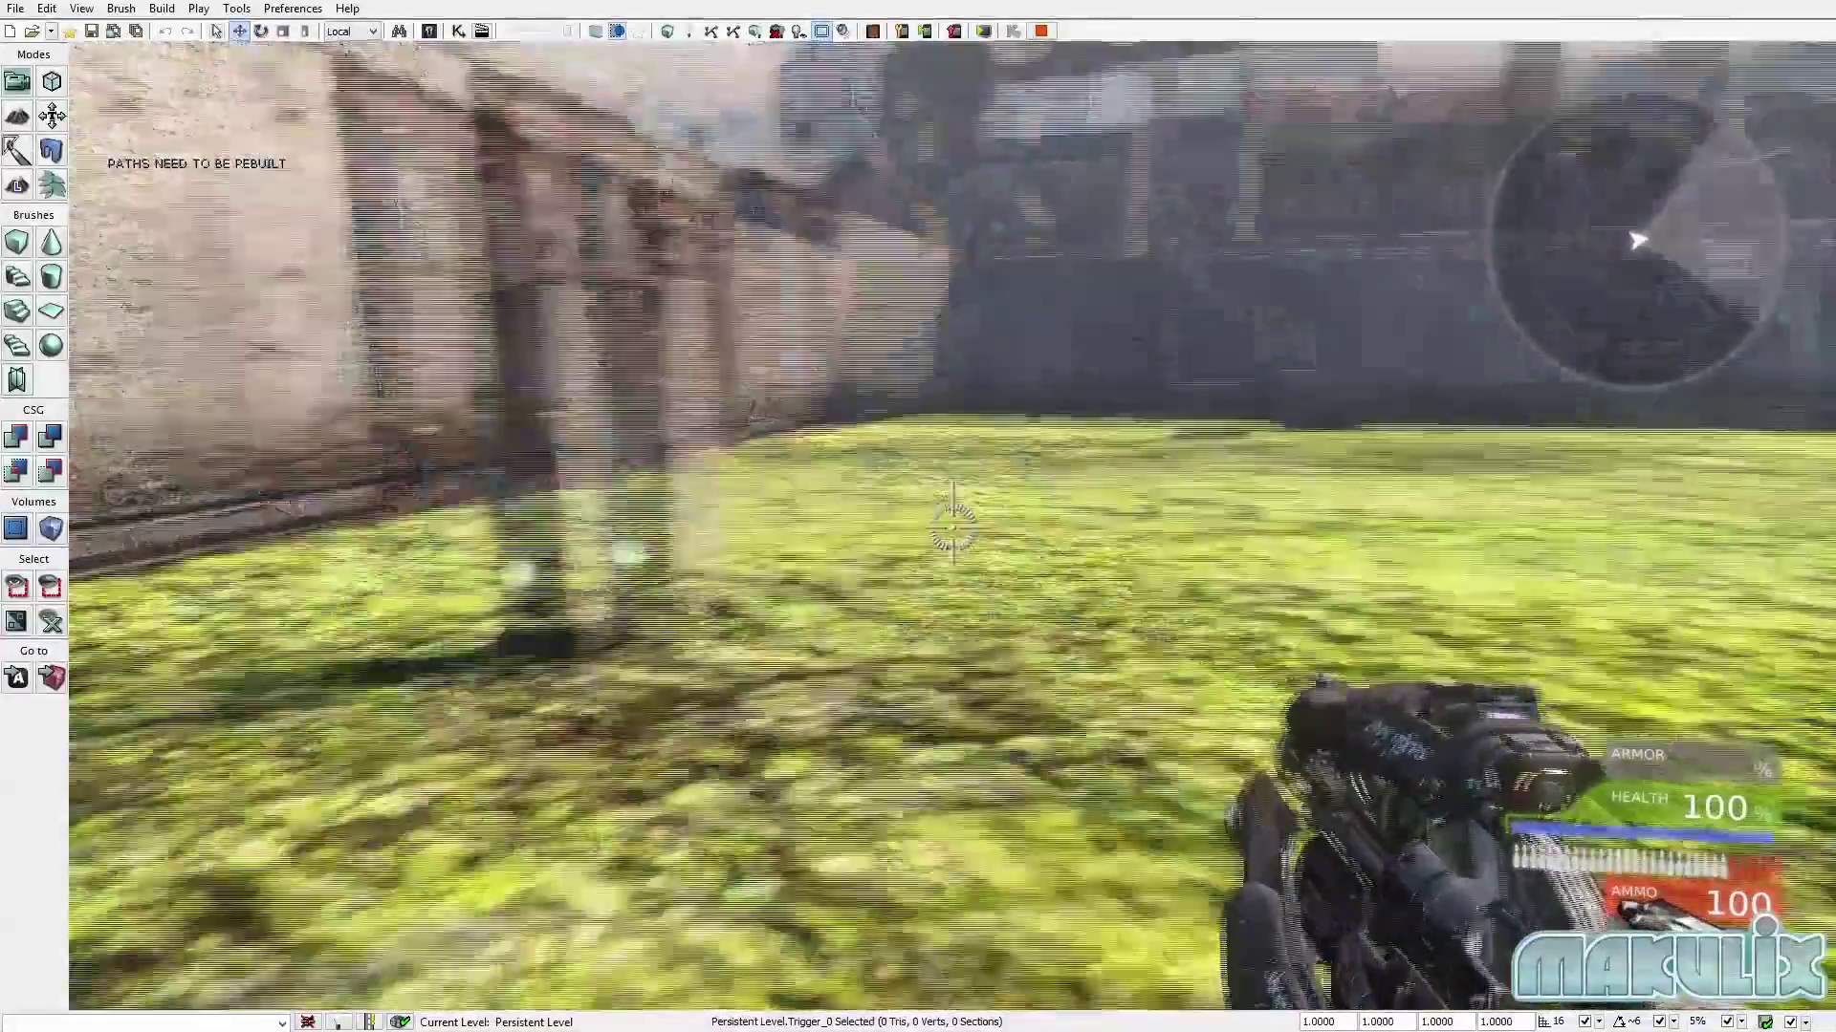
key("a")
key("w")
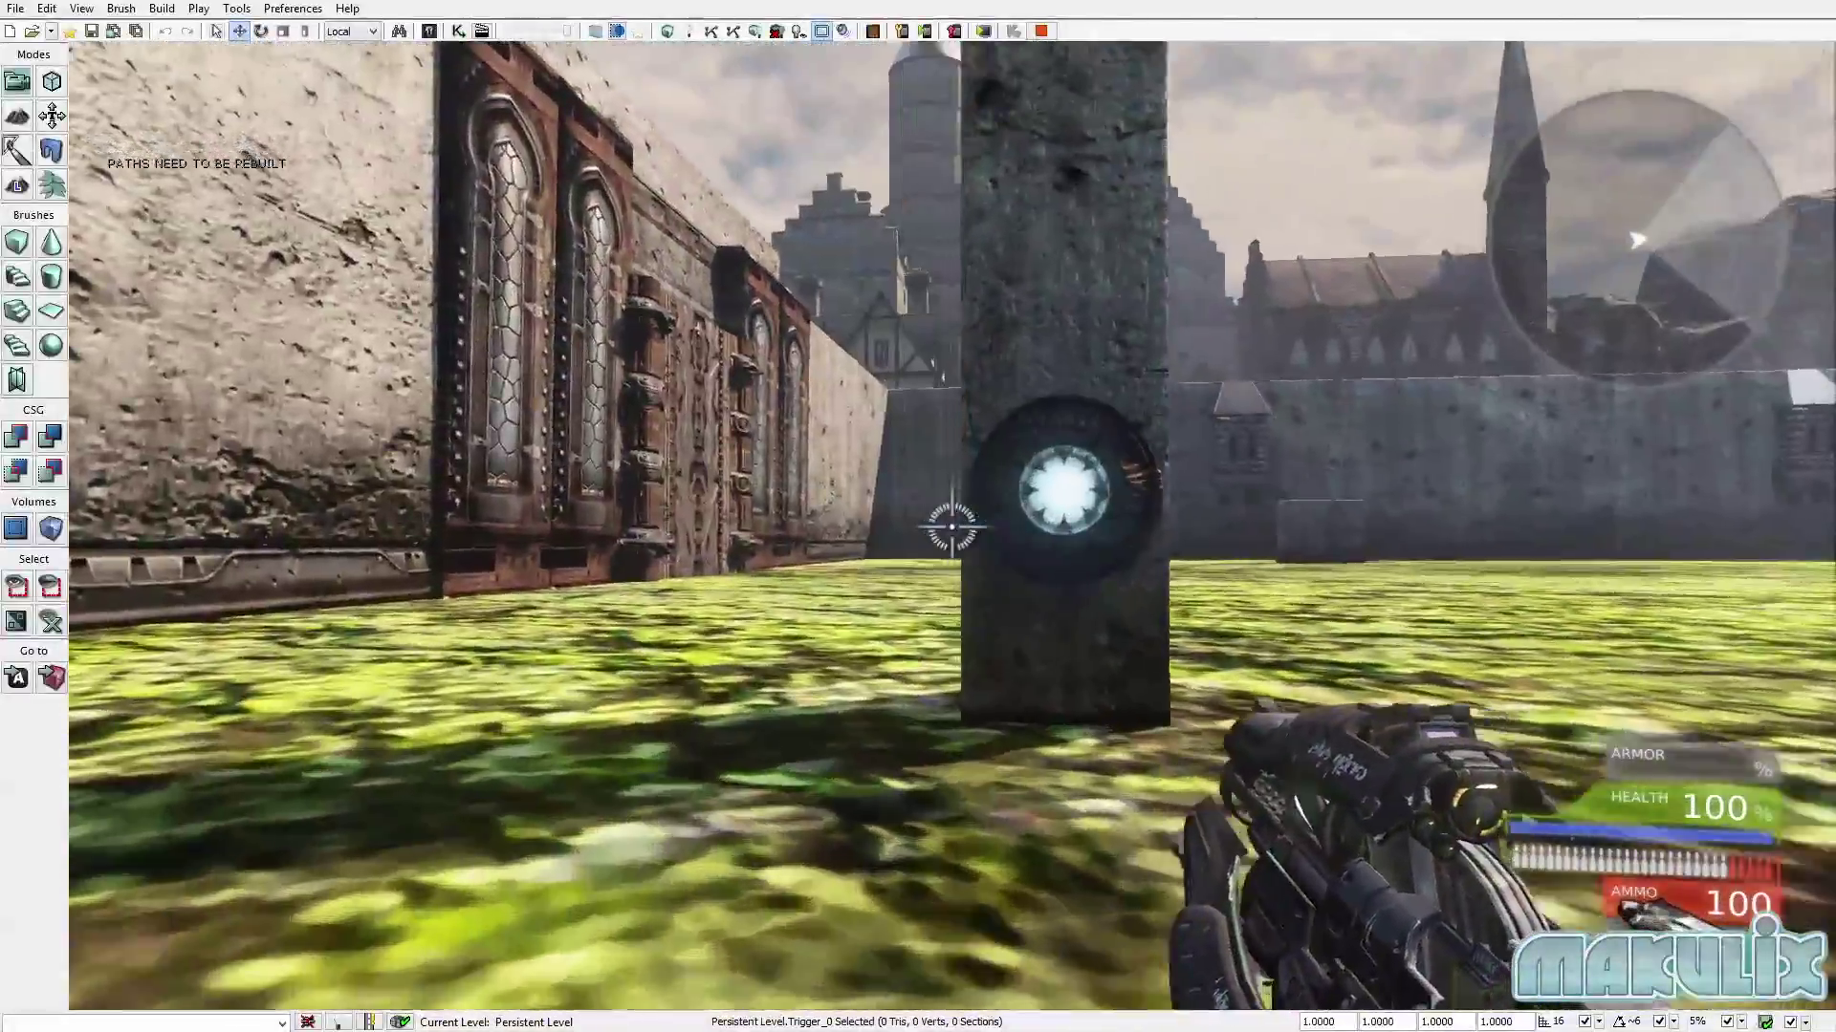
key("w")
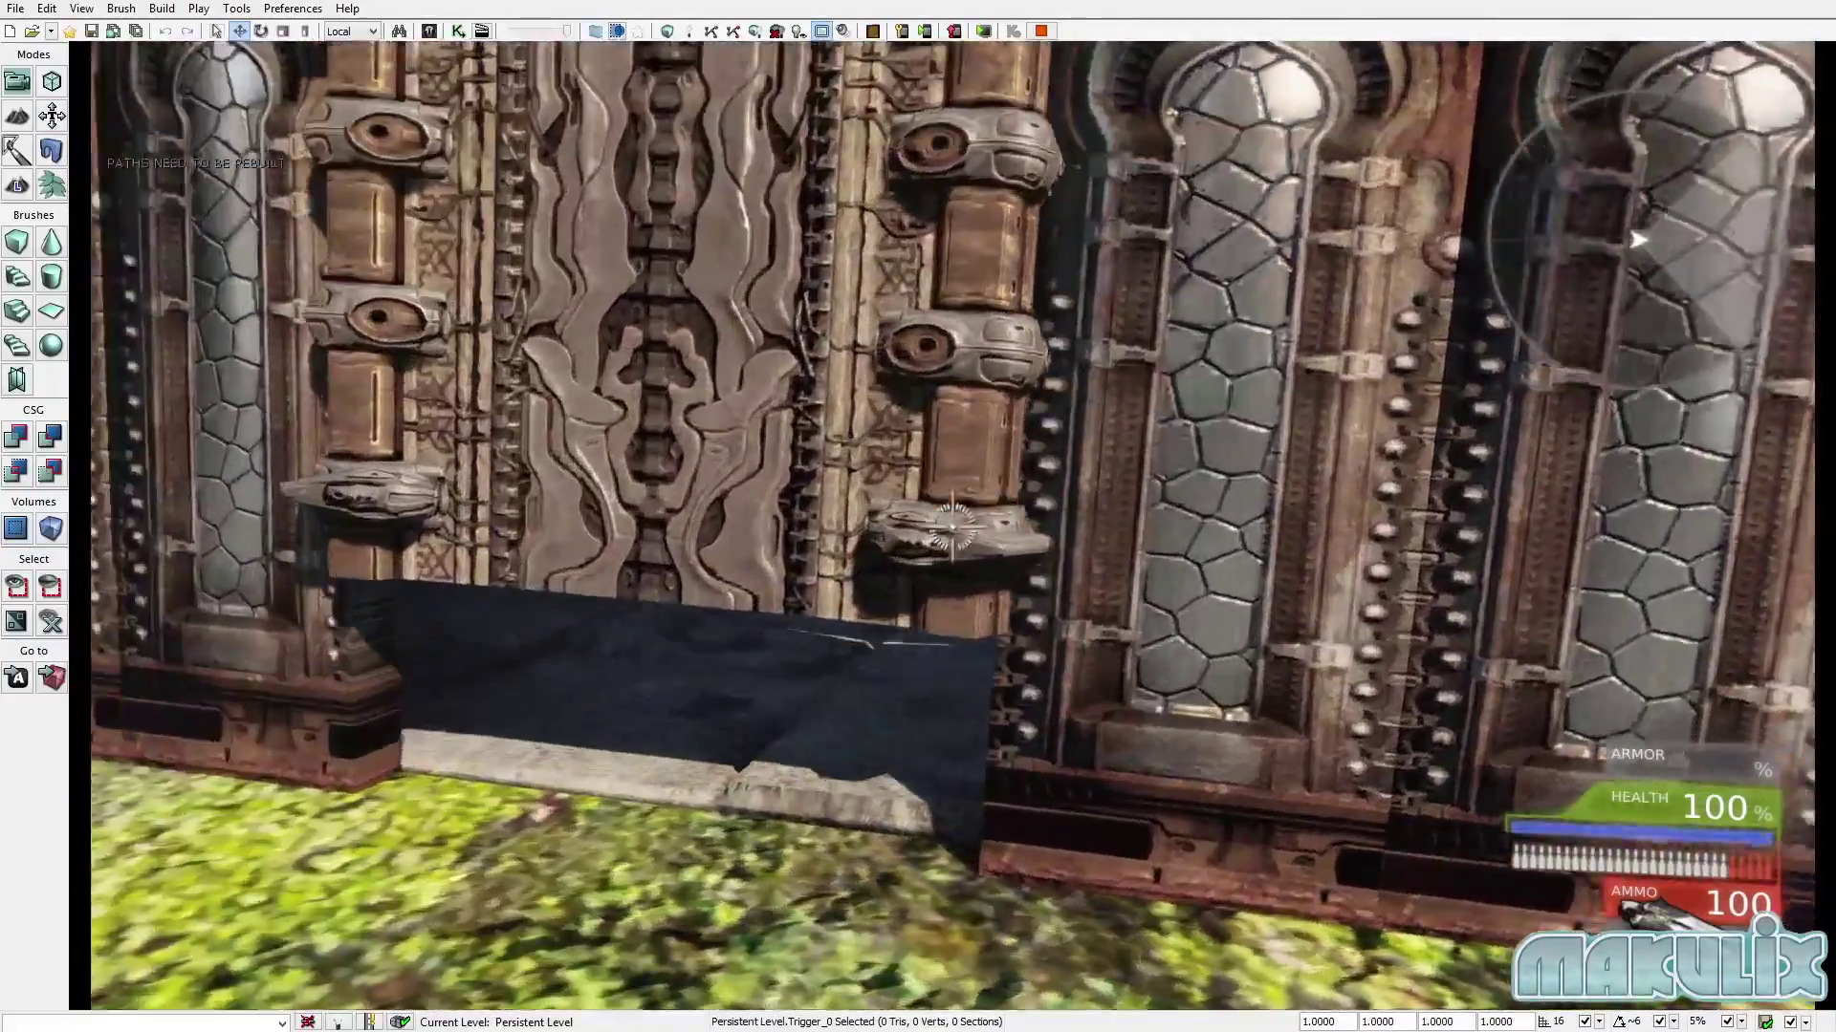
key("w")
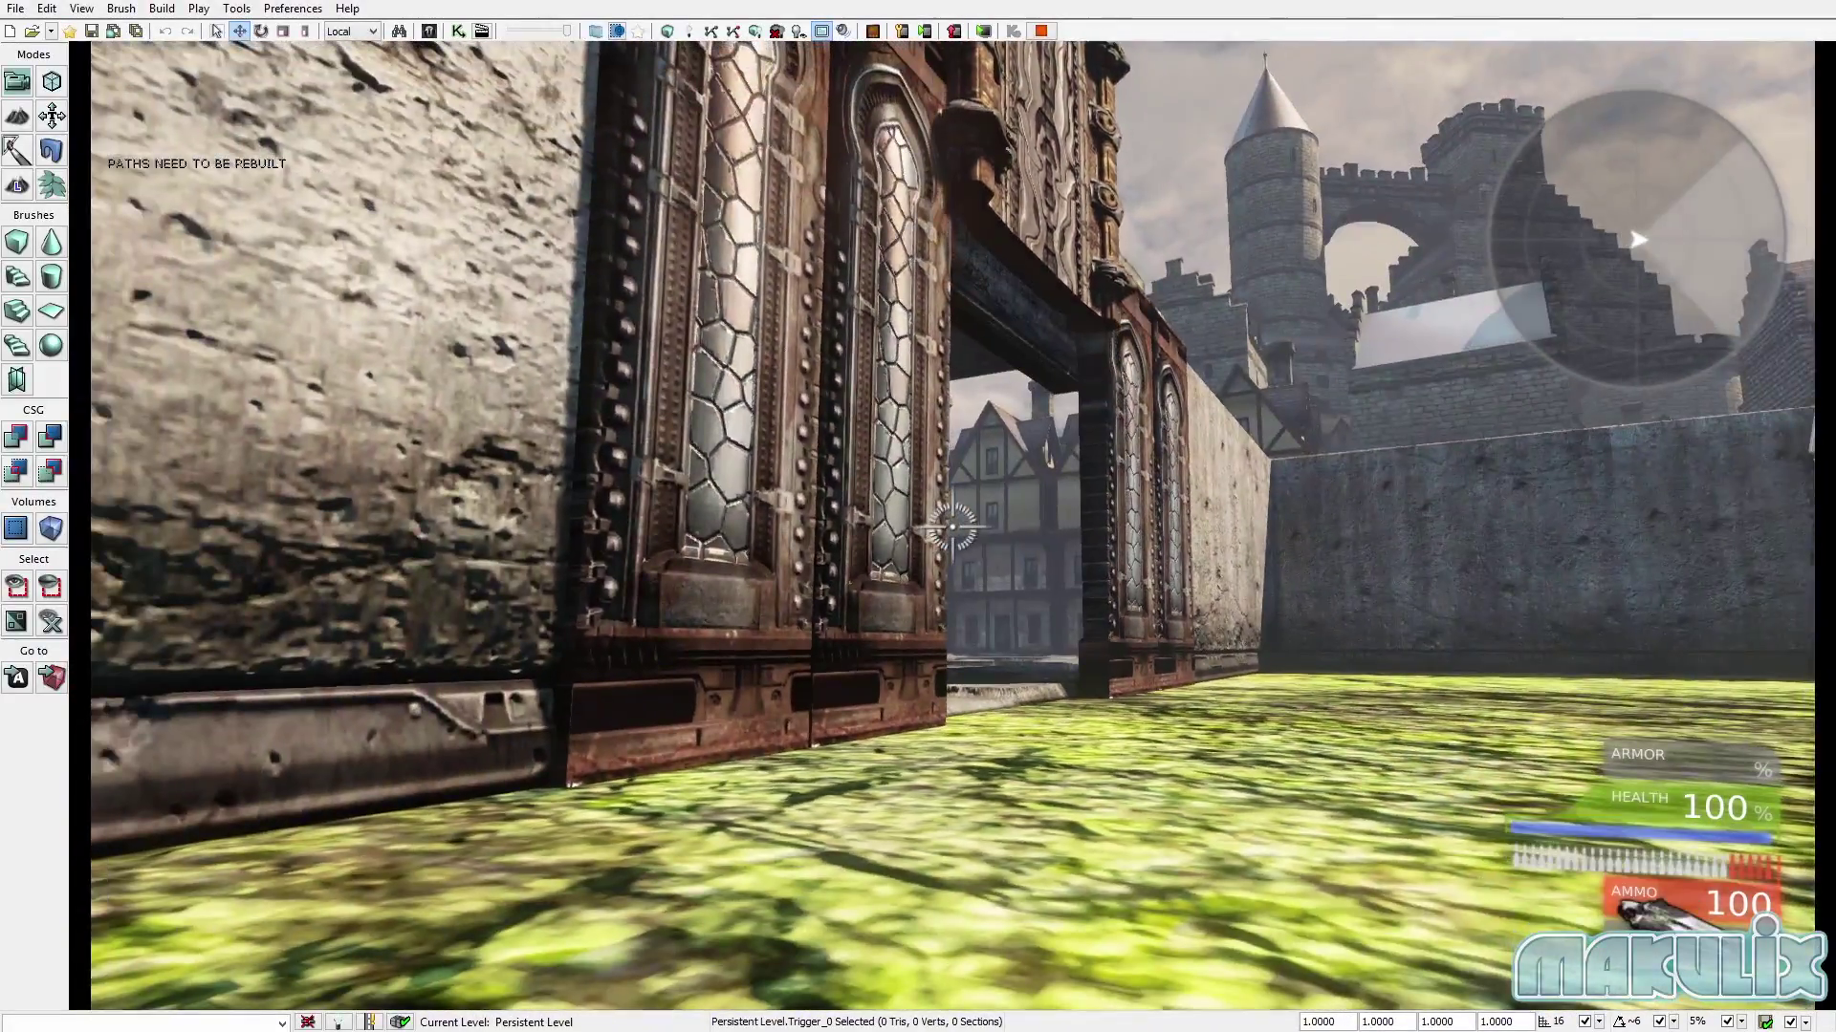
key("w")
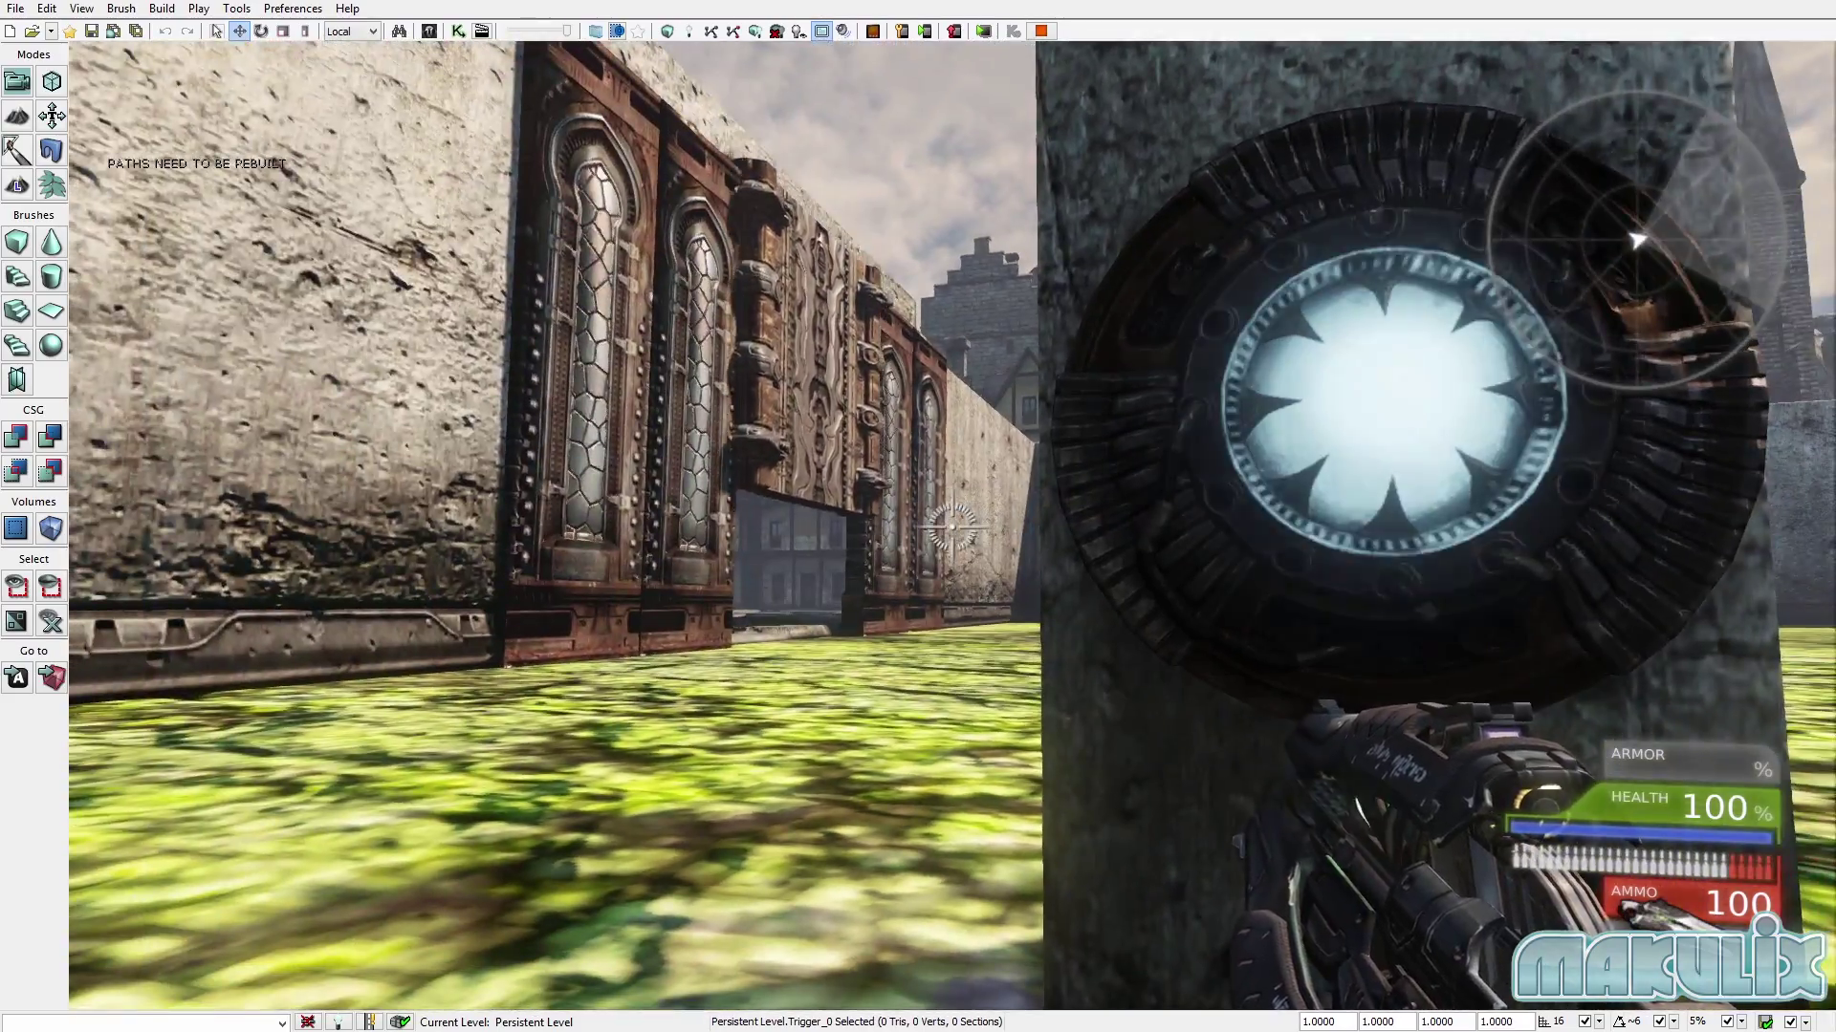
key("w")
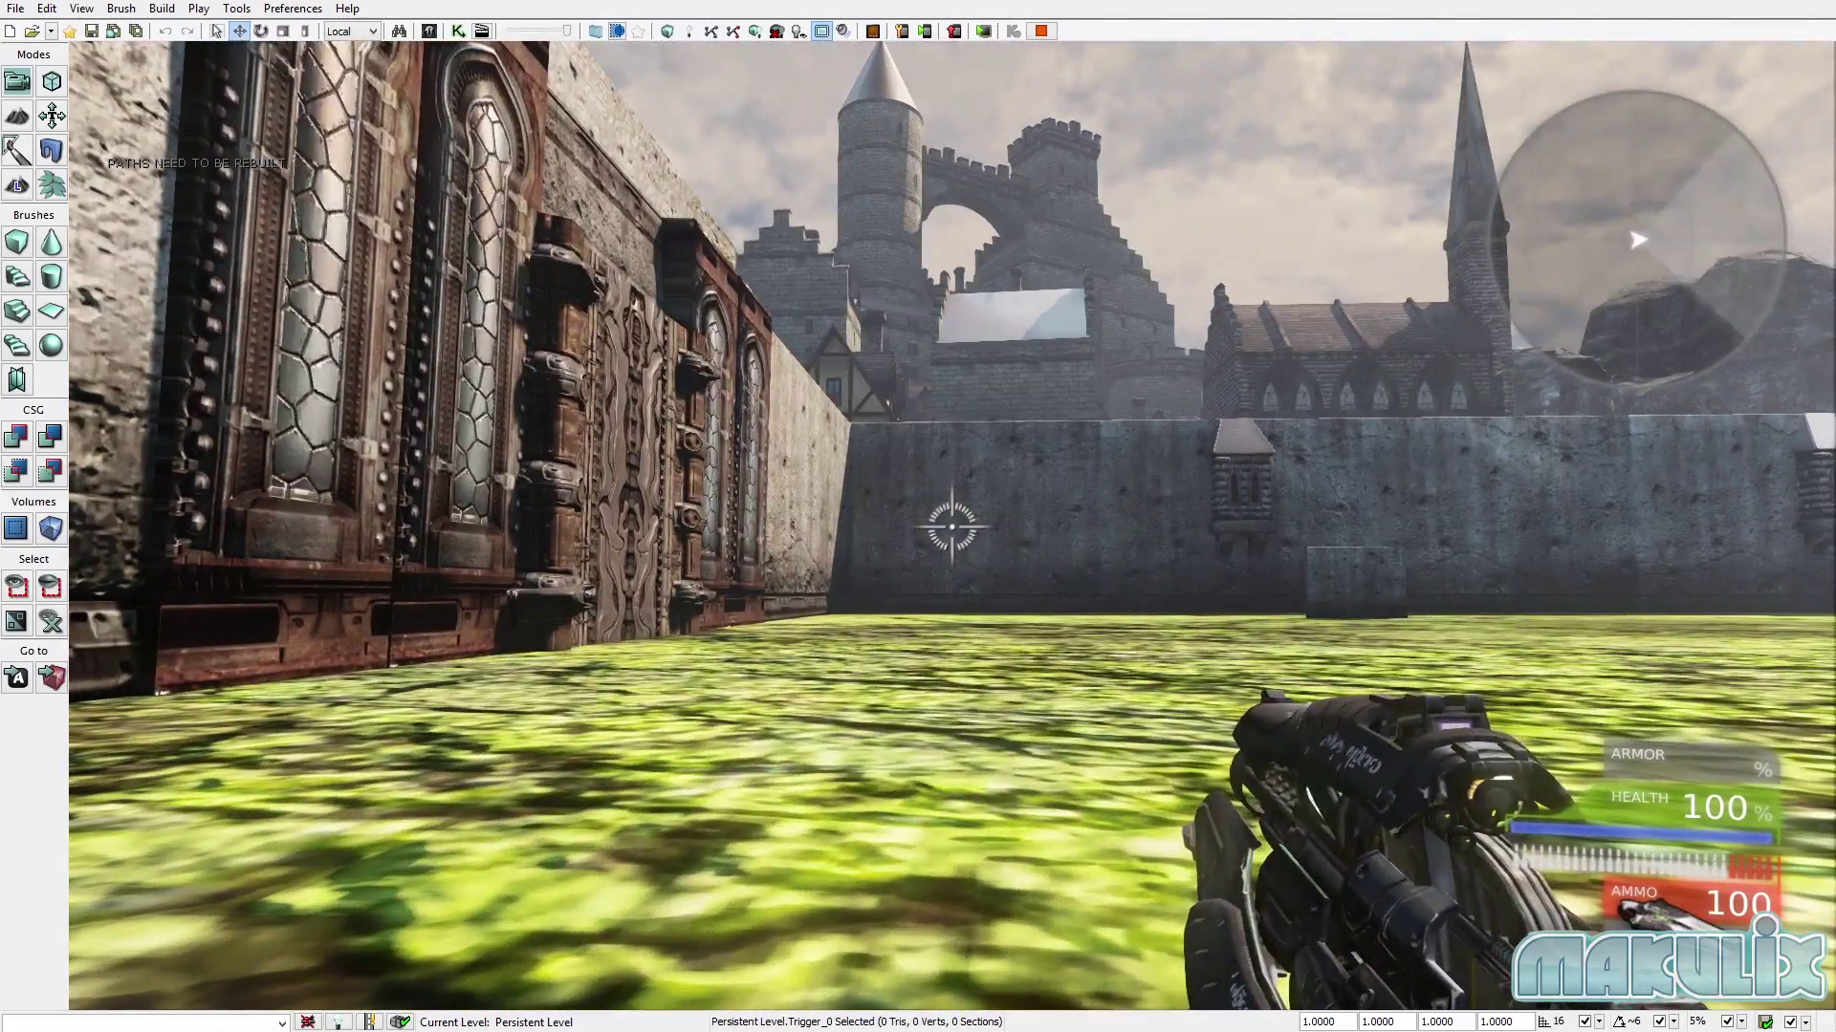
key("Escape")
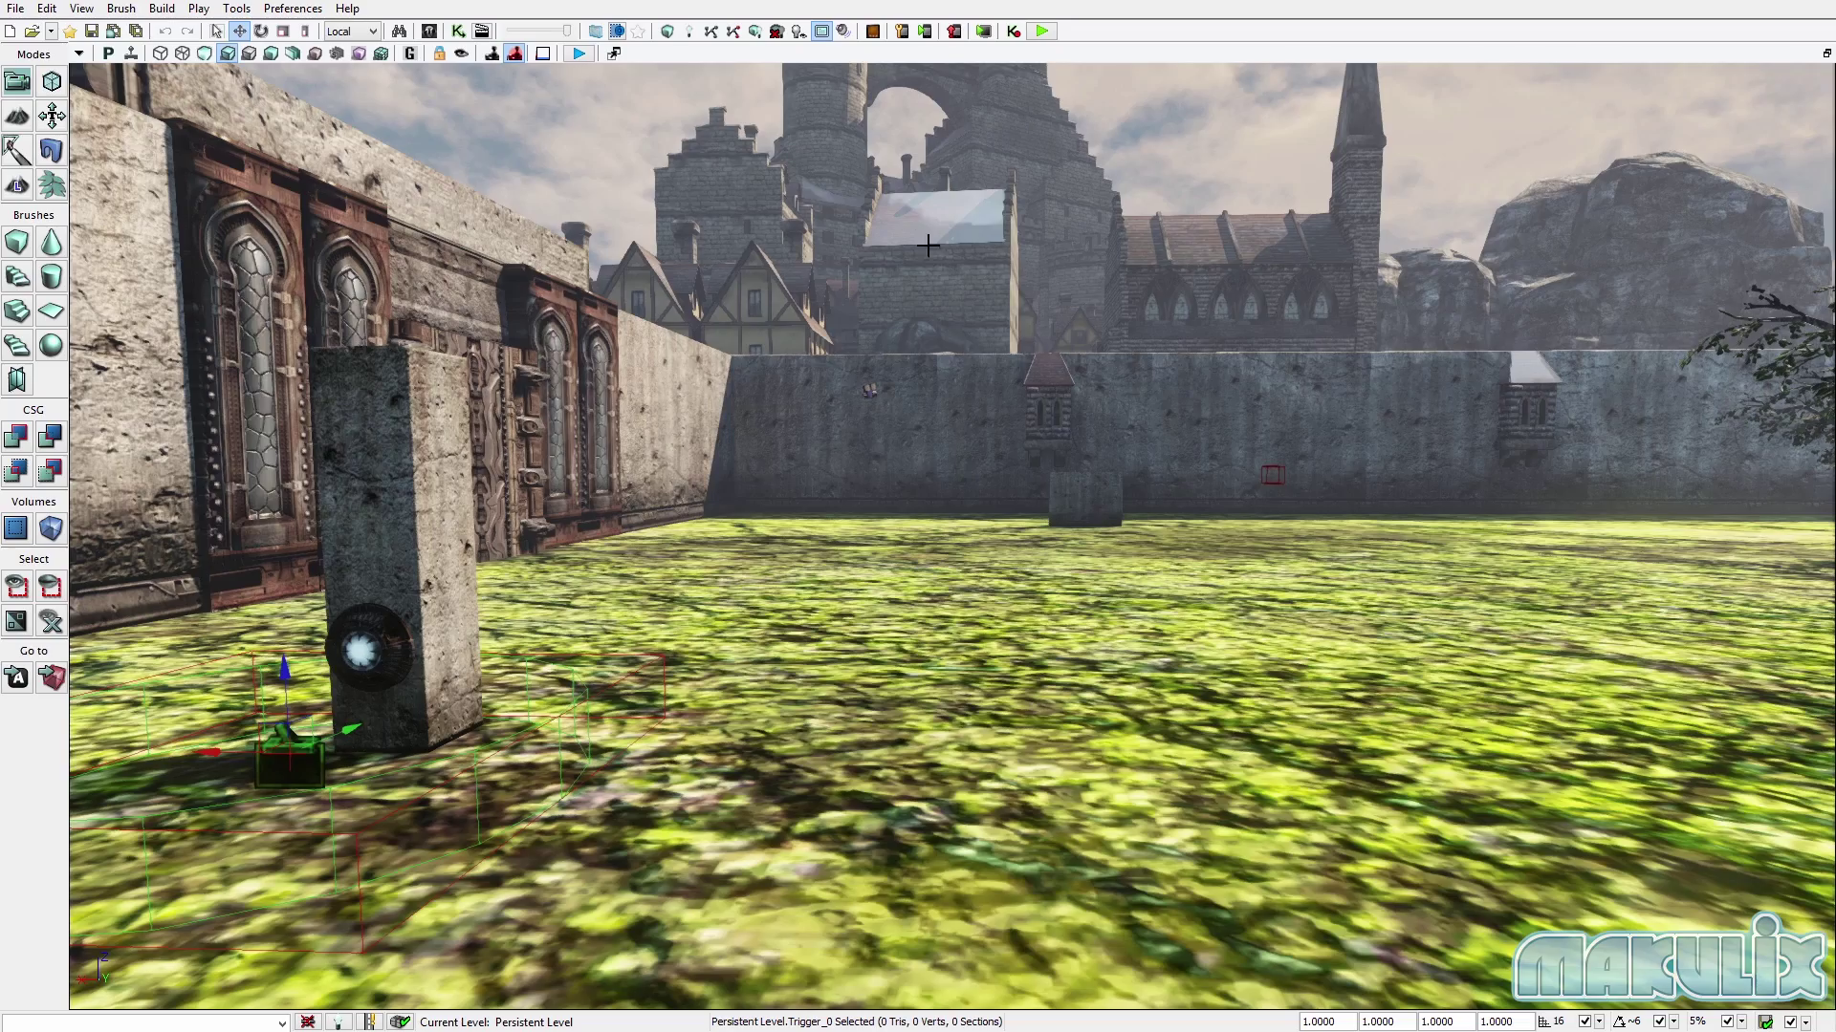
Add a PathNode on the stone paving outside the gate, in front of the timbered houses.
key("a")
right_click_drag(863, 525, 749, 621)
key("w")
key("w")
key("s")
key("w")
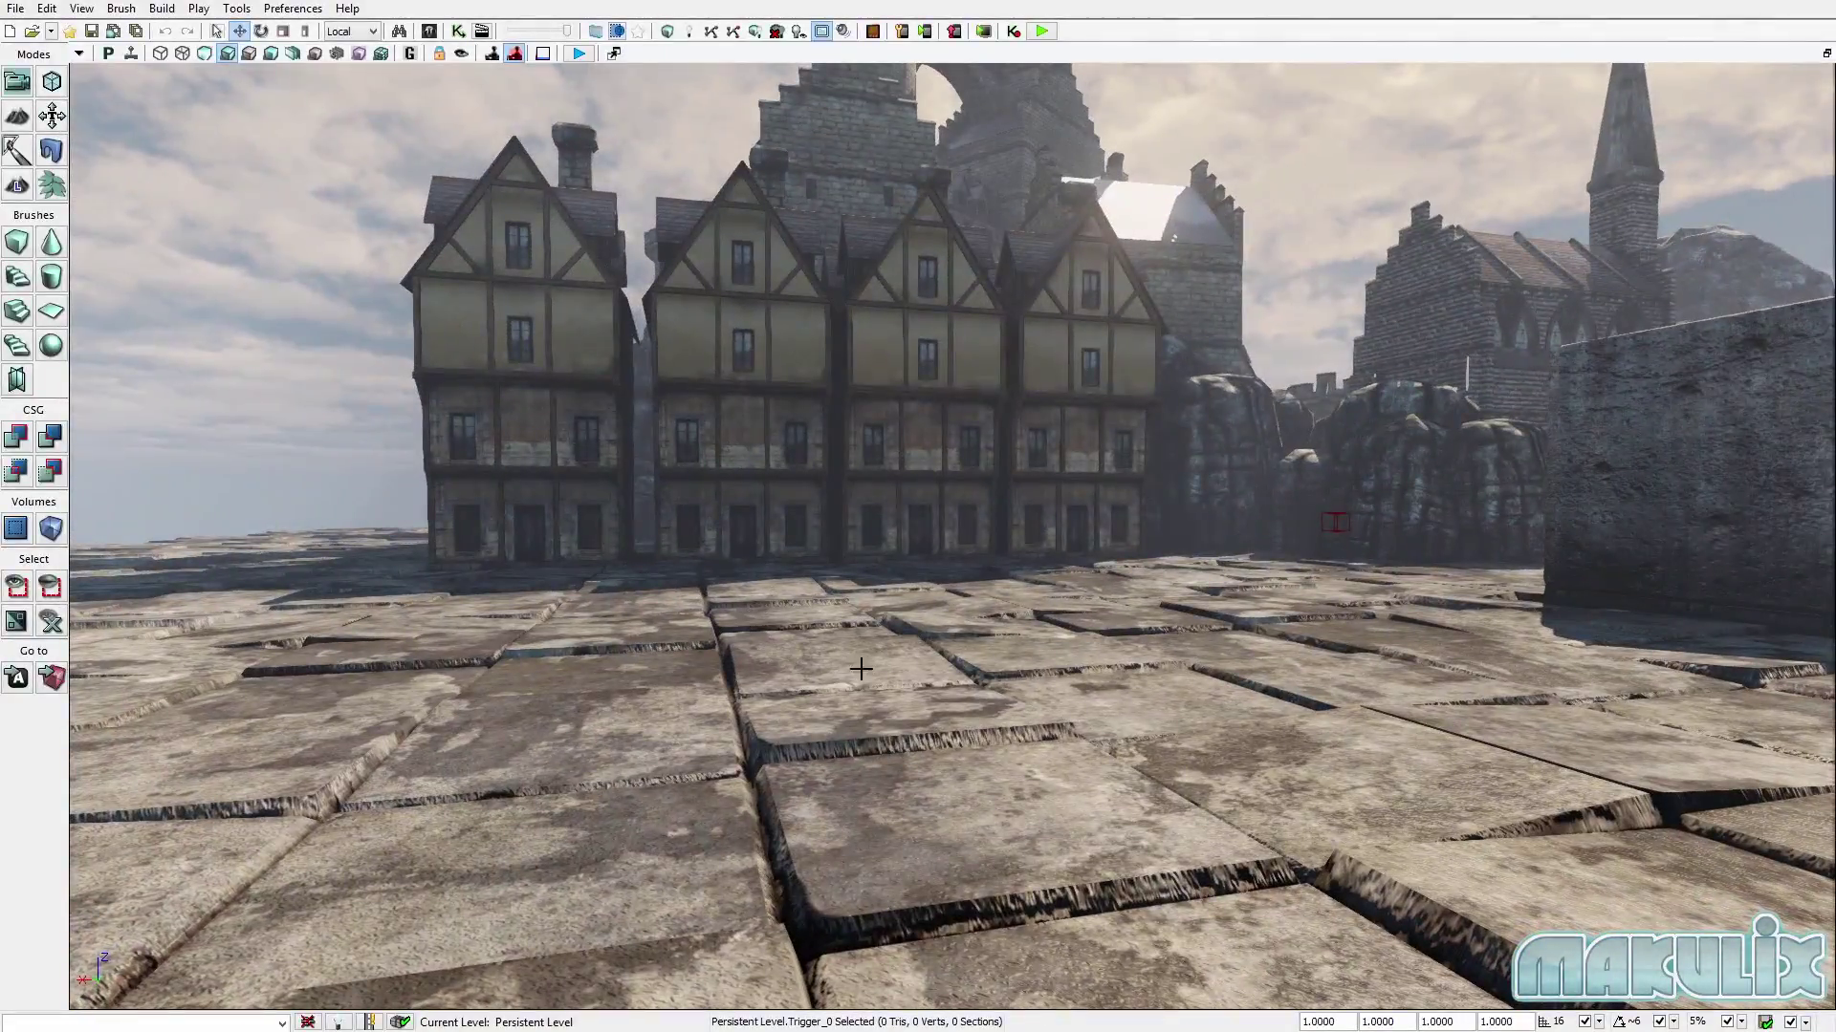
right_click(861, 669)
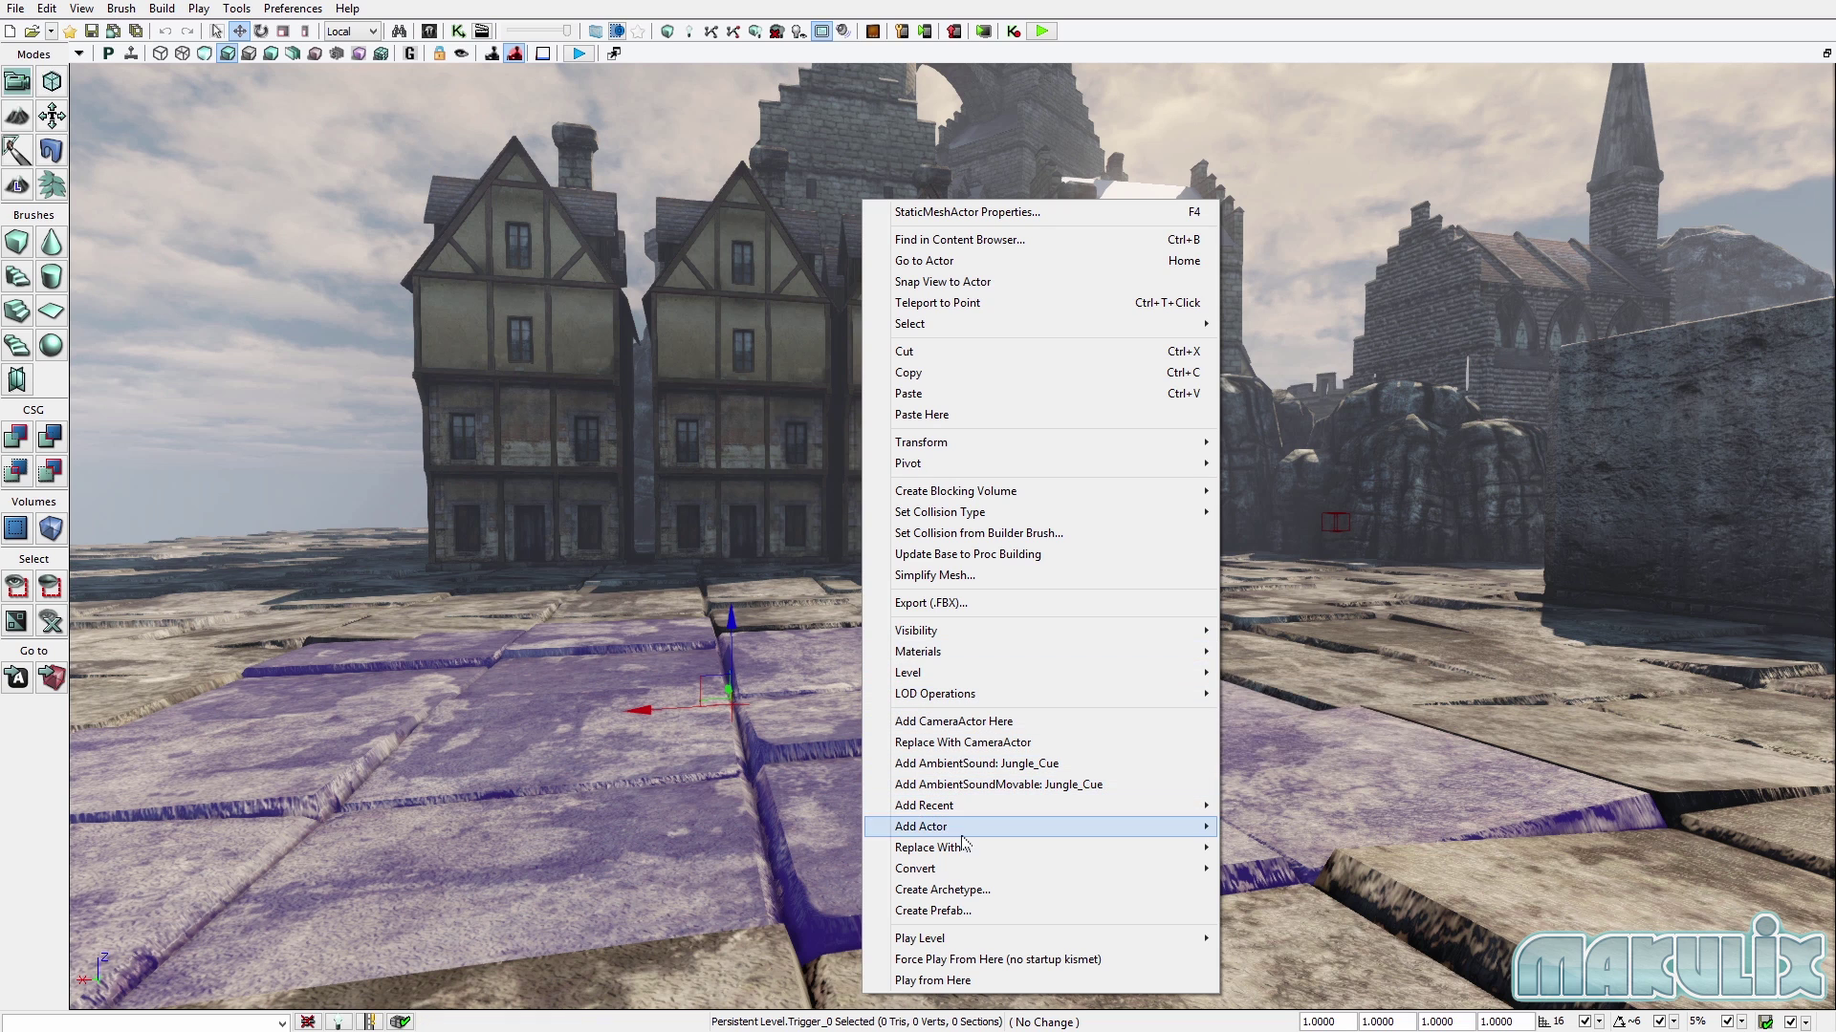
mouse_move(961, 828)
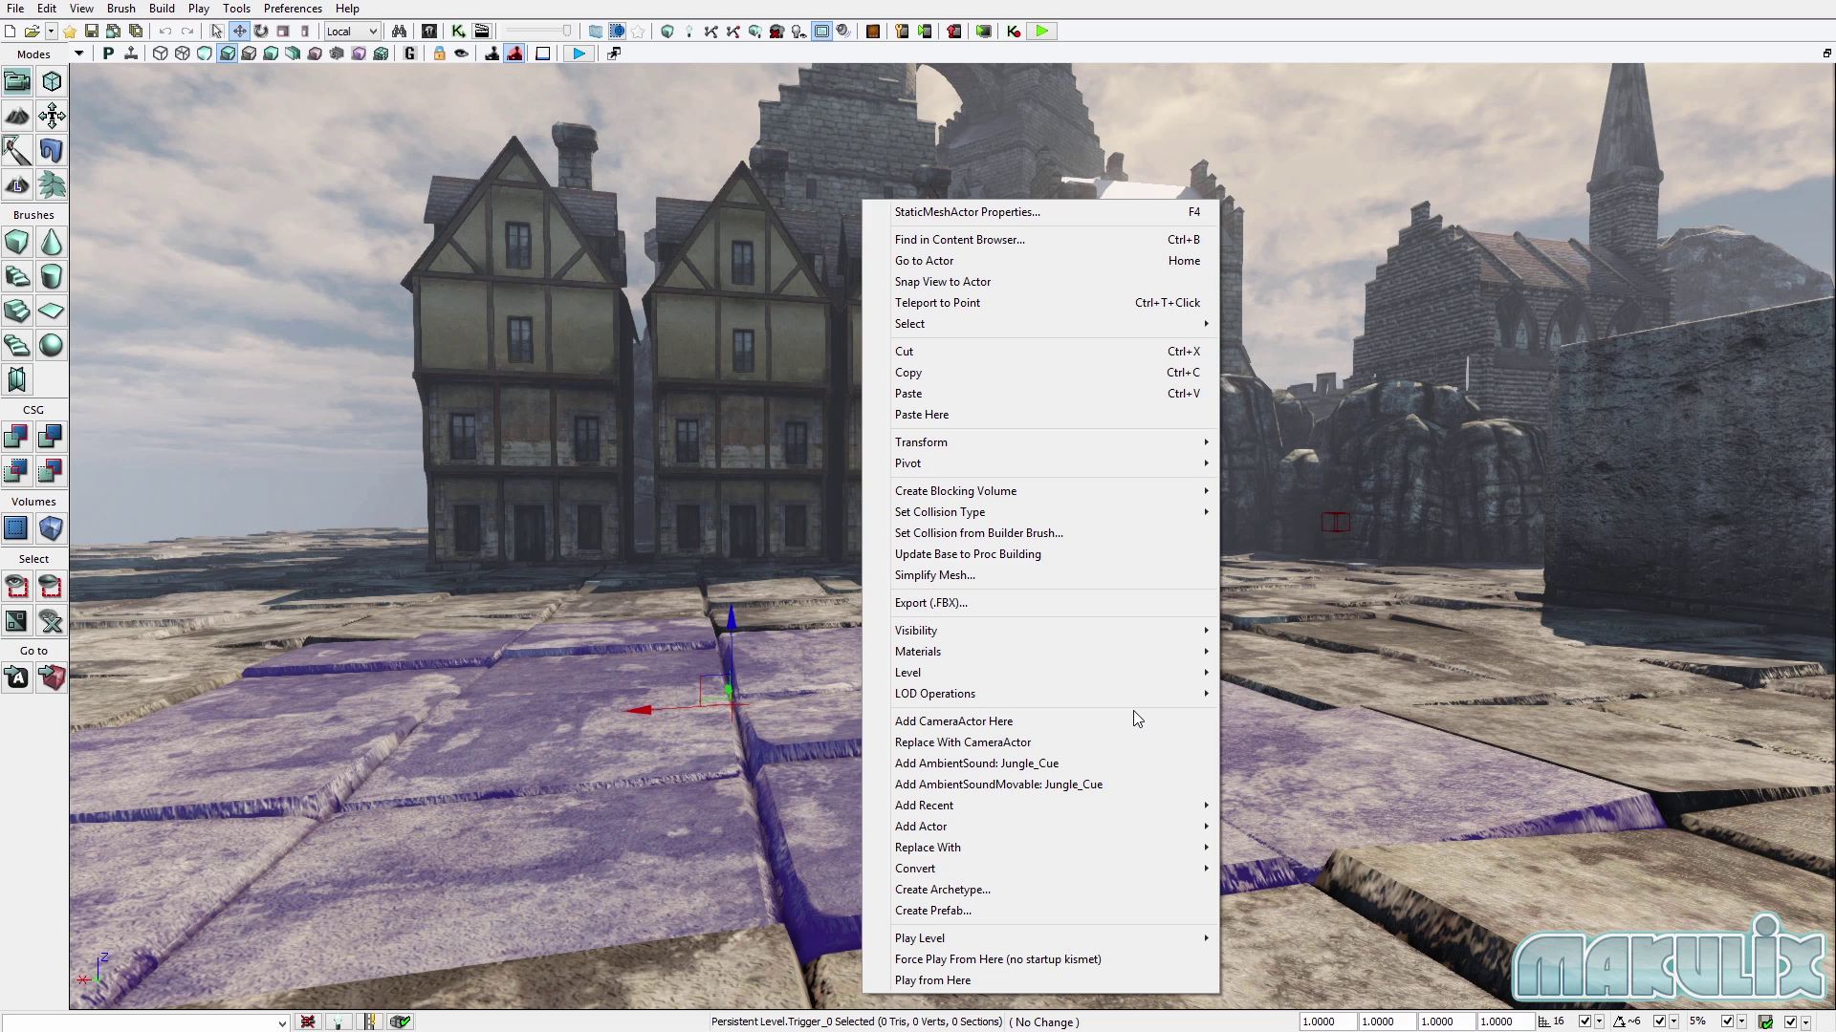
mouse_move(1052, 834)
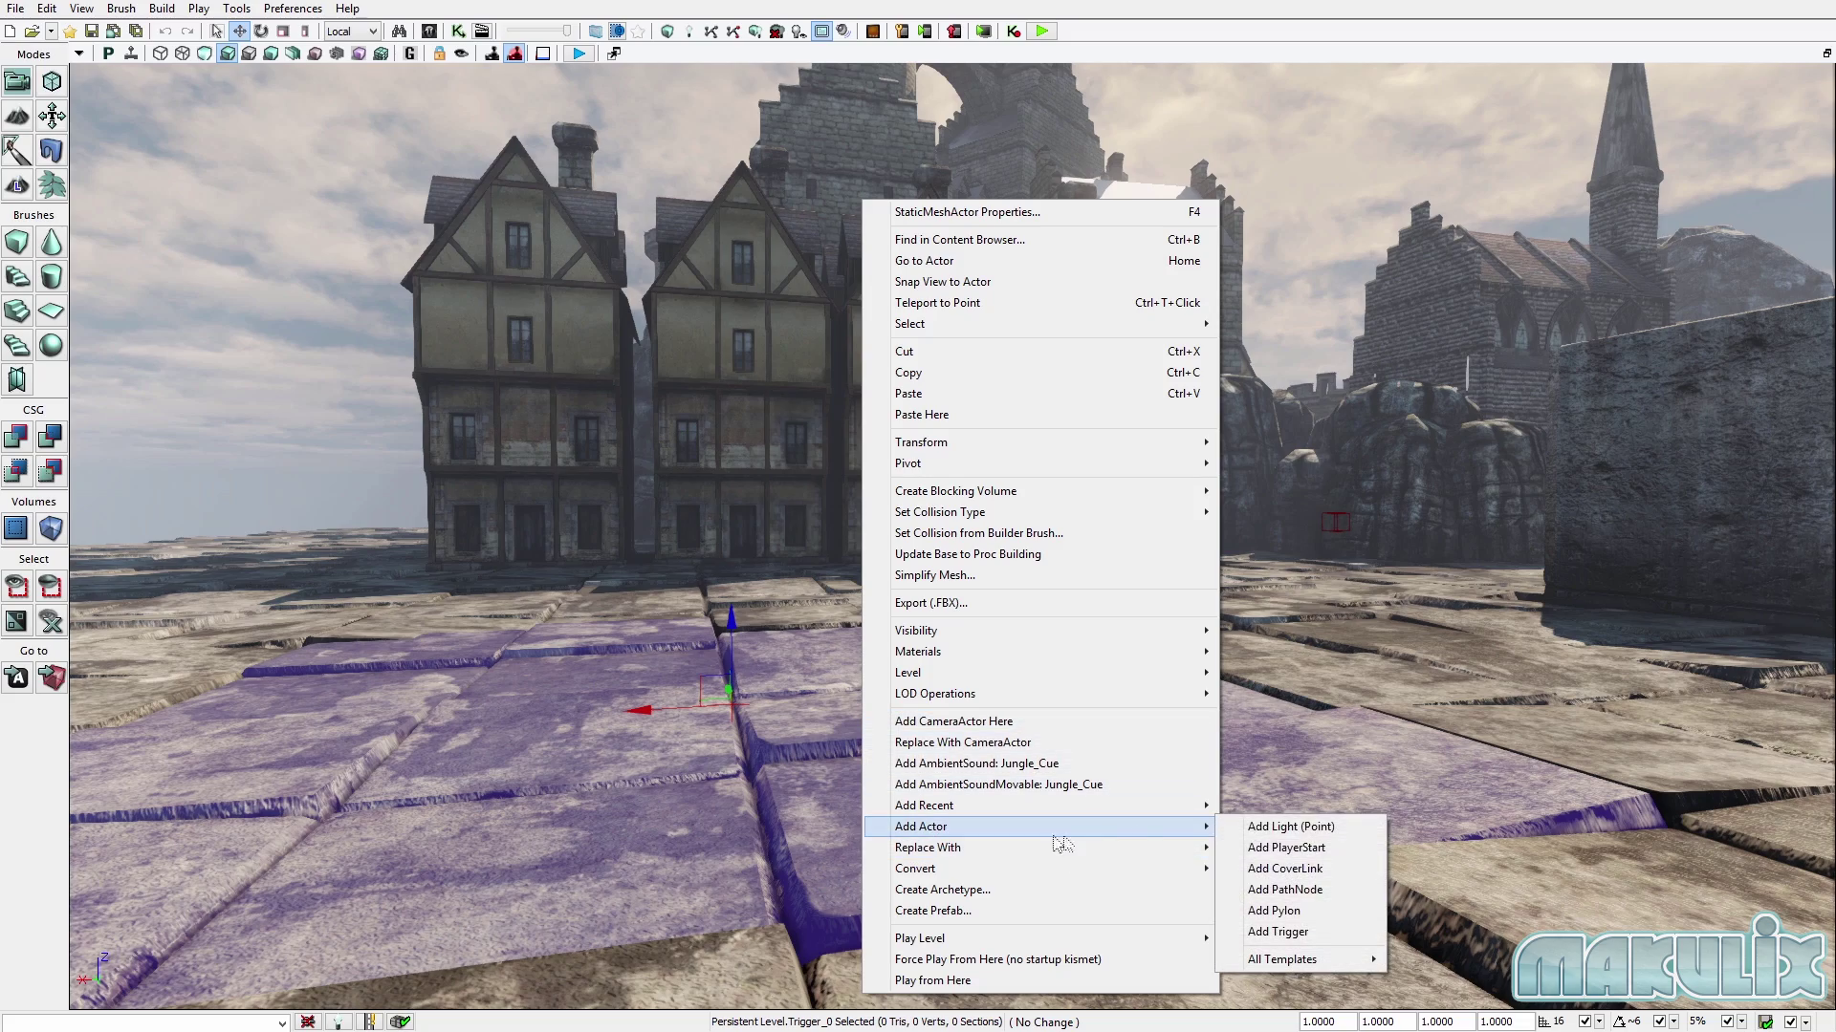
left_click(1262, 889)
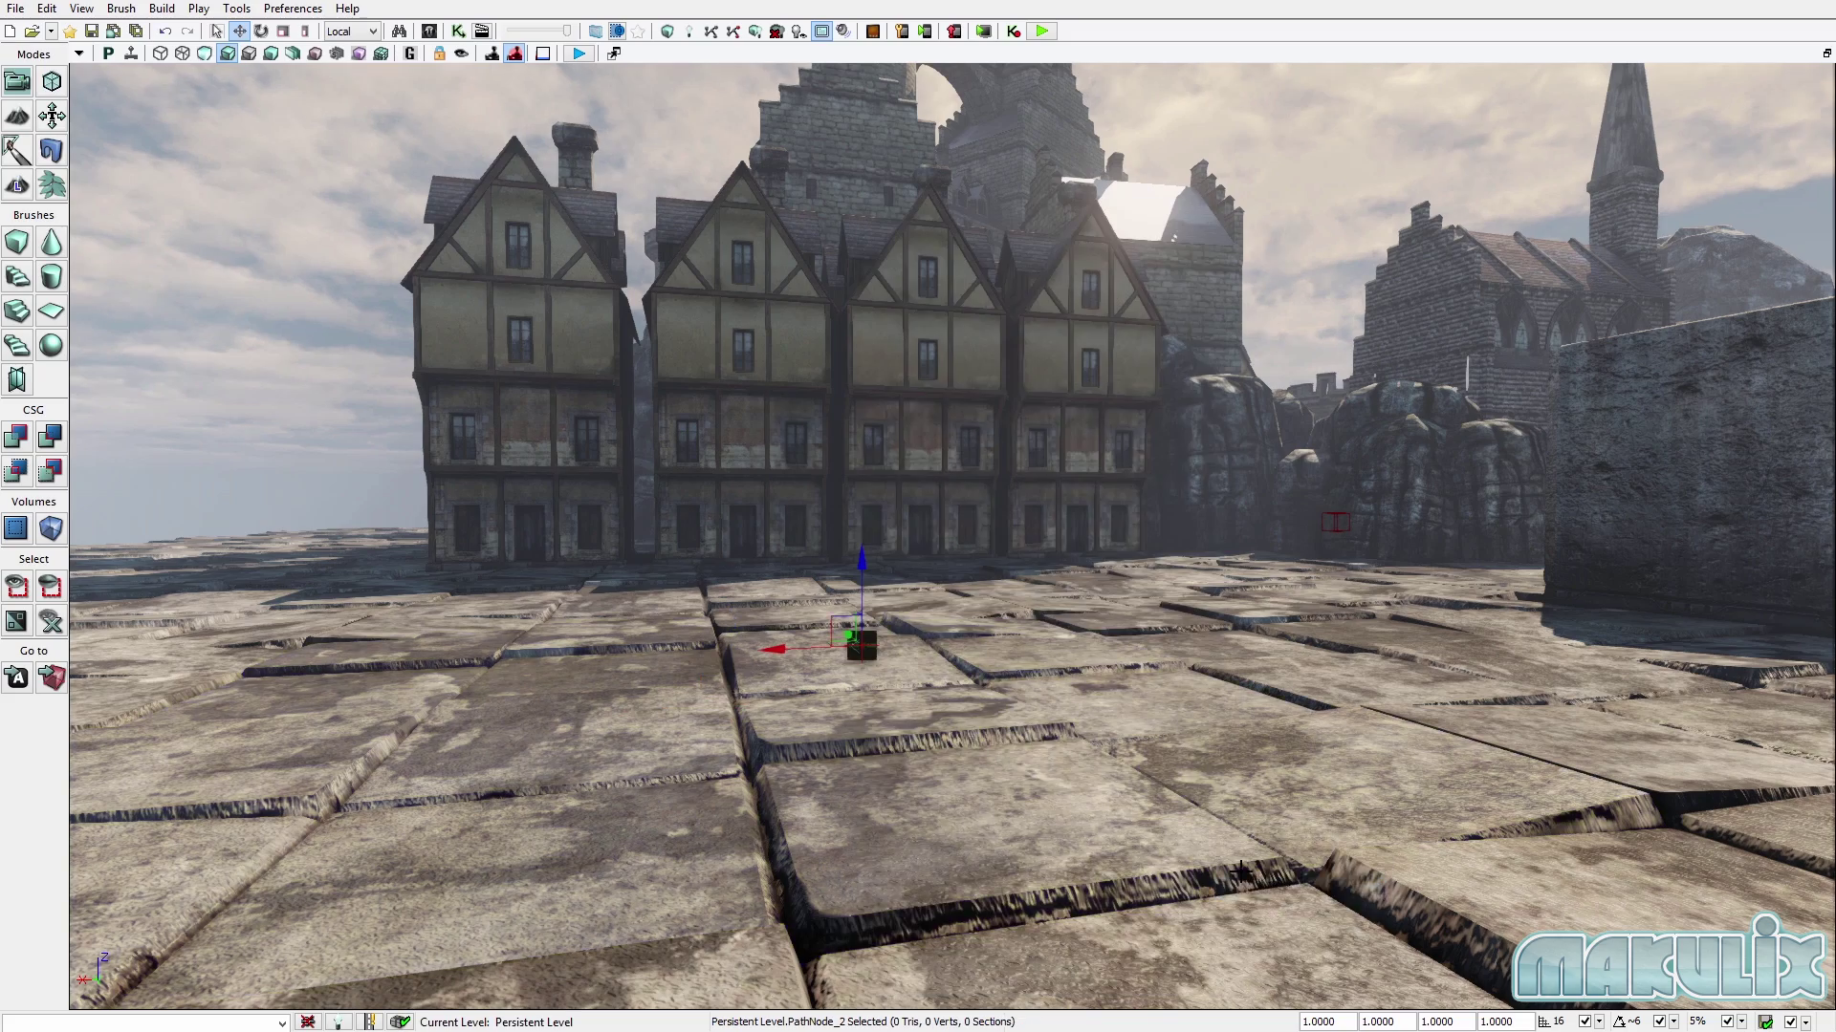
Raise the PathNode off the paving outside the gate and lower it to rest just above the stones.
mouse_move(1241, 872)
right_mouse_down()
mouse_move(1174, 865)
mouse_move(1241, 885)
right_mouse_up()
key("w")
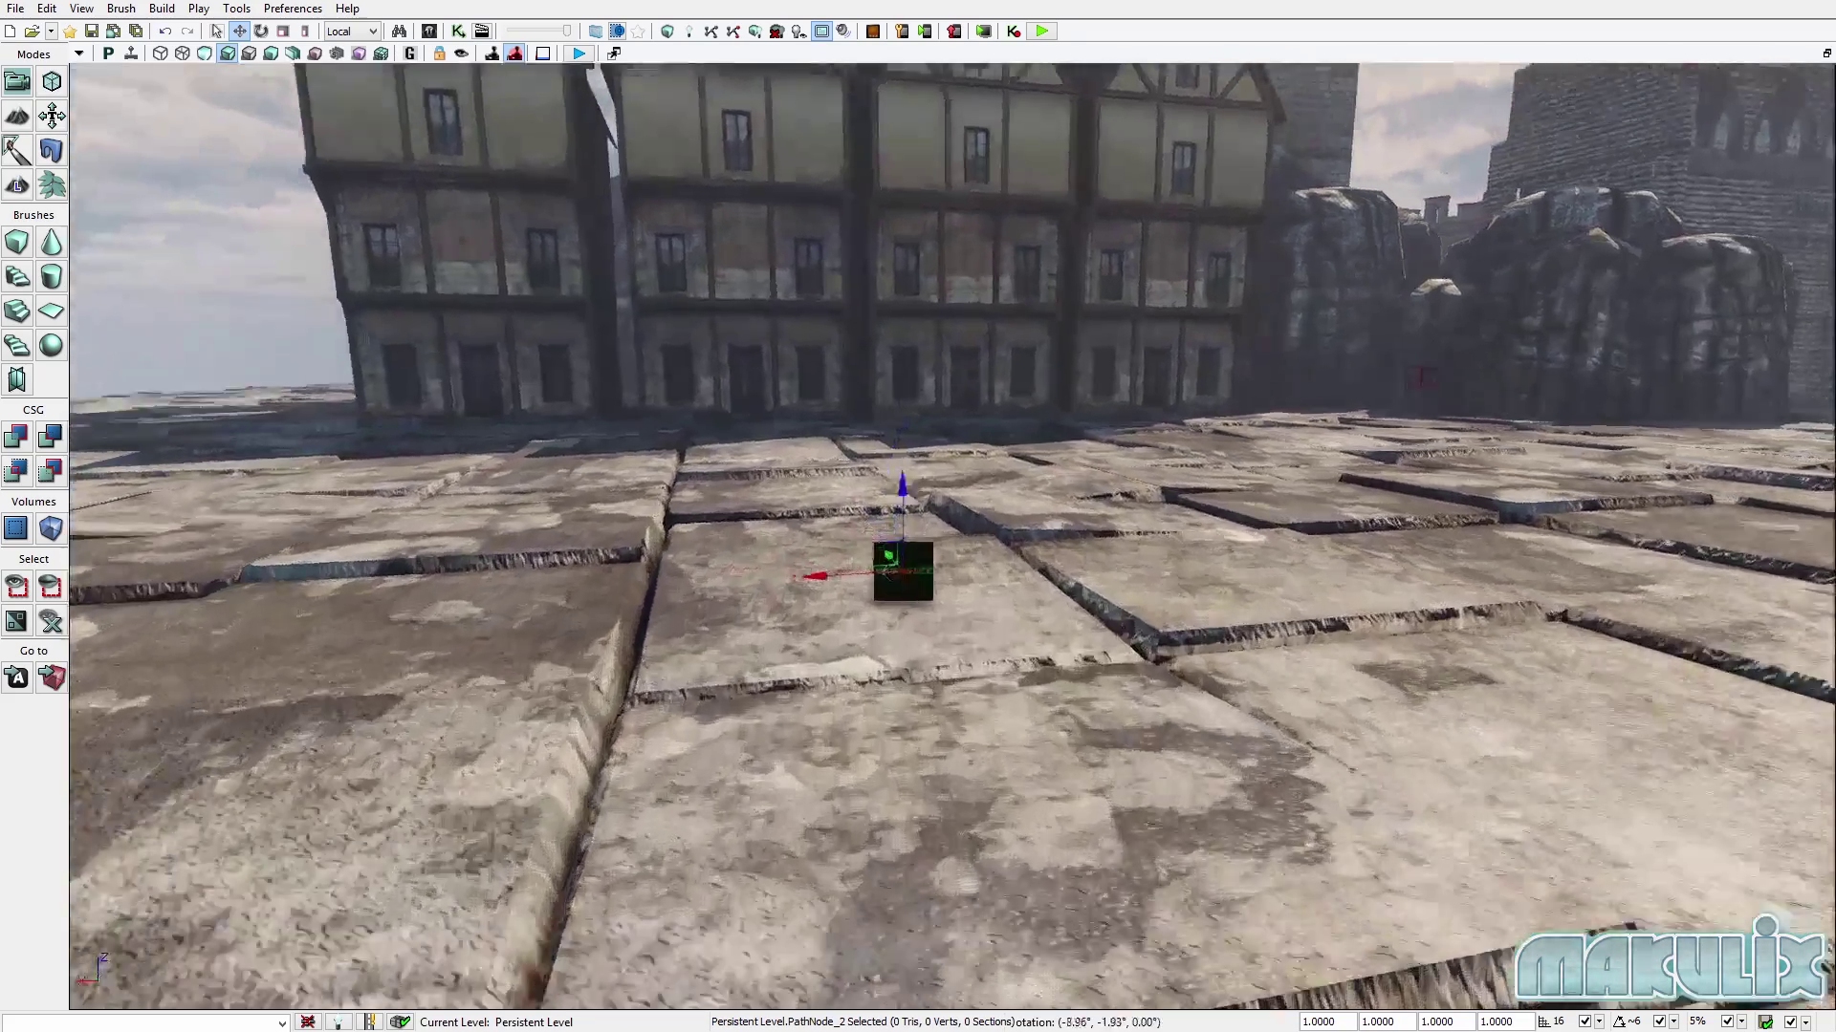
left_click_drag(1051, 506, 1109, 719)
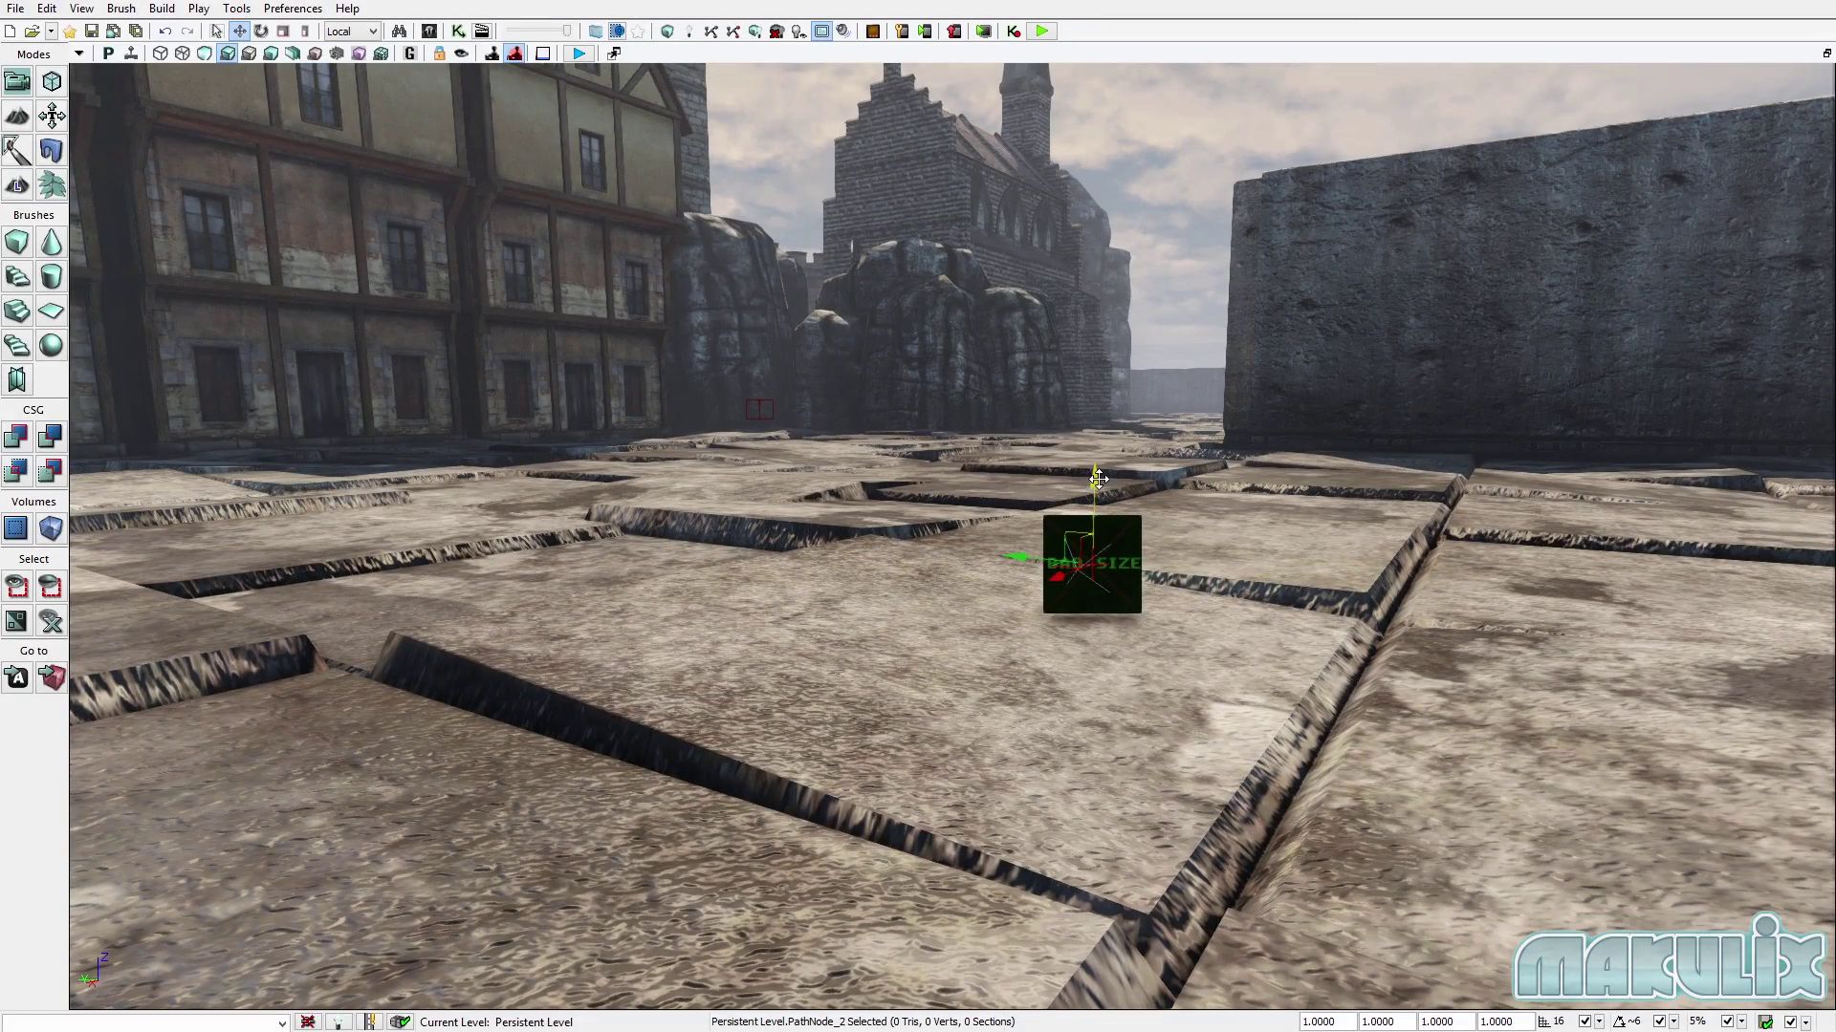
left_click_drag(1098, 479, 1128, 230)
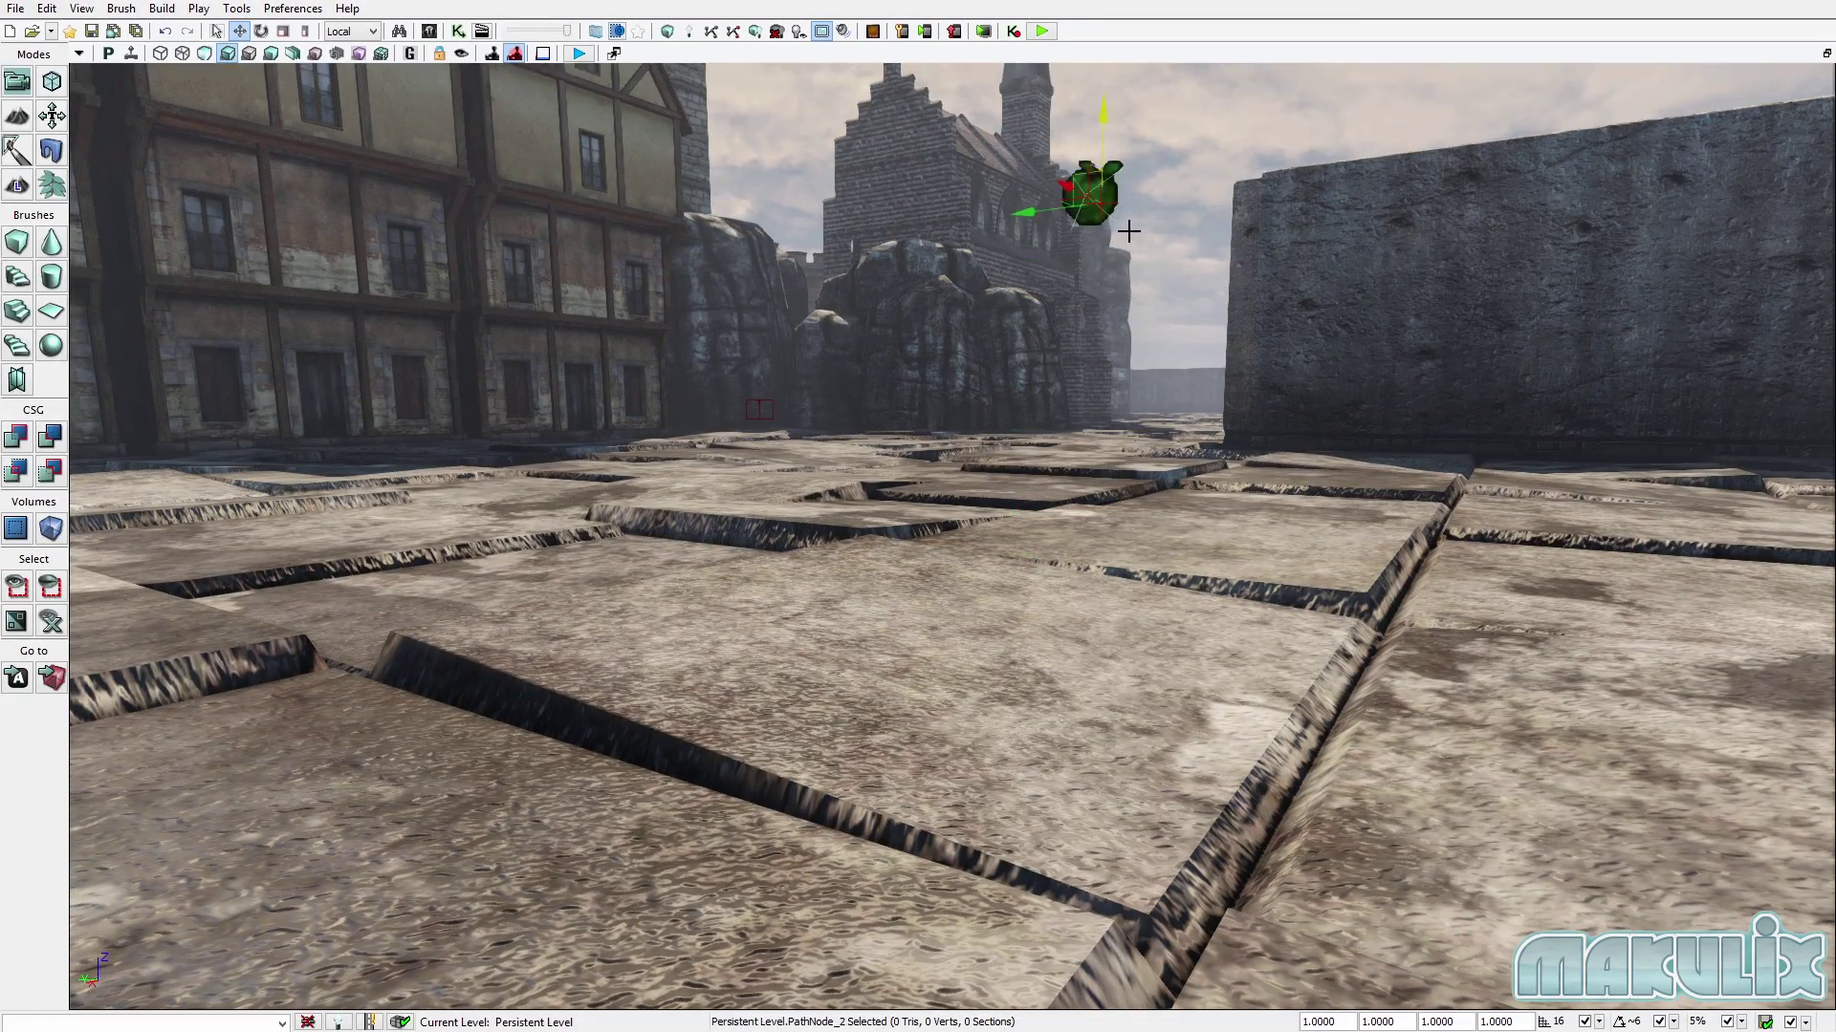
key("s")
right_click_drag(1128, 231, 1109, 425)
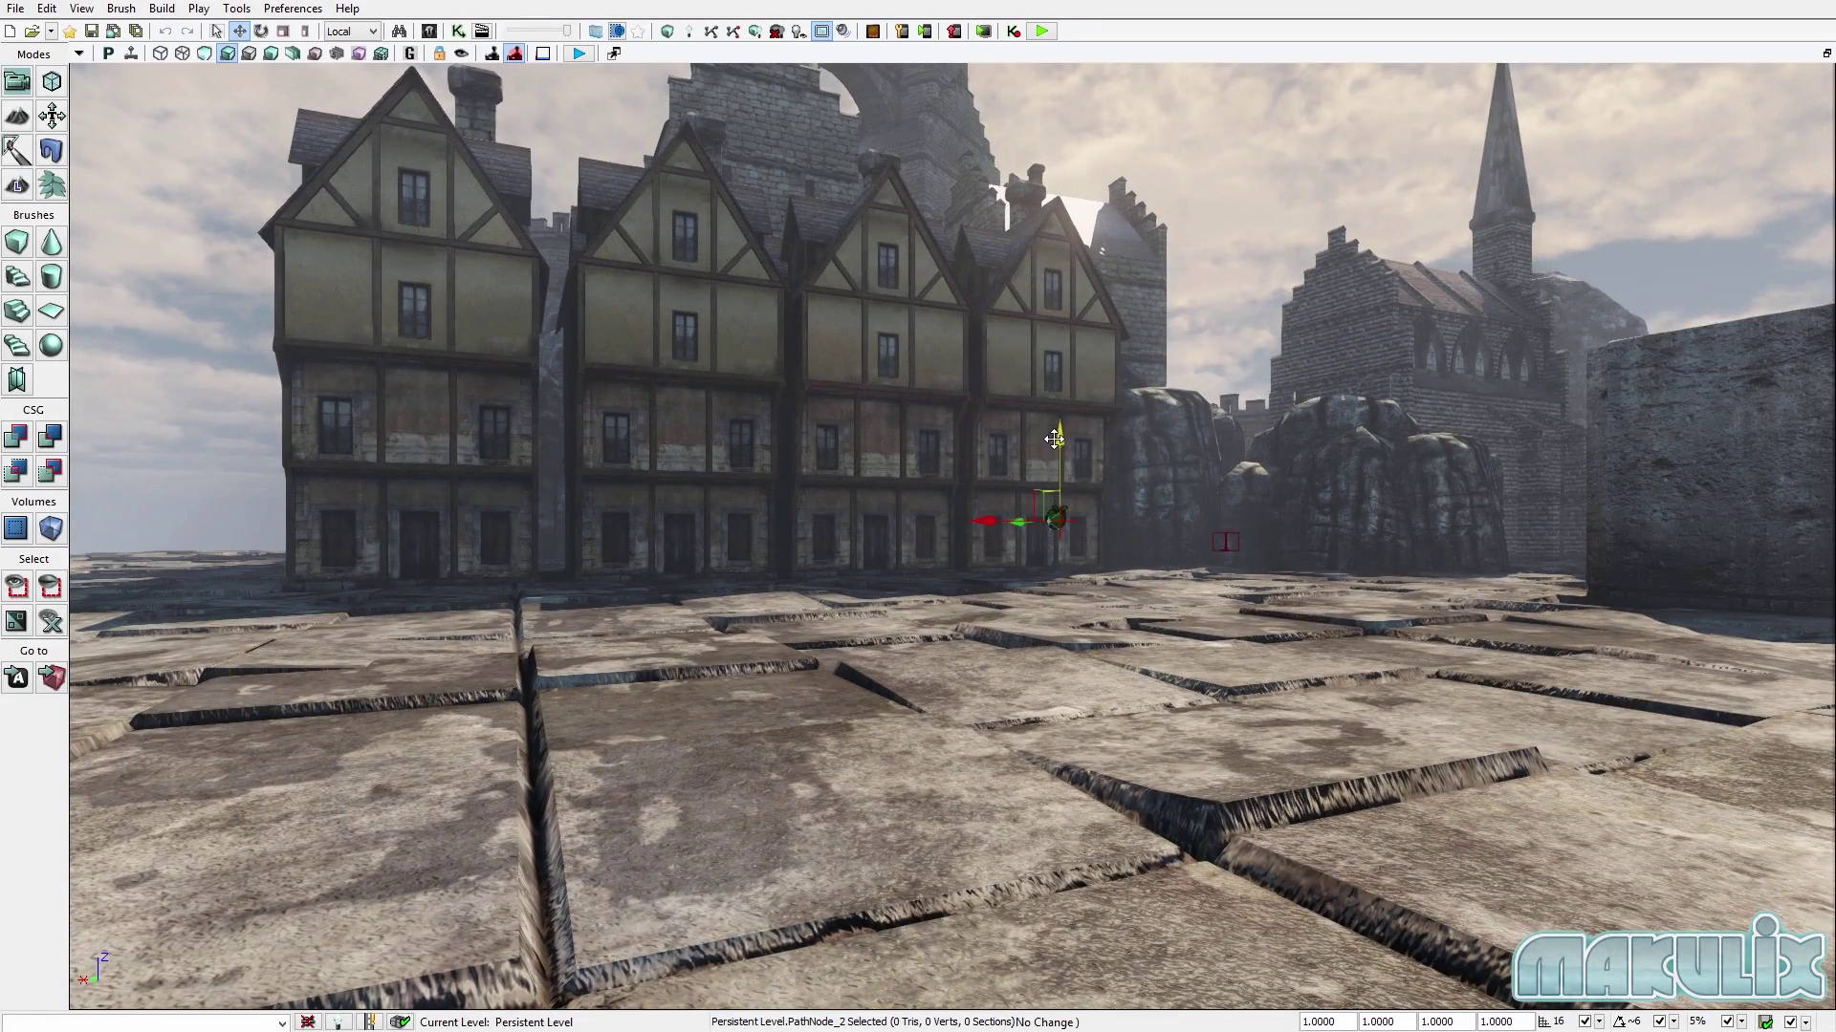
left_click_drag(1053, 439, 1059, 570)
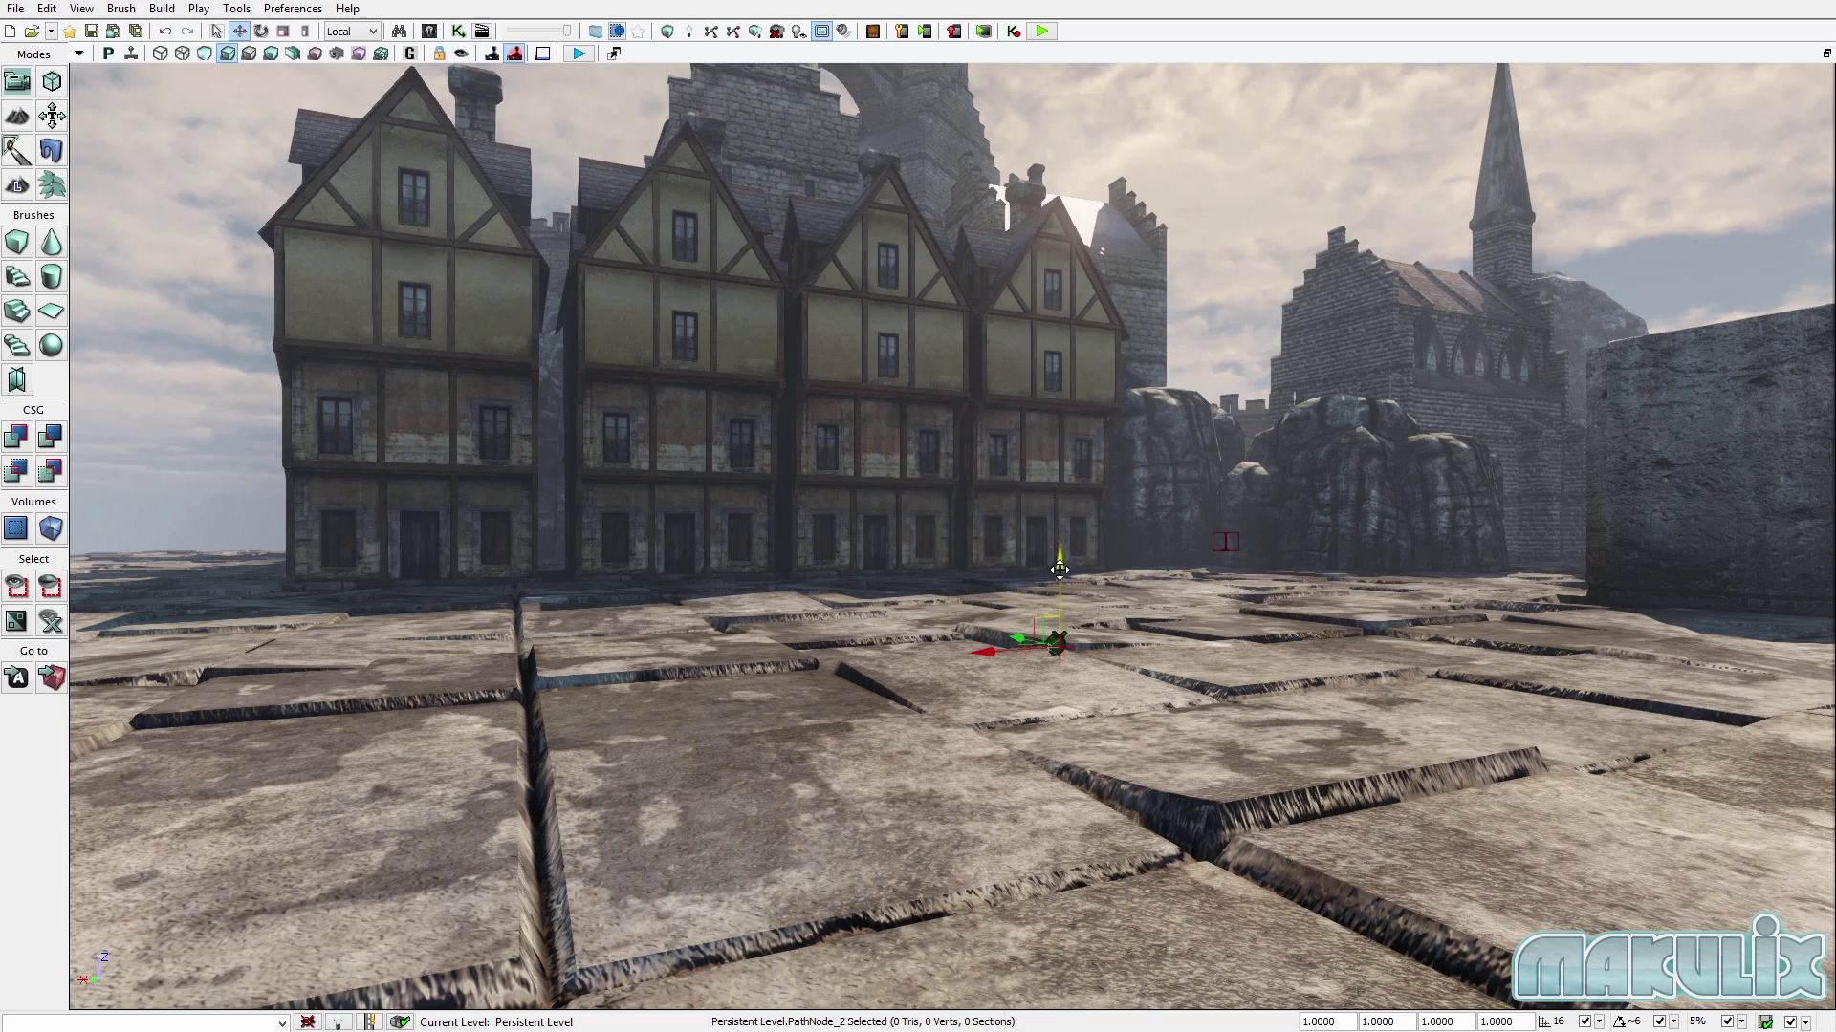
right_click_drag(1074, 721, 983, 653)
key("w")
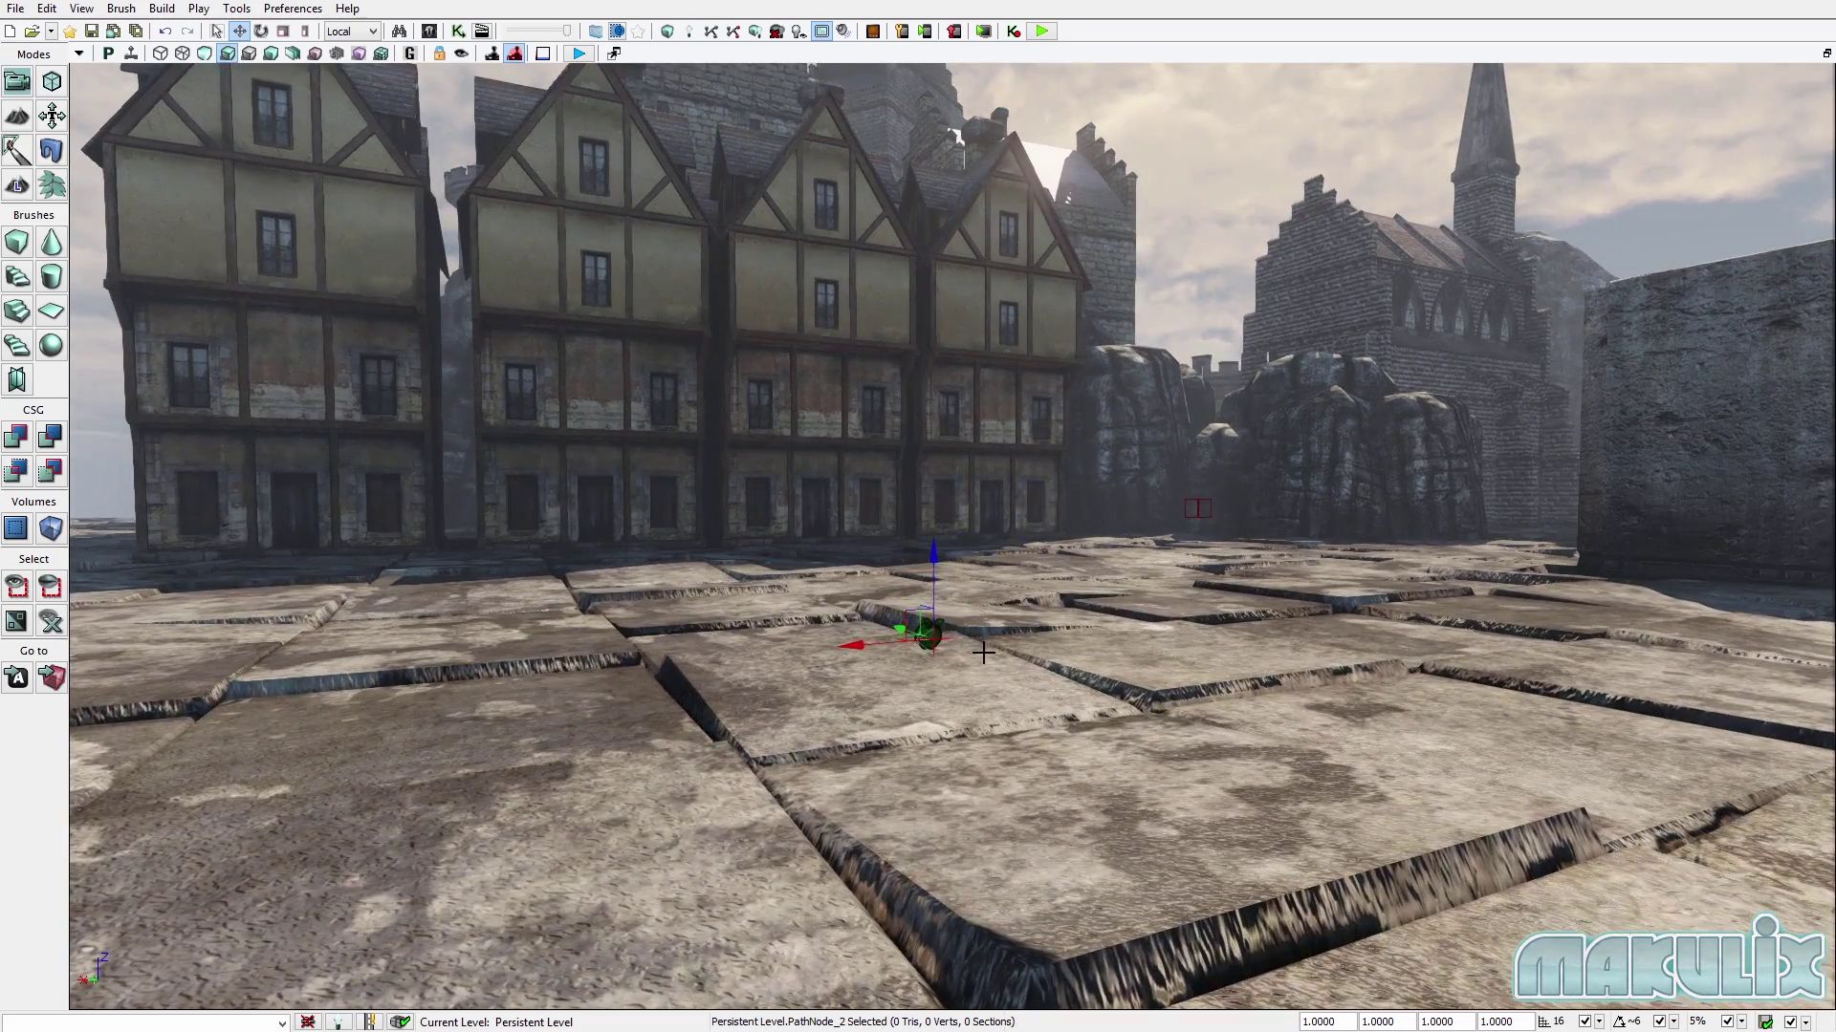
Open Kismet and add an Actor Factory action in the empty area beside the Play Sound and Camera1 Matinee nodes.
left_click(460, 32)
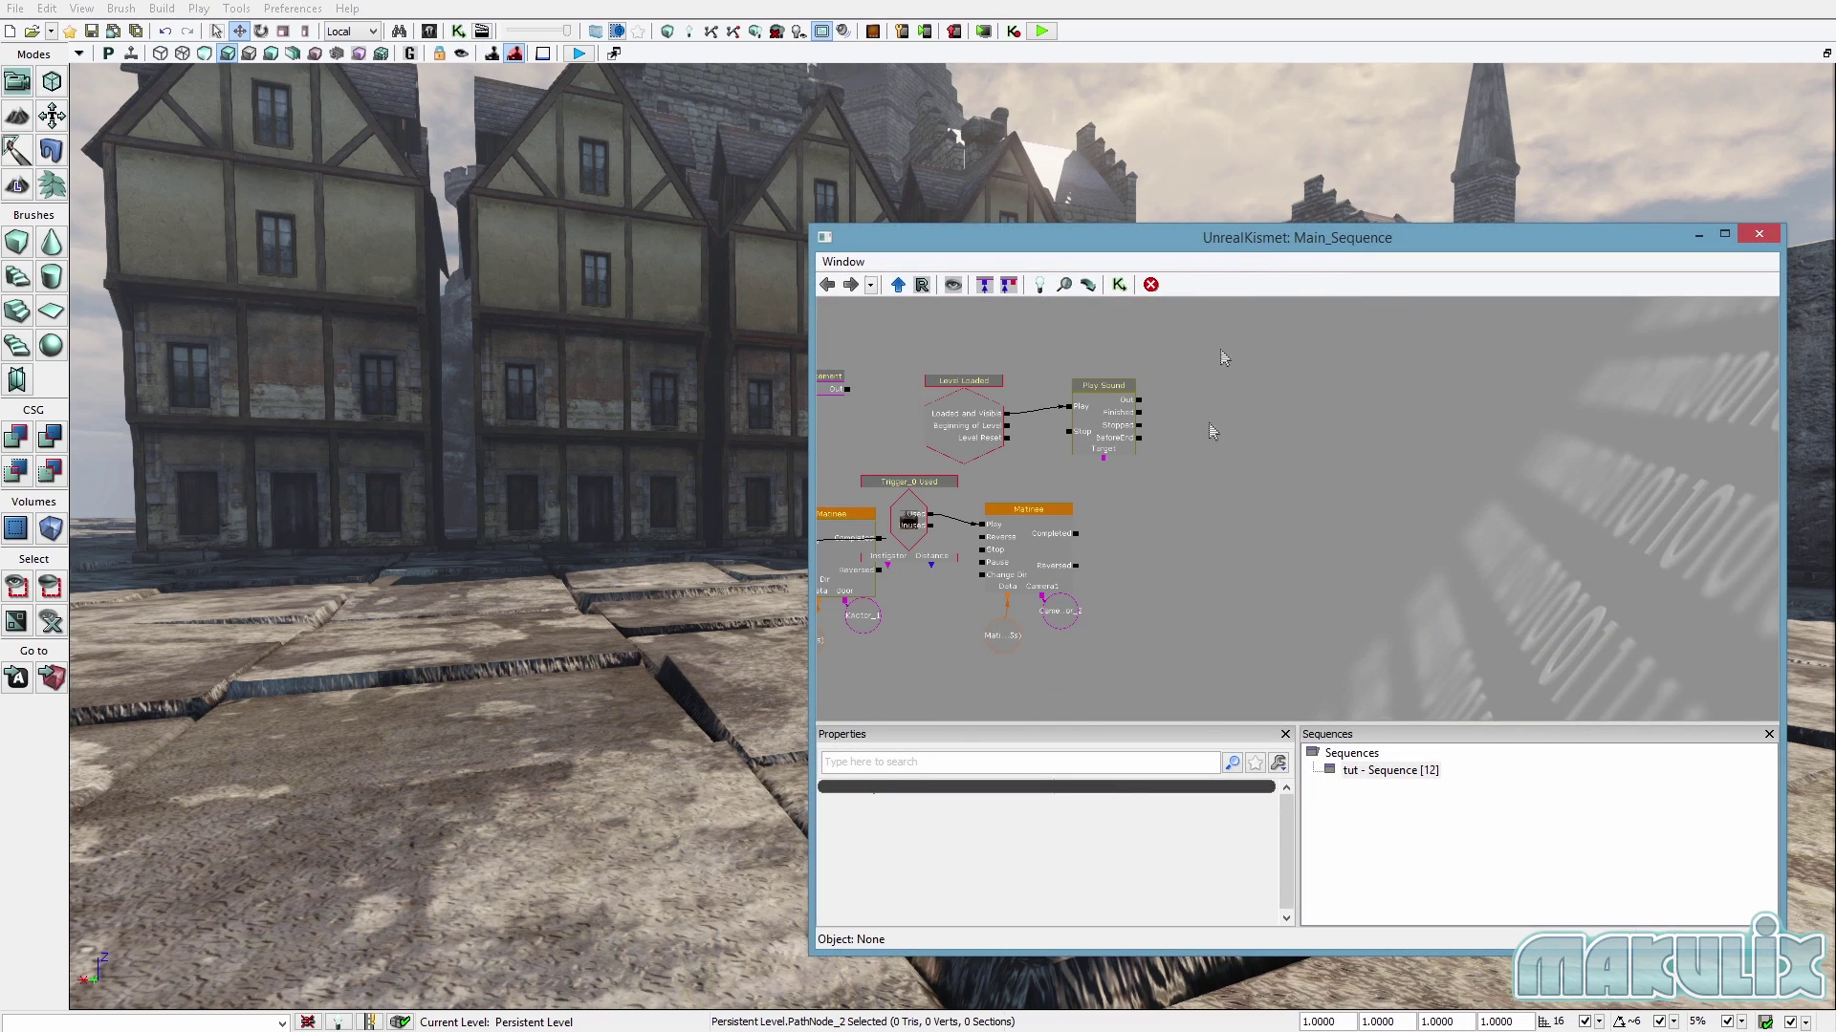
key("super+Right")
scroll(1254, 387, "up", 3)
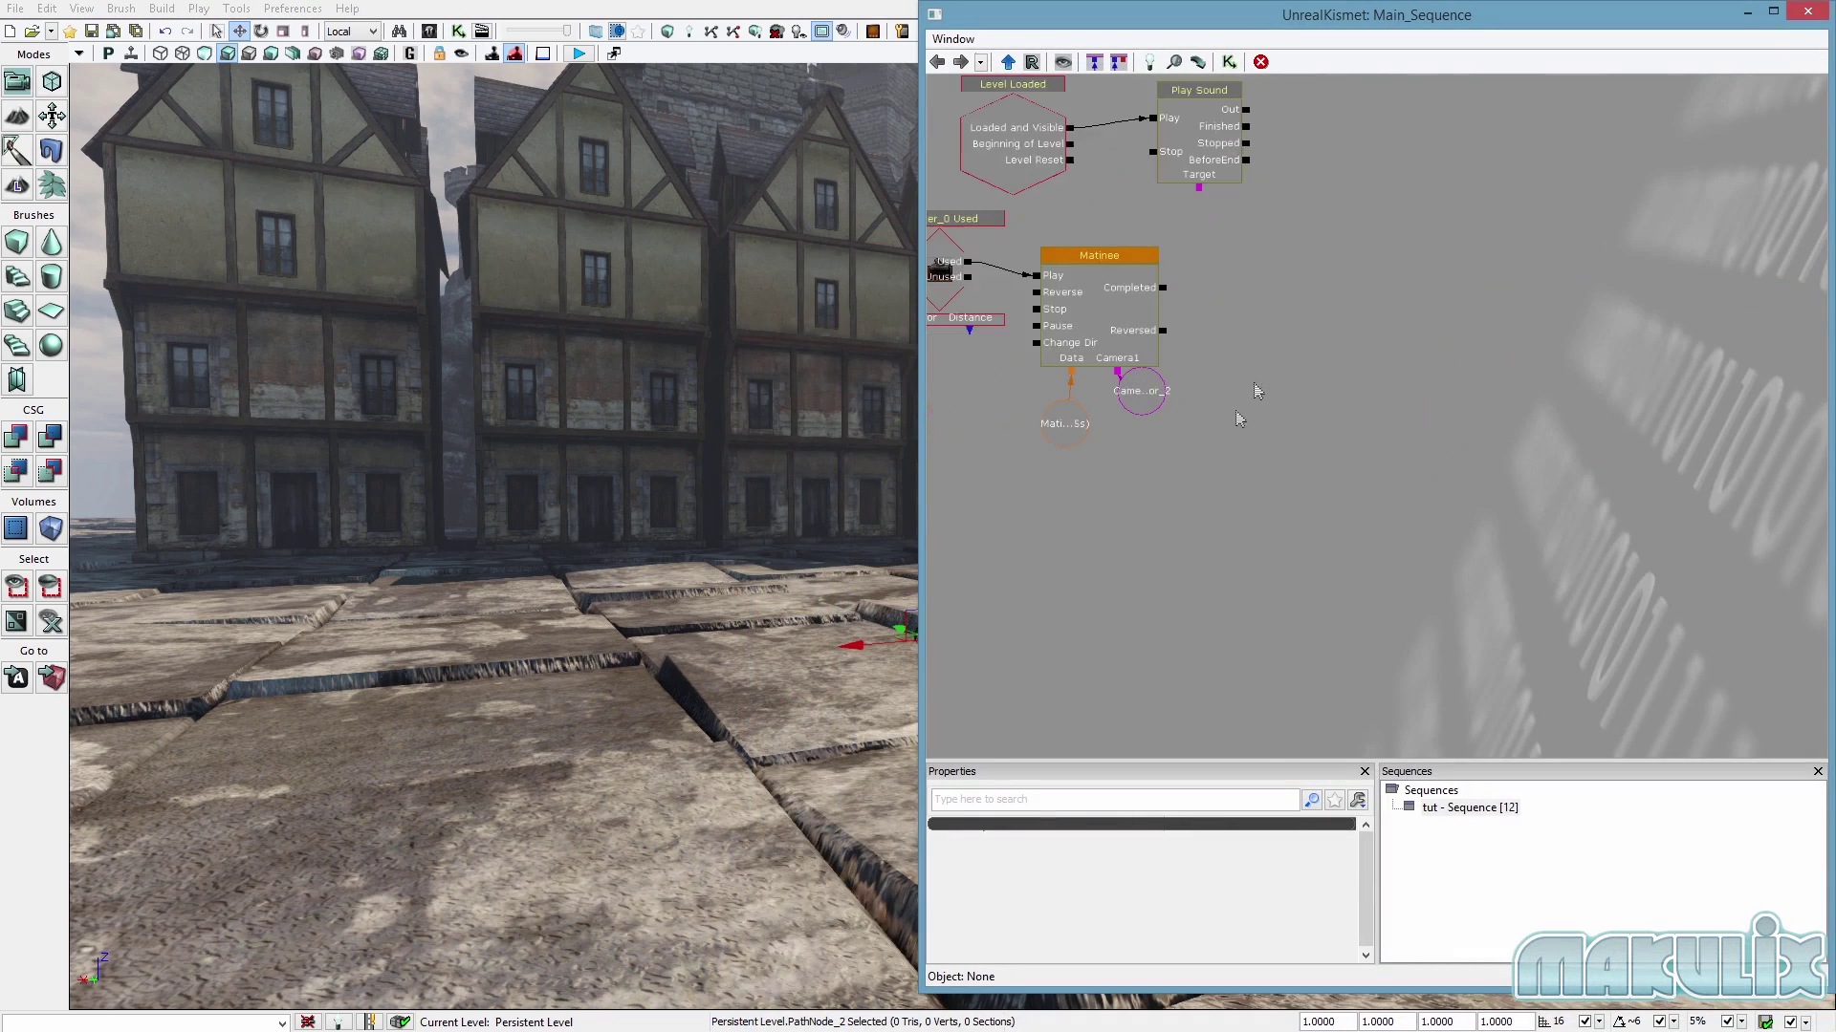
left_click_drag(1242, 410, 1060, 557)
right_click(1121, 391)
mouse_move(1156, 381)
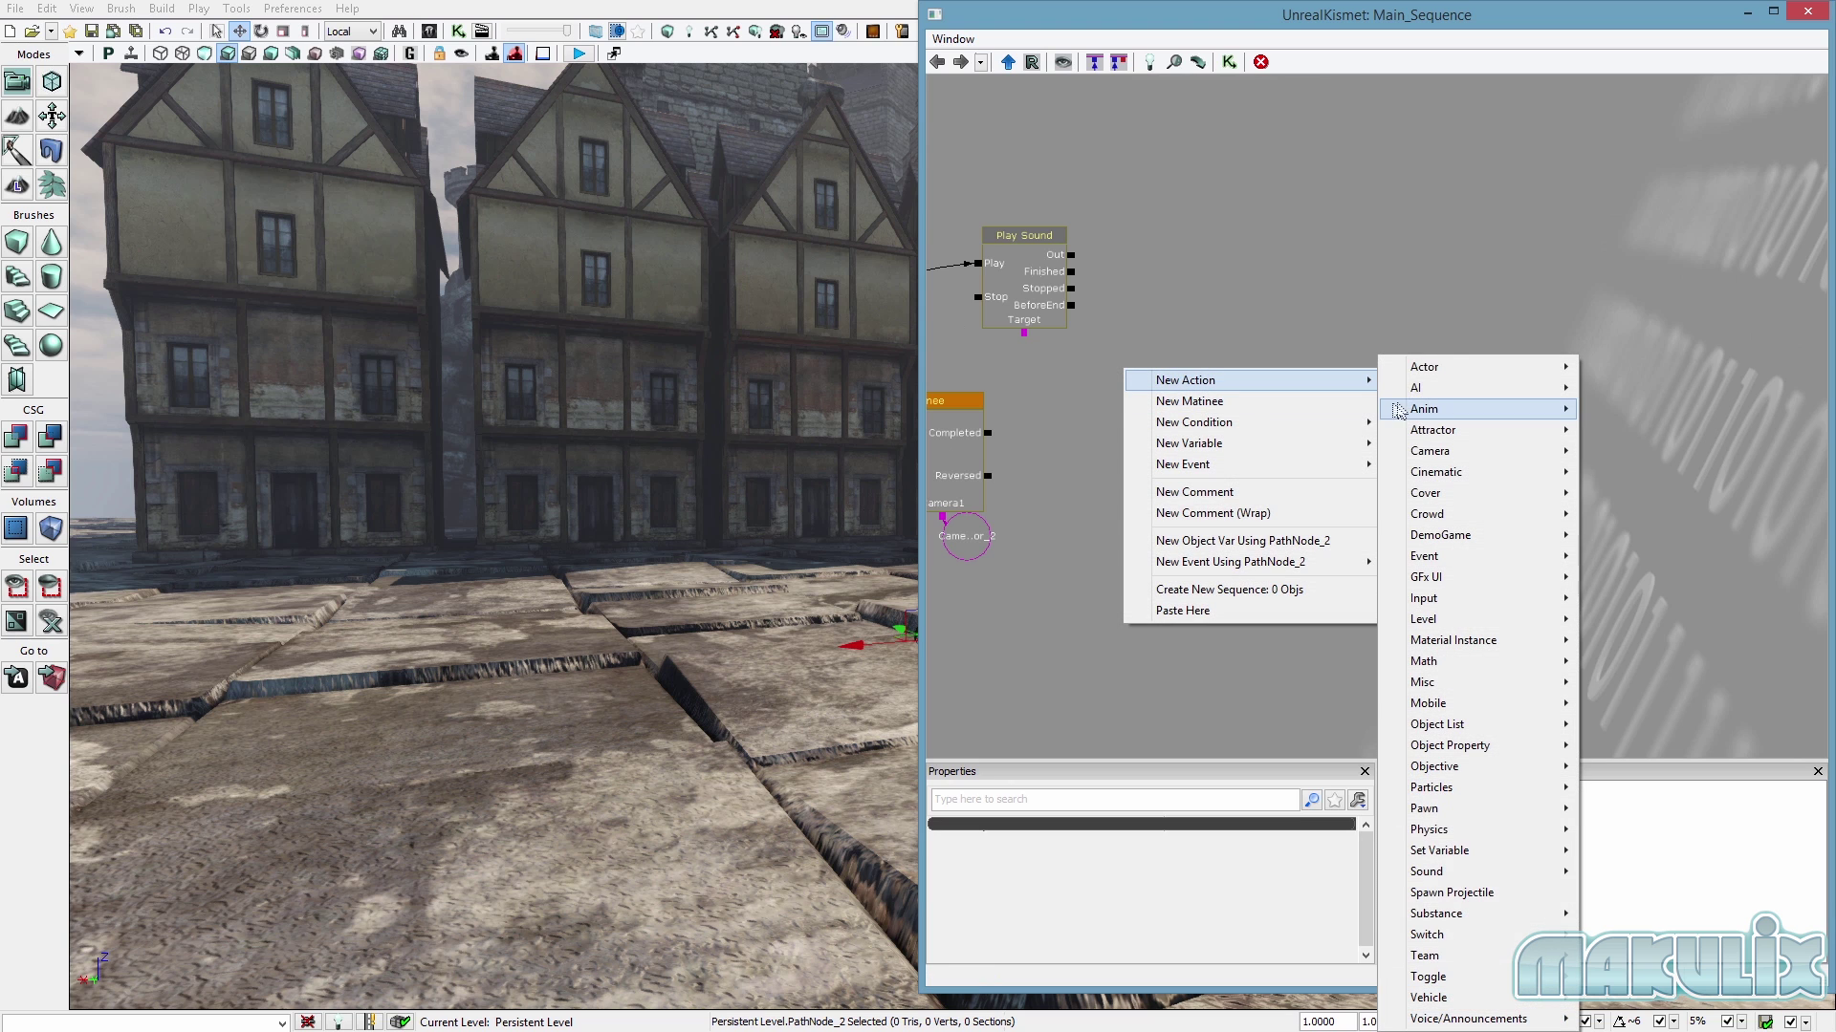
mouse_move(1424, 368)
left_click(1639, 367)
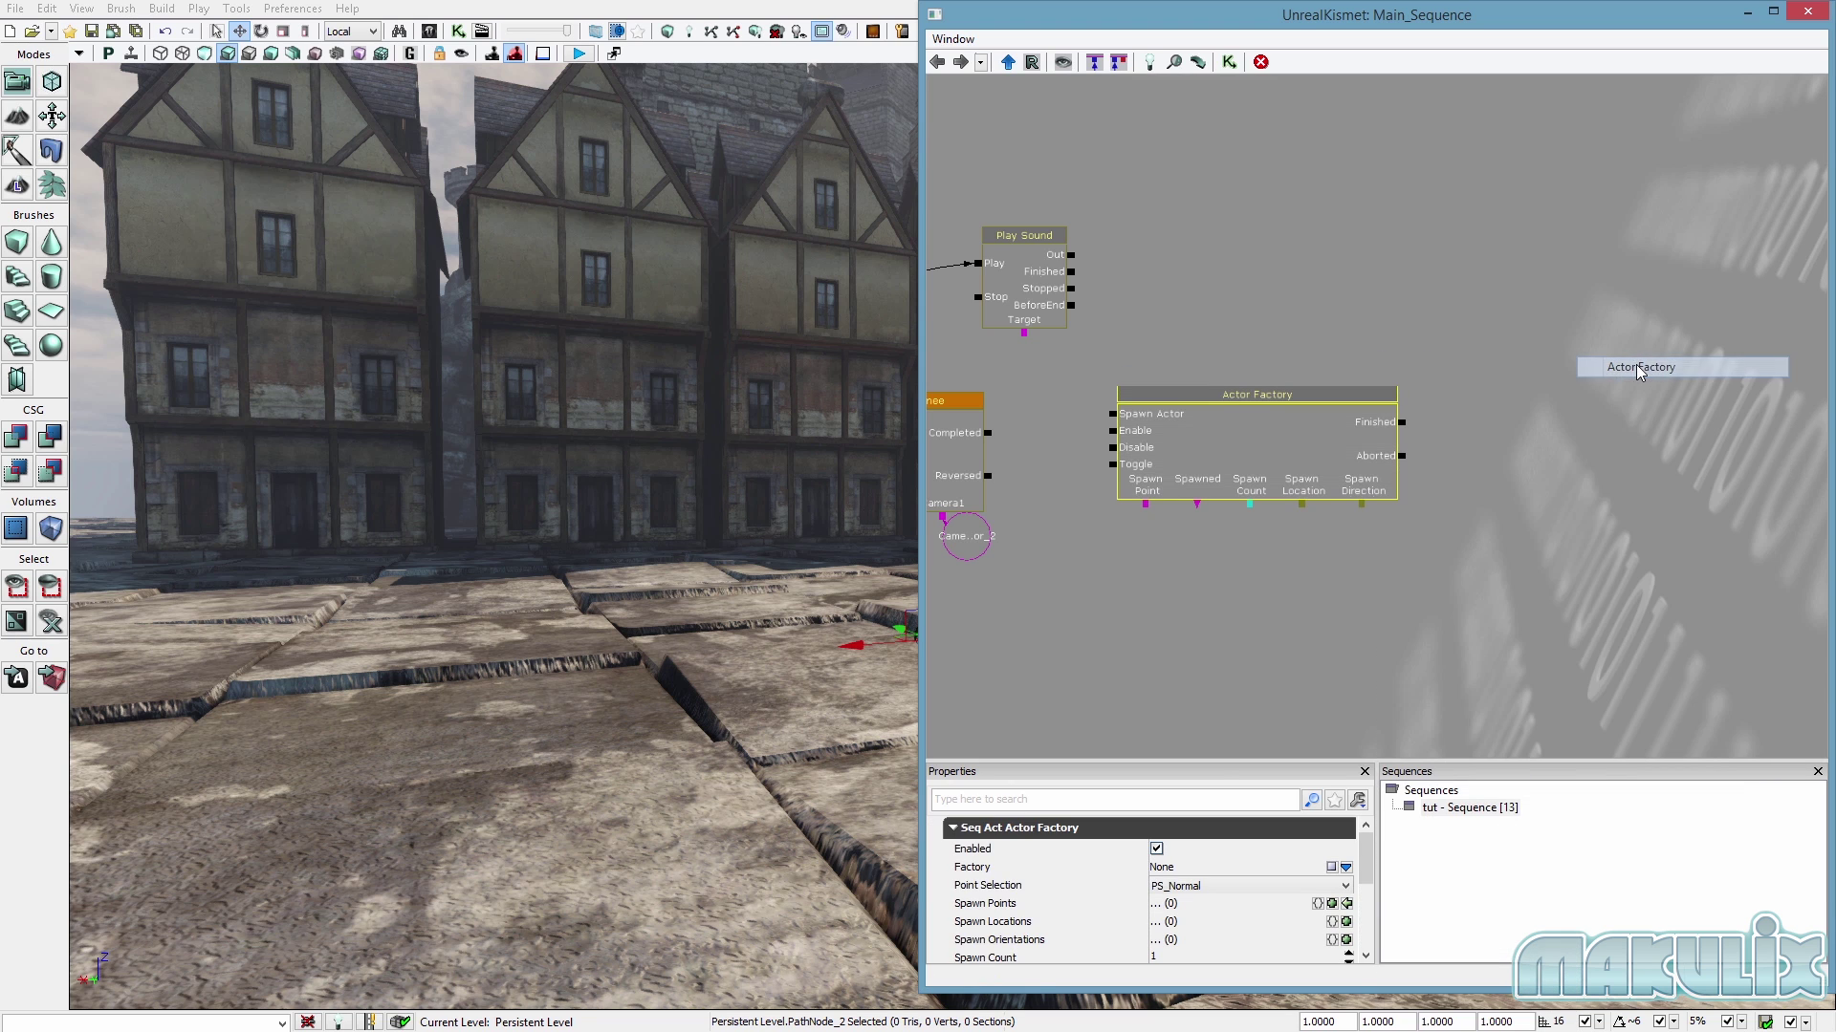
left_click_drag(1266, 426, 1536, 328)
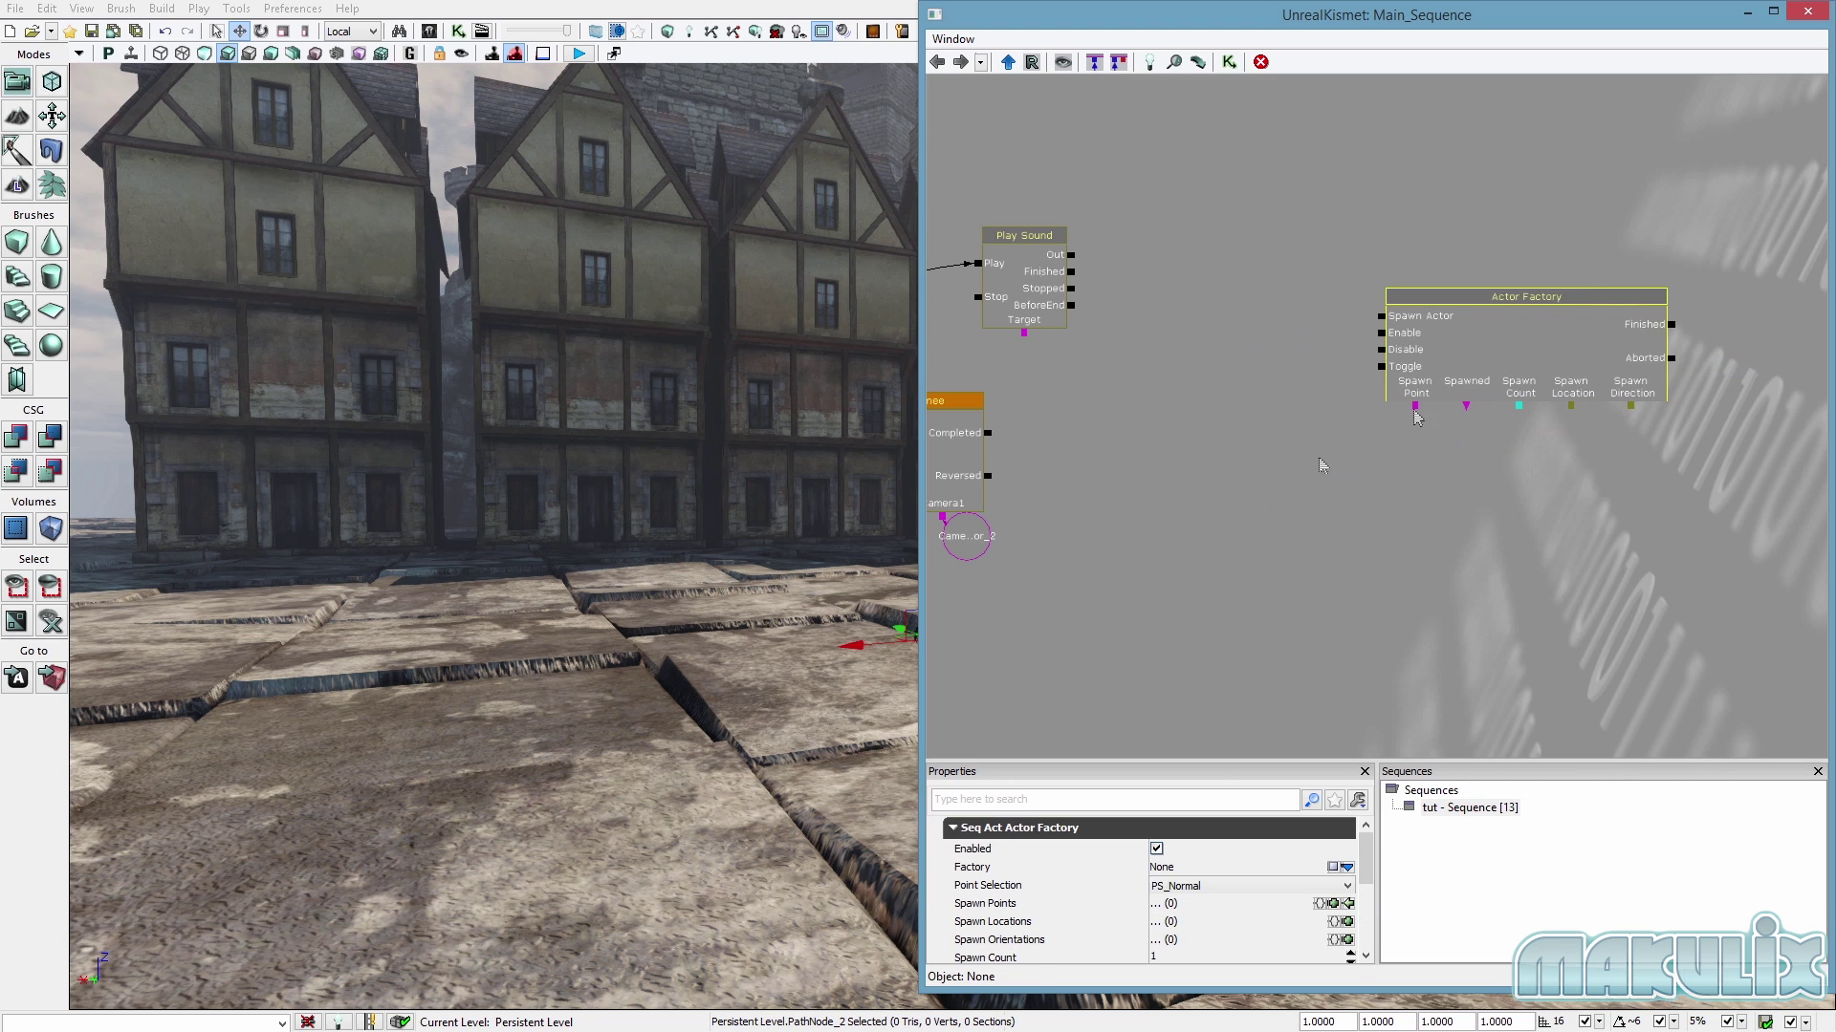
Add an object variable for PathNode_2 below the Actor Factory and connect it to the Spawn Point input.
right_click(1197, 438)
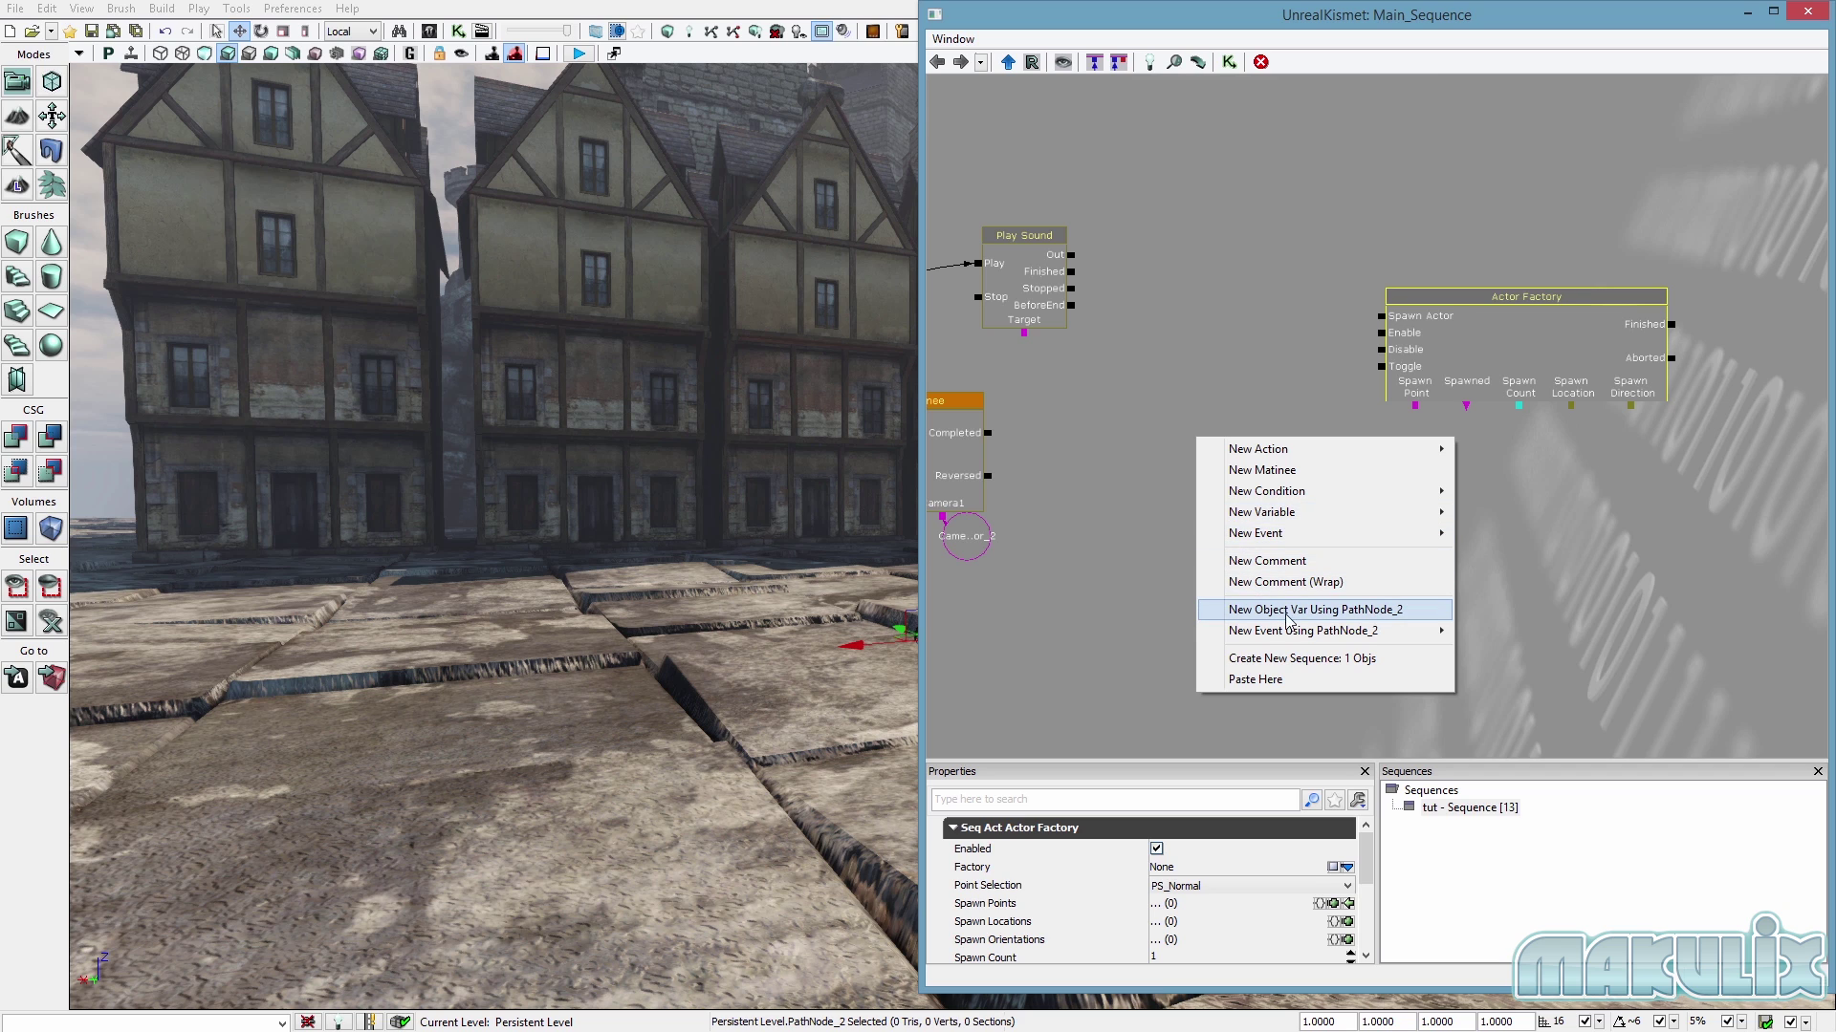
left_click(1402, 615)
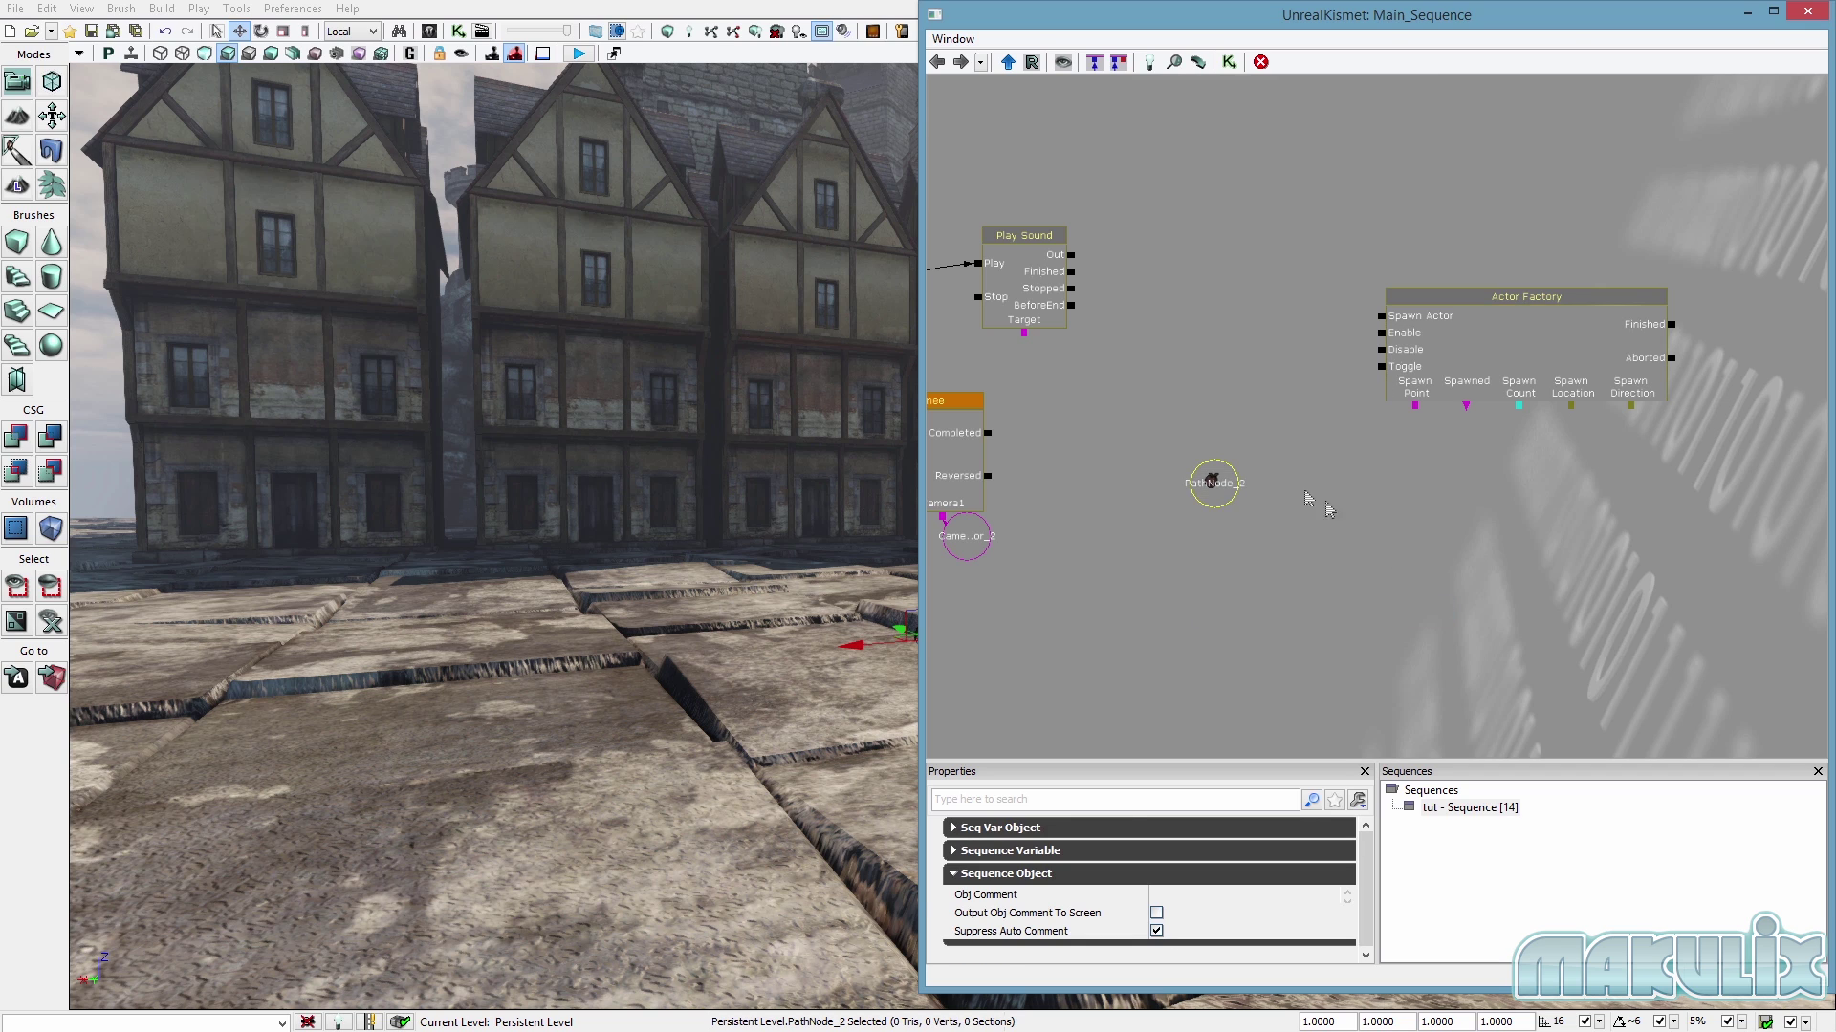
left_click_drag(1212, 482, 1407, 491)
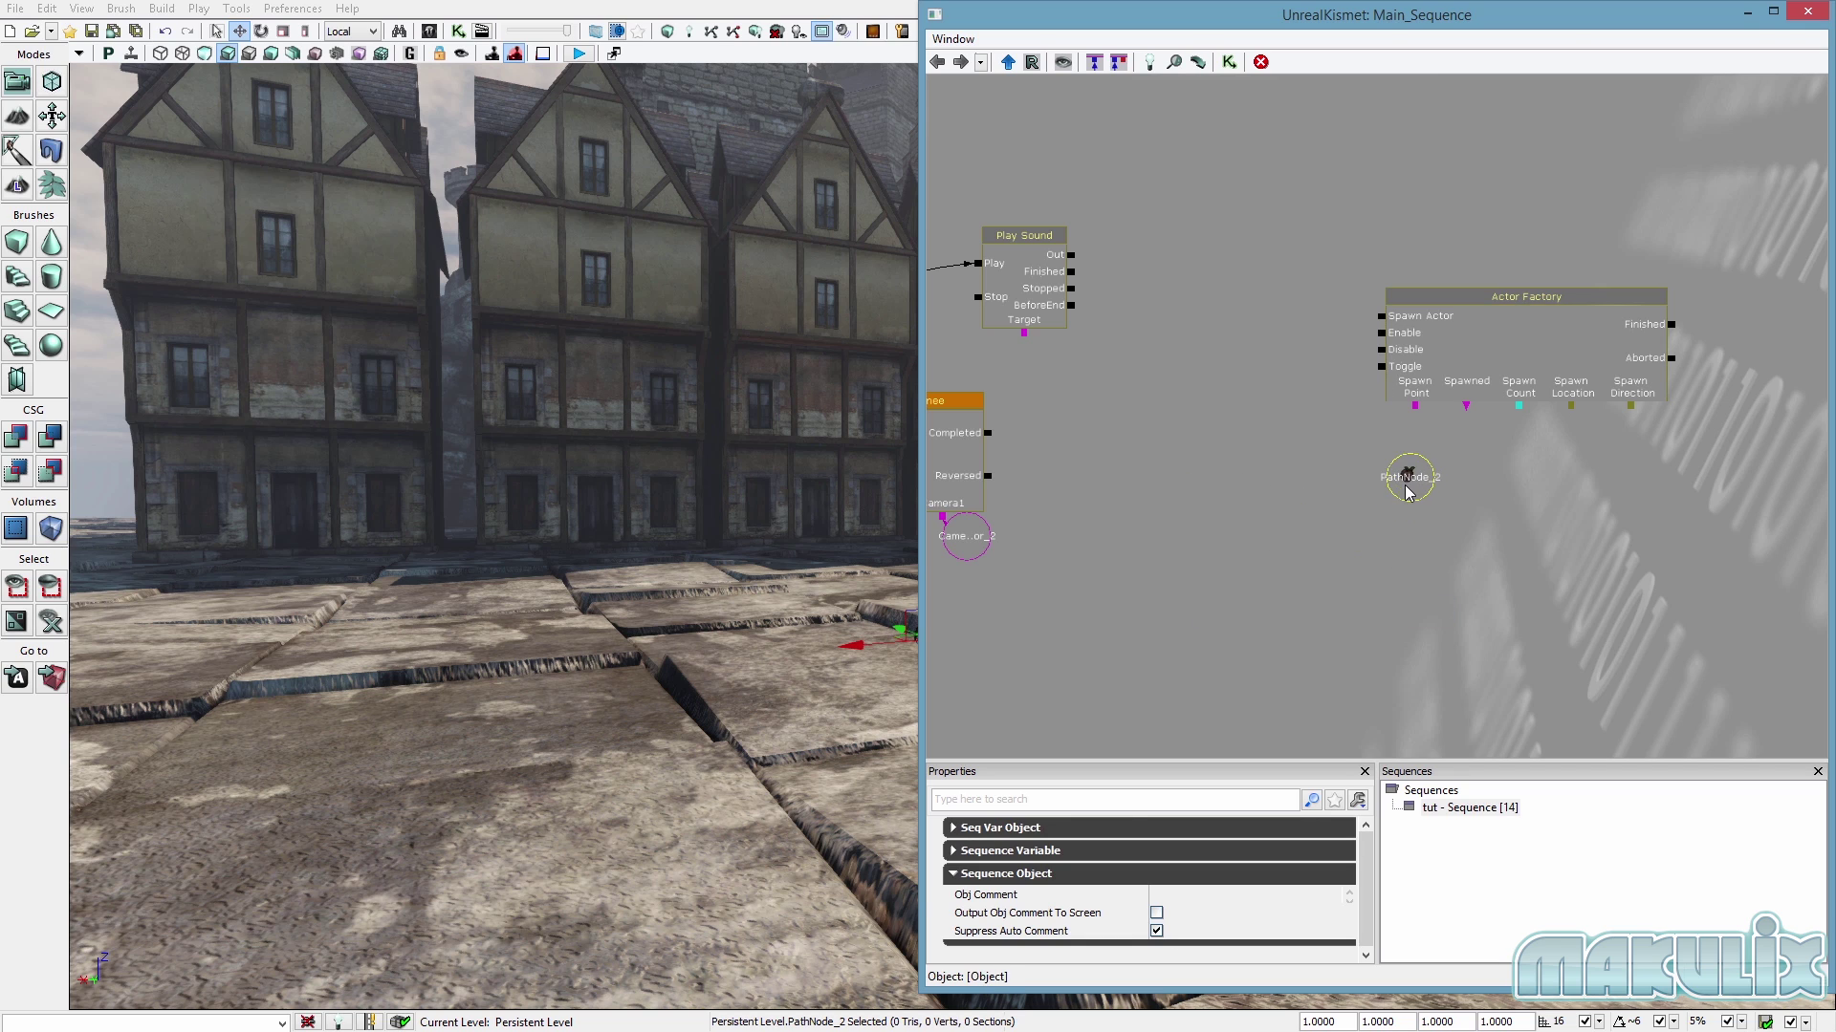
left_click(1417, 414)
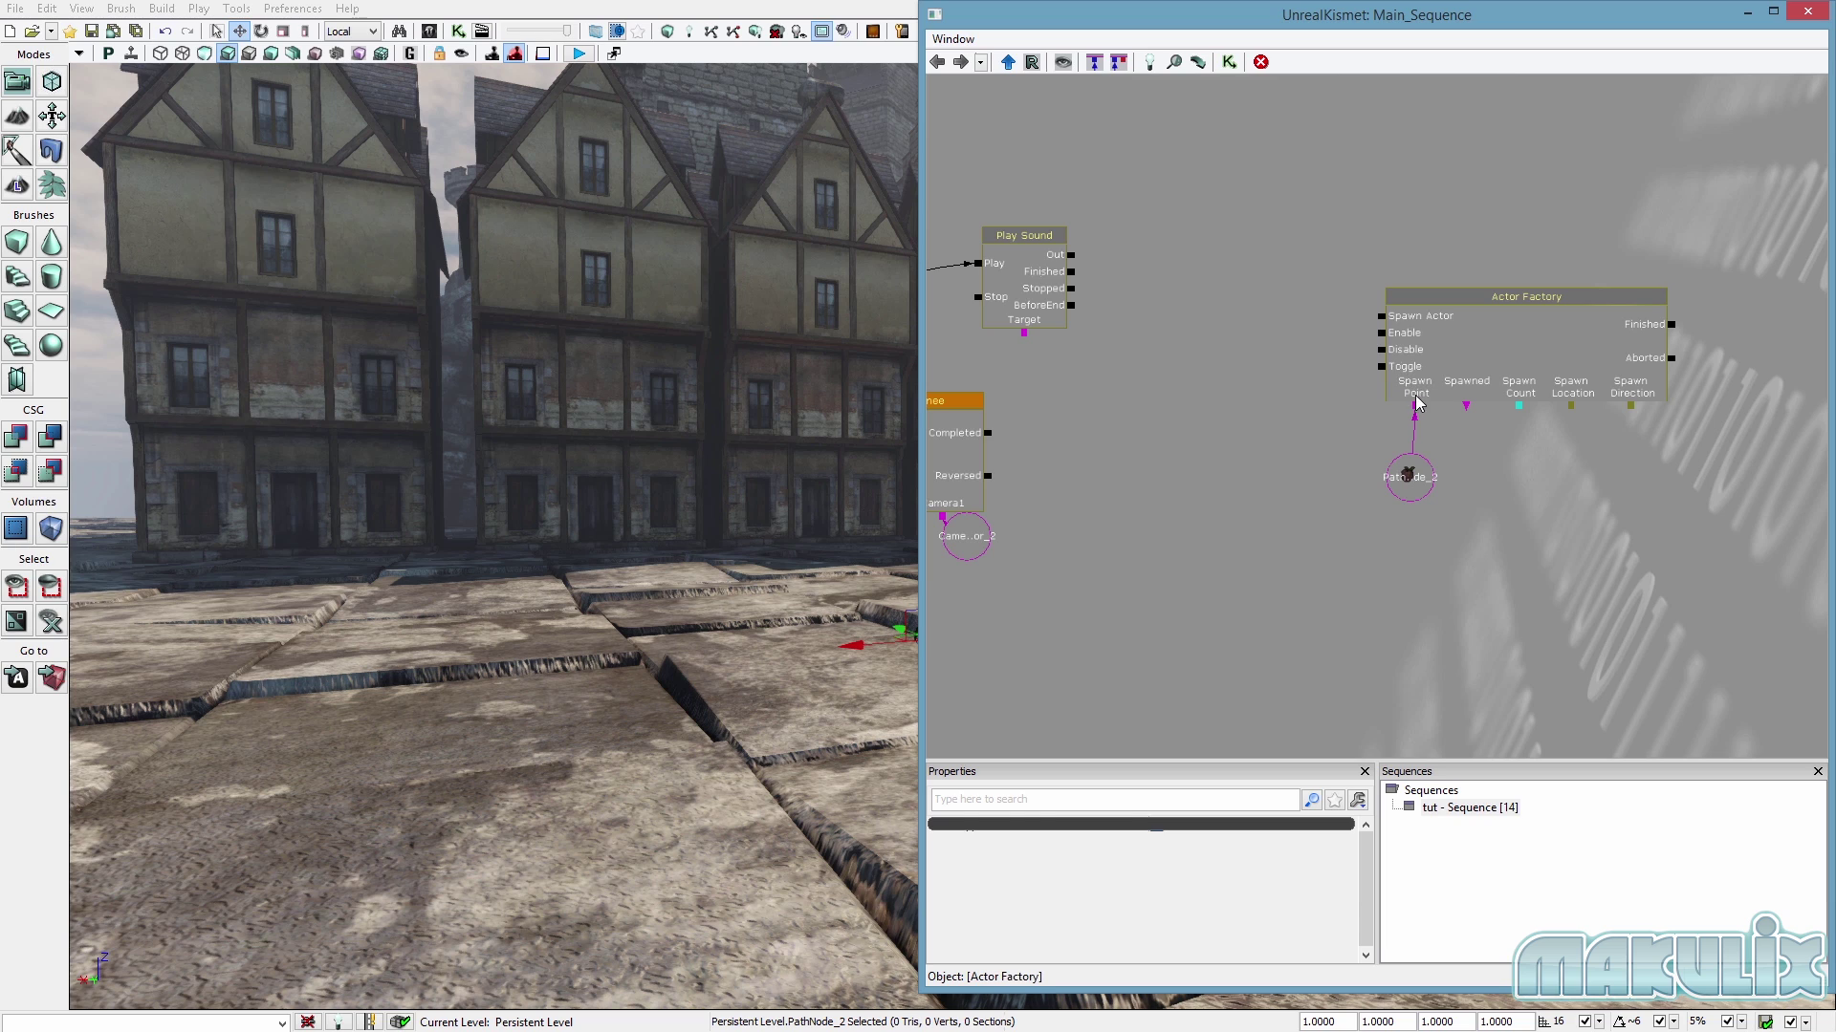
Set the Actor Factory's Factory to UTActorFactoryAI and enable Force Deathmatch AI, Use Compartment and Give Default Inventory.
left_click(1440, 346)
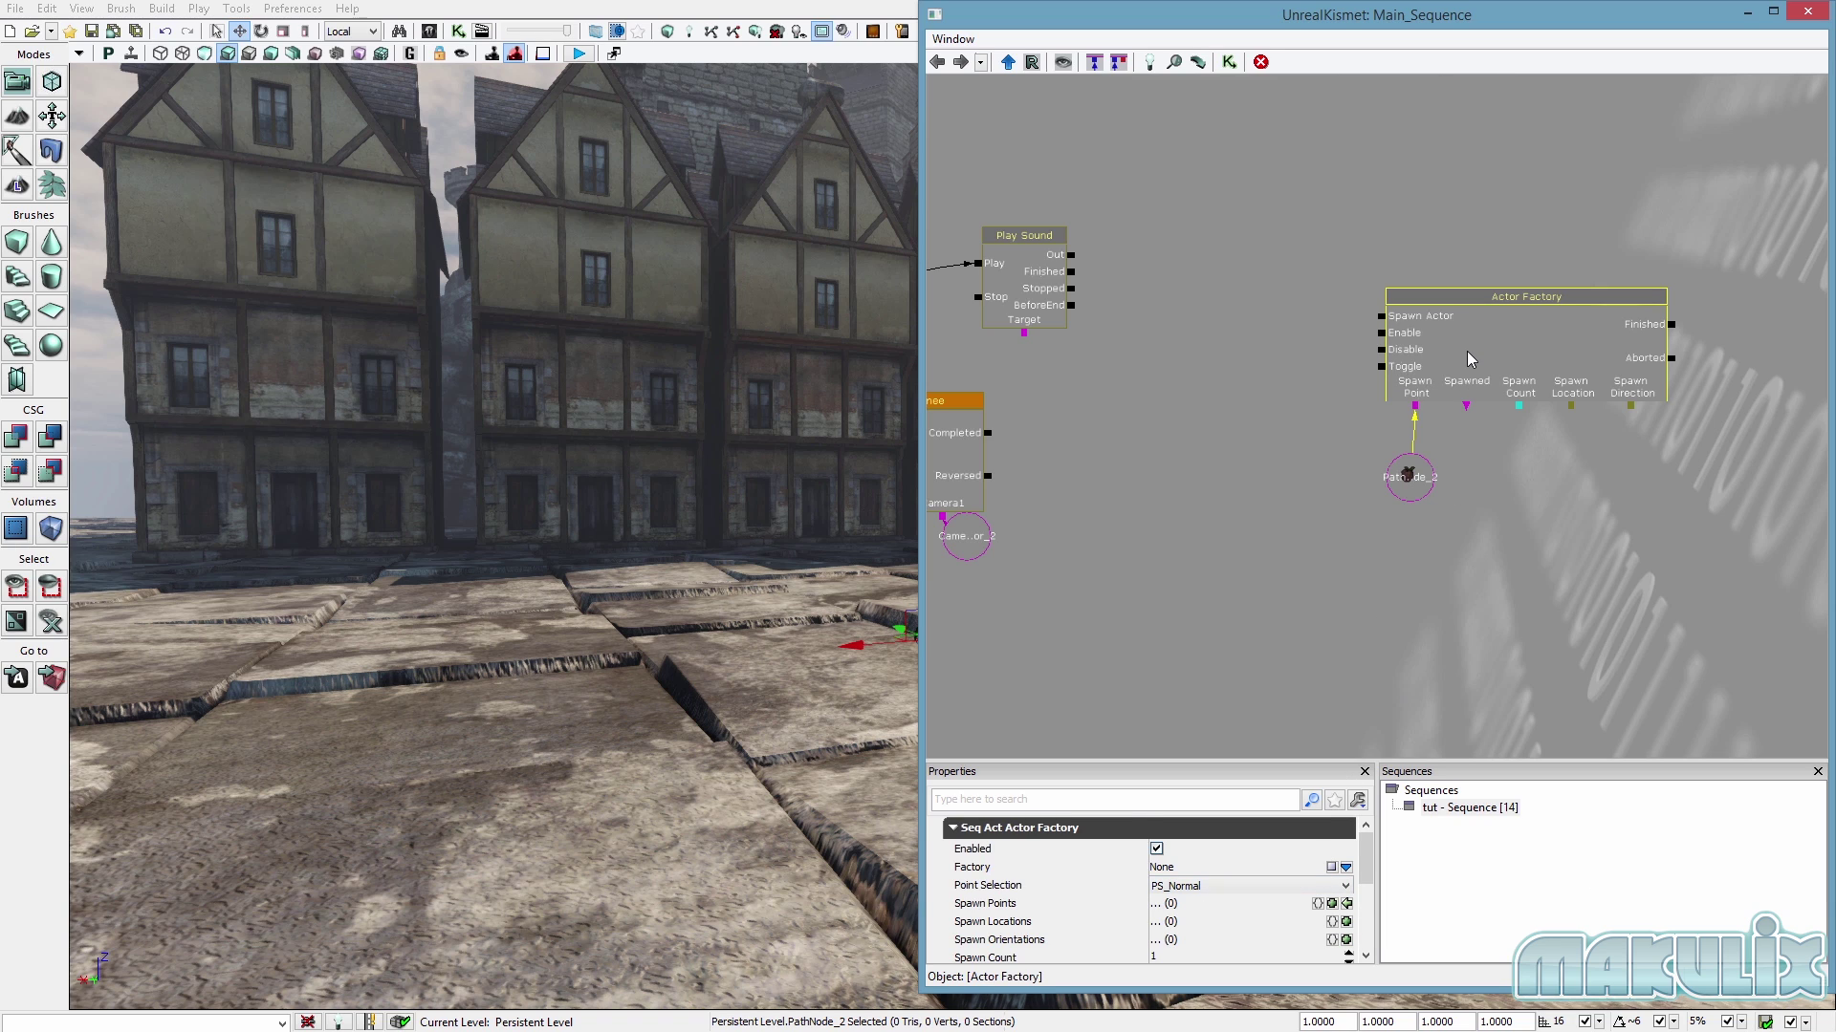
left_click(1345, 867)
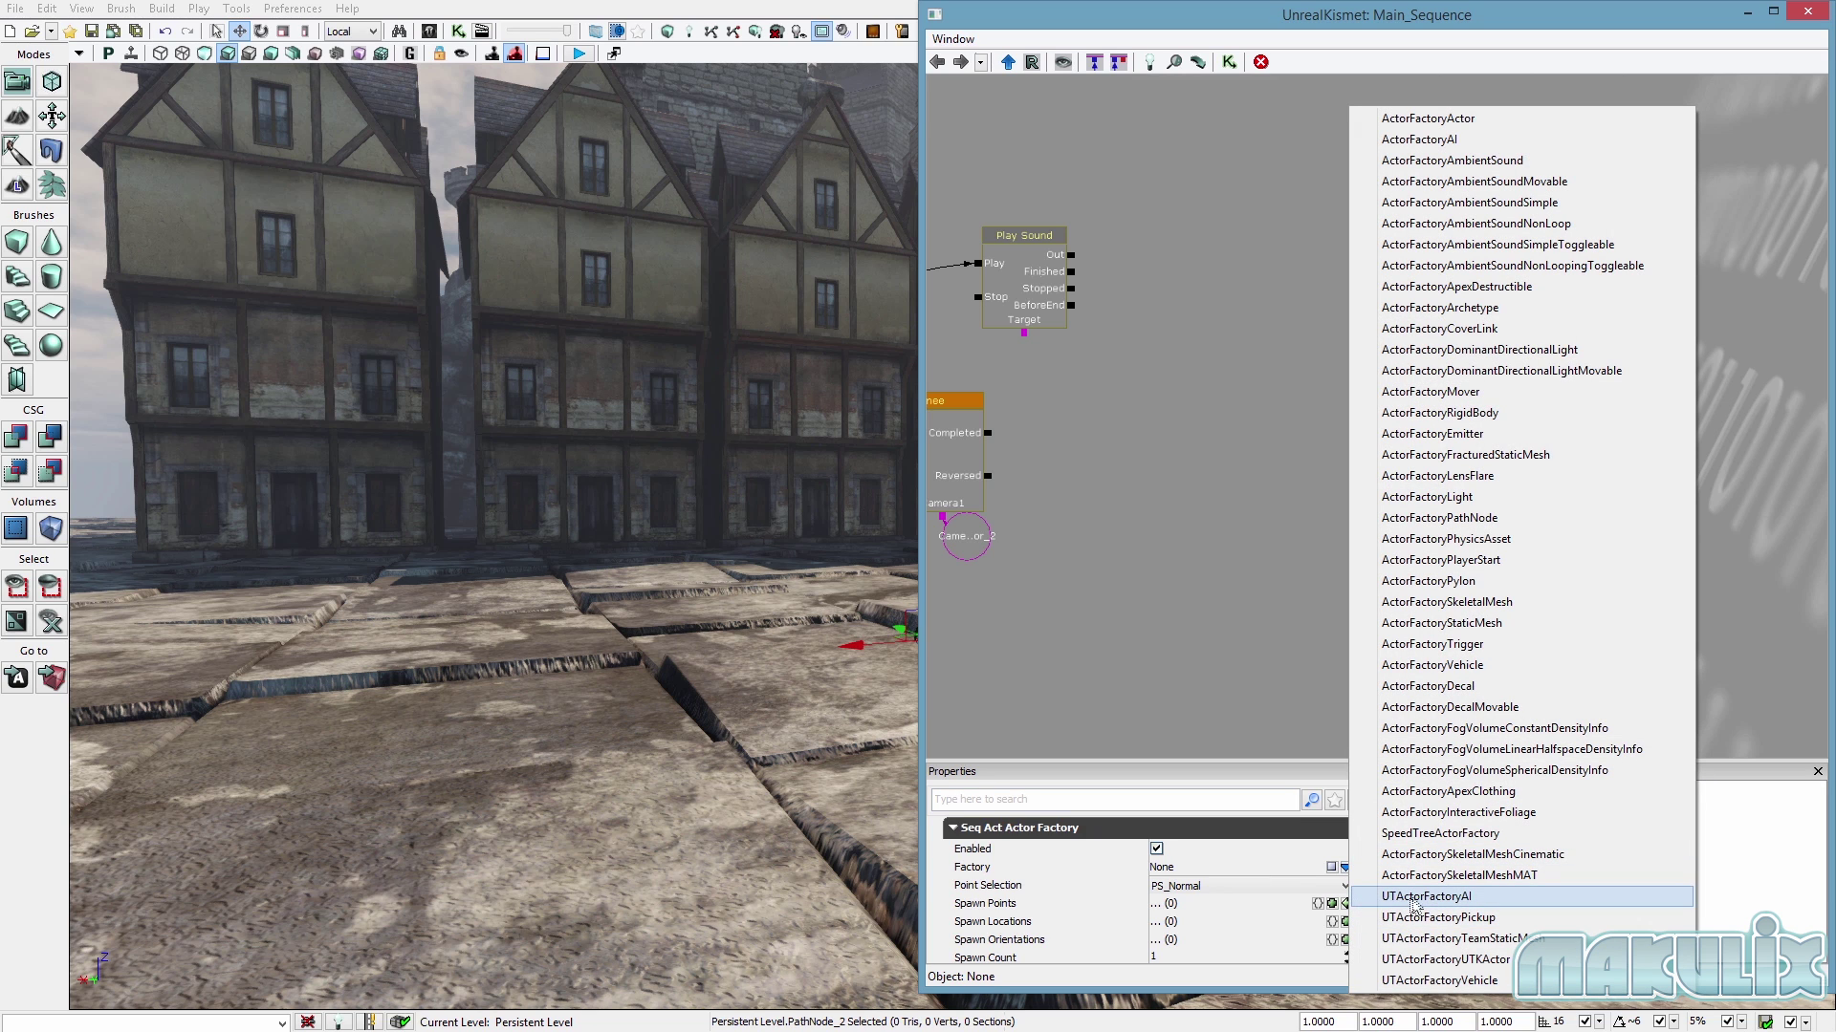
left_click(1480, 899)
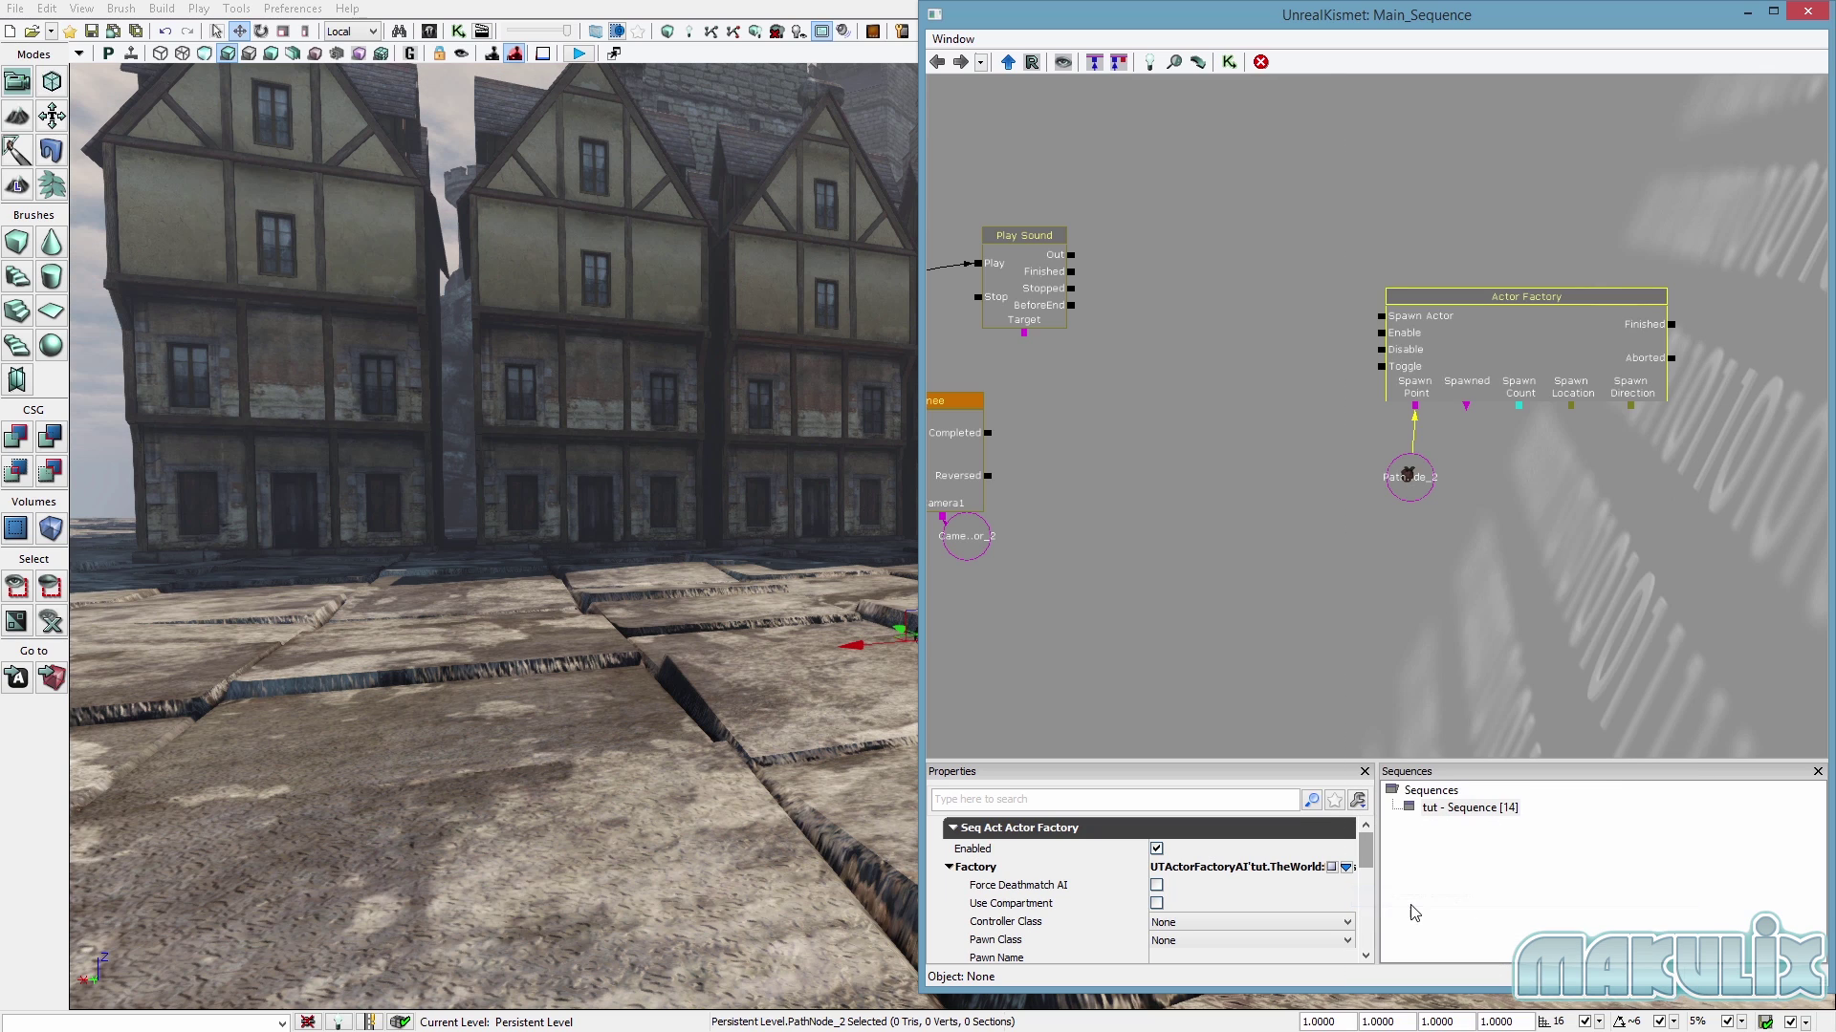
left_click(1157, 886)
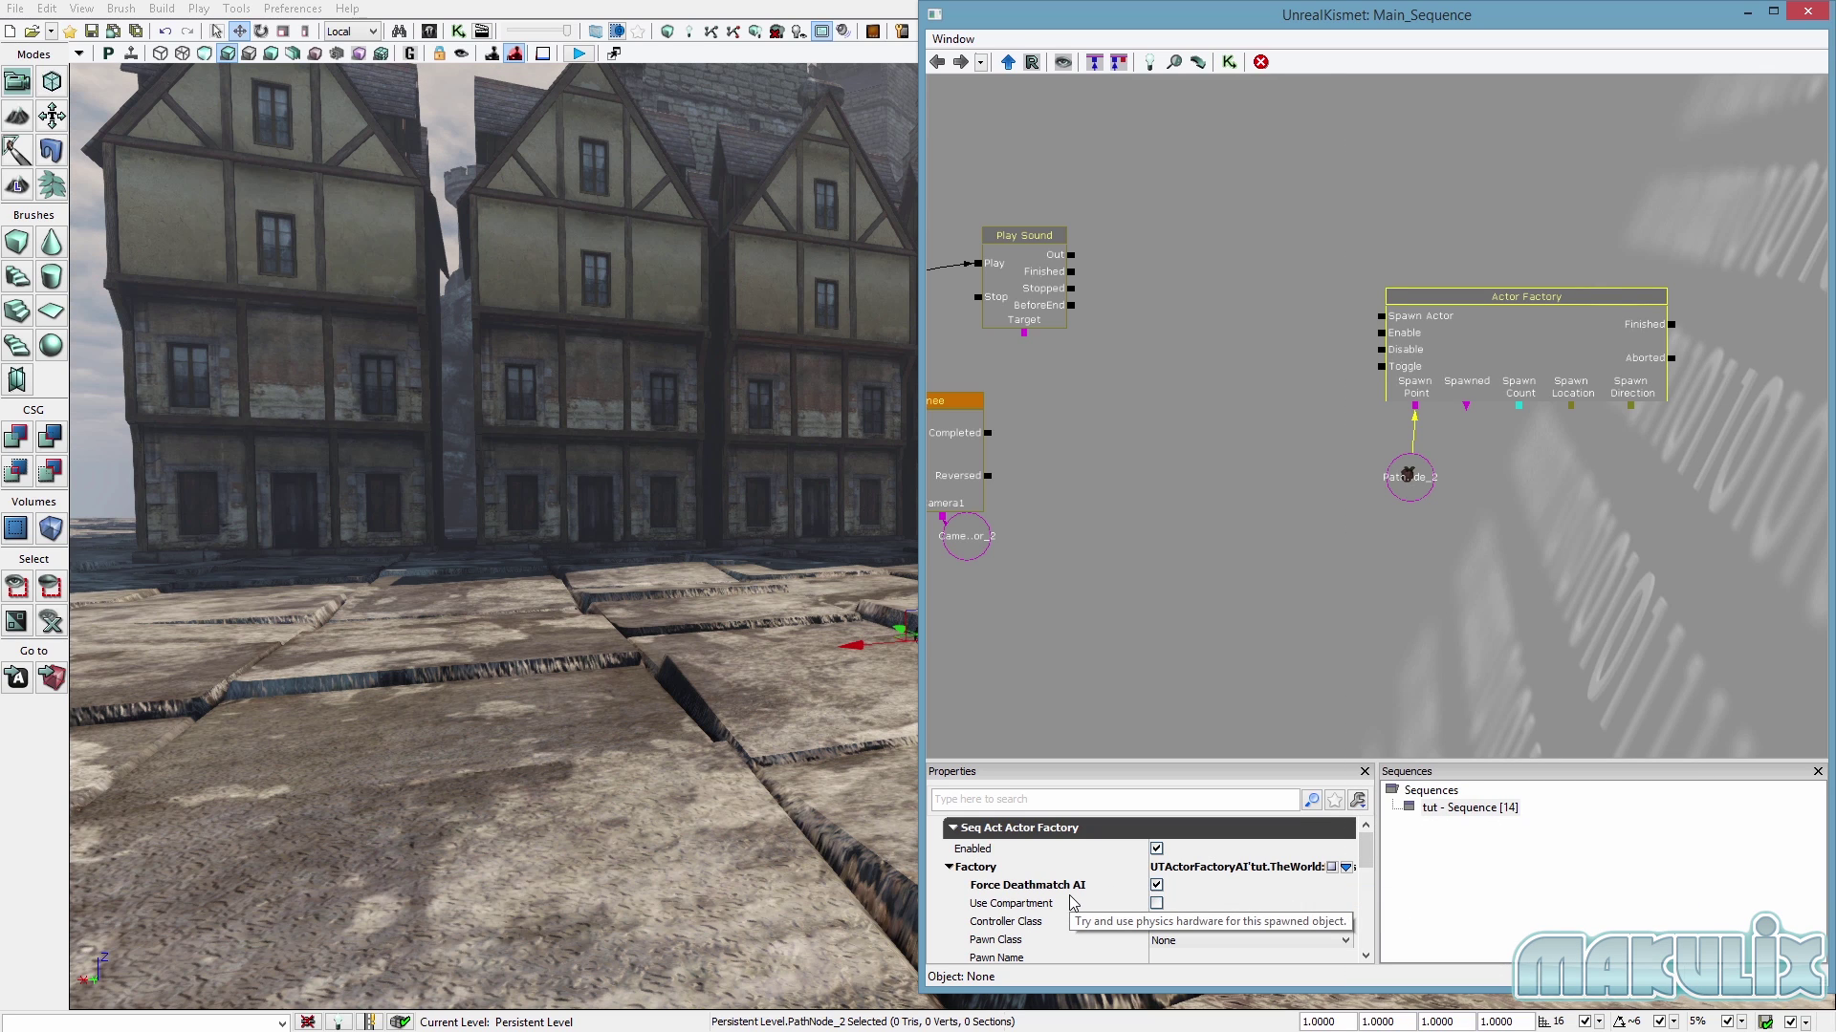
left_click(1157, 905)
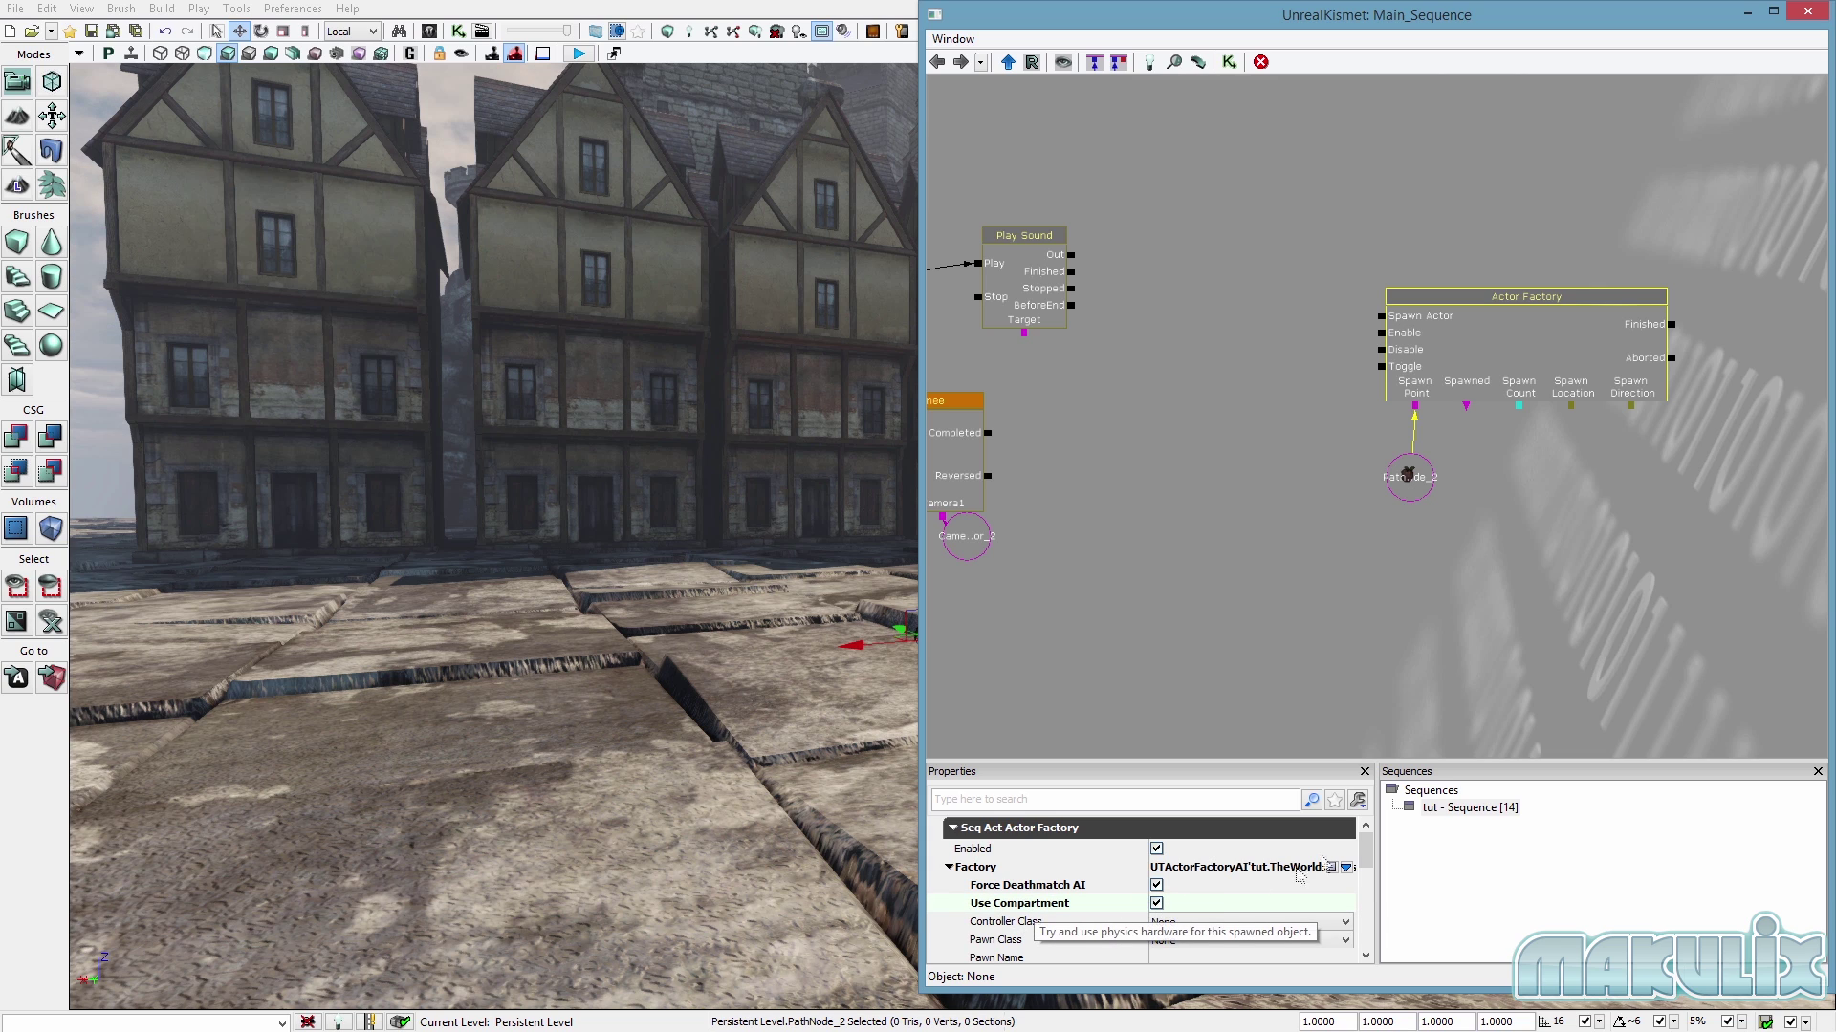
scroll(965, 909, "down", 2)
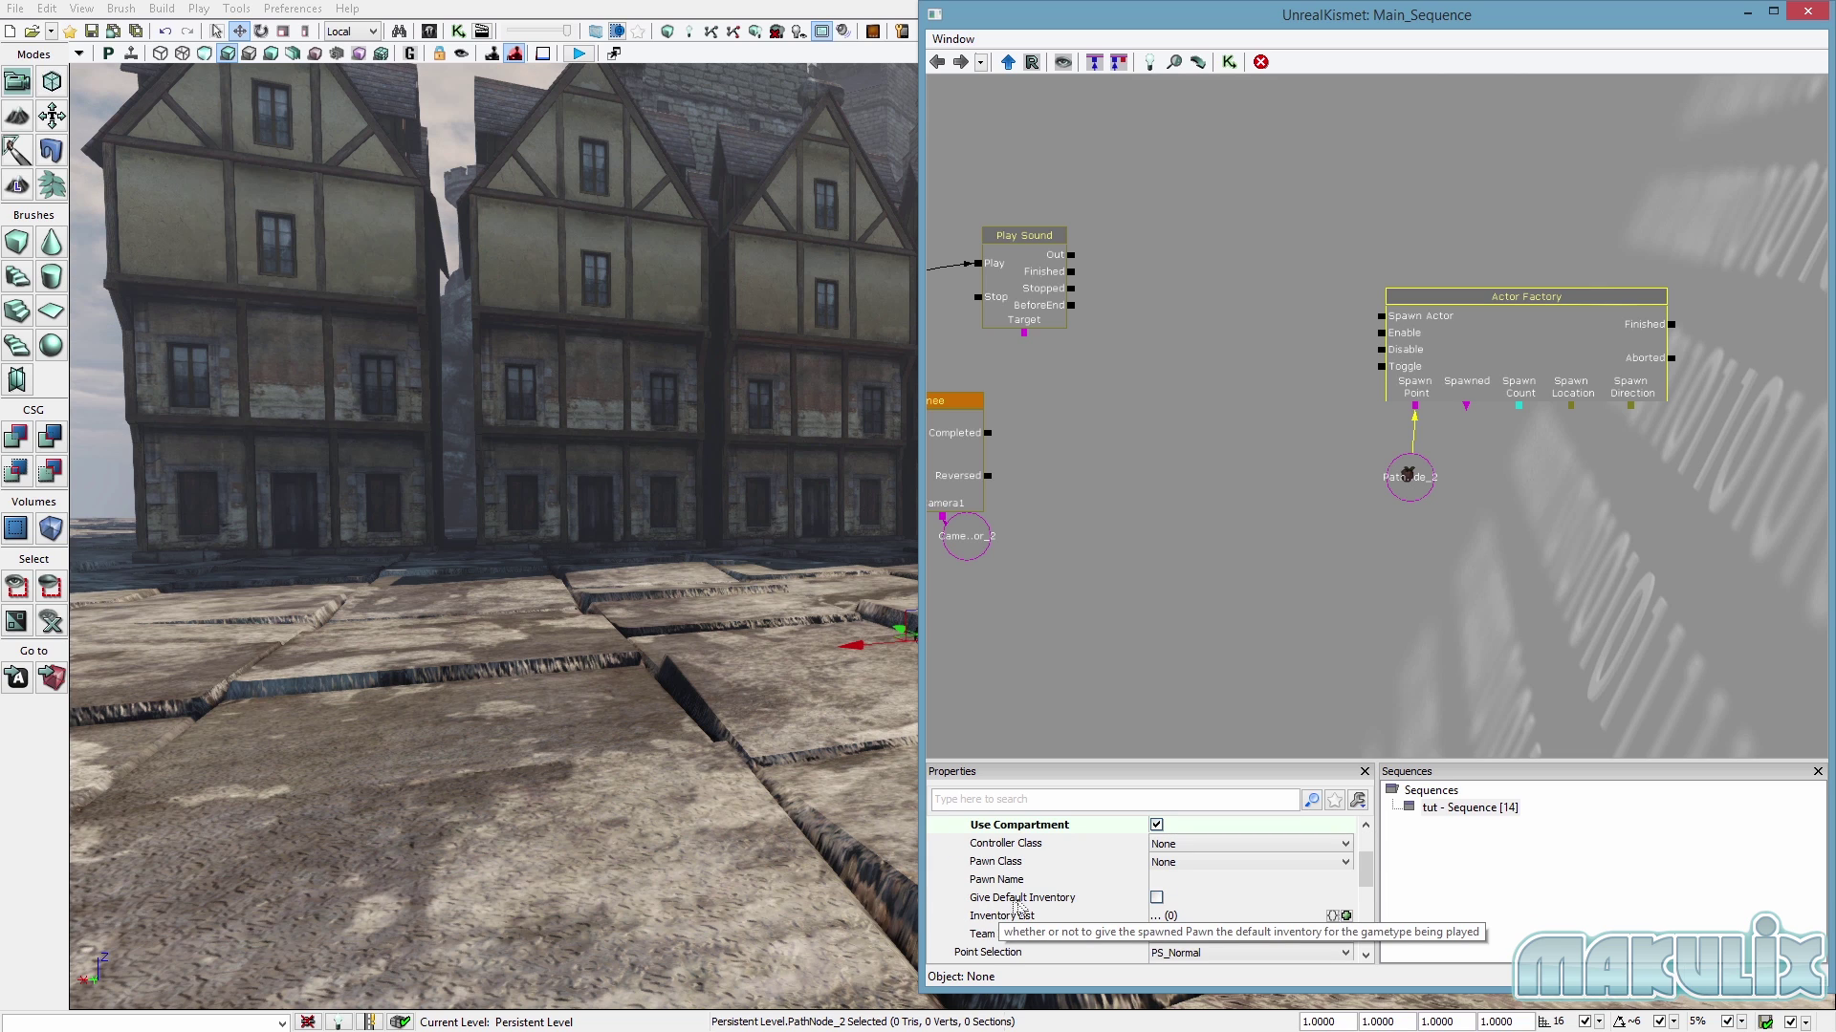
left_click(1157, 899)
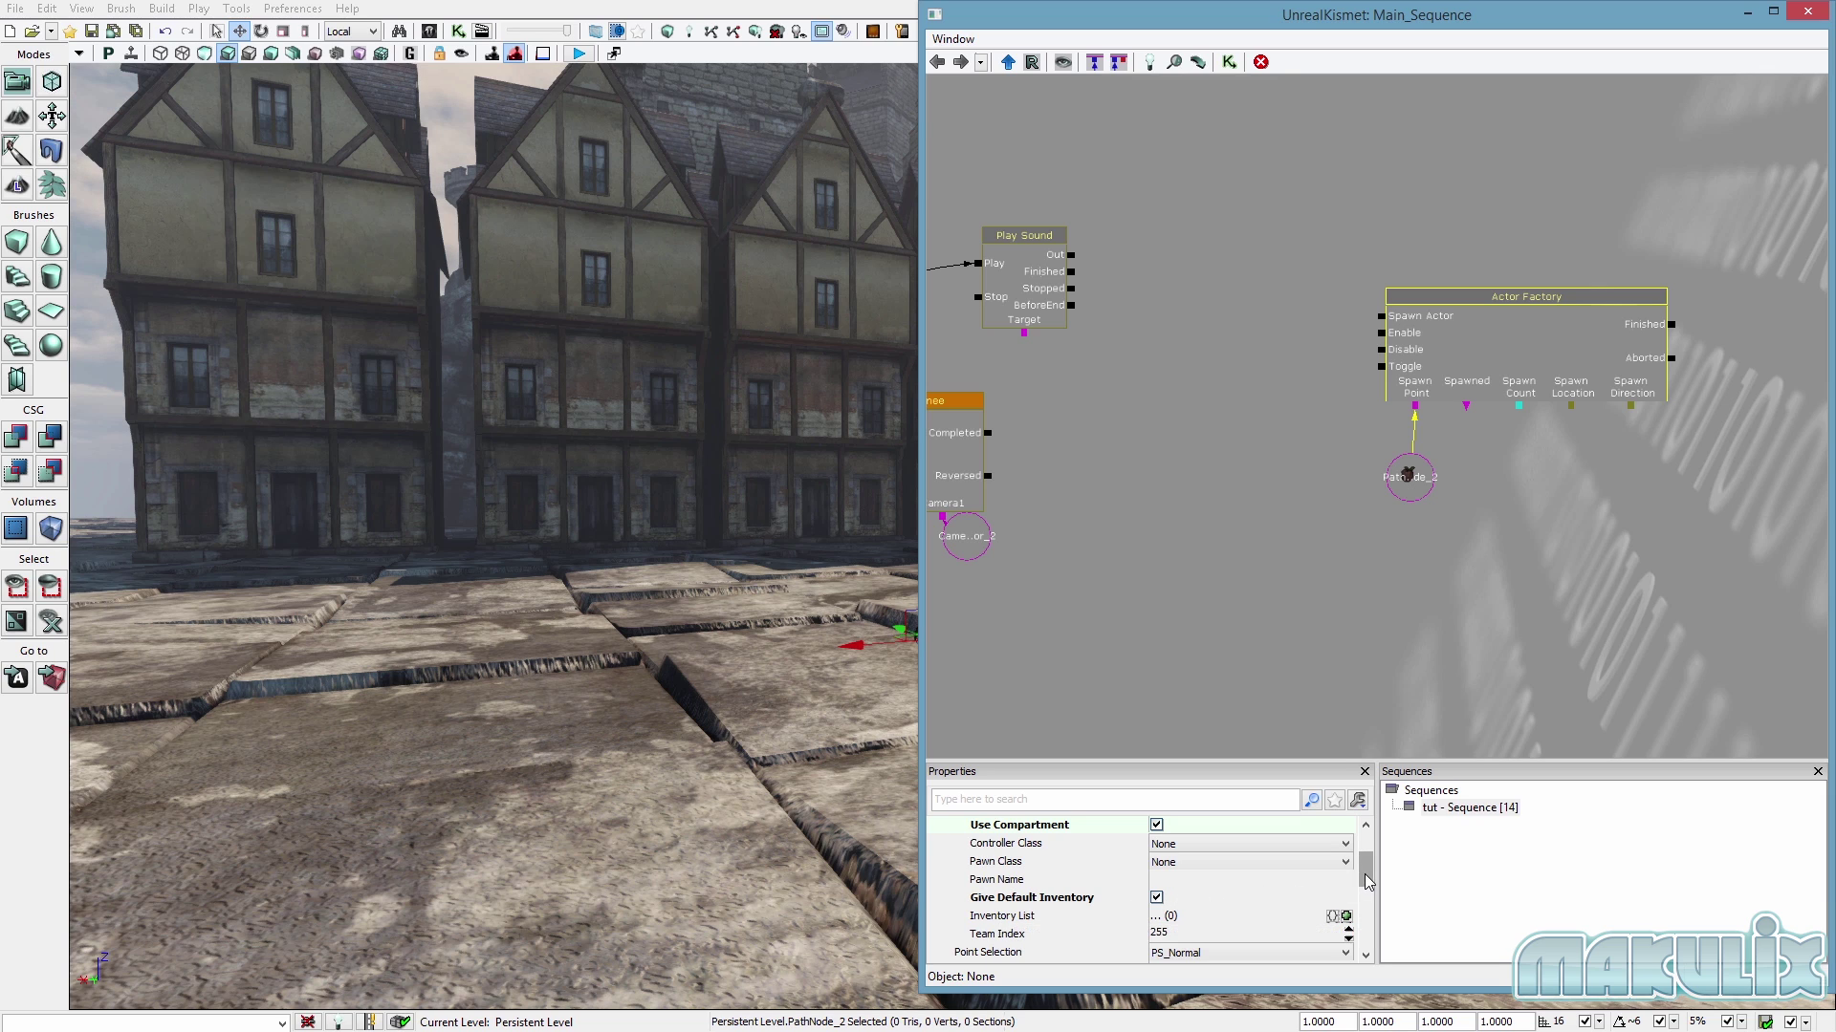
Set the Actor Factory's Spawn Count to 5, and return it to 1.
left_click_drag(1364, 874, 1365, 901)
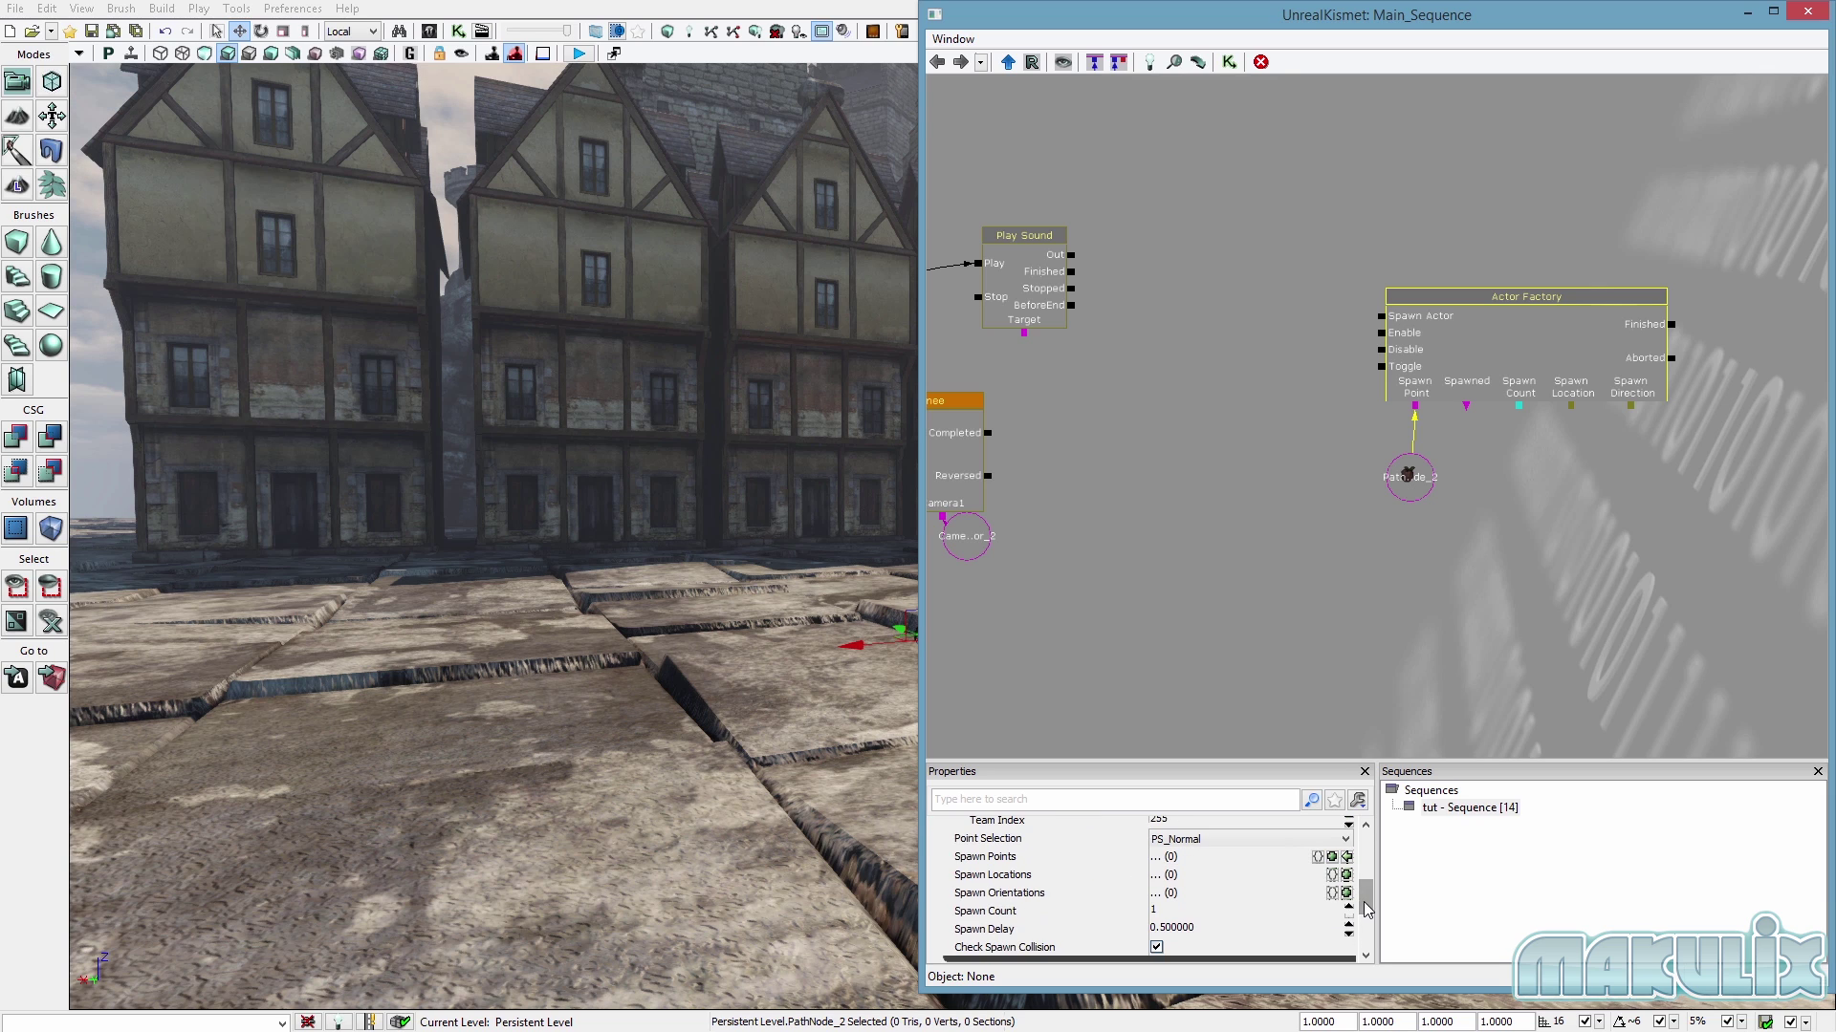
left_click(1183, 912)
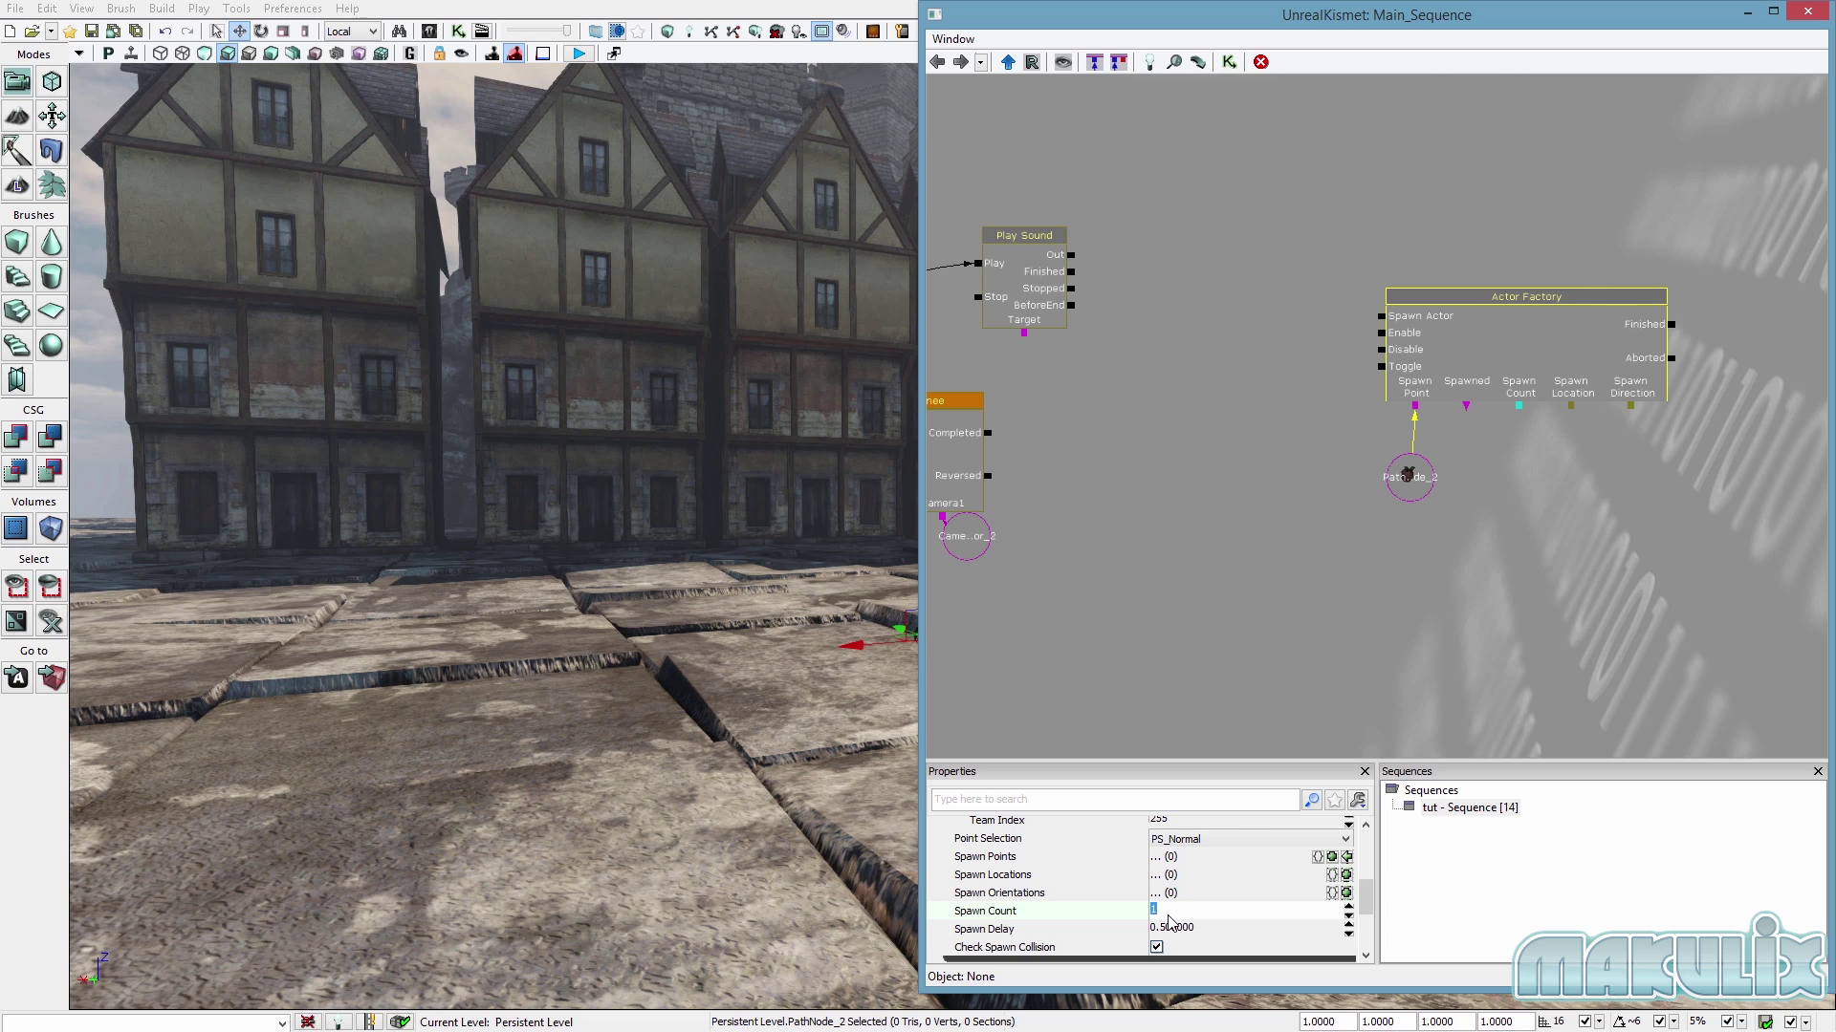
left_click(1270, 674)
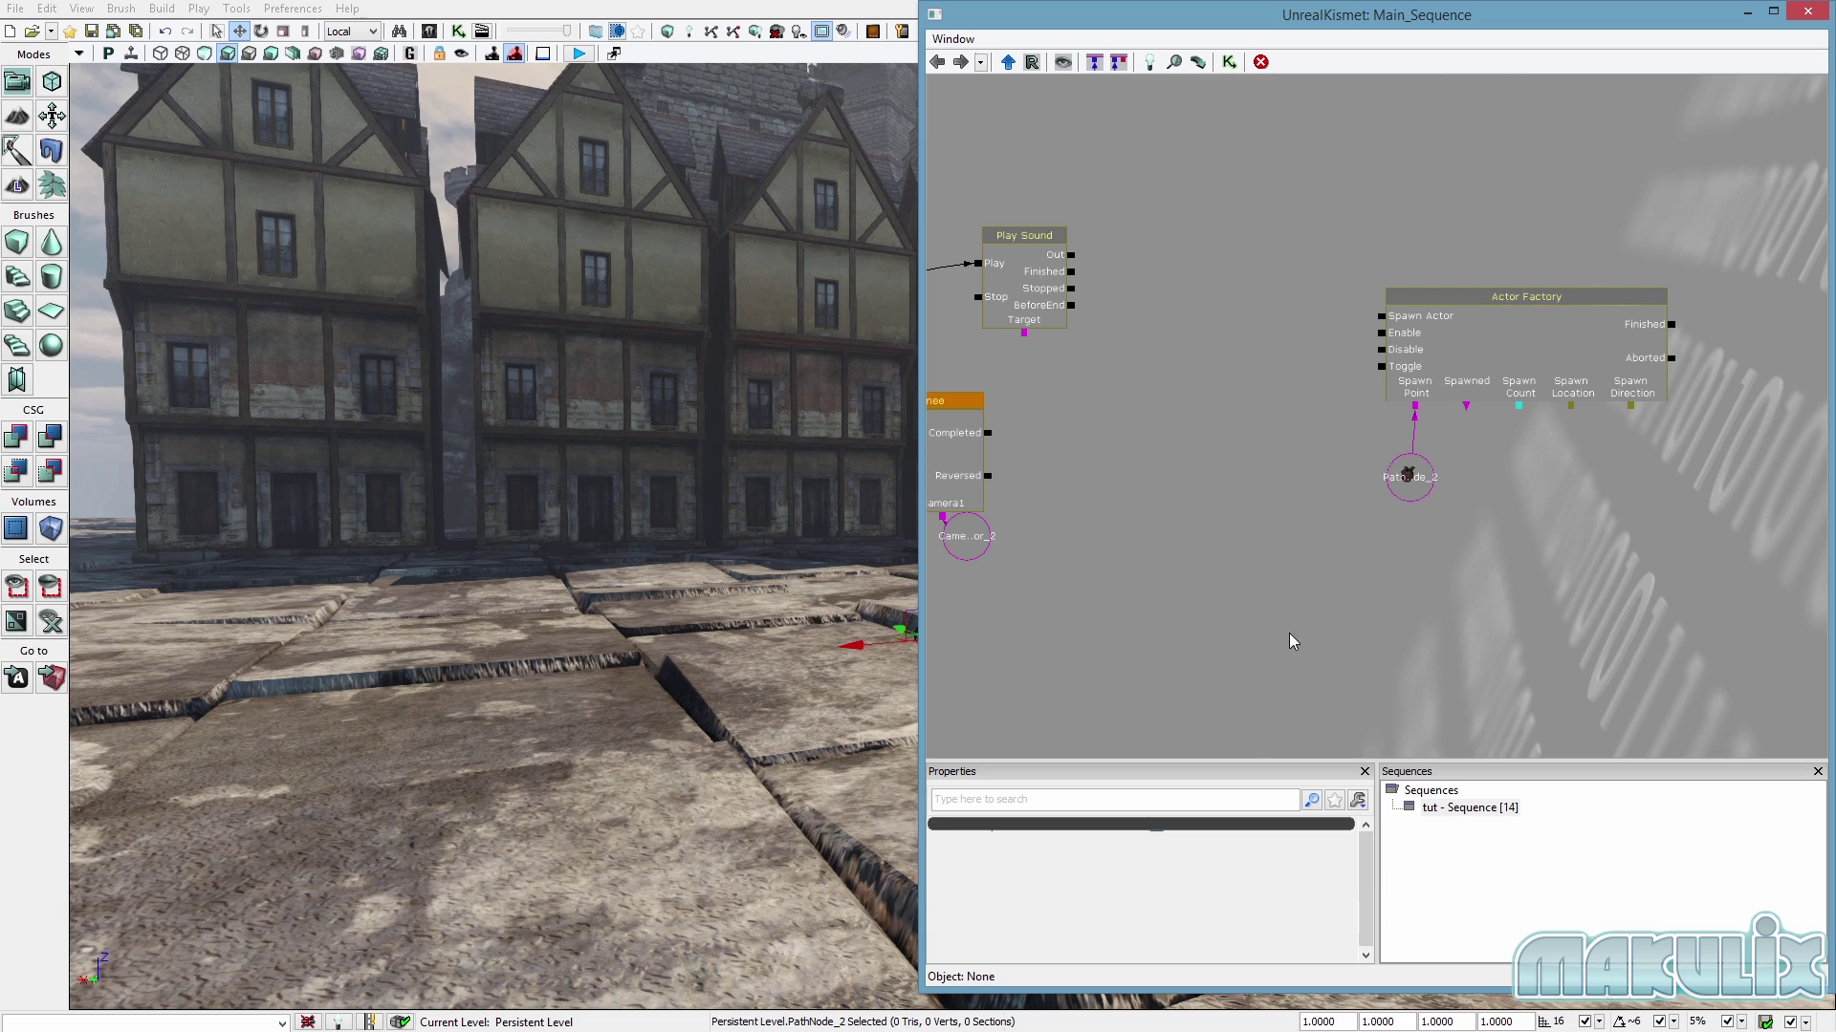
left_click(1441, 387)
scroll(1369, 873, "down", 10)
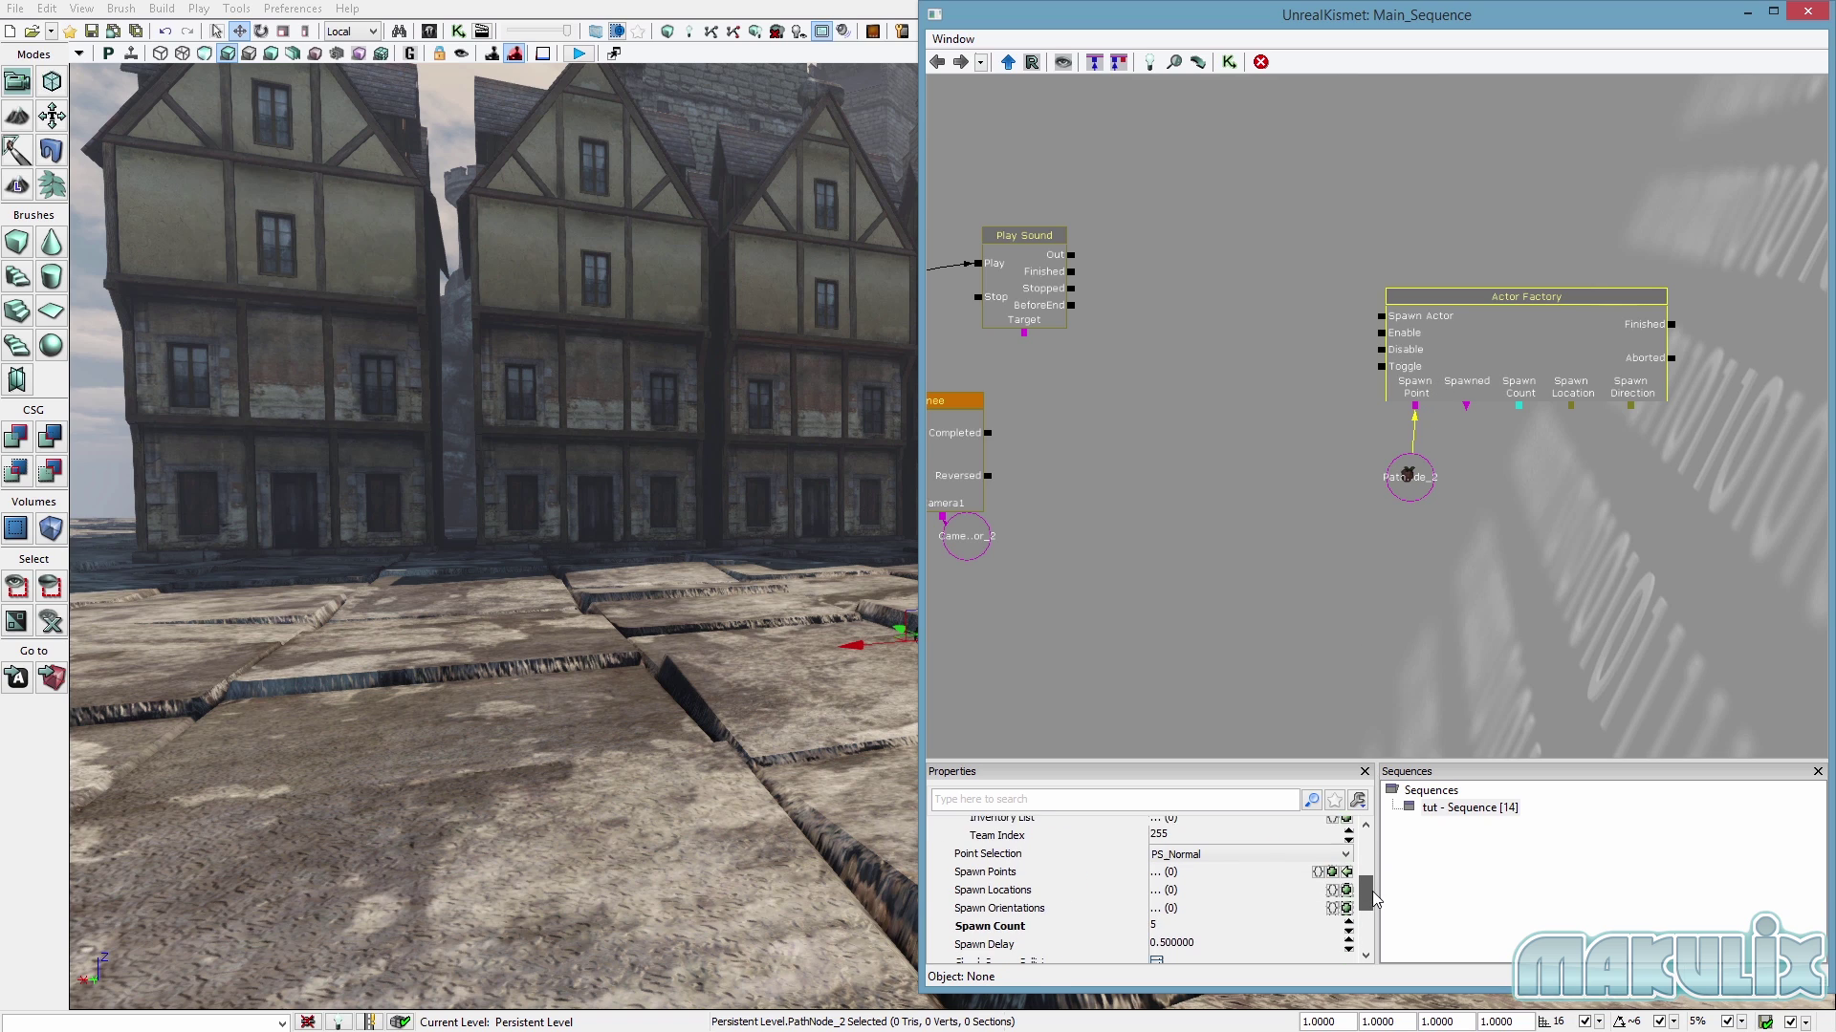
left_click(1265, 919)
type("1")
key("Return")
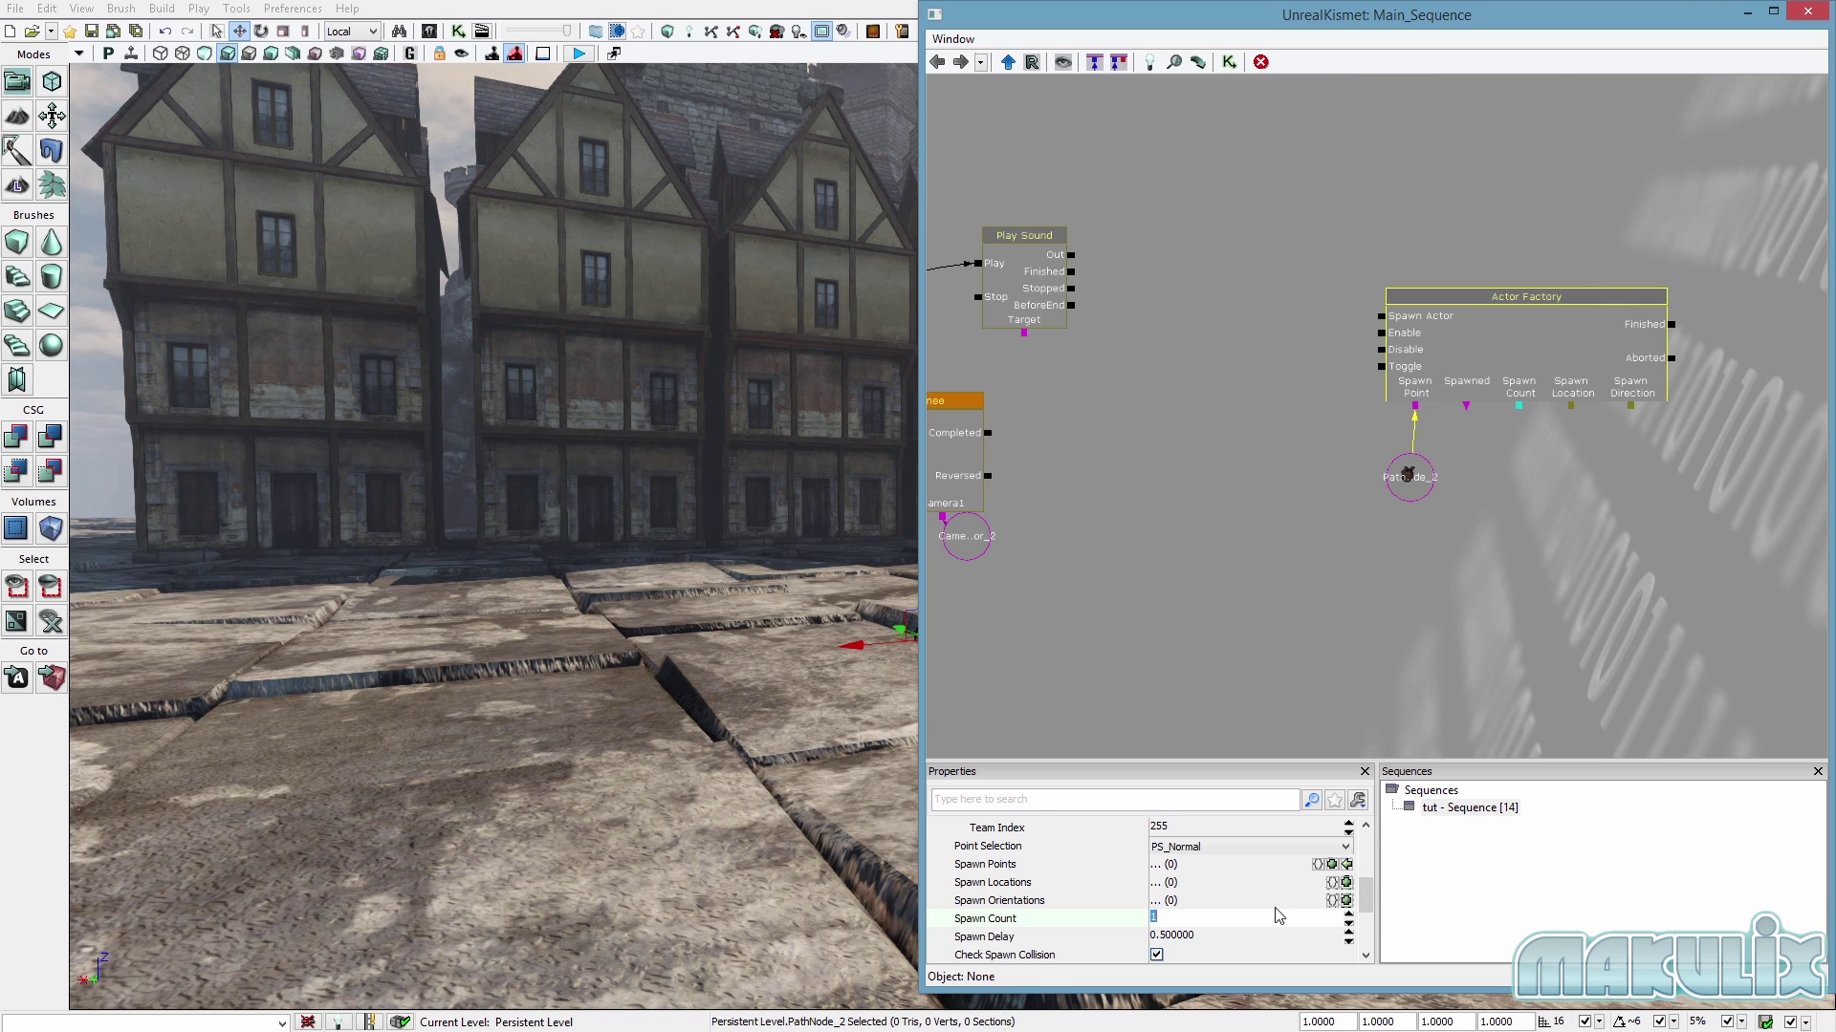
Add a new Level Loaded event between the Play Sound and Actor Factory nodes.
right_click(1110, 275)
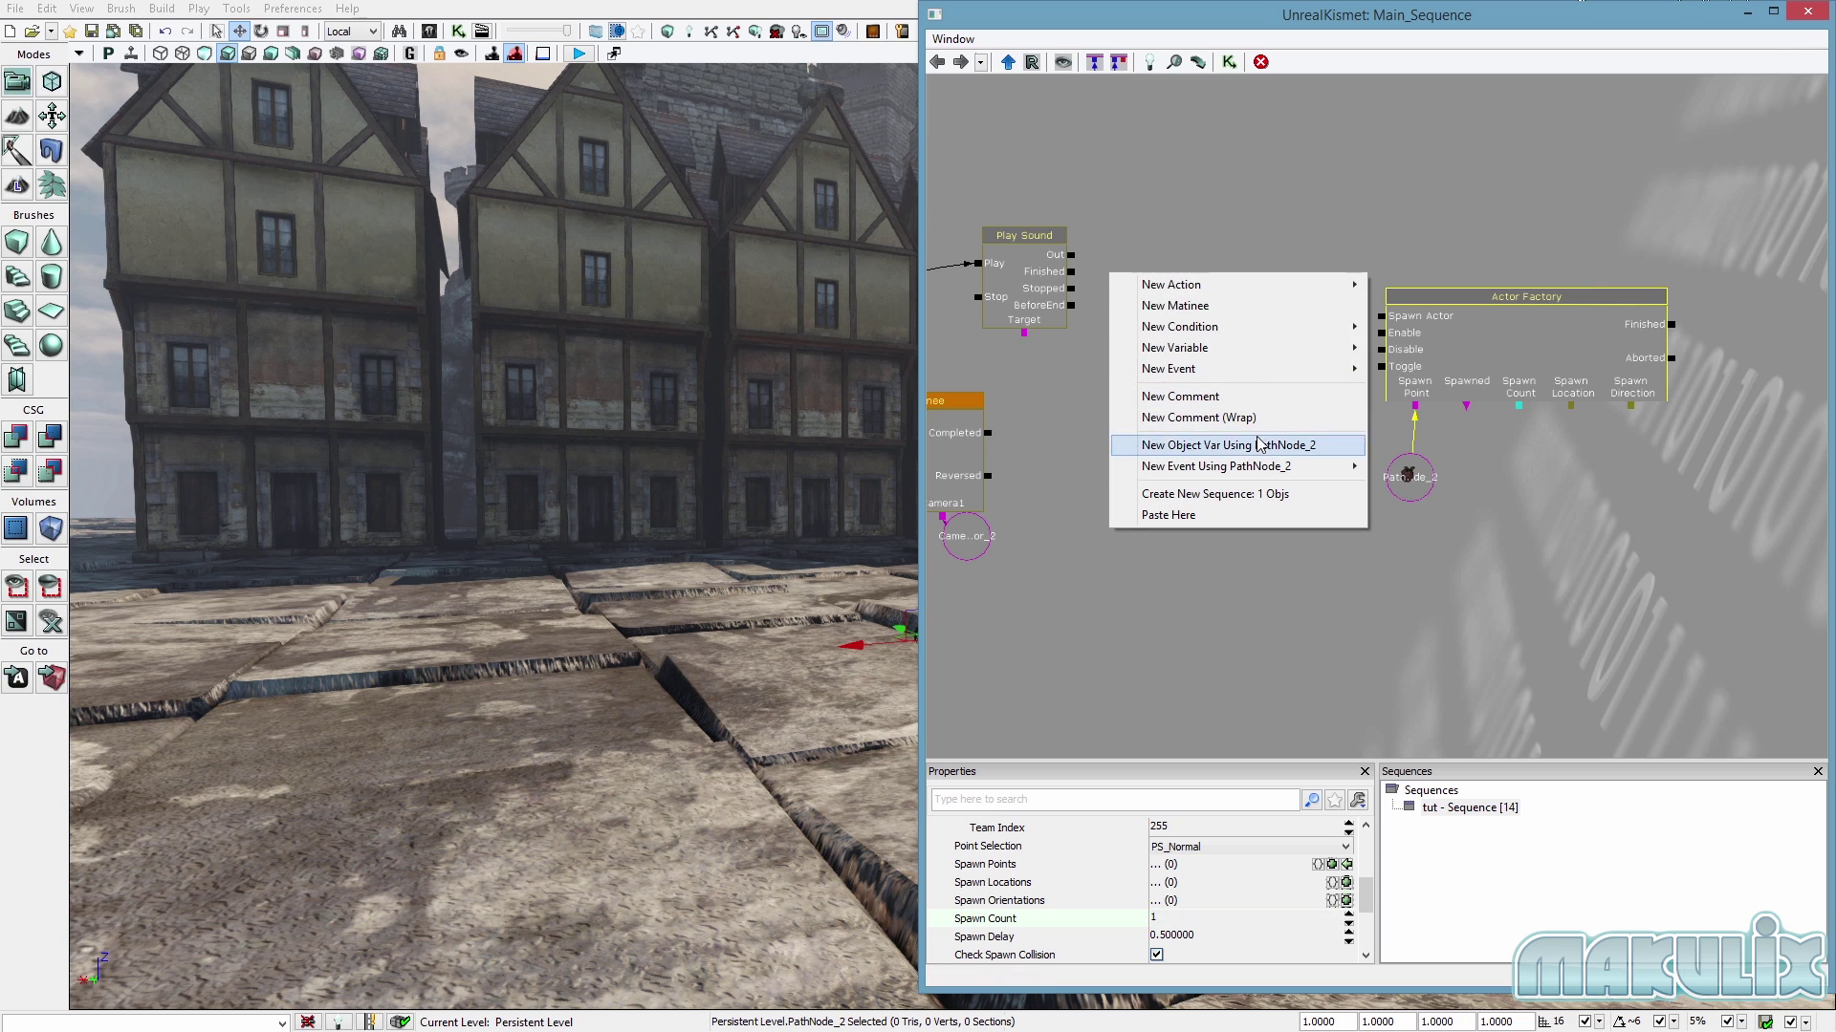
mouse_move(1242, 292)
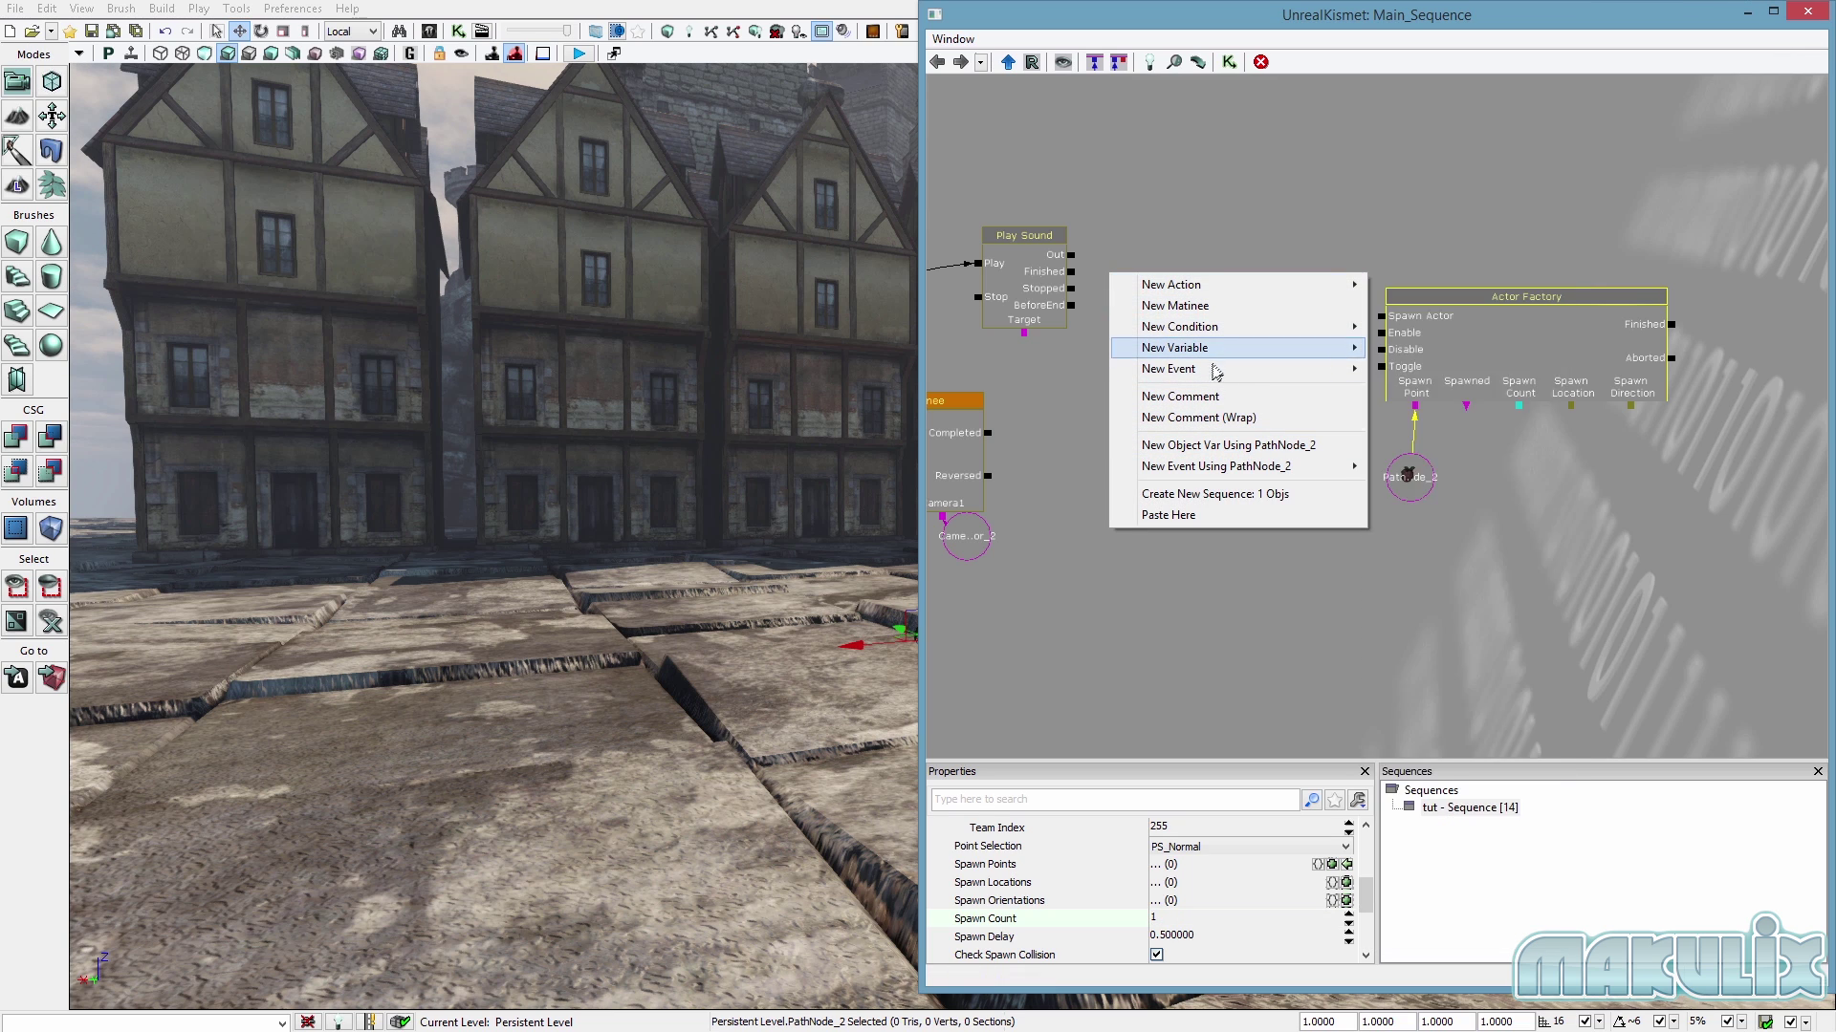
mouse_move(1233, 369)
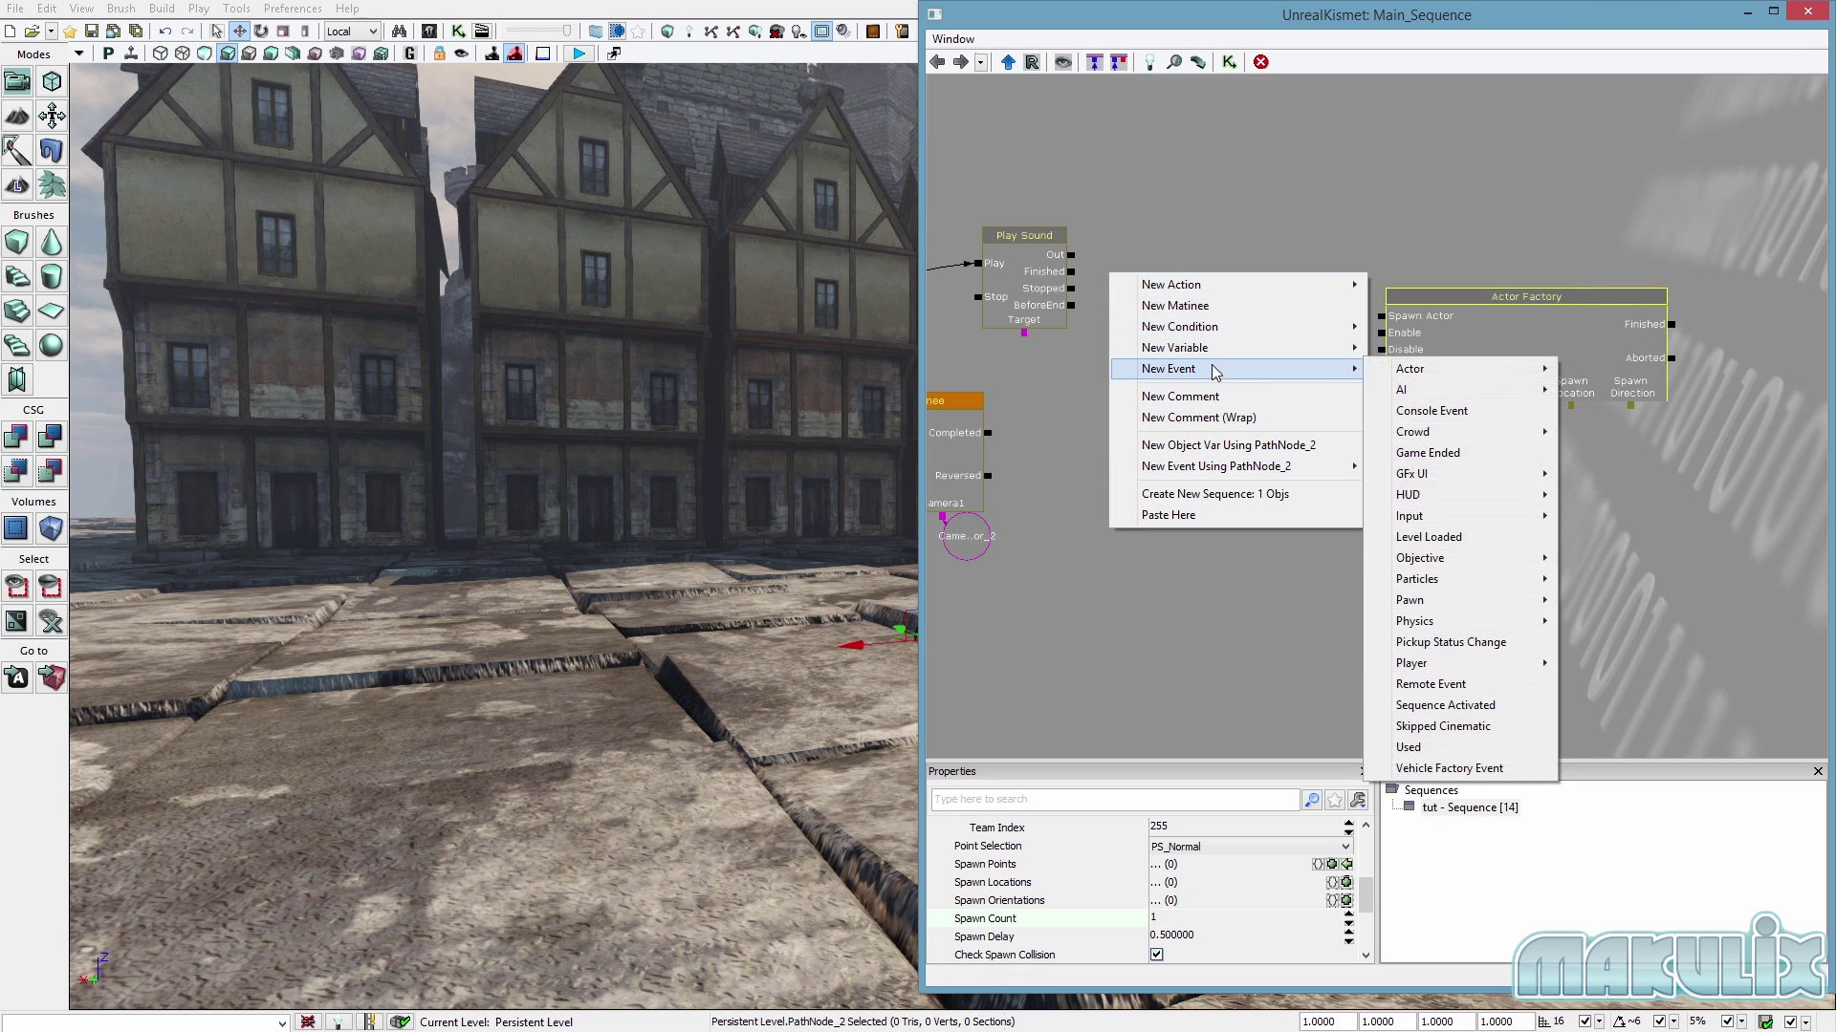
left_click(1478, 537)
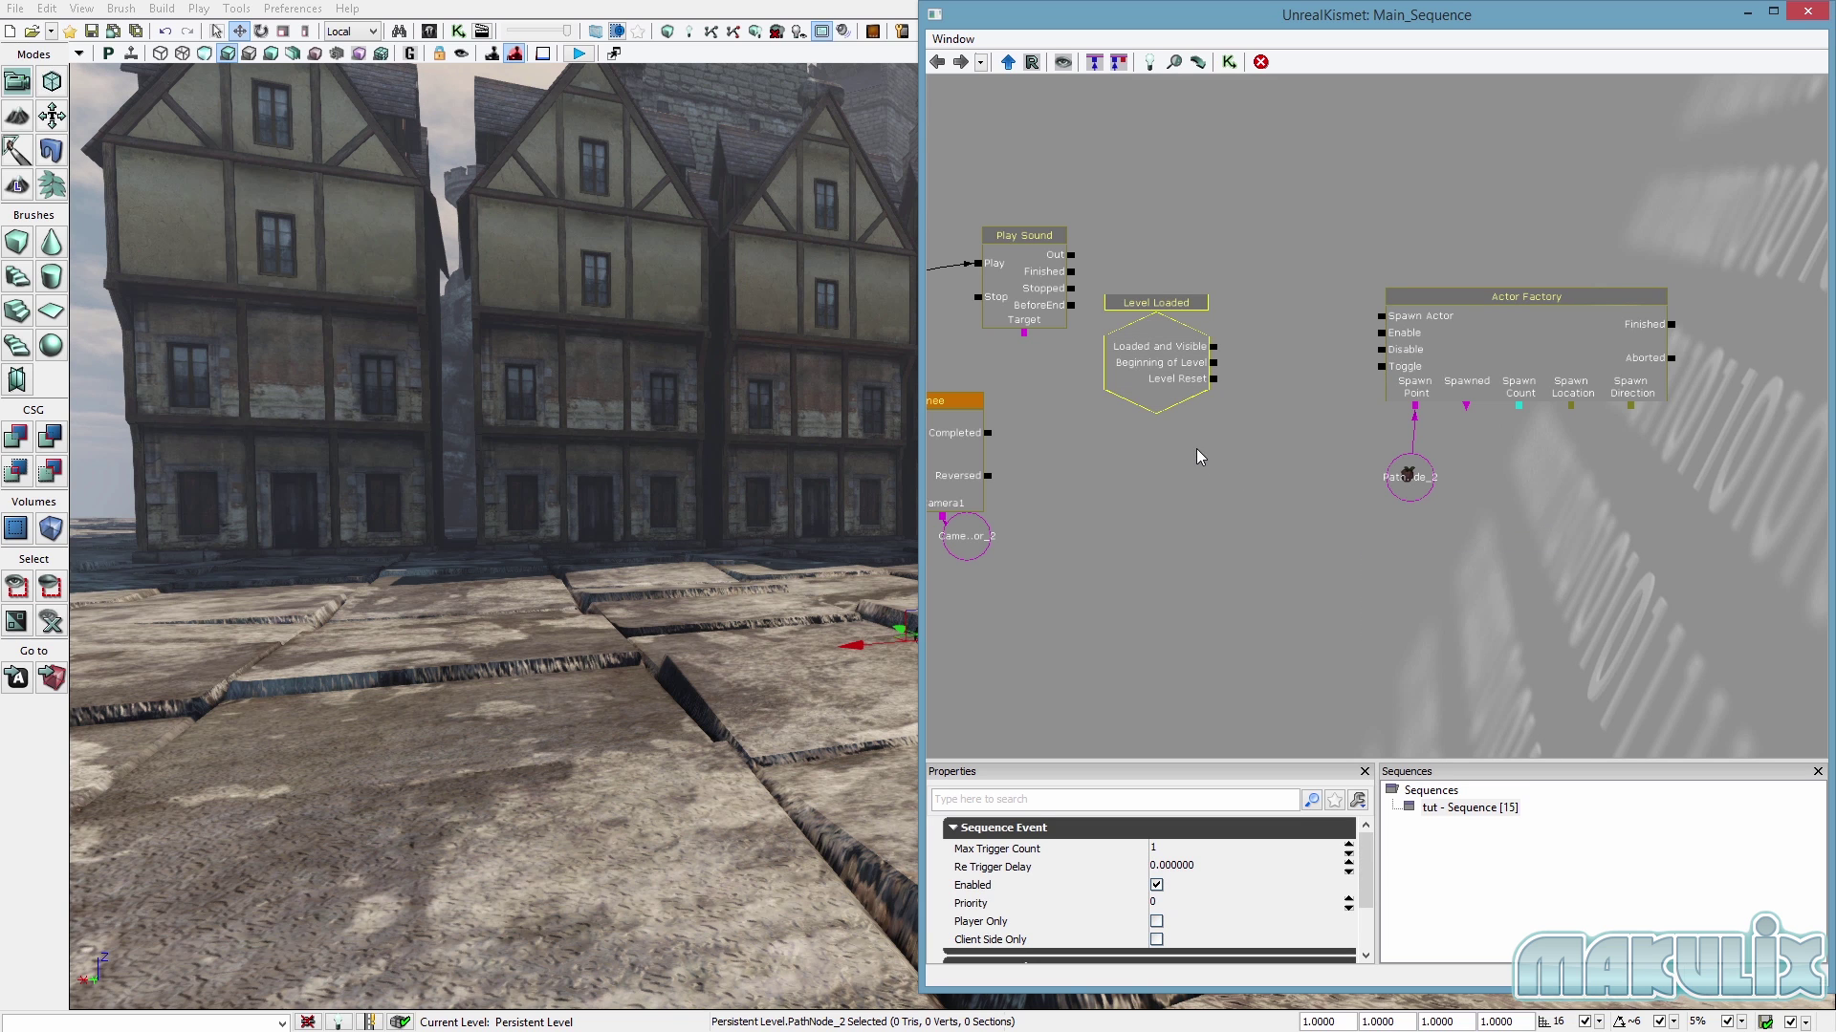
Connect the Loaded and Visible output of the new Level Loaded event to the Actor Factory's Spawn Actor input.
left_click_drag(1196, 449, 1339, 462)
left_click(1111, 408)
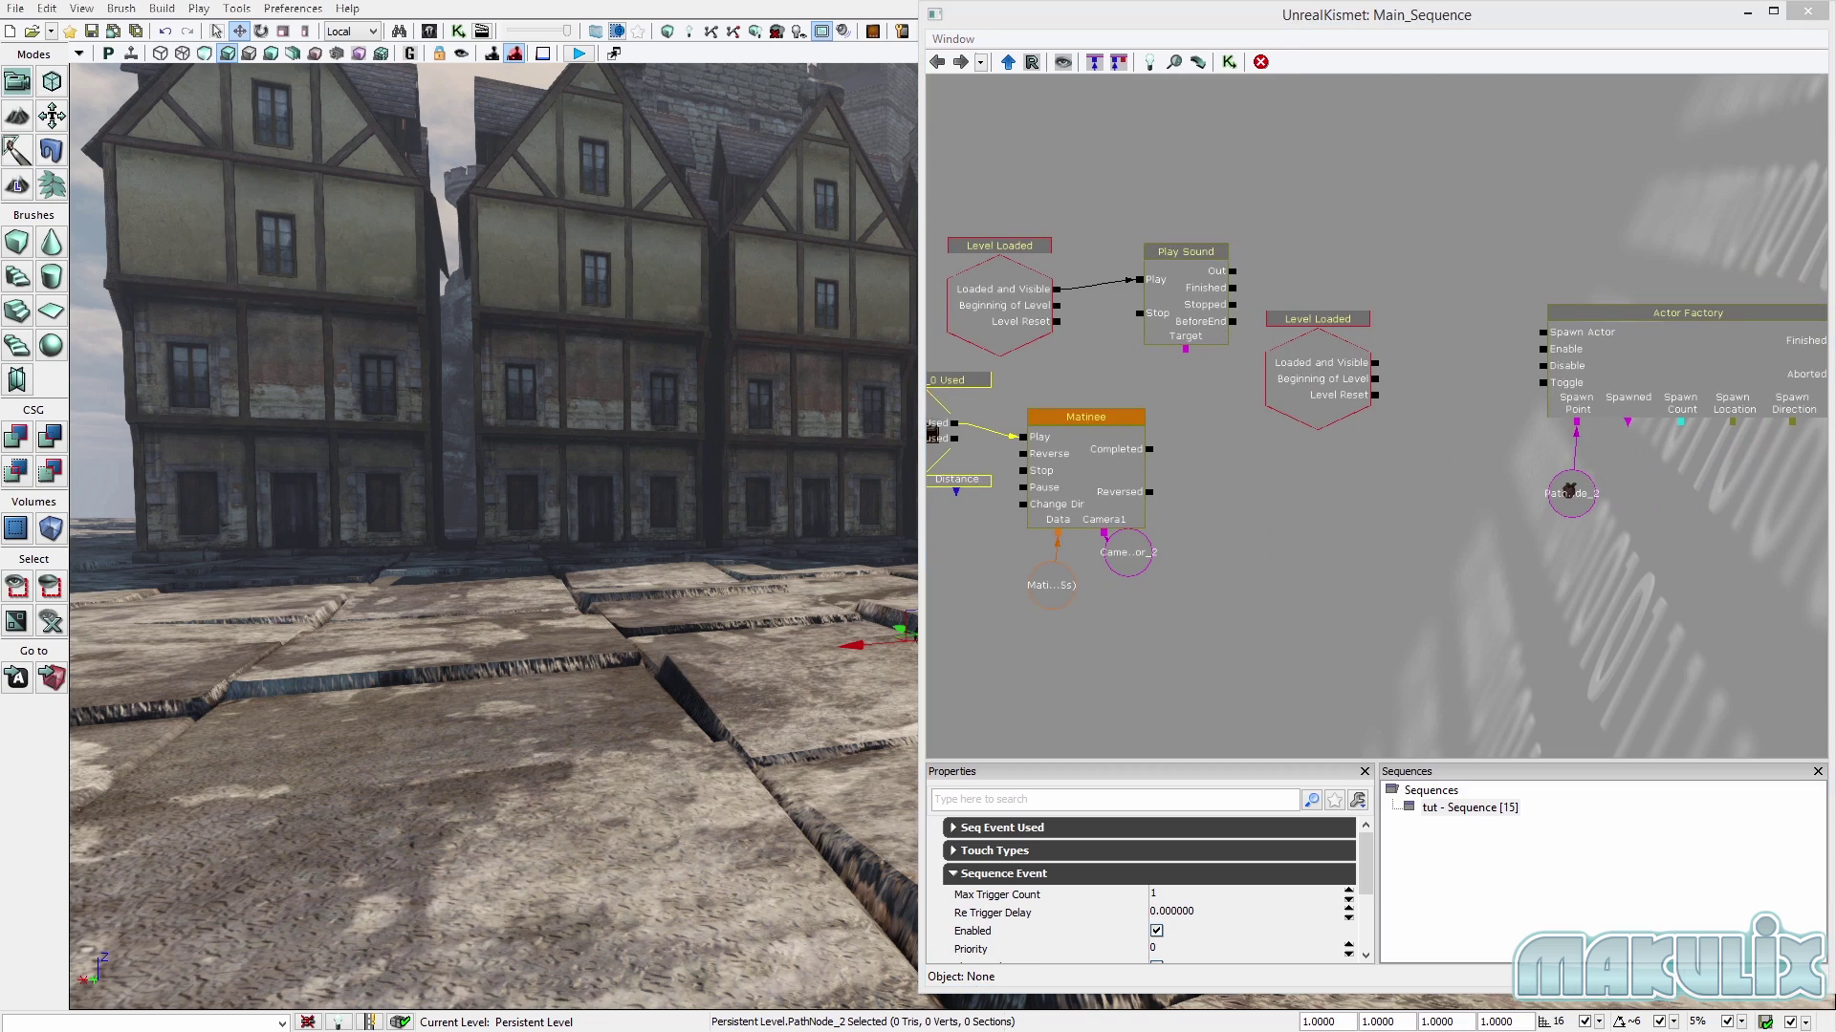
right_click_drag(842, 564, 908, 536)
left_click_drag(941, 533, 1082, 508)
left_click_drag(1449, 483, 1238, 524)
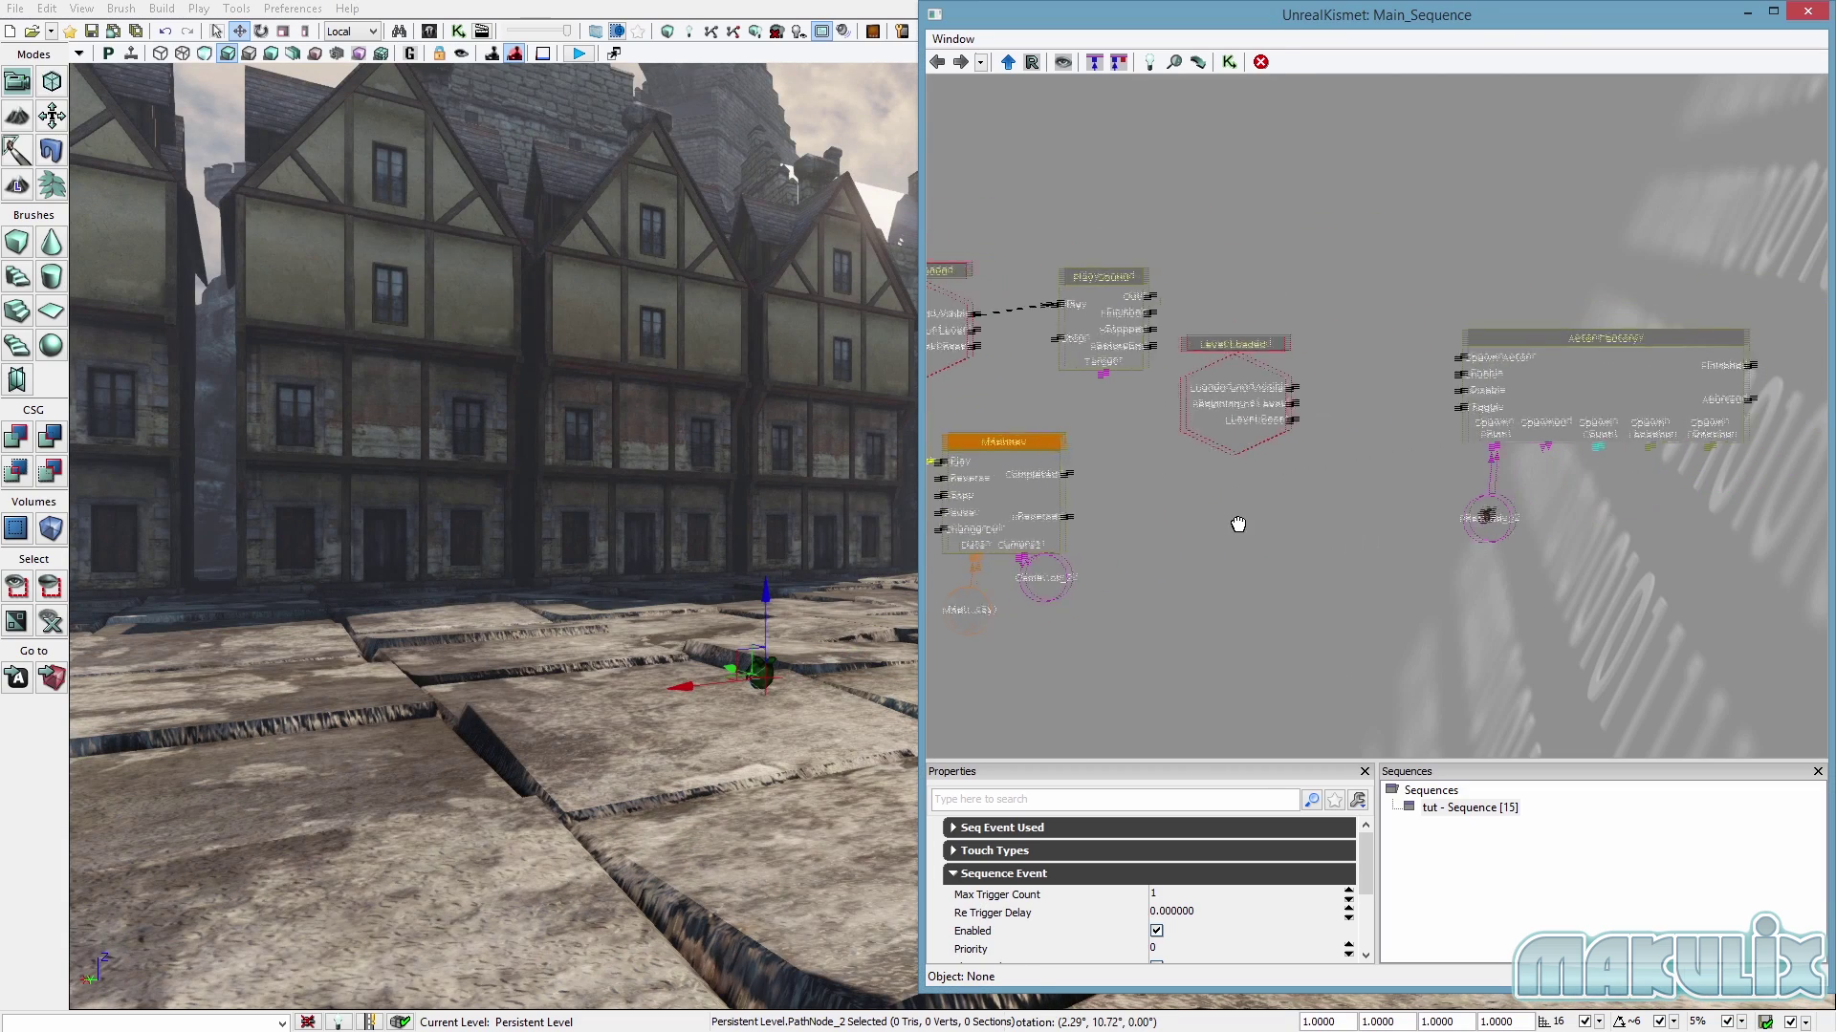
left_click(1487, 417)
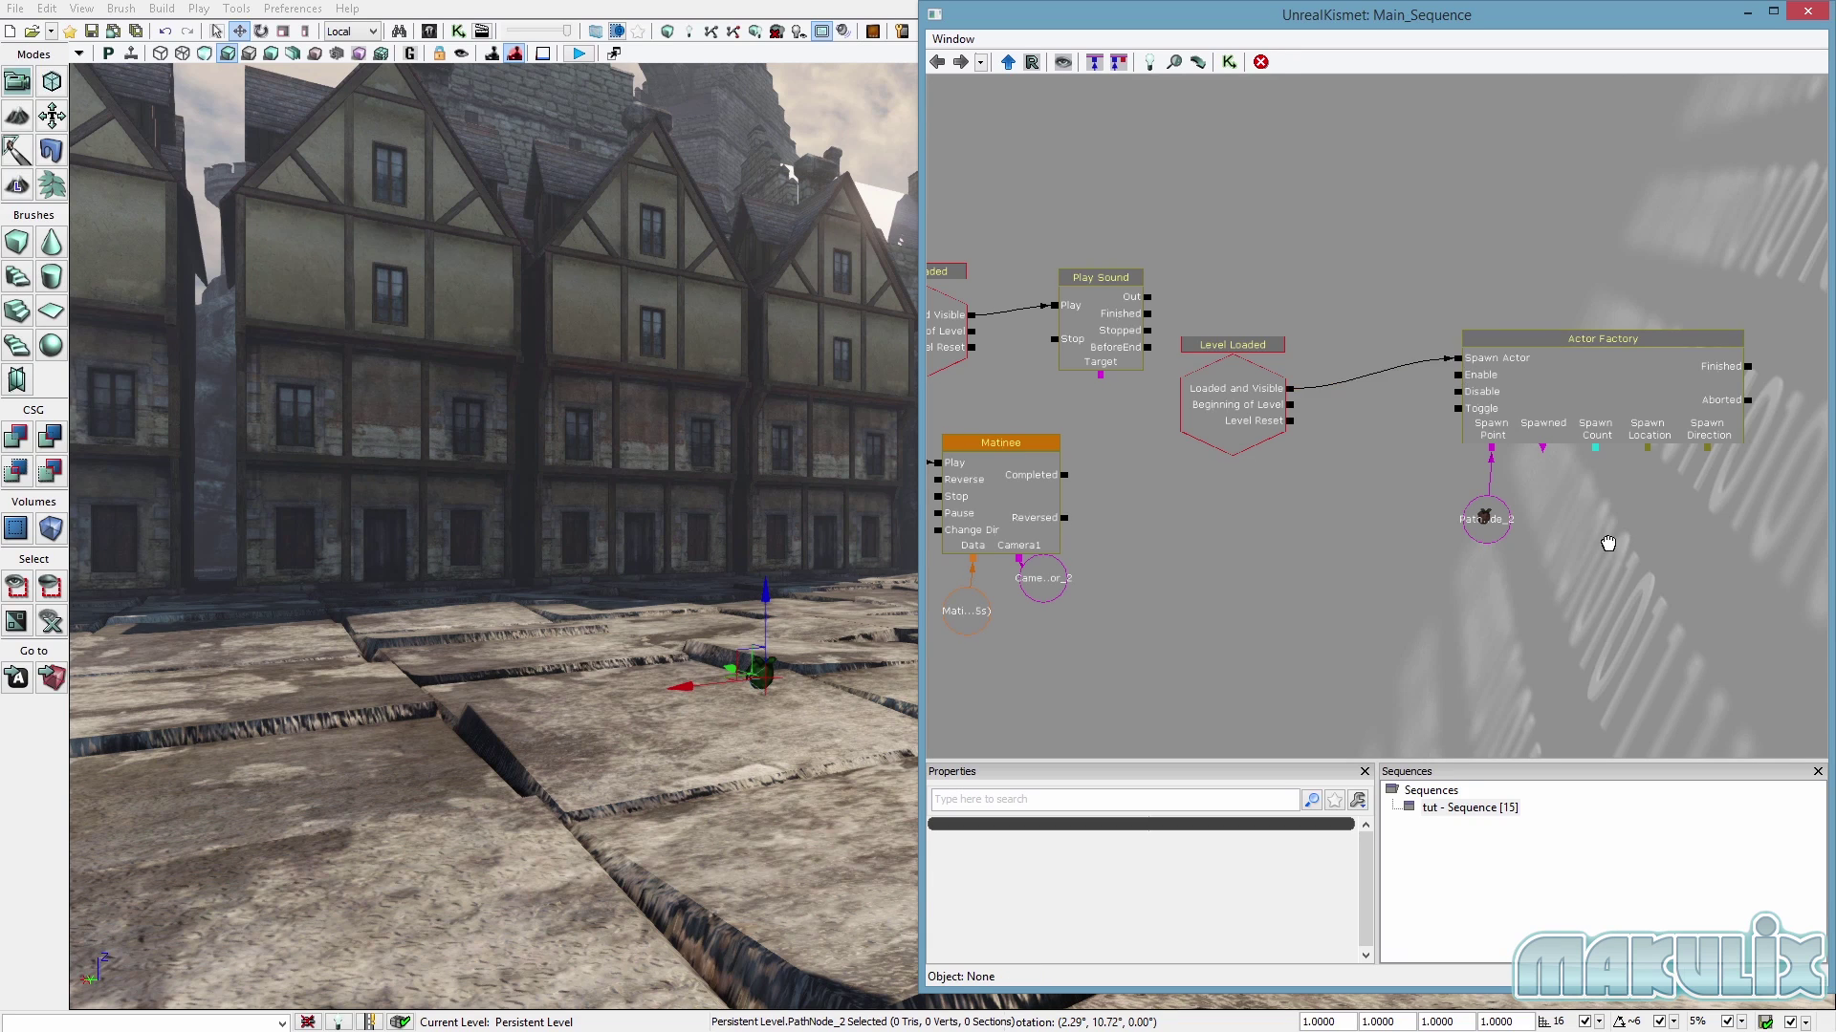
left_click_drag(1608, 543, 1440, 520)
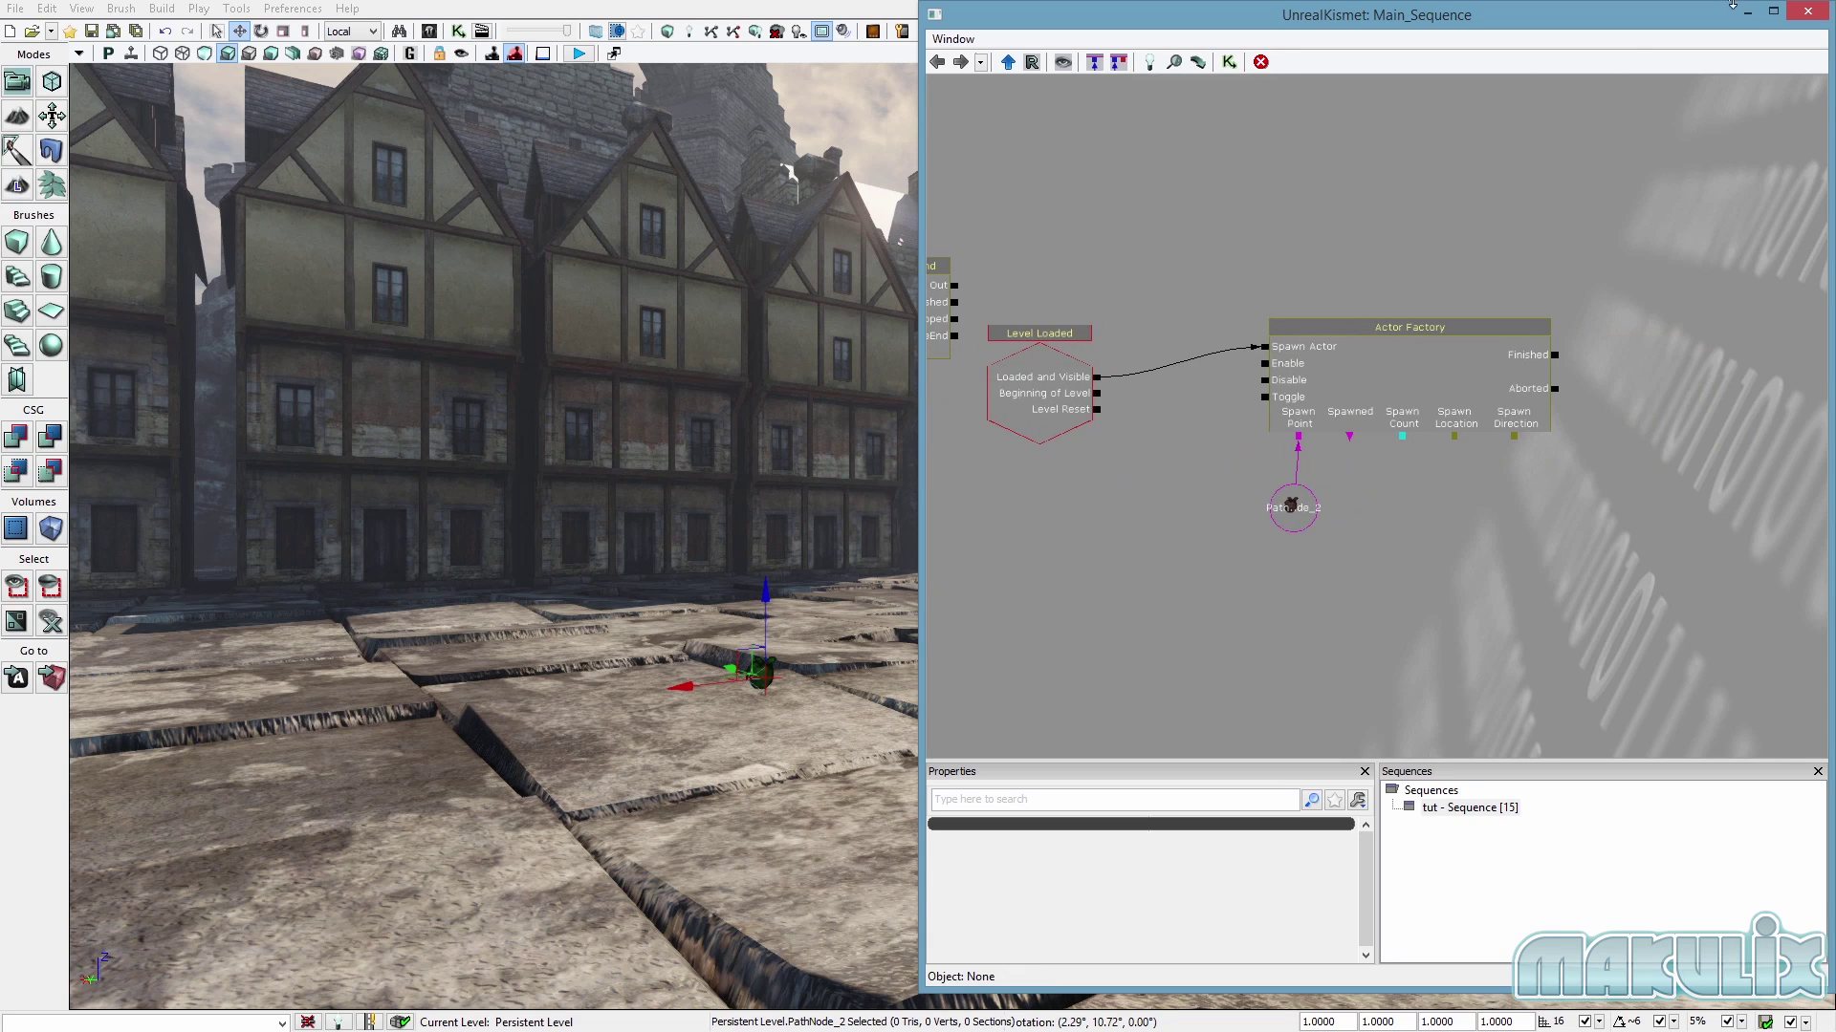
Play-test the level from a spot on the stone floor near the path node to check the bot spawn.
left_click(1750, 13)
right_click_drag(1561, 184, 1262, 234)
left_click_drag(1491, 133, 1491, 153)
left_click(580, 54)
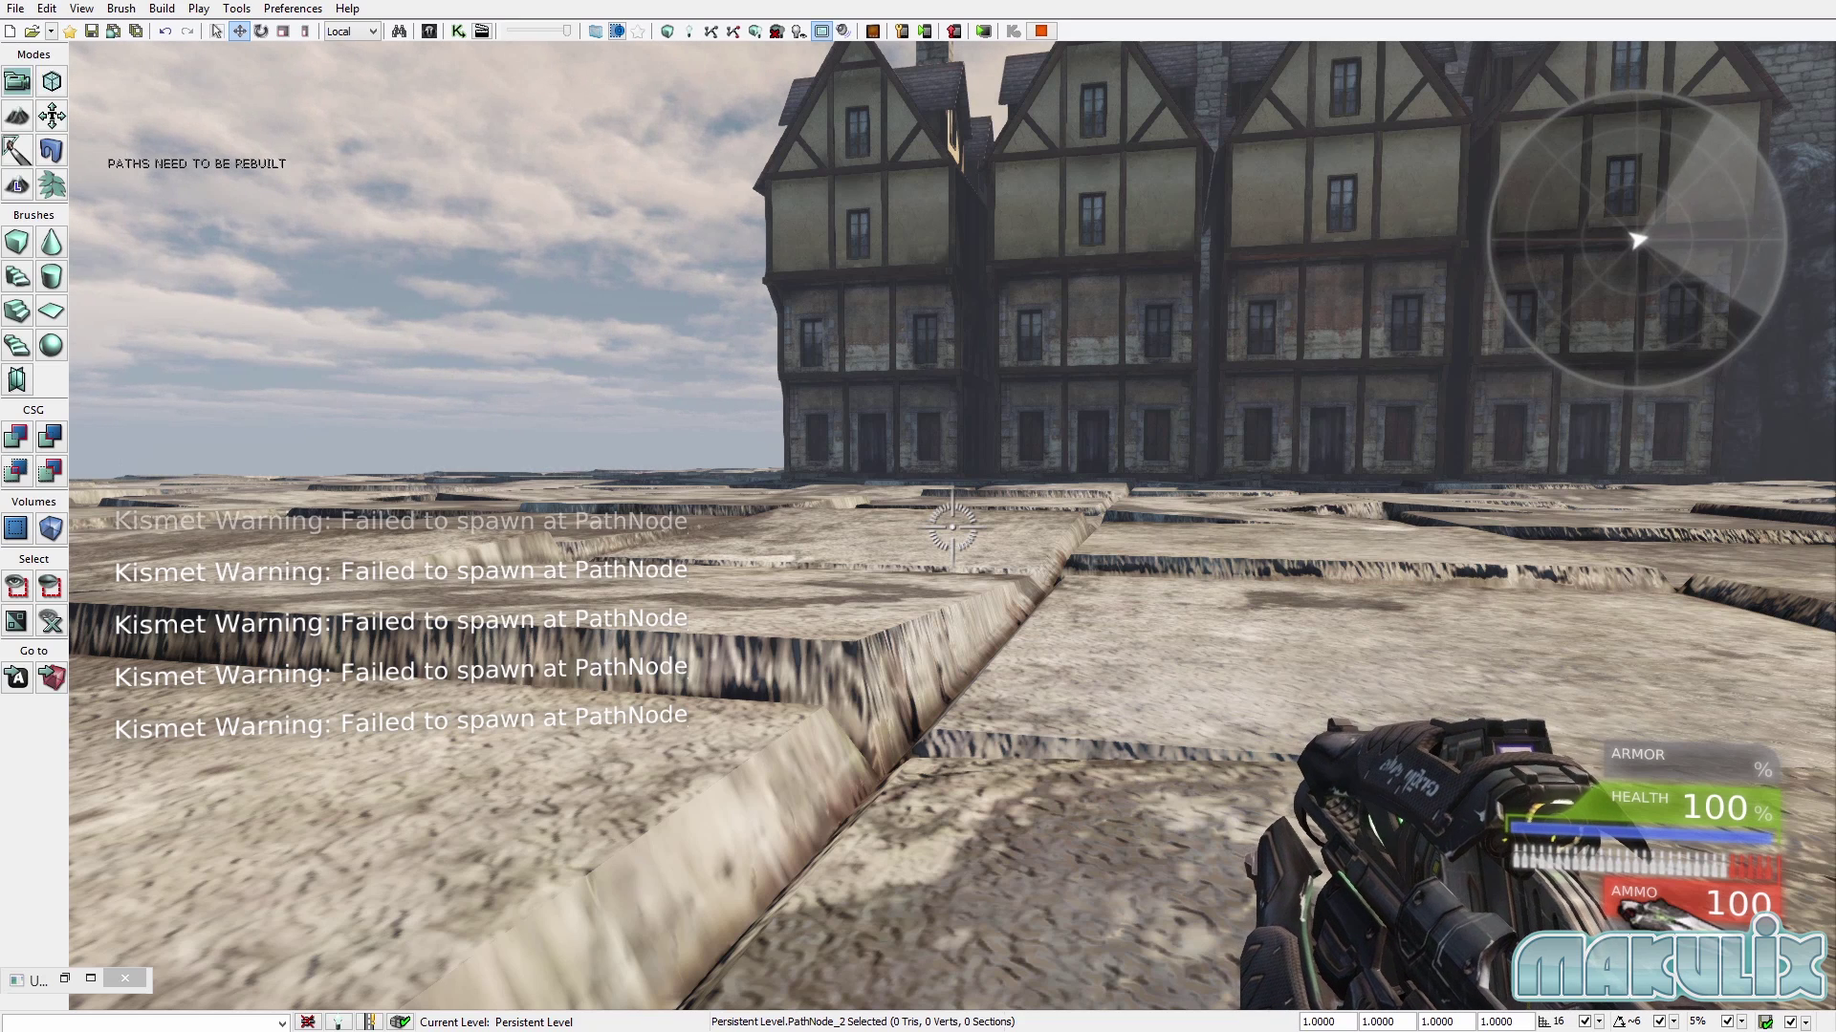
key("Escape")
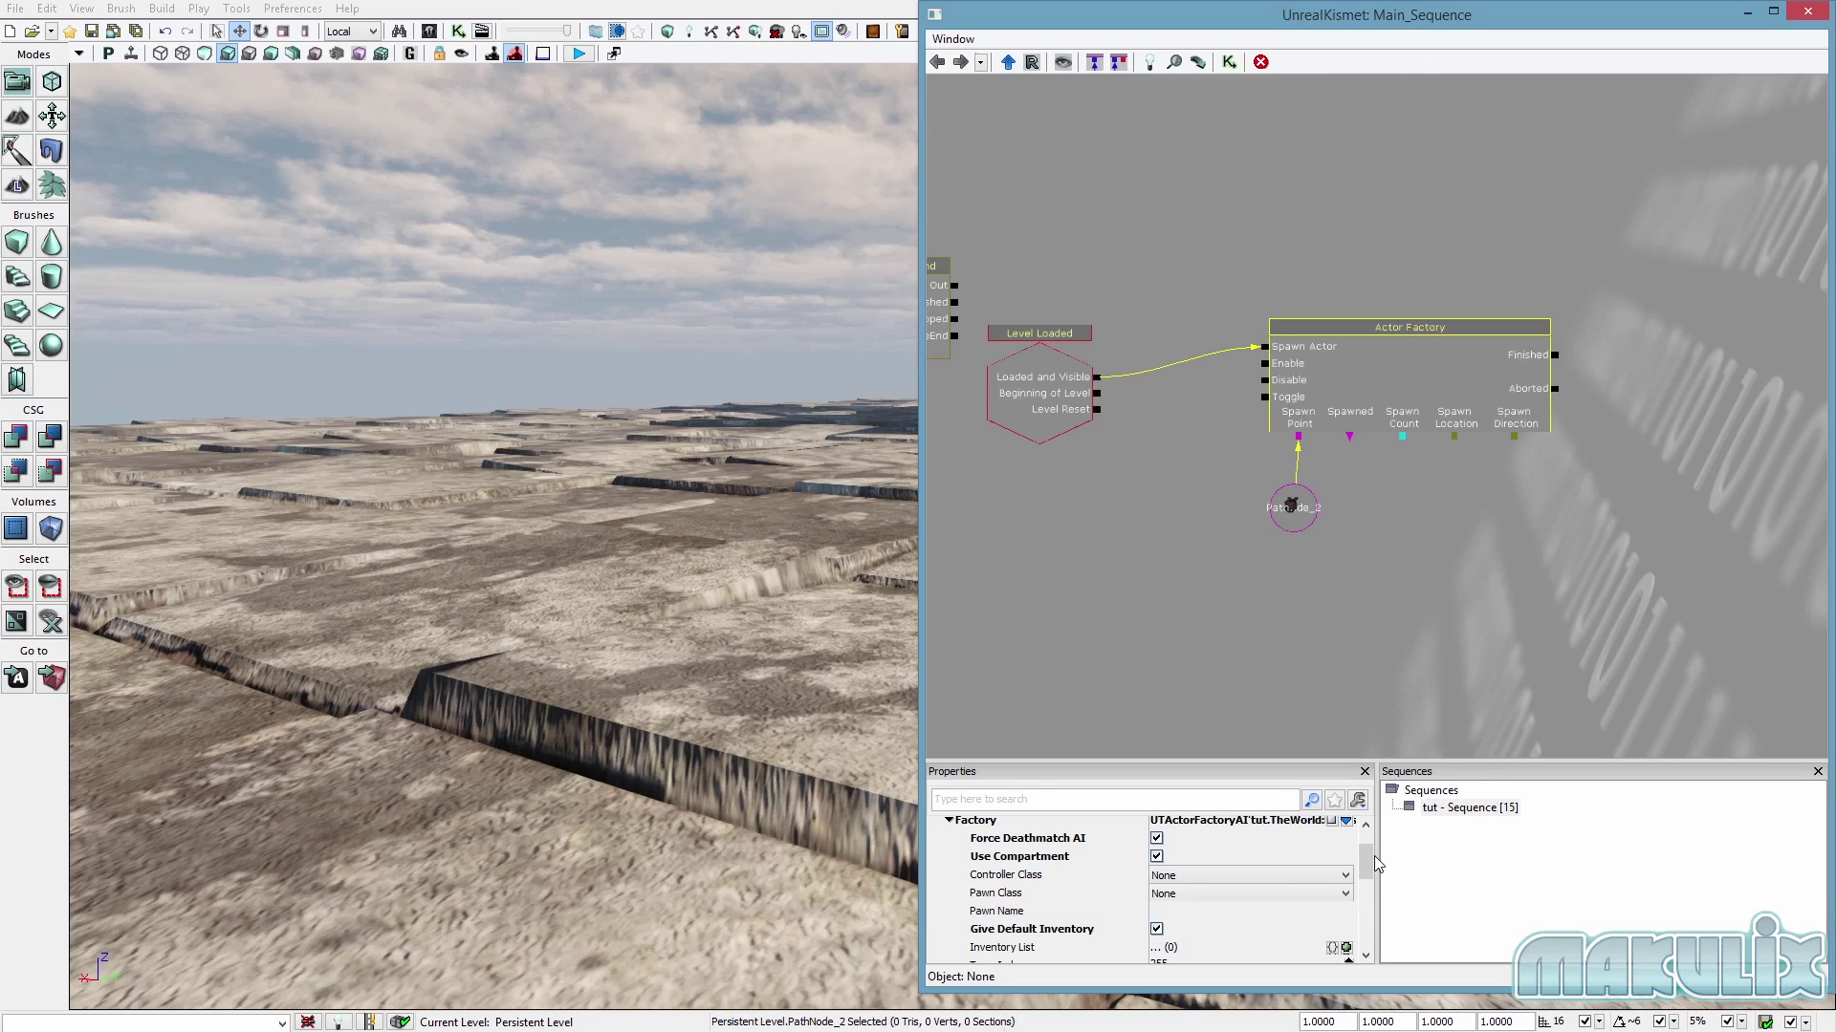
Set the Actor Factory's Pawn Class to UTPawn and close Kismet.
left_click(1166, 877)
left_click(1166, 895)
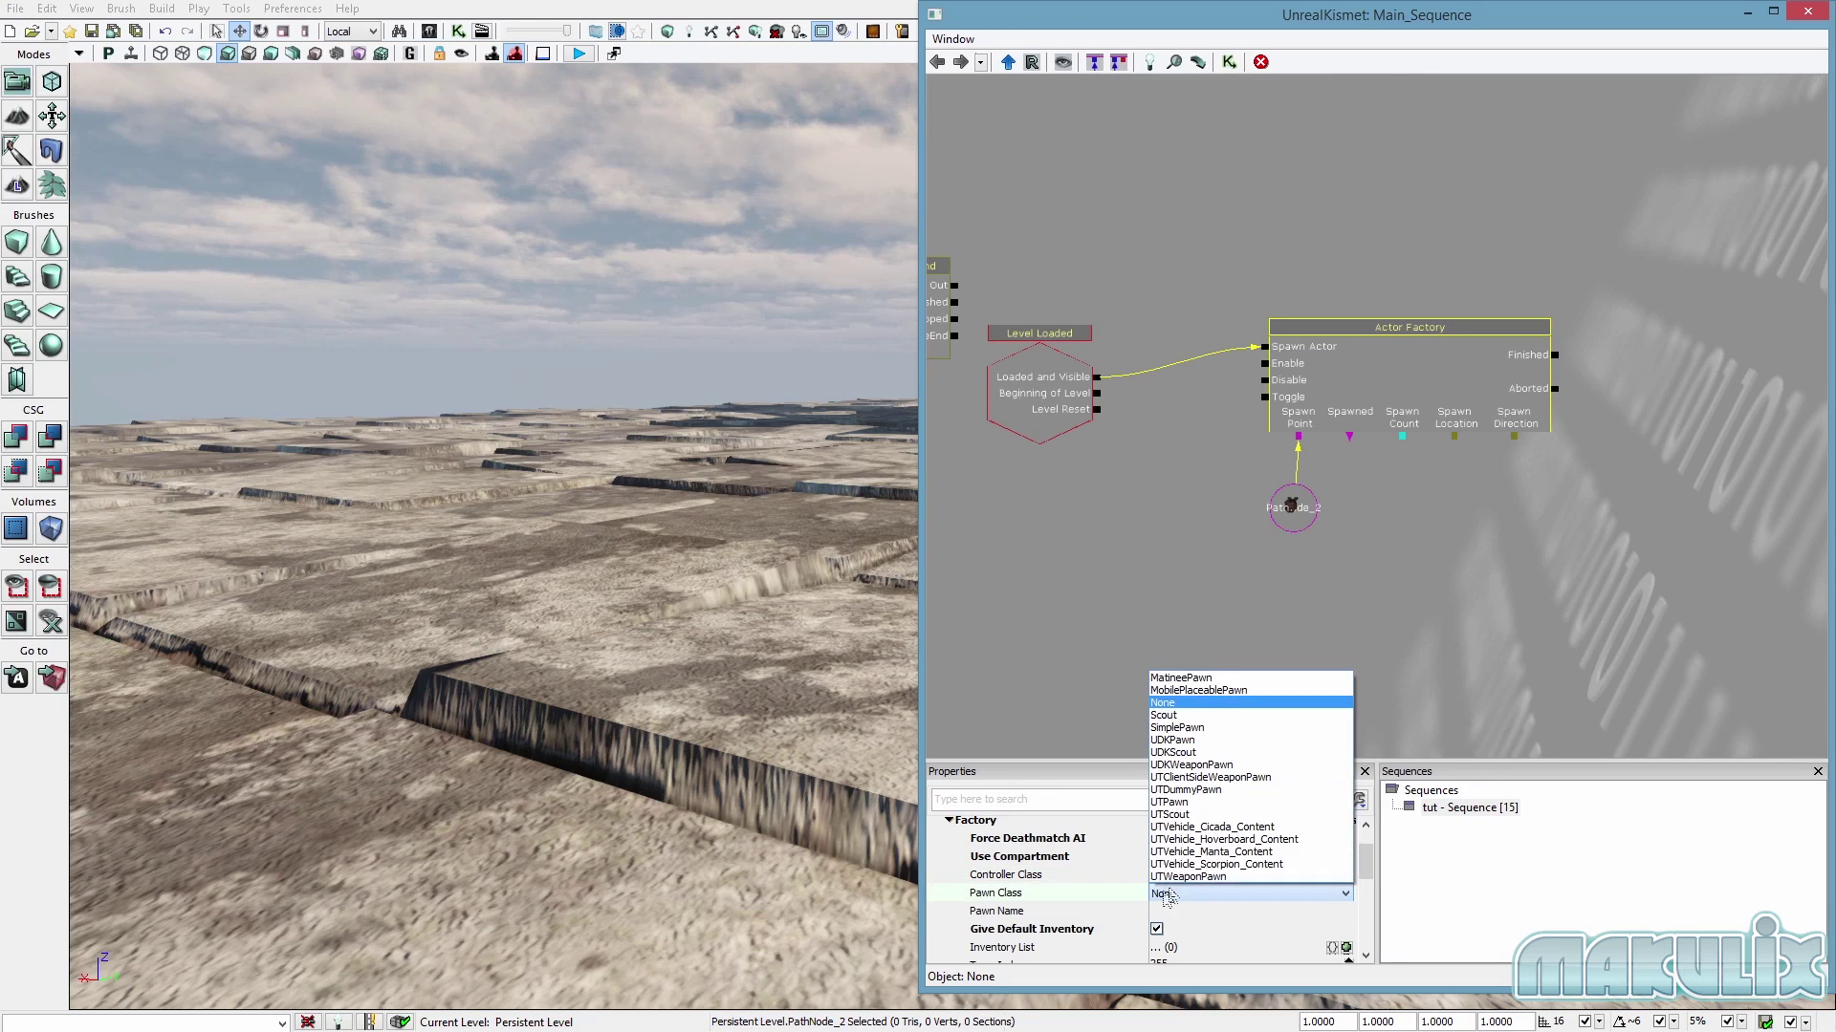
left_click(1177, 807)
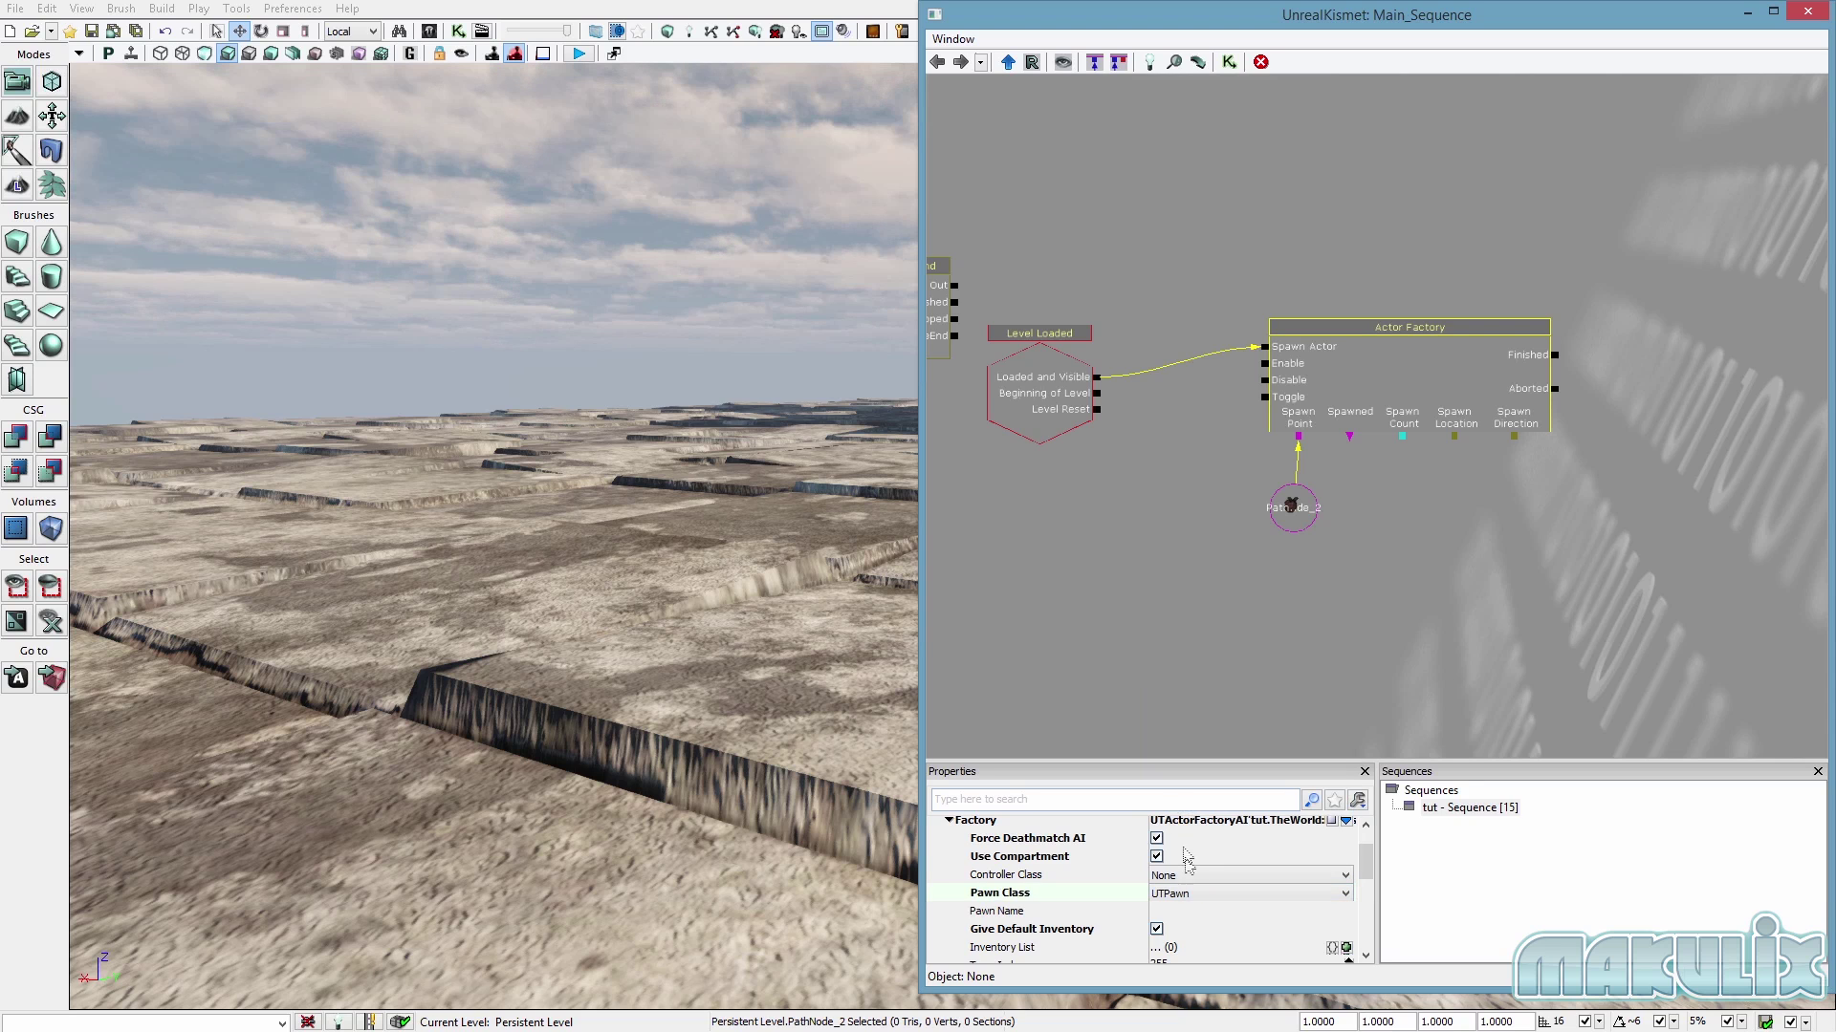
left_click(1814, 13)
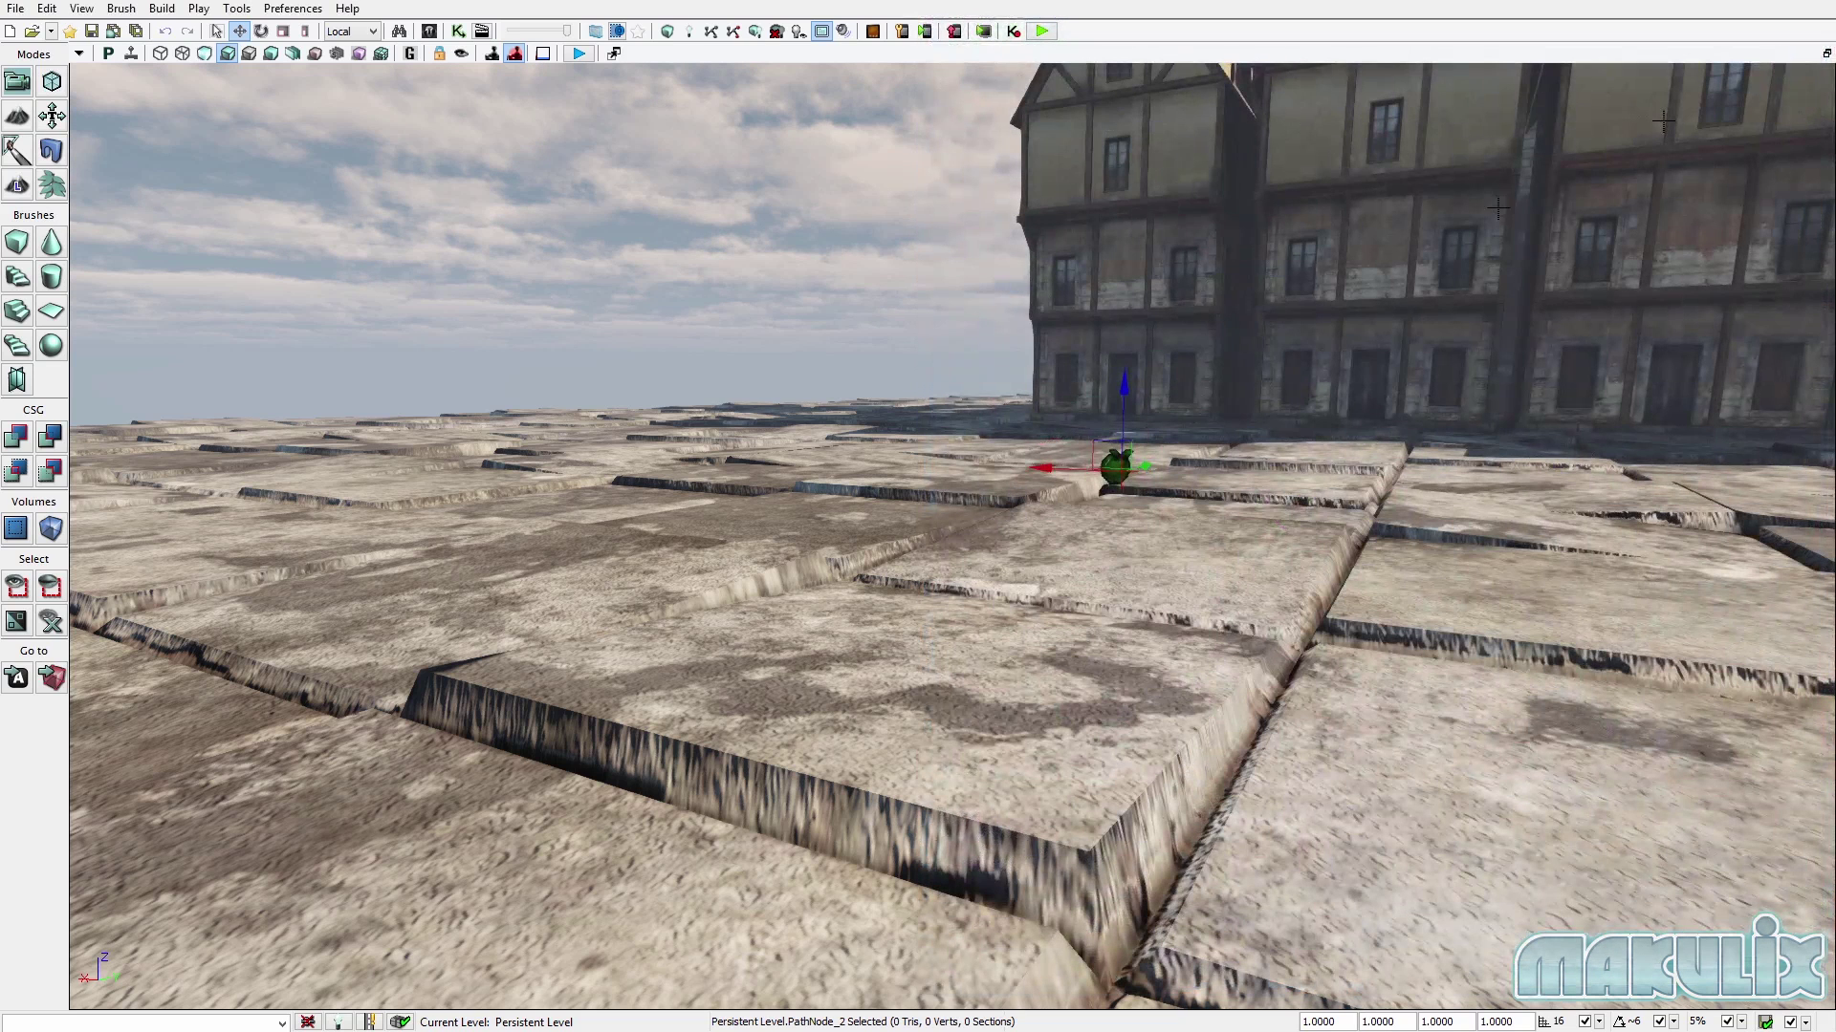
Play-test the level near the path node, approach the spawned bot and shoot it, and end the test.
left_click(580, 54)
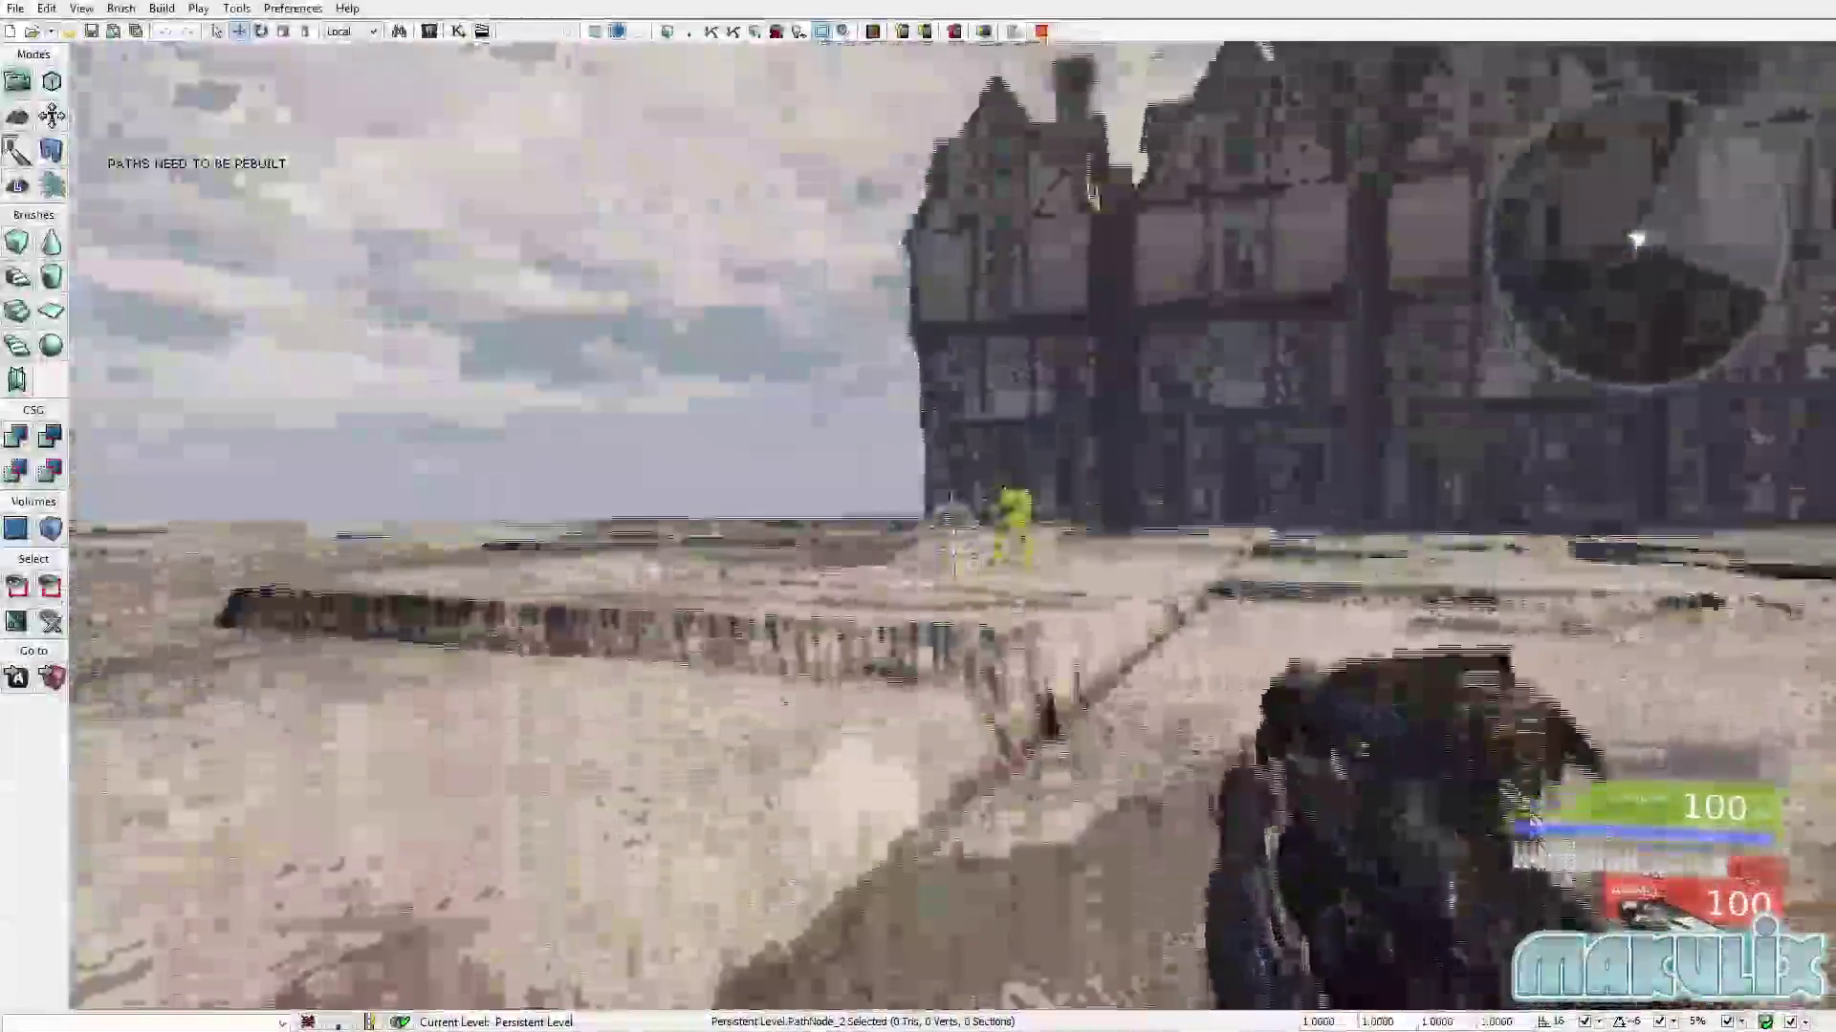
key("w")
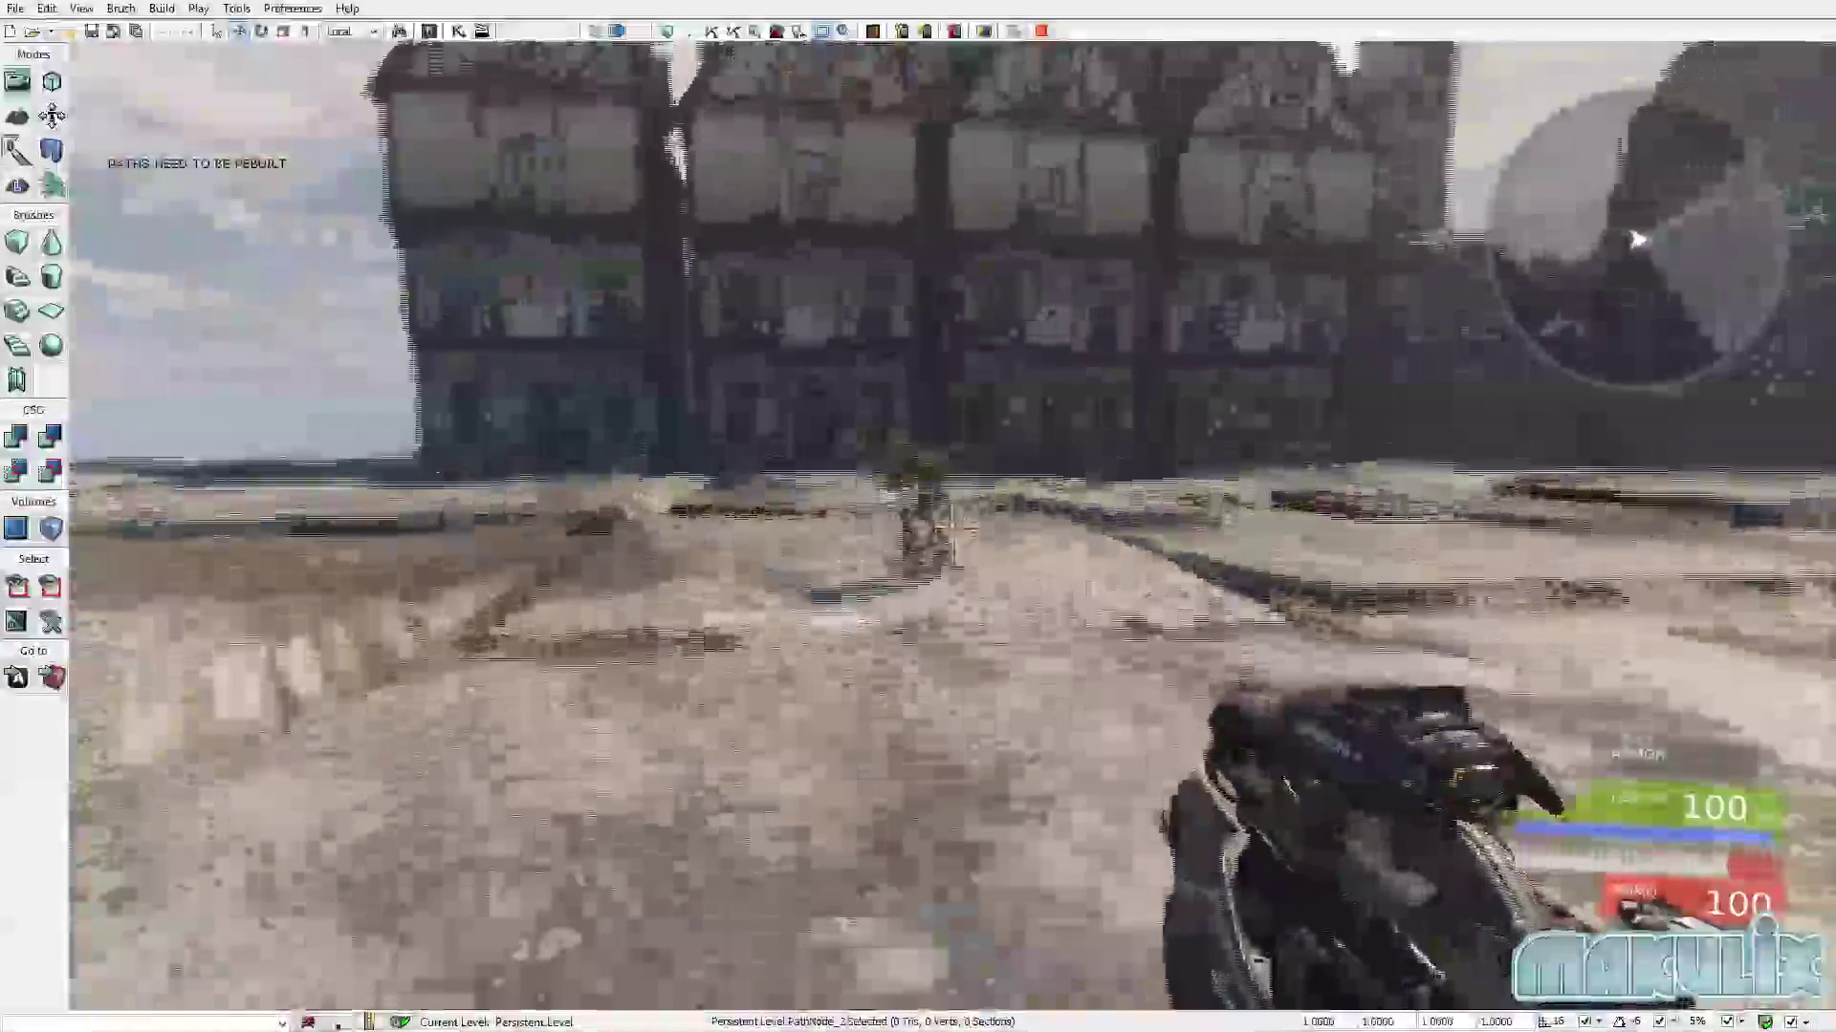
key("w")
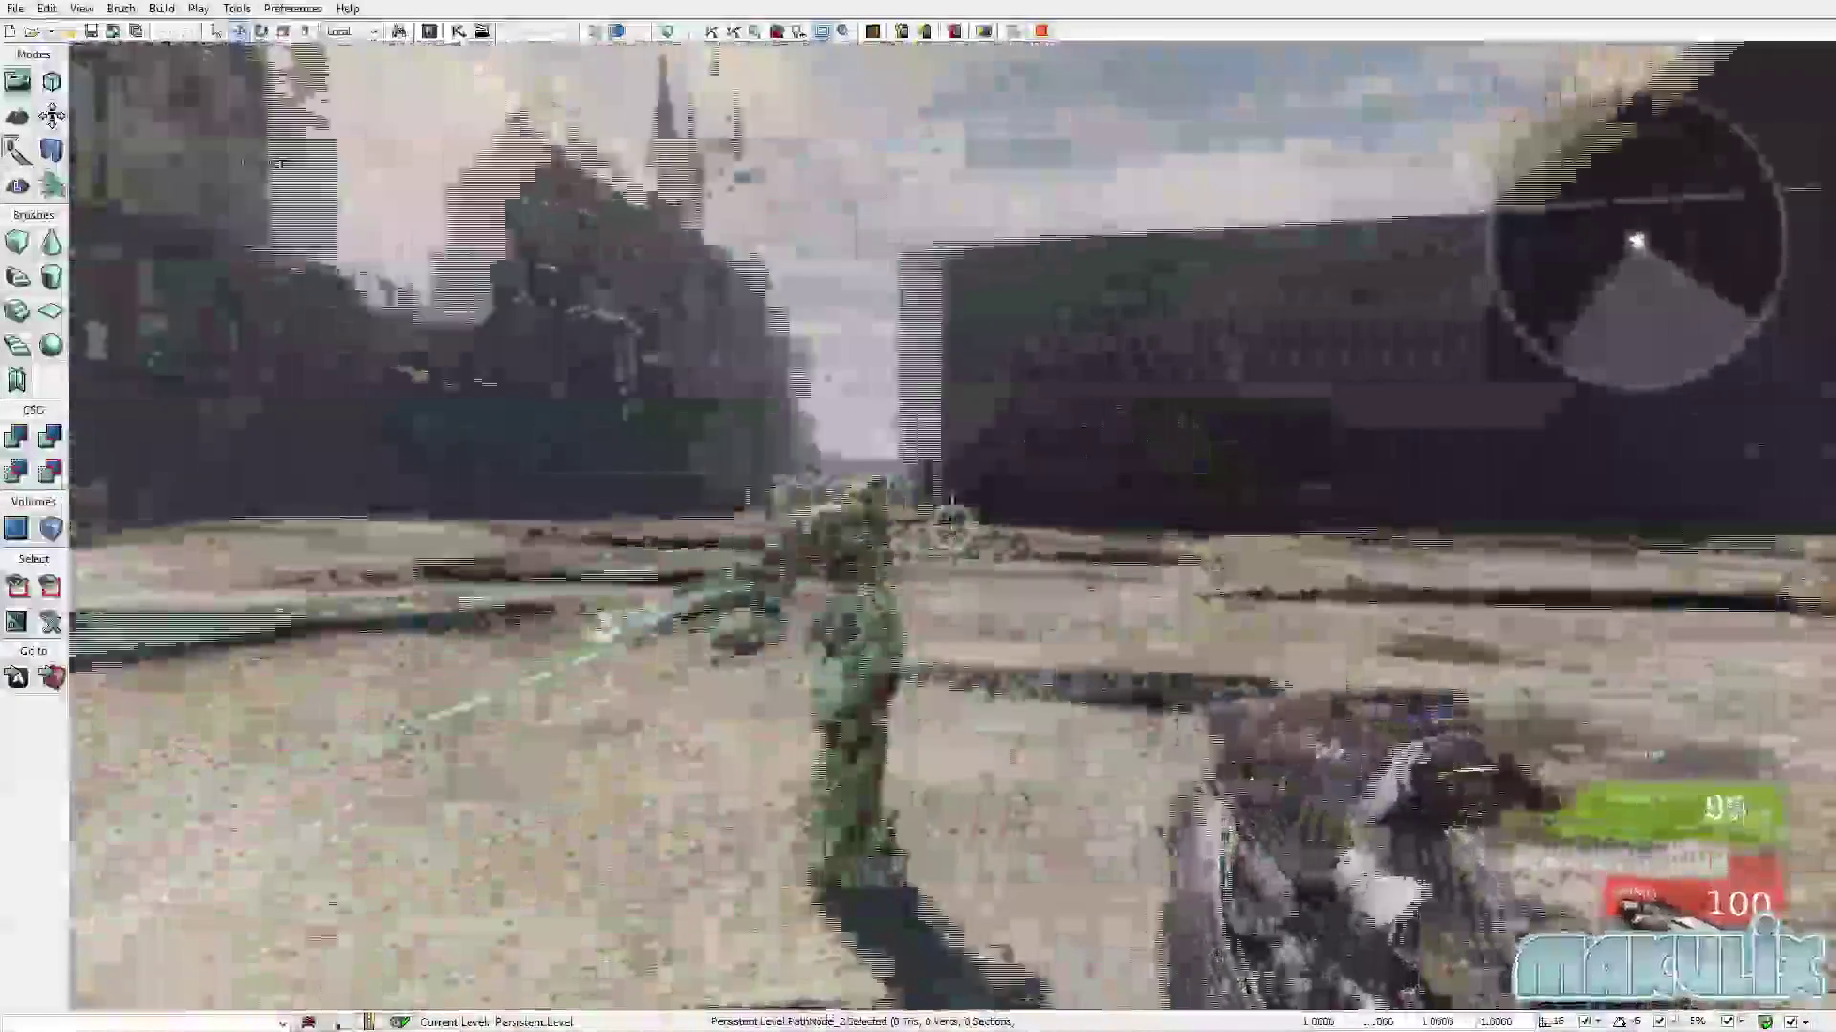
key("s")
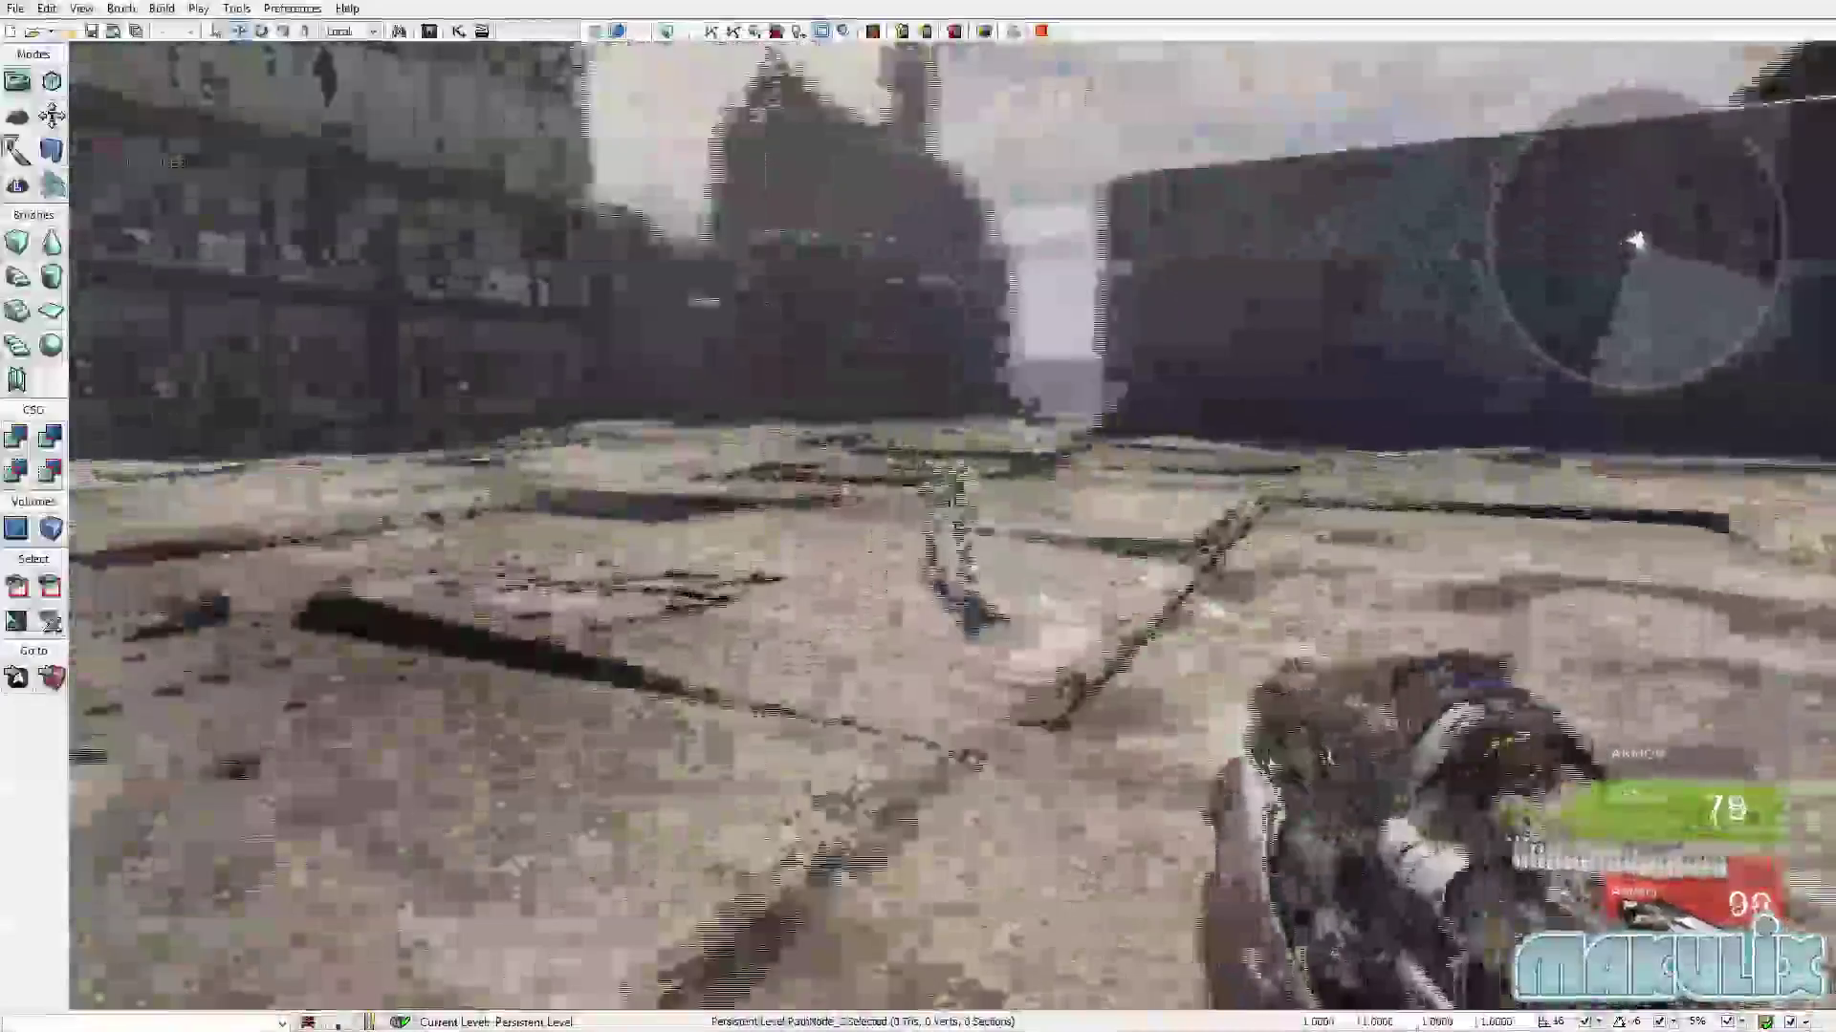
key("w")
left_click(951, 510)
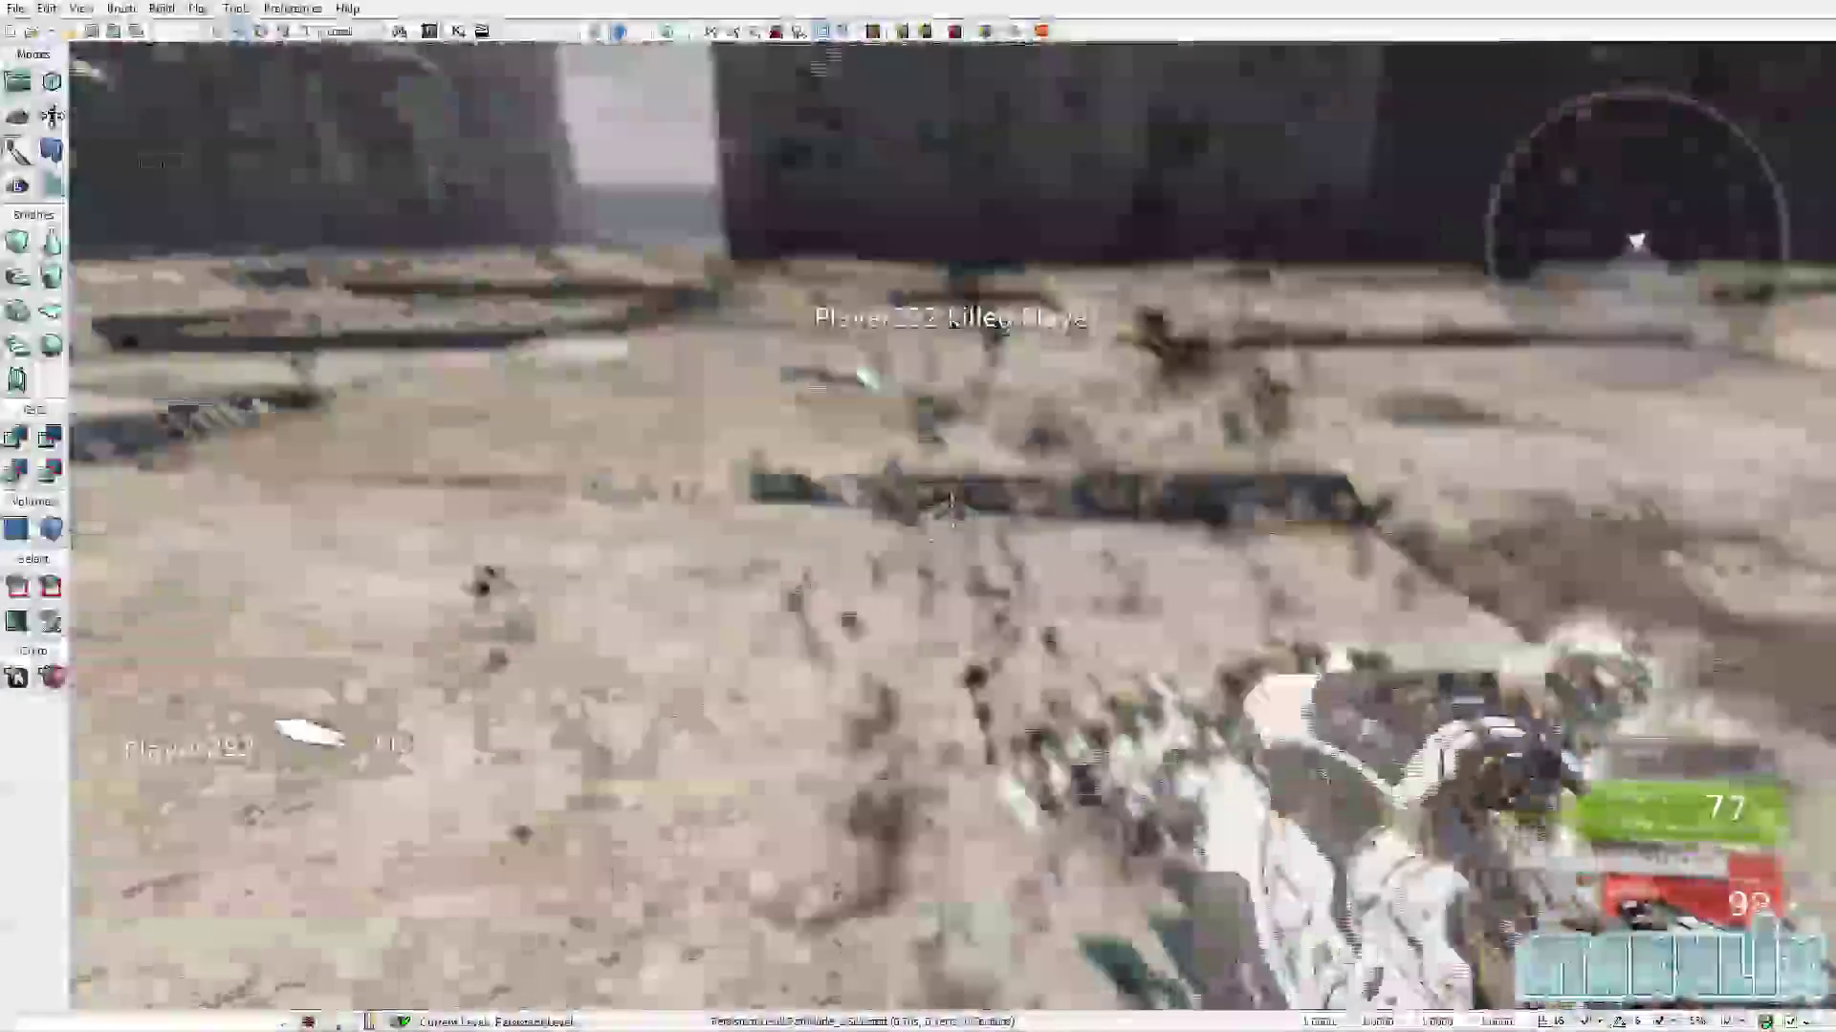
key("w")
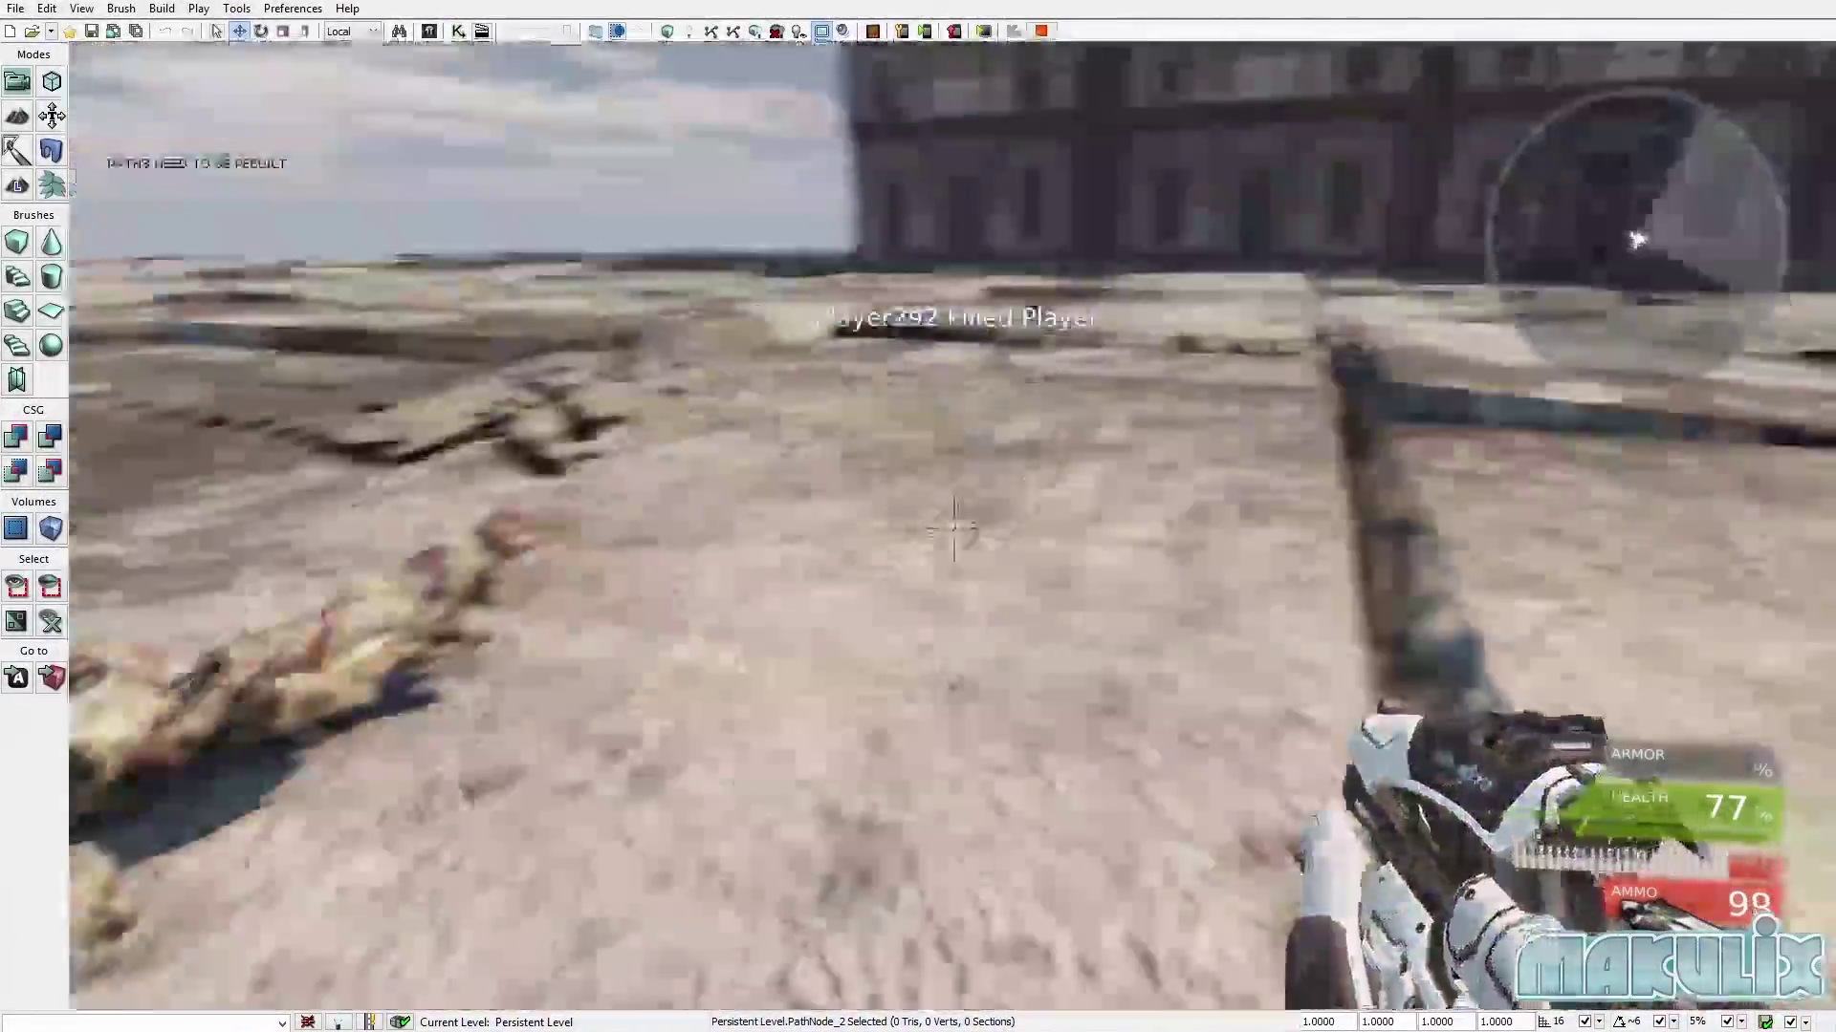
key("s")
key("Escape")
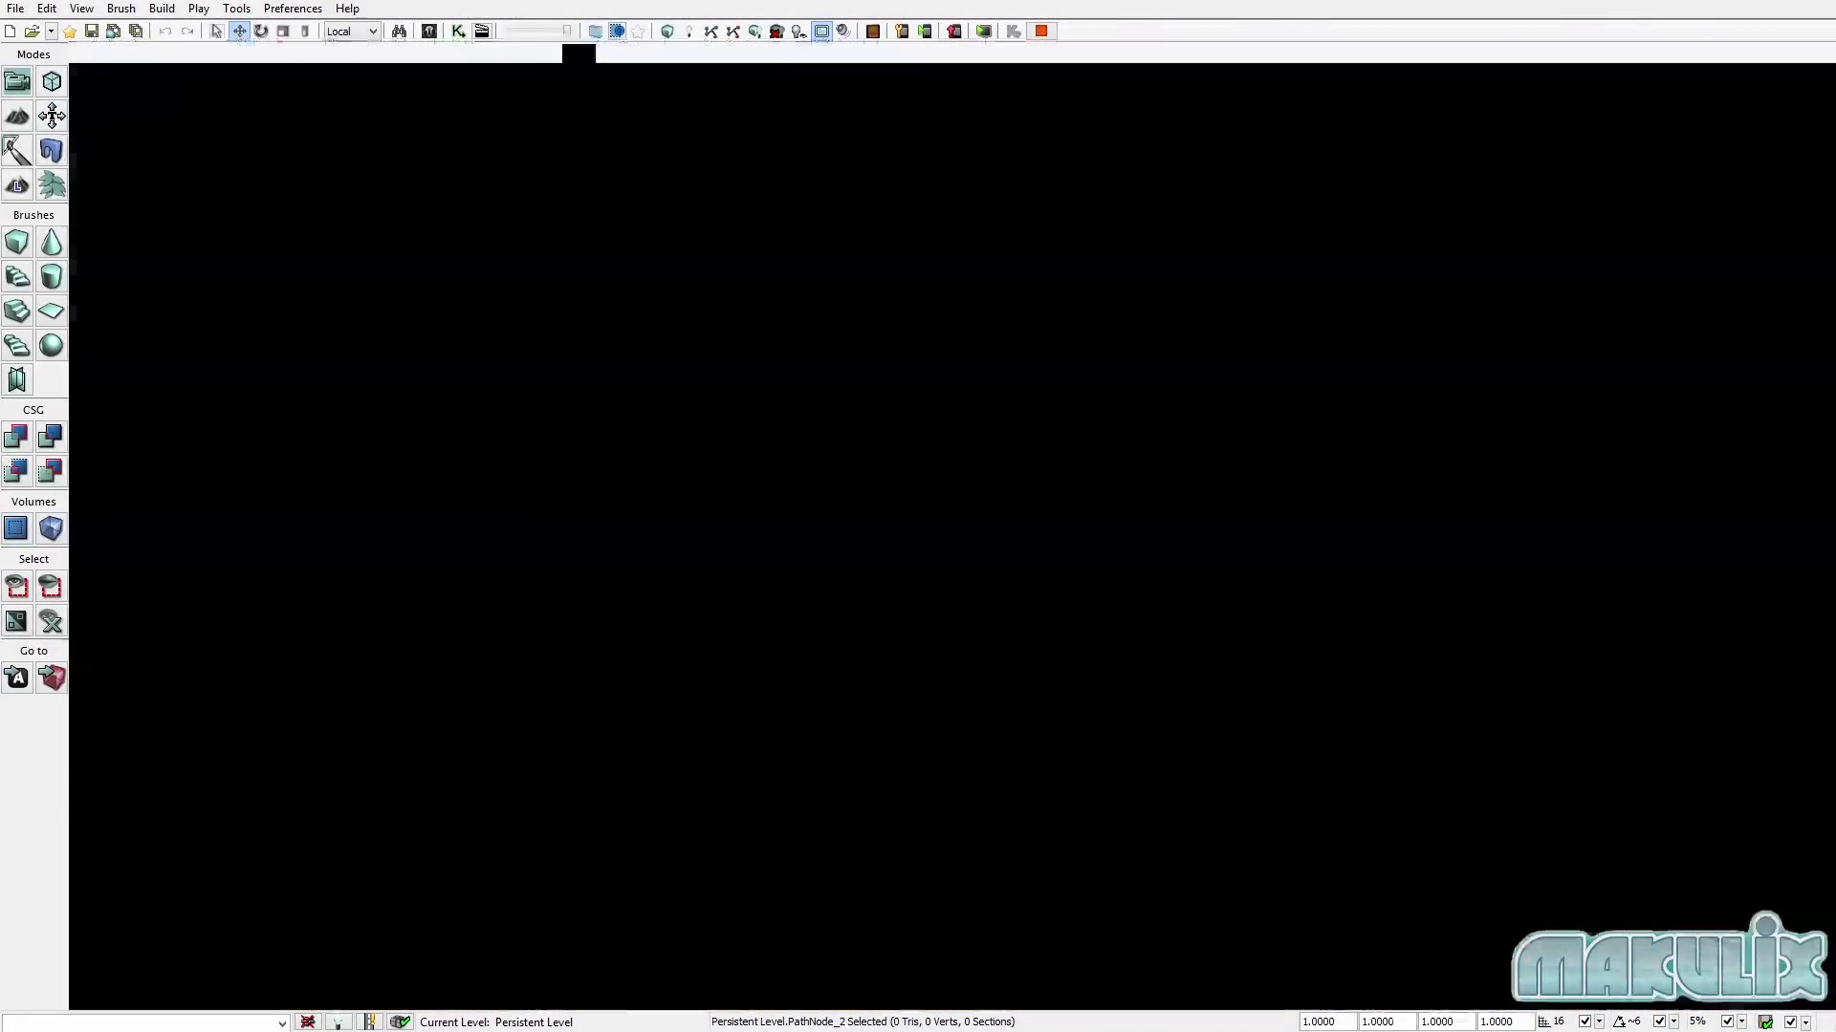
Reopen Kismet, raise the Actor Factory's Spawn Count so that several bots spawn, and close Kismet.
left_click(459, 31)
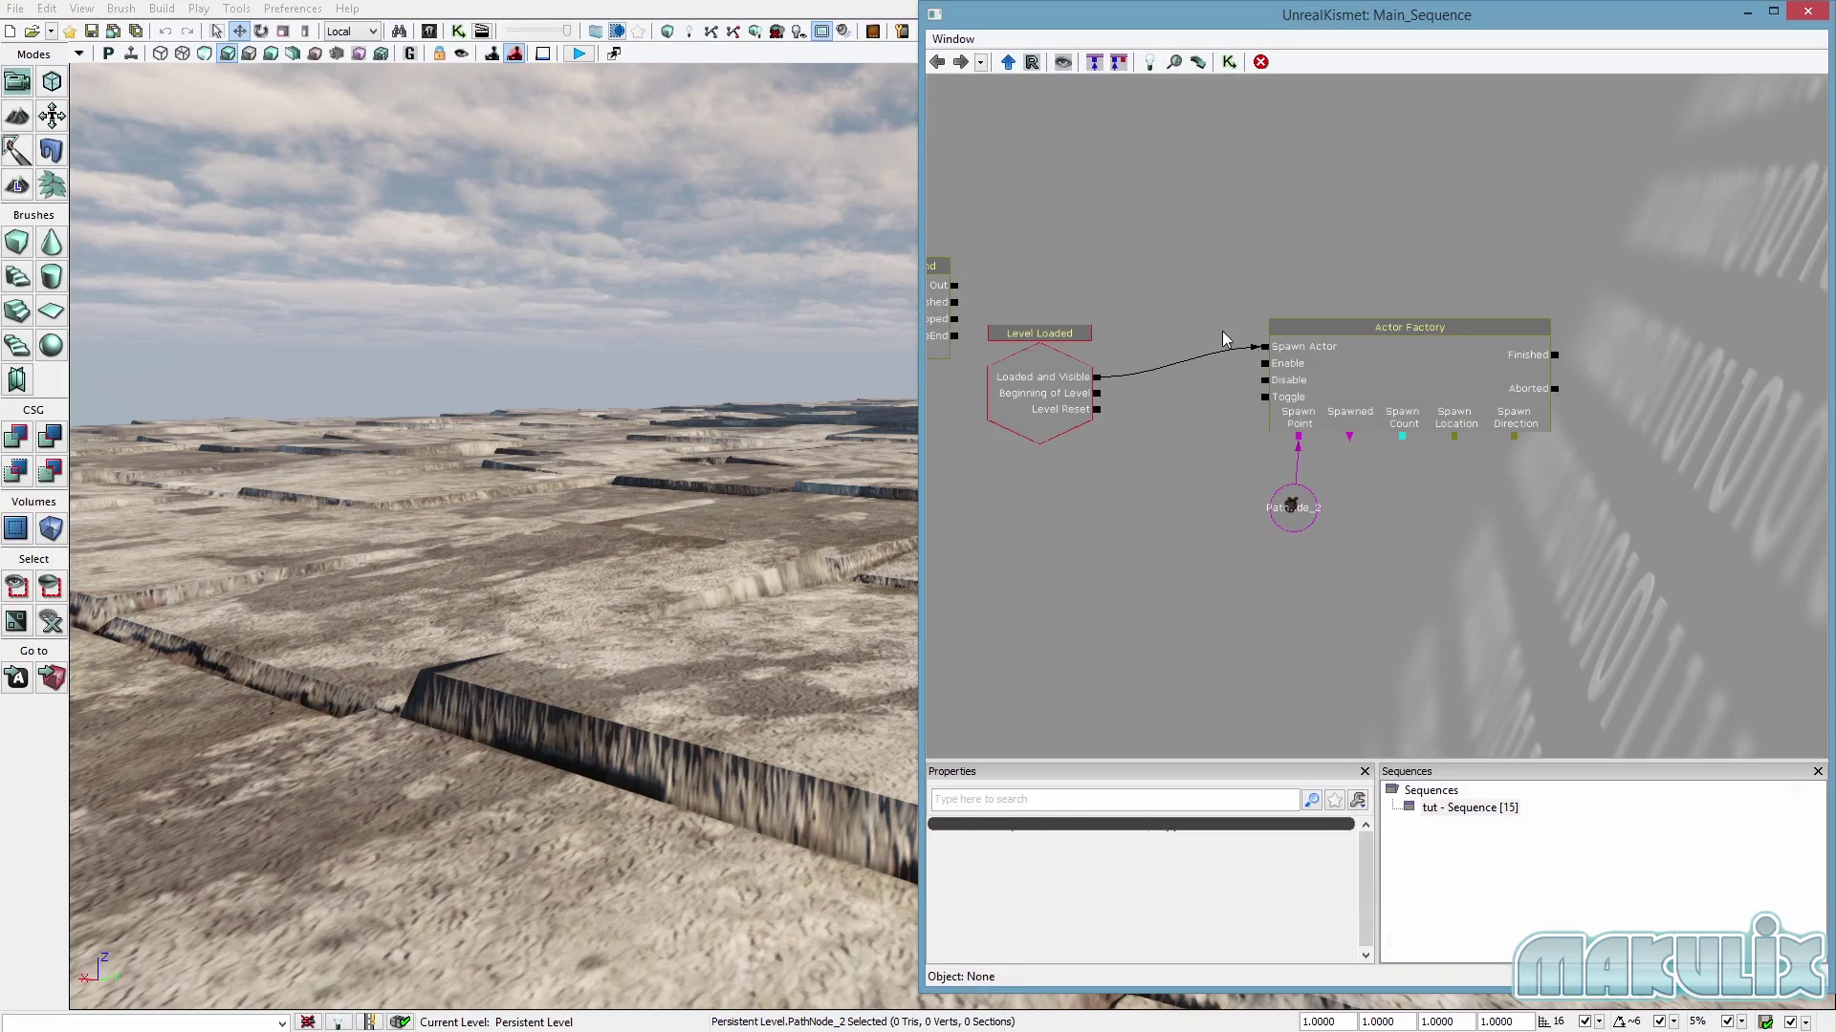
left_click_drag(797, 517, 899, 487)
left_click(1401, 427)
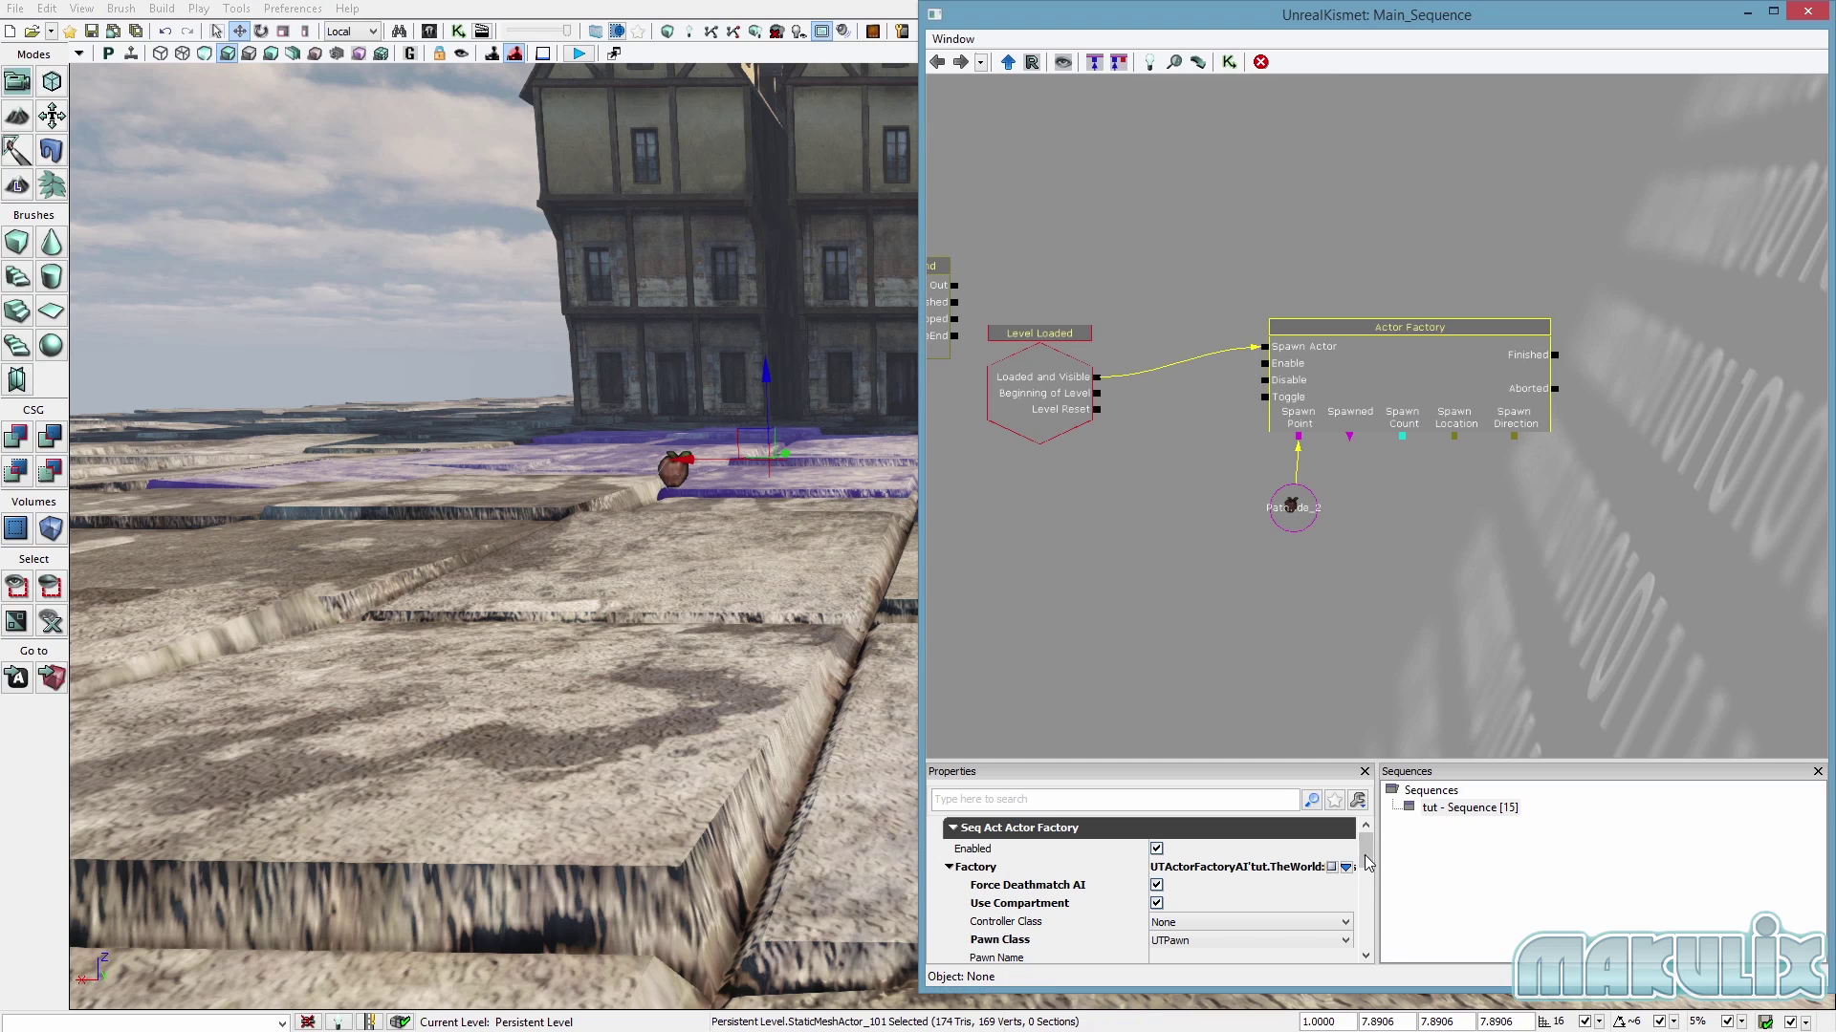
left_click_drag(1368, 876, 1368, 904)
left_click(1236, 898)
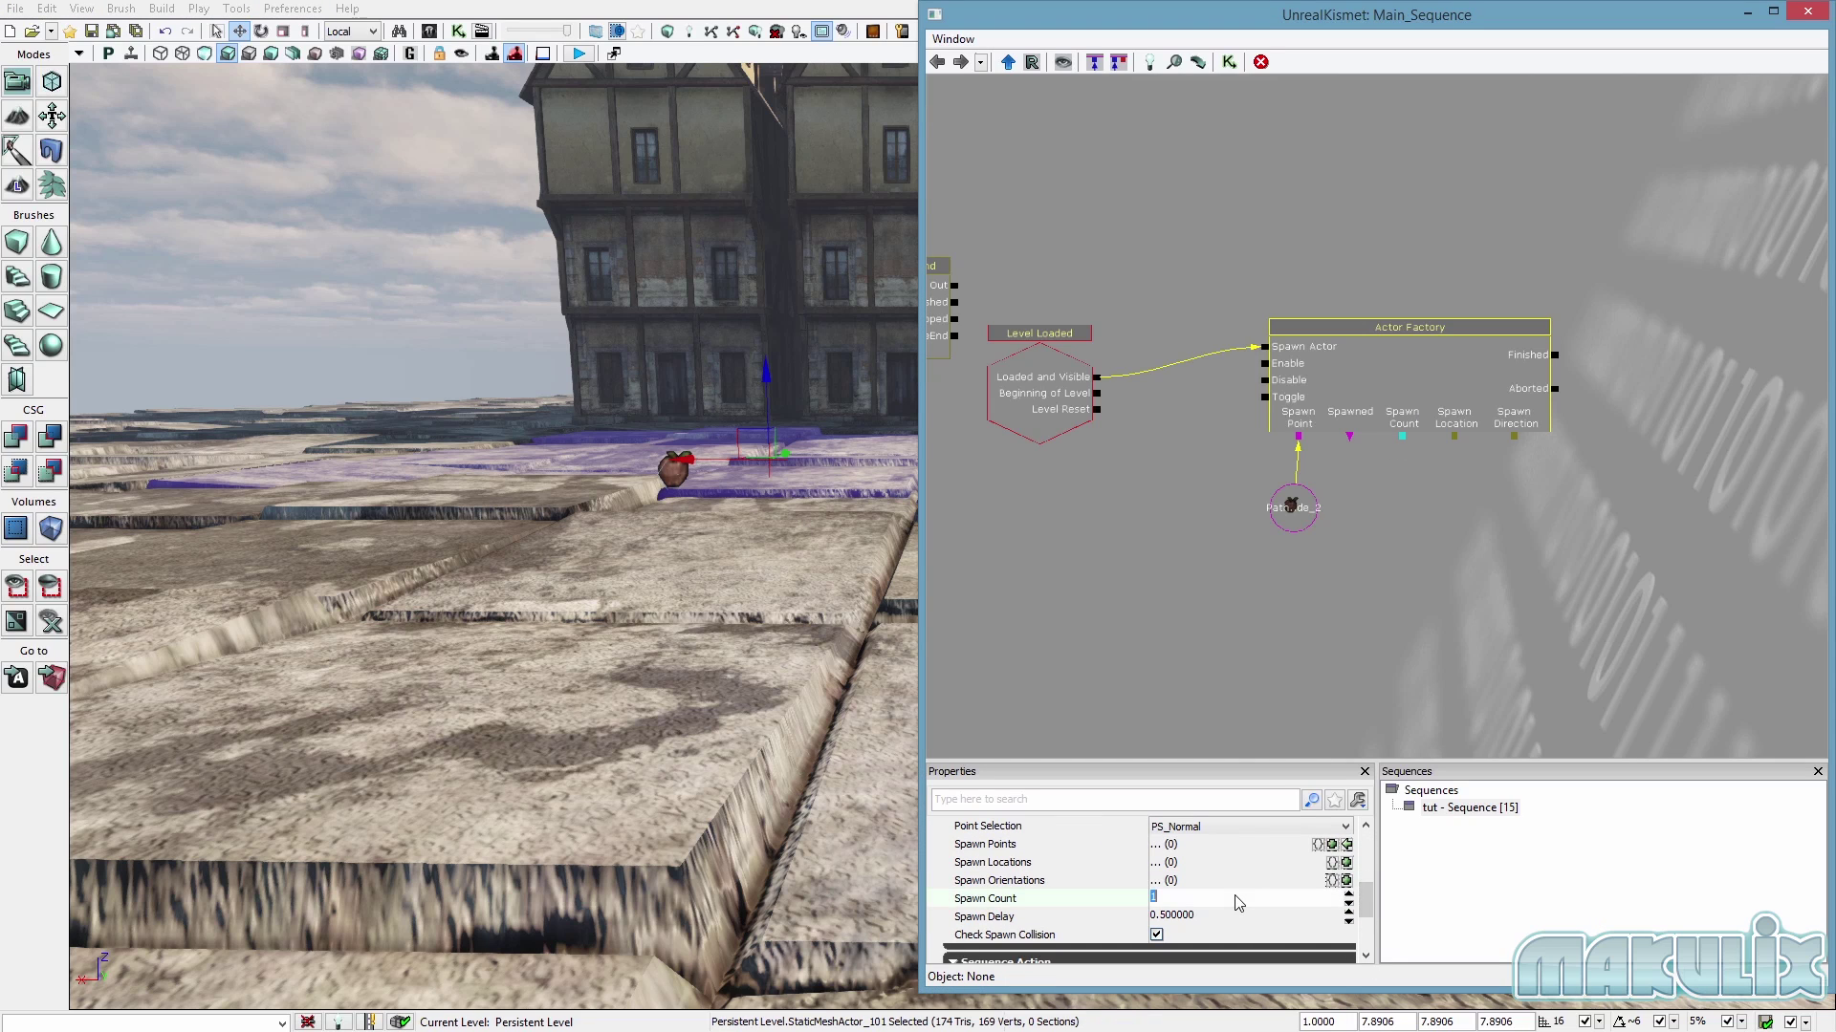
left_click(1404, 627)
left_click(1415, 392)
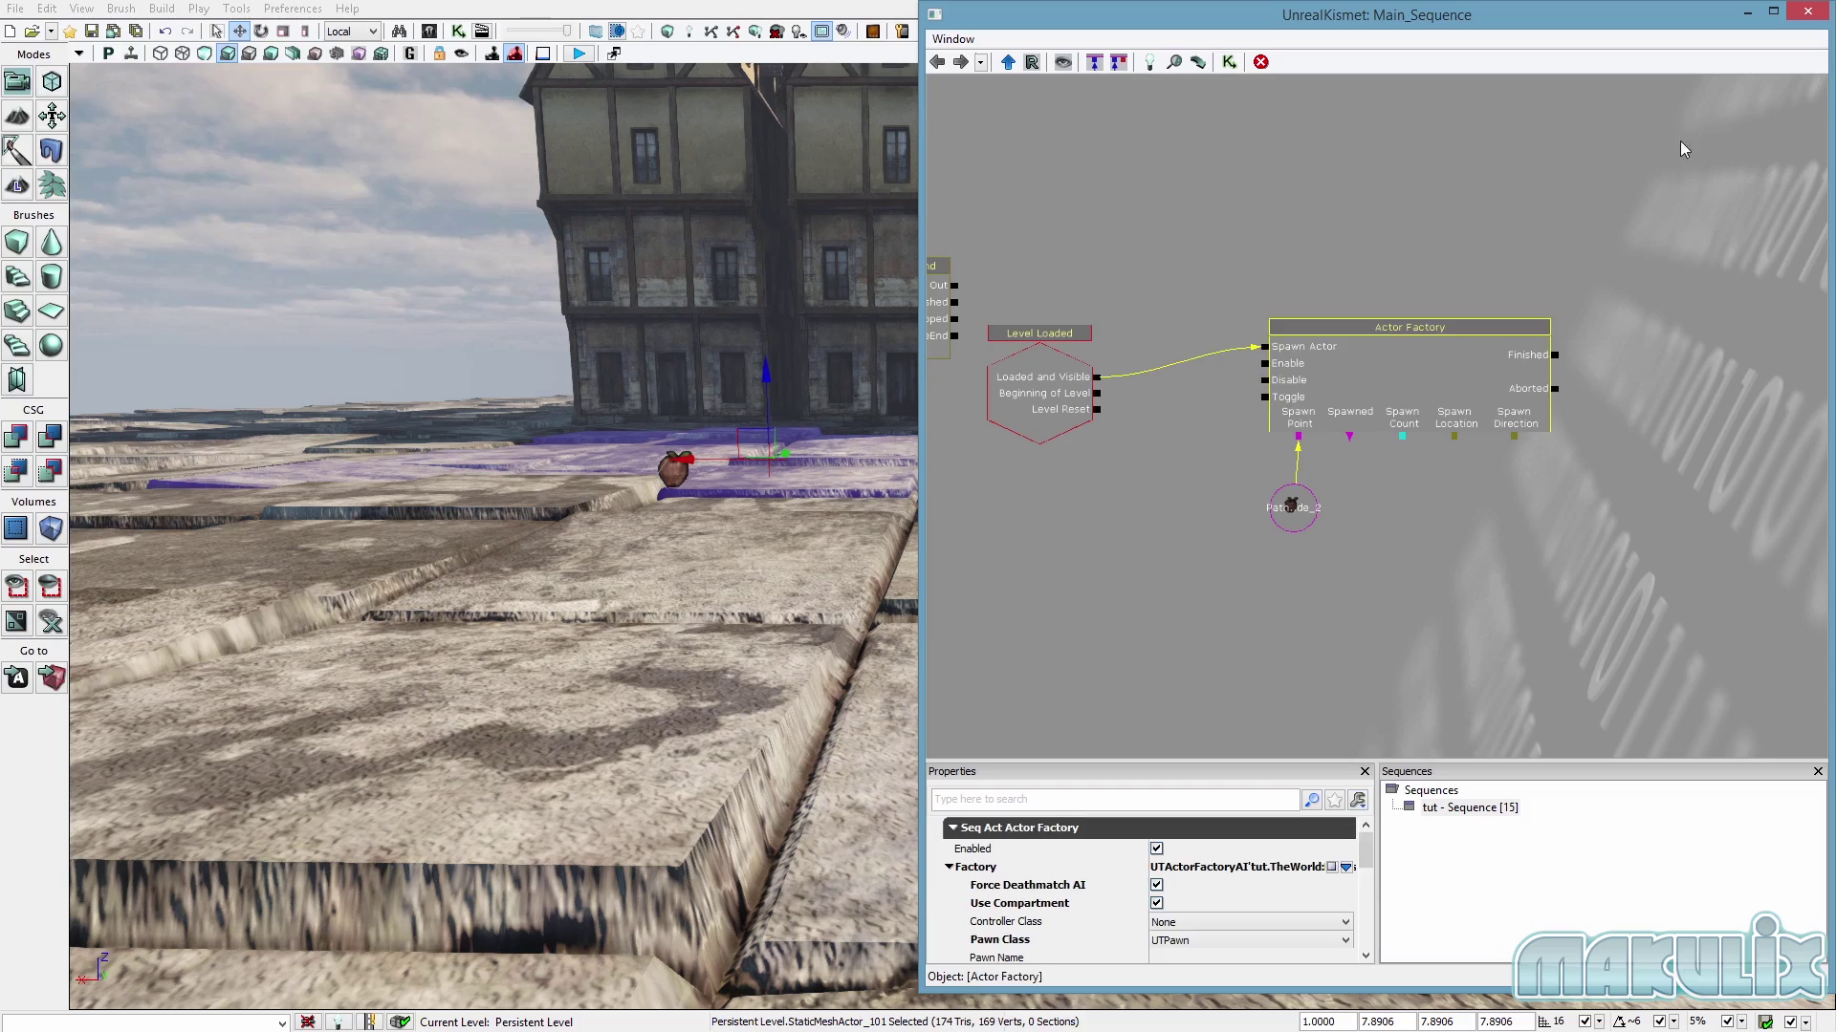
left_click(1805, 11)
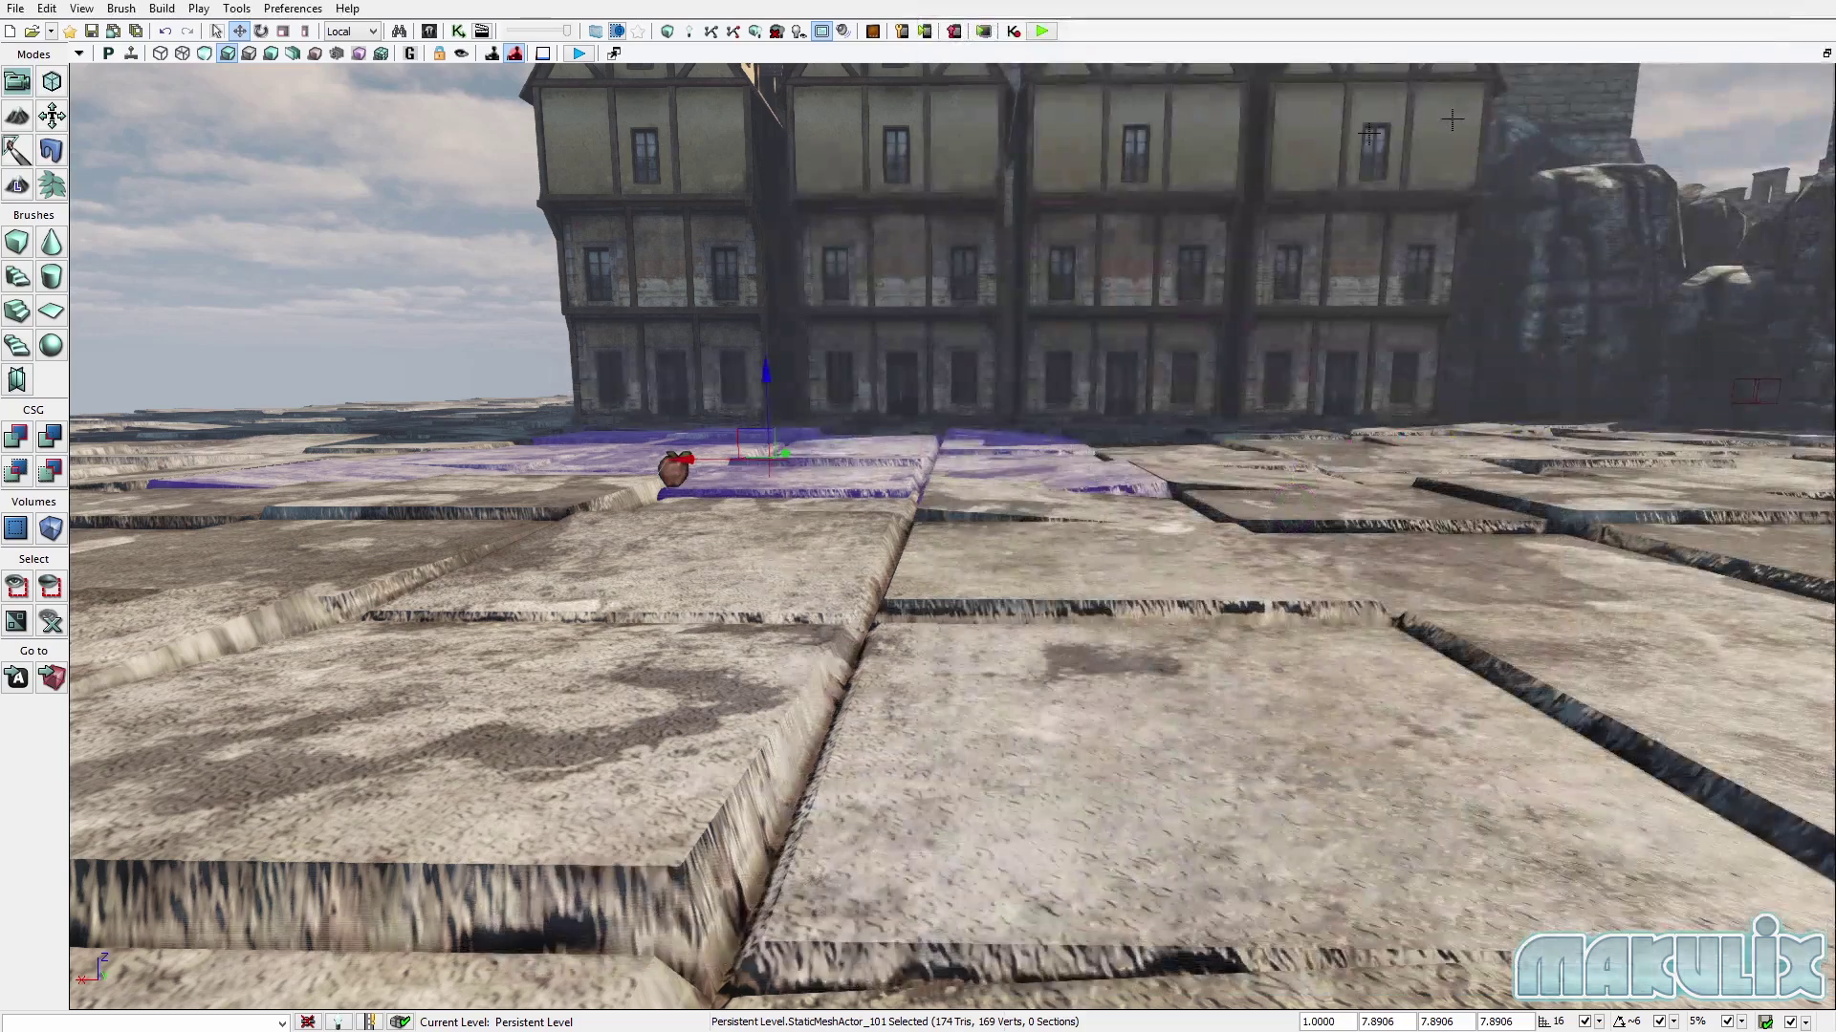
Play-test the spawning of several bots, and raise the path node high above the stone floor.
left_click(581, 54)
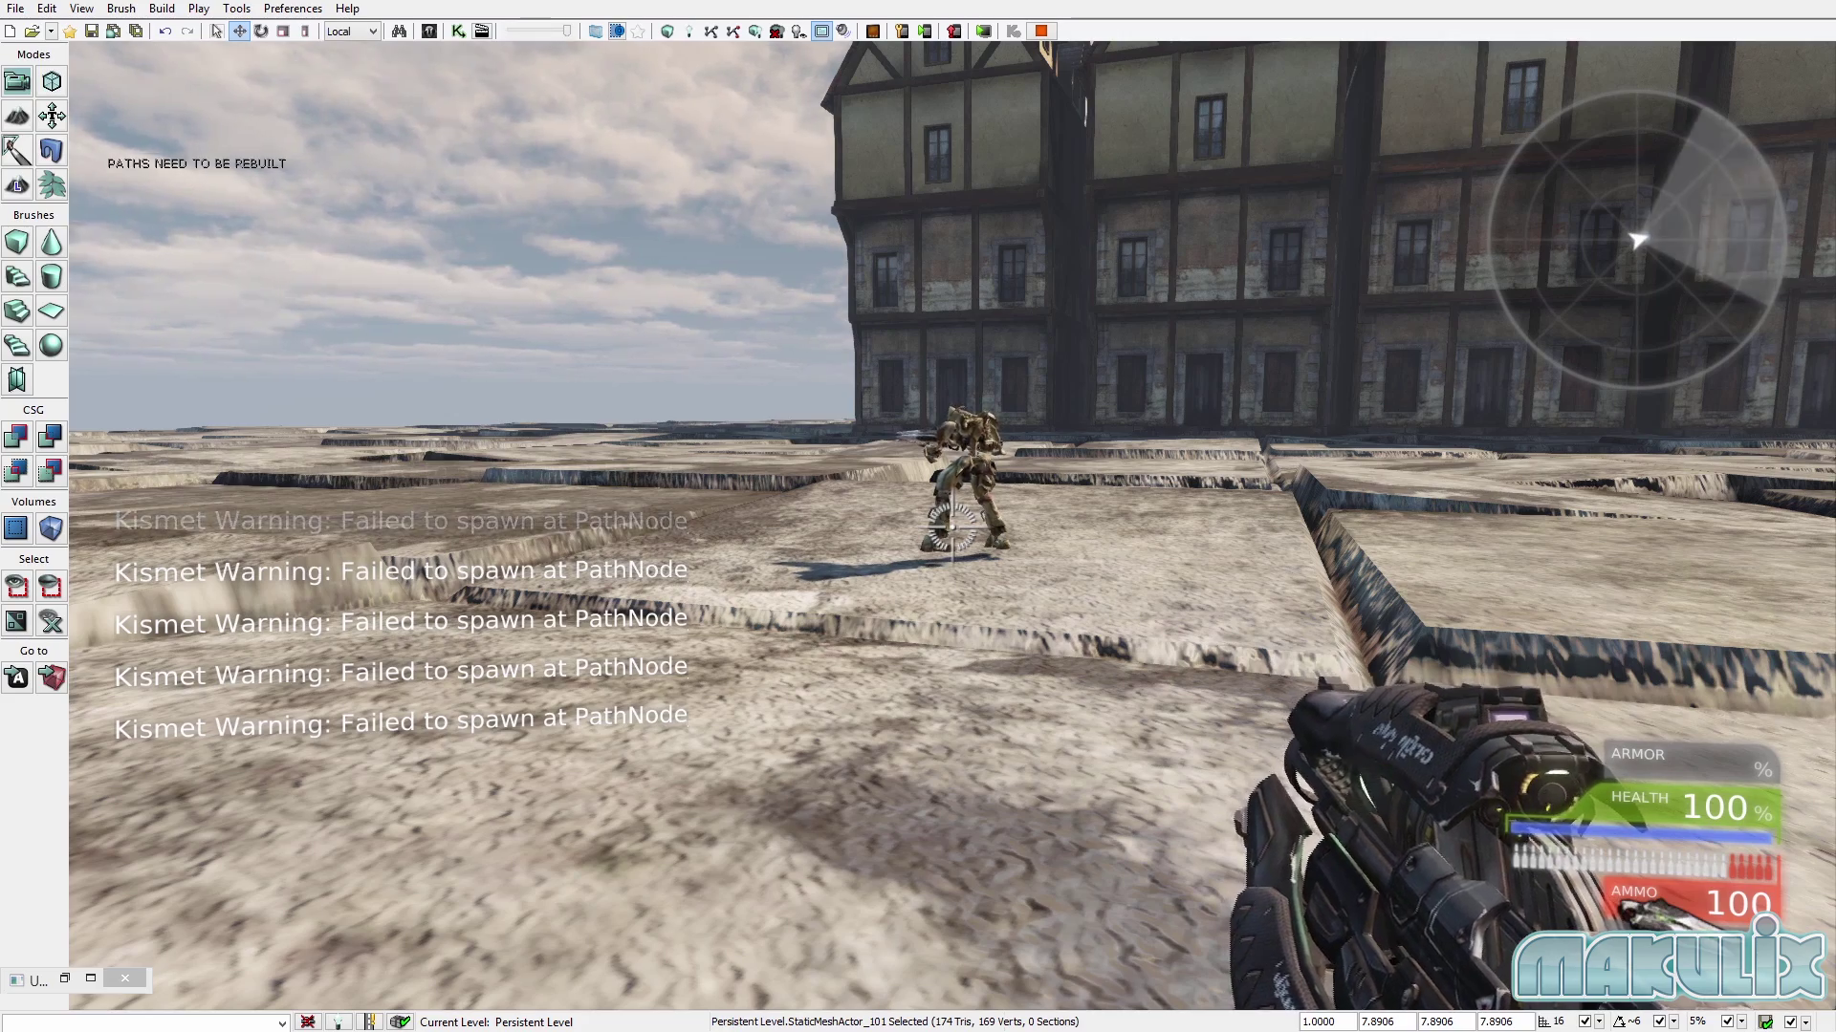
key("Escape")
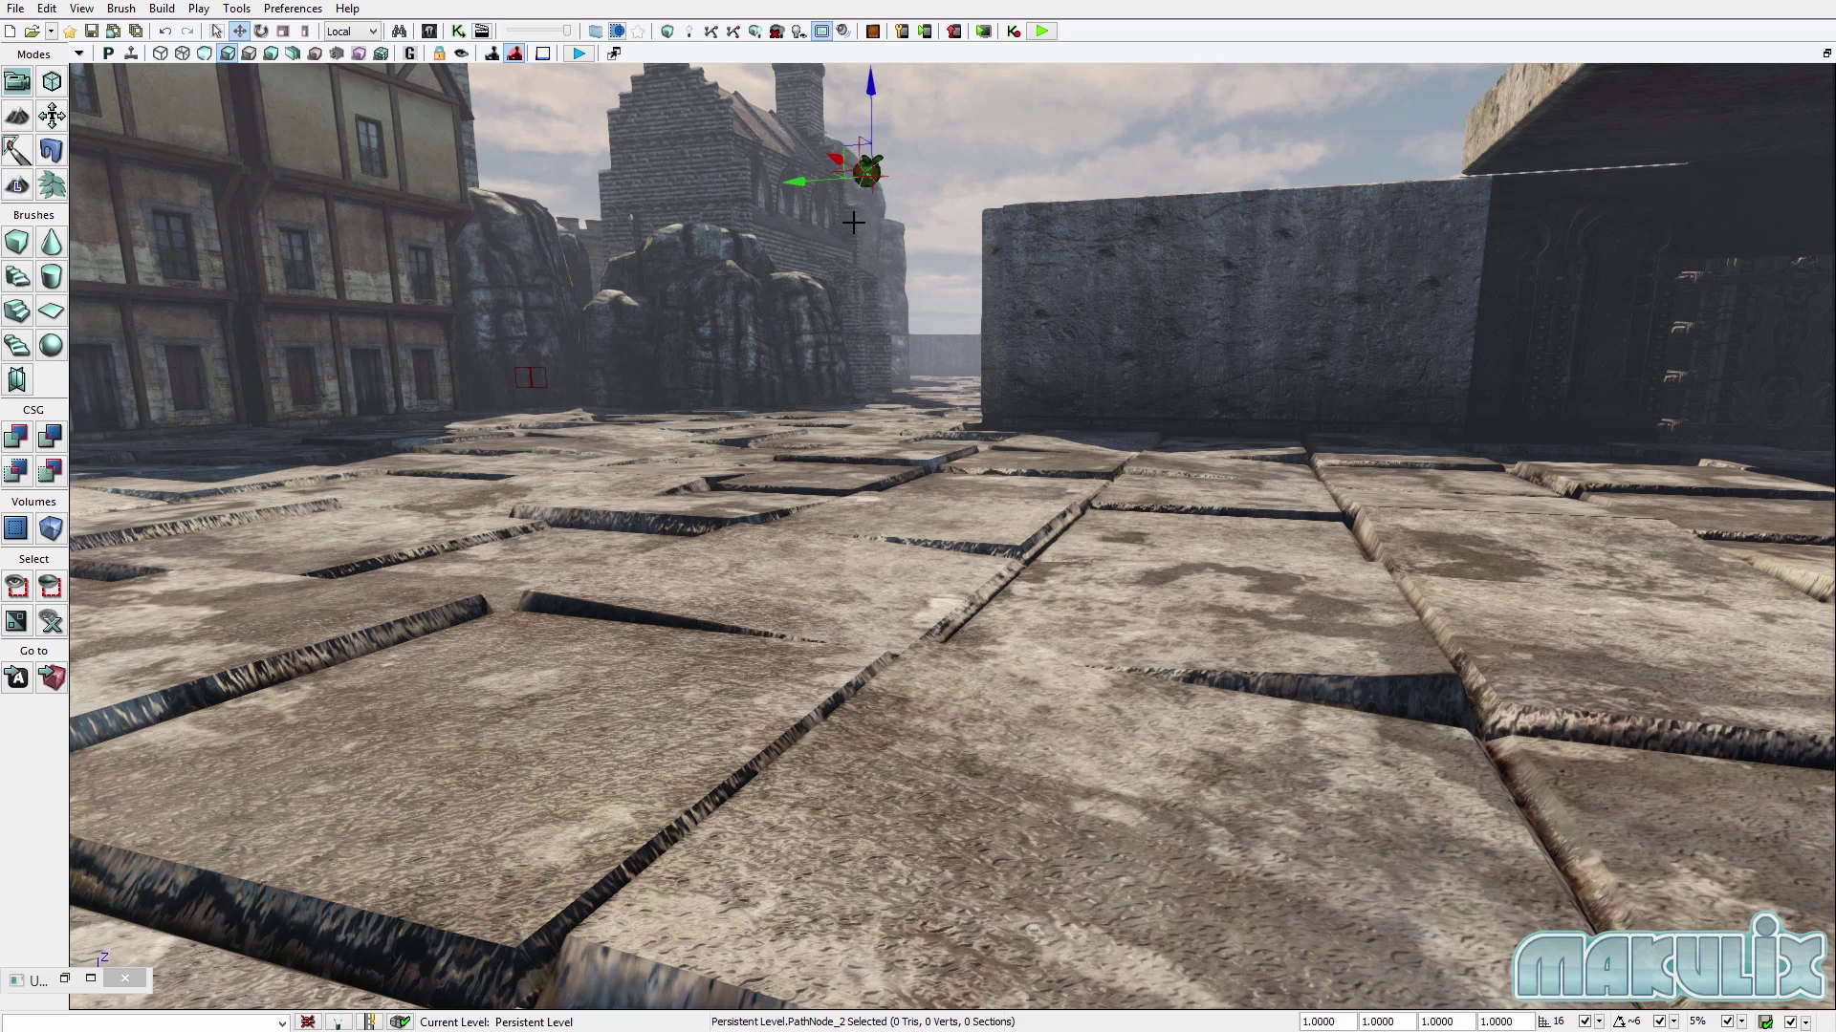
right_click_drag(853, 222, 761, 258)
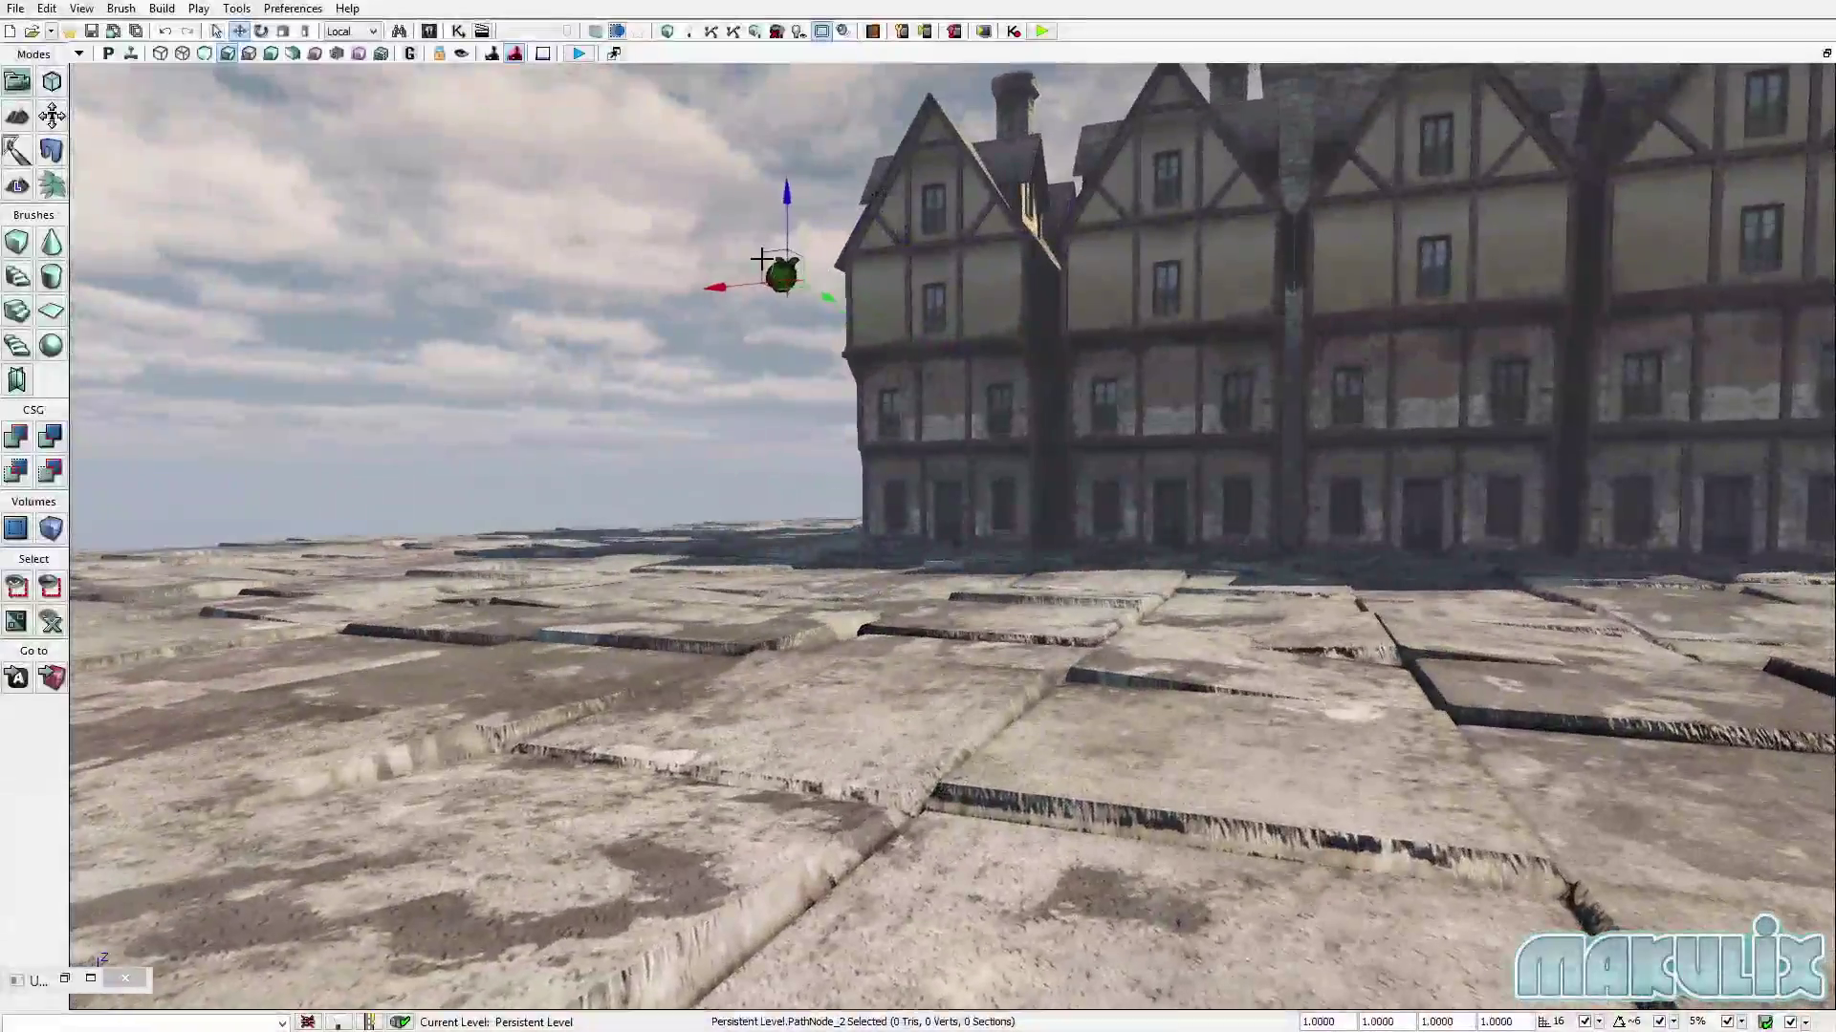
Play-test the level with the raised path node, shoot the bots that drop from it, and end the test.
left_click(580, 53)
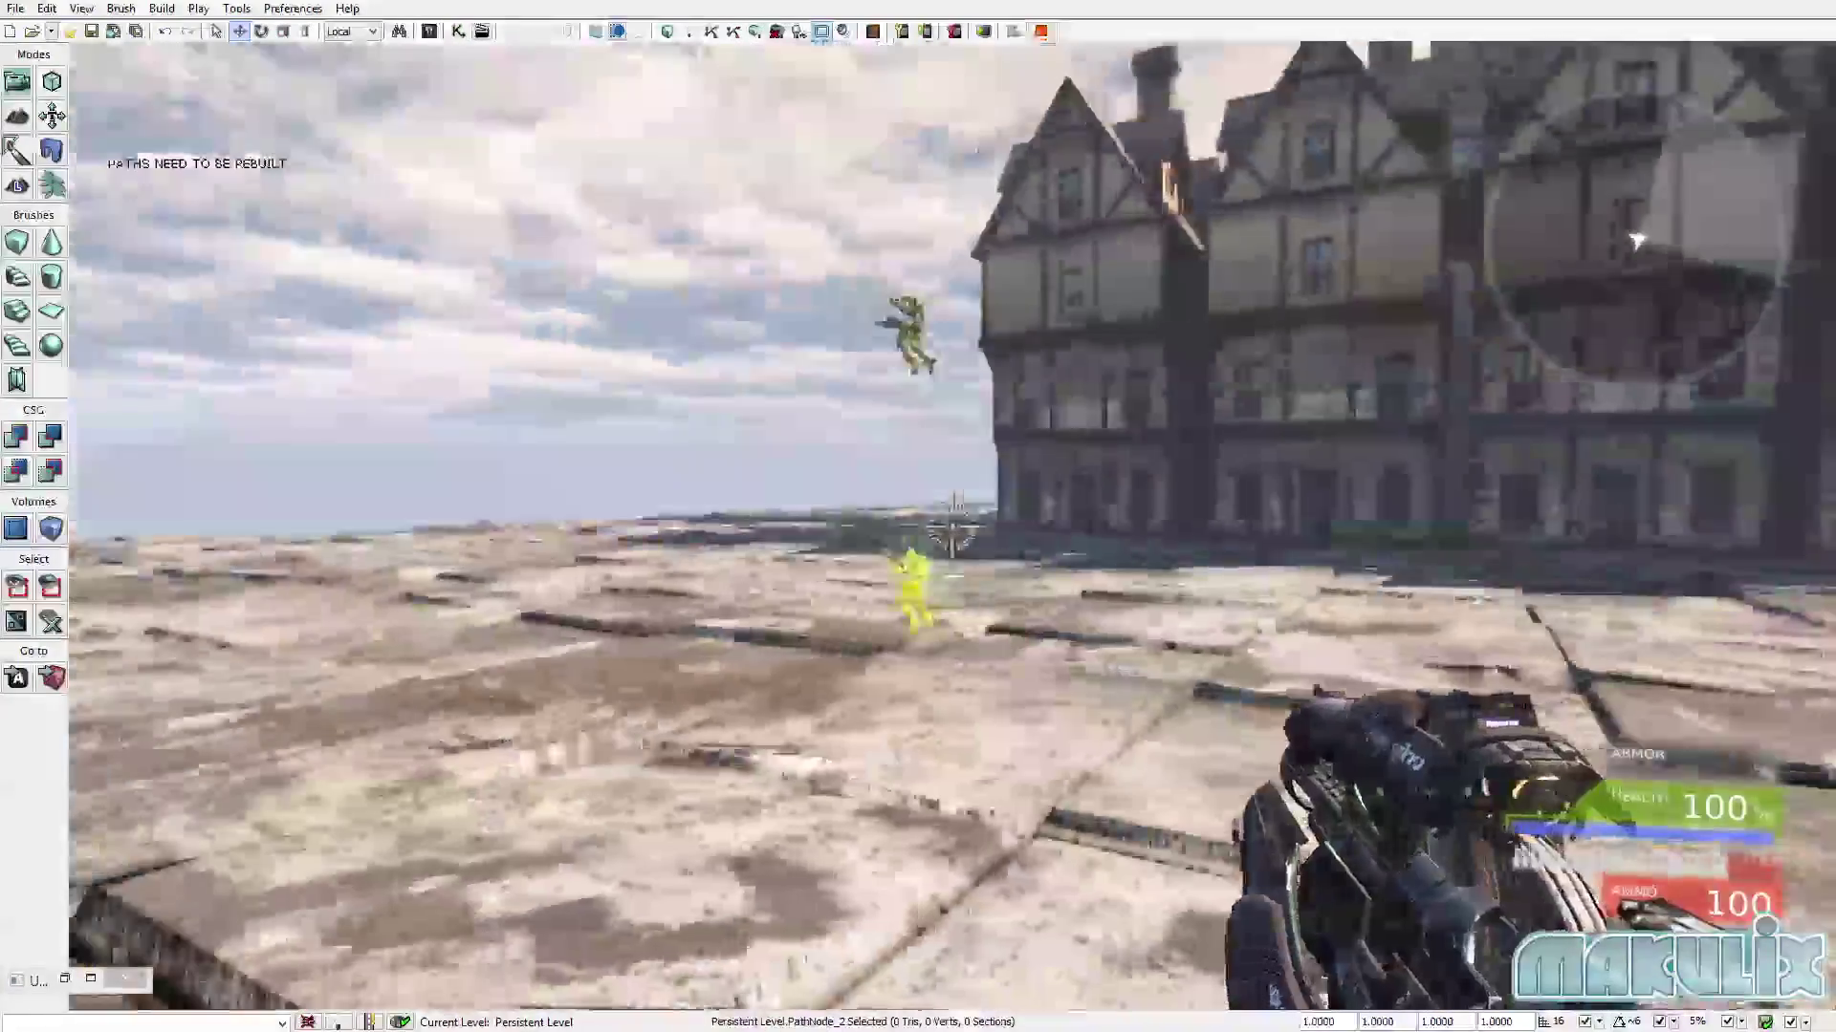
key("w")
left_click(952, 525)
left_click(952, 526)
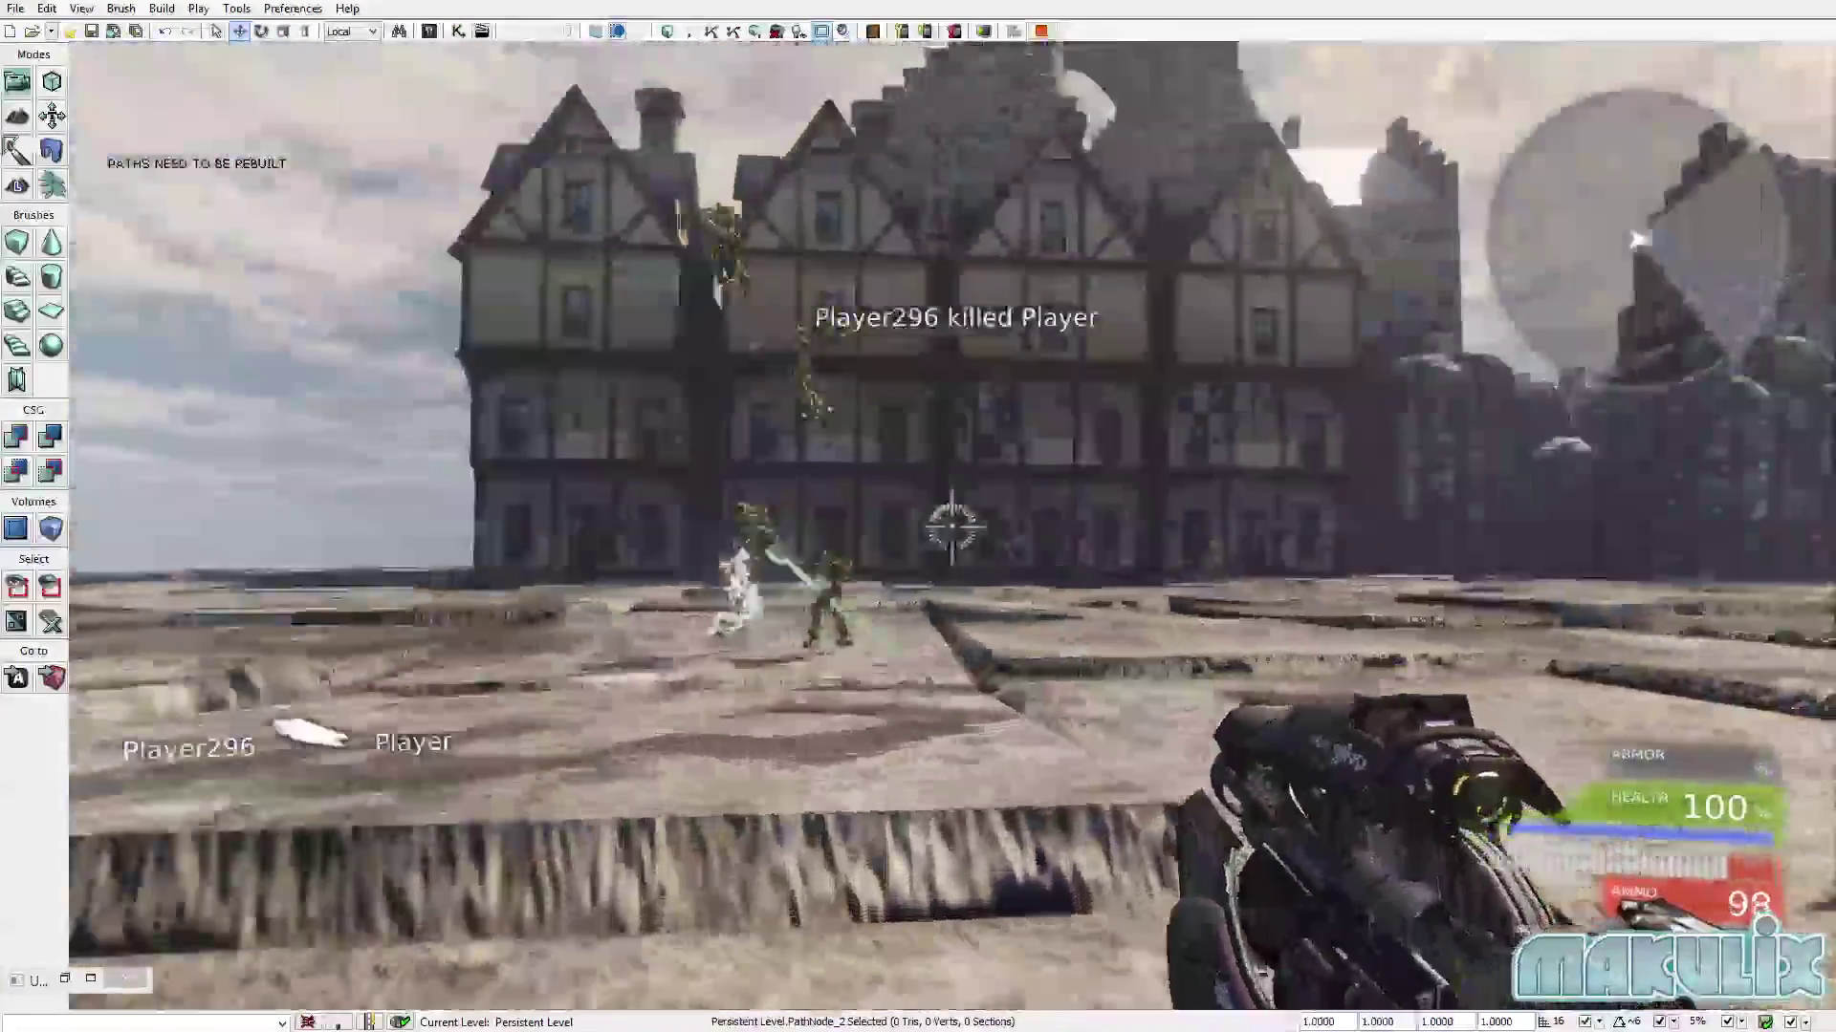
key("w")
left_click(952, 526)
left_click(953, 526)
left_click(952, 526)
left_click(952, 526)
left_click(952, 526)
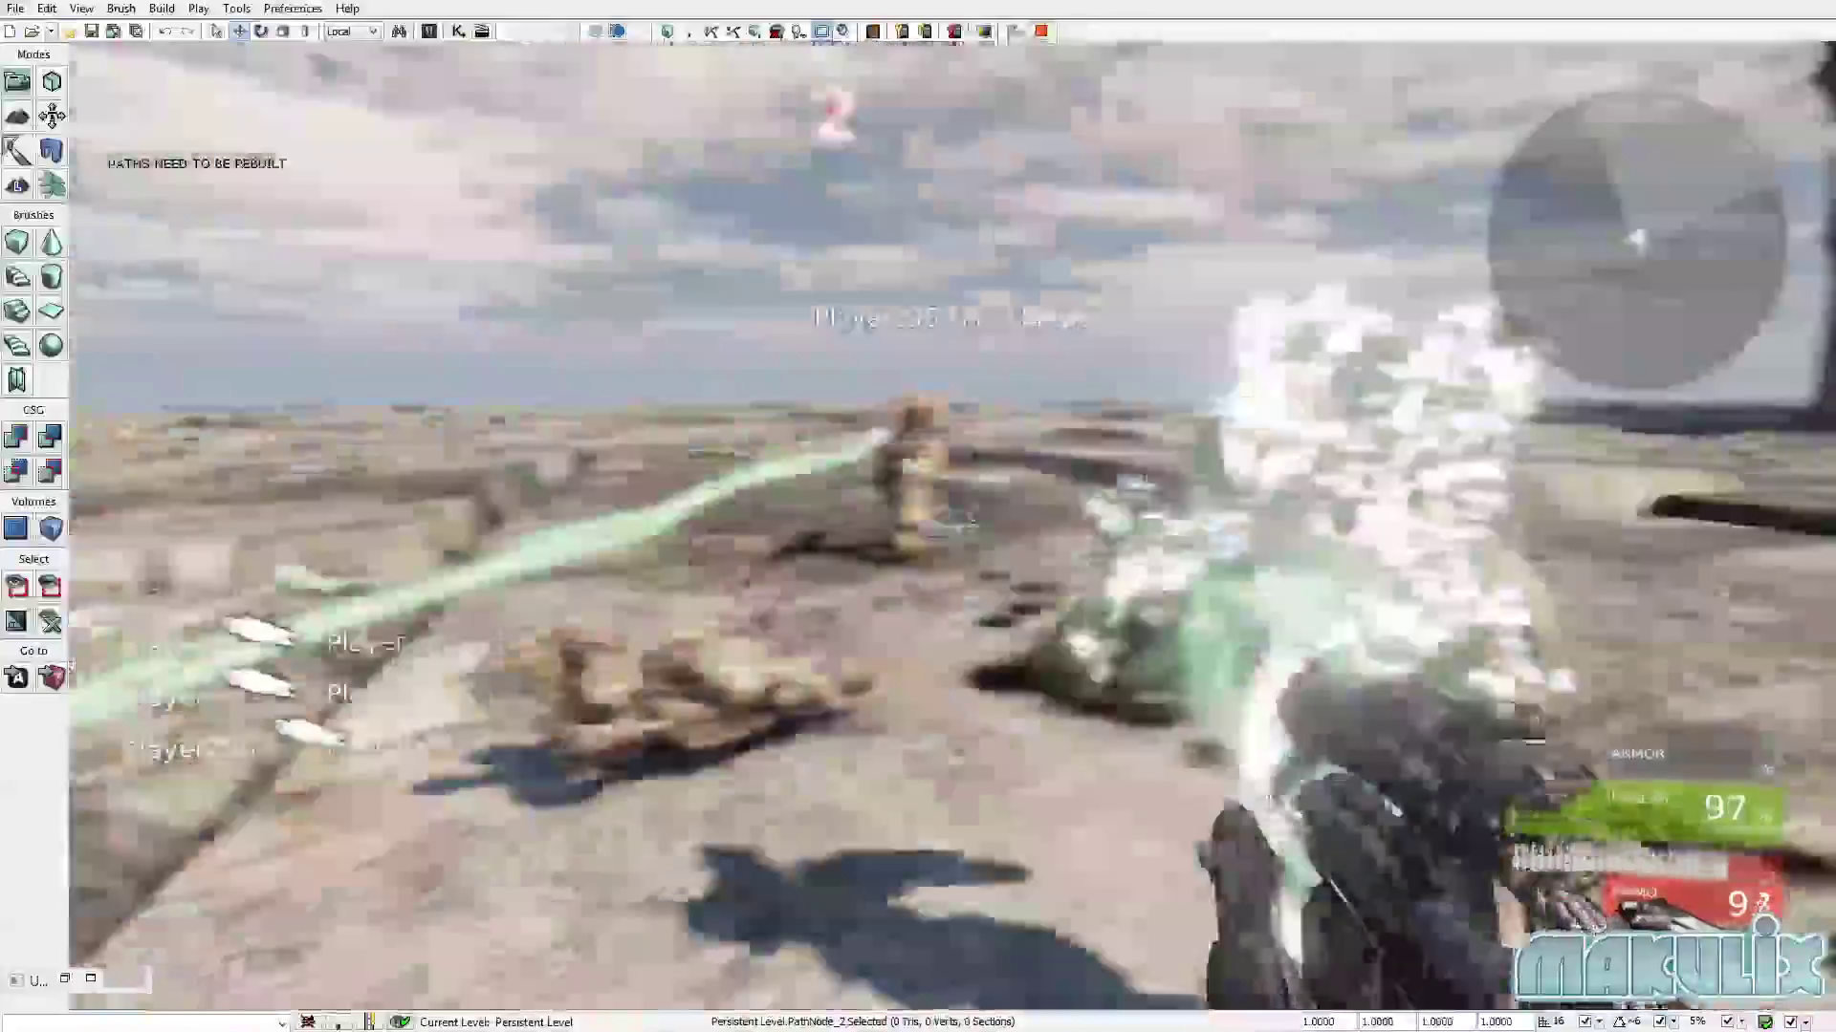
key("w")
left_click(954, 526)
left_click(955, 526)
left_click(954, 526)
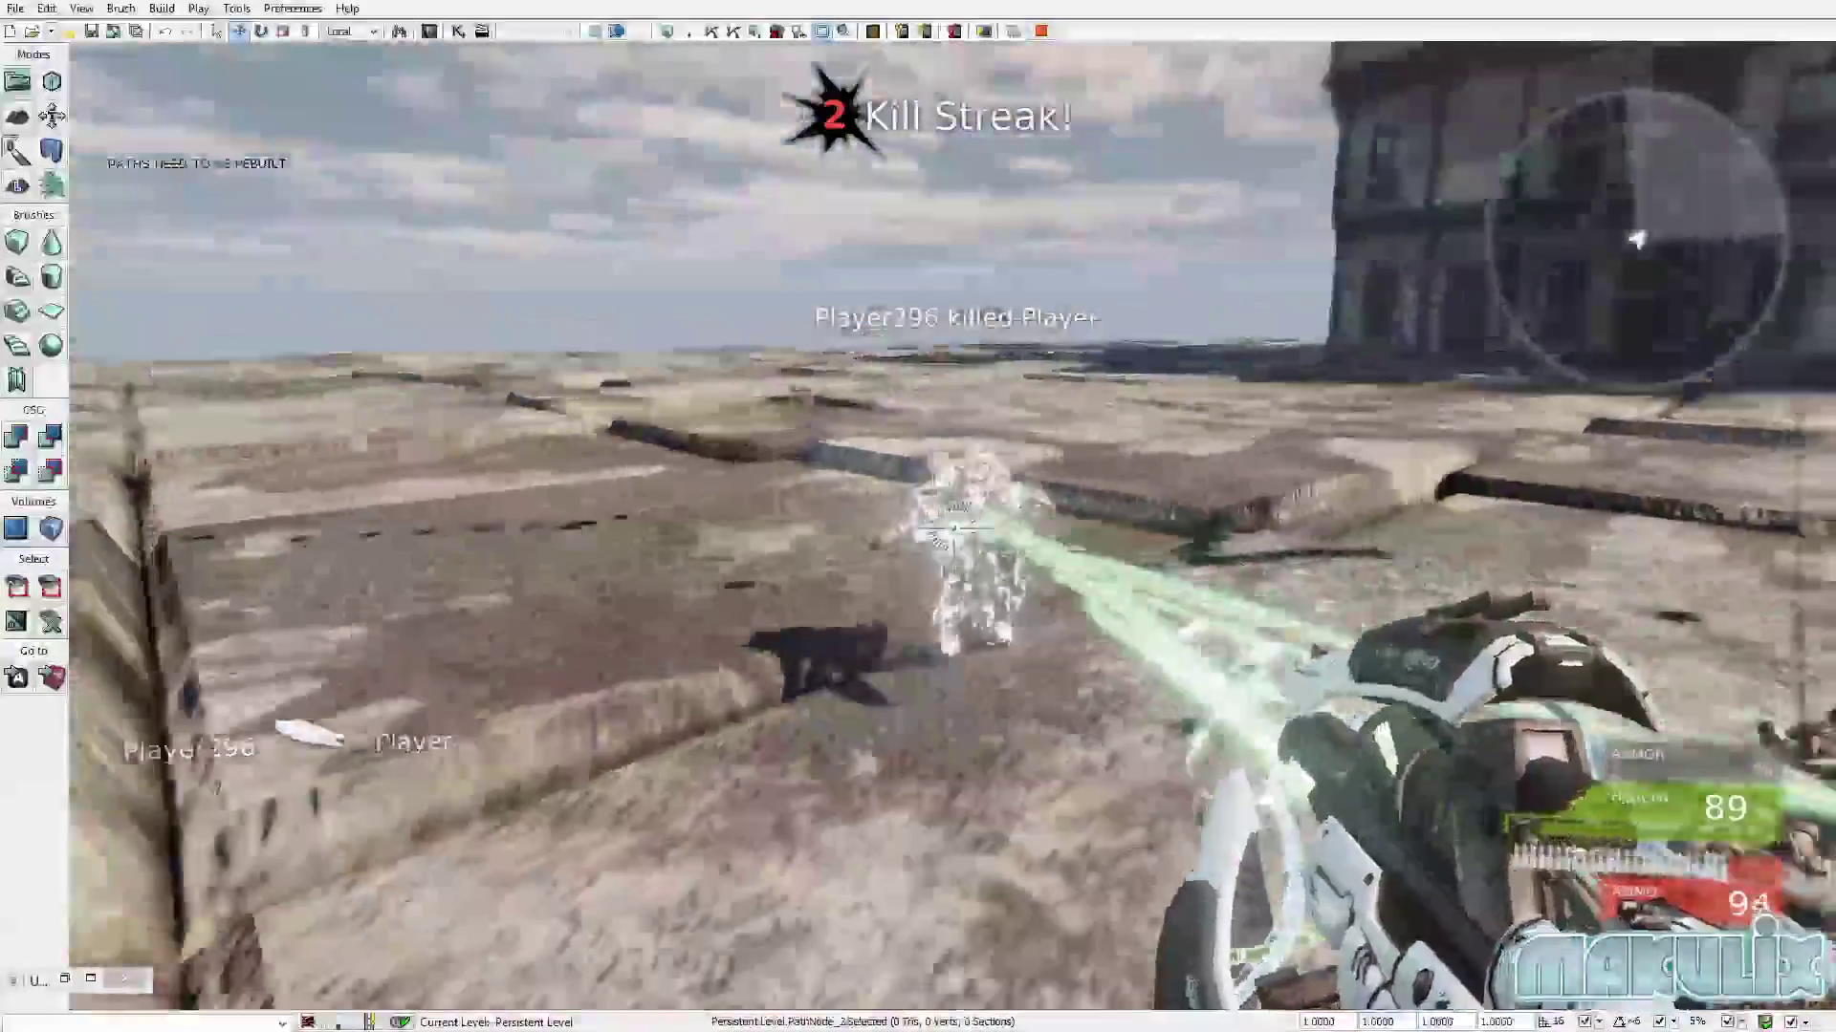
key("w")
left_click(954, 527)
left_click(954, 527)
left_click(954, 527)
left_click(953, 527)
left_click(952, 527)
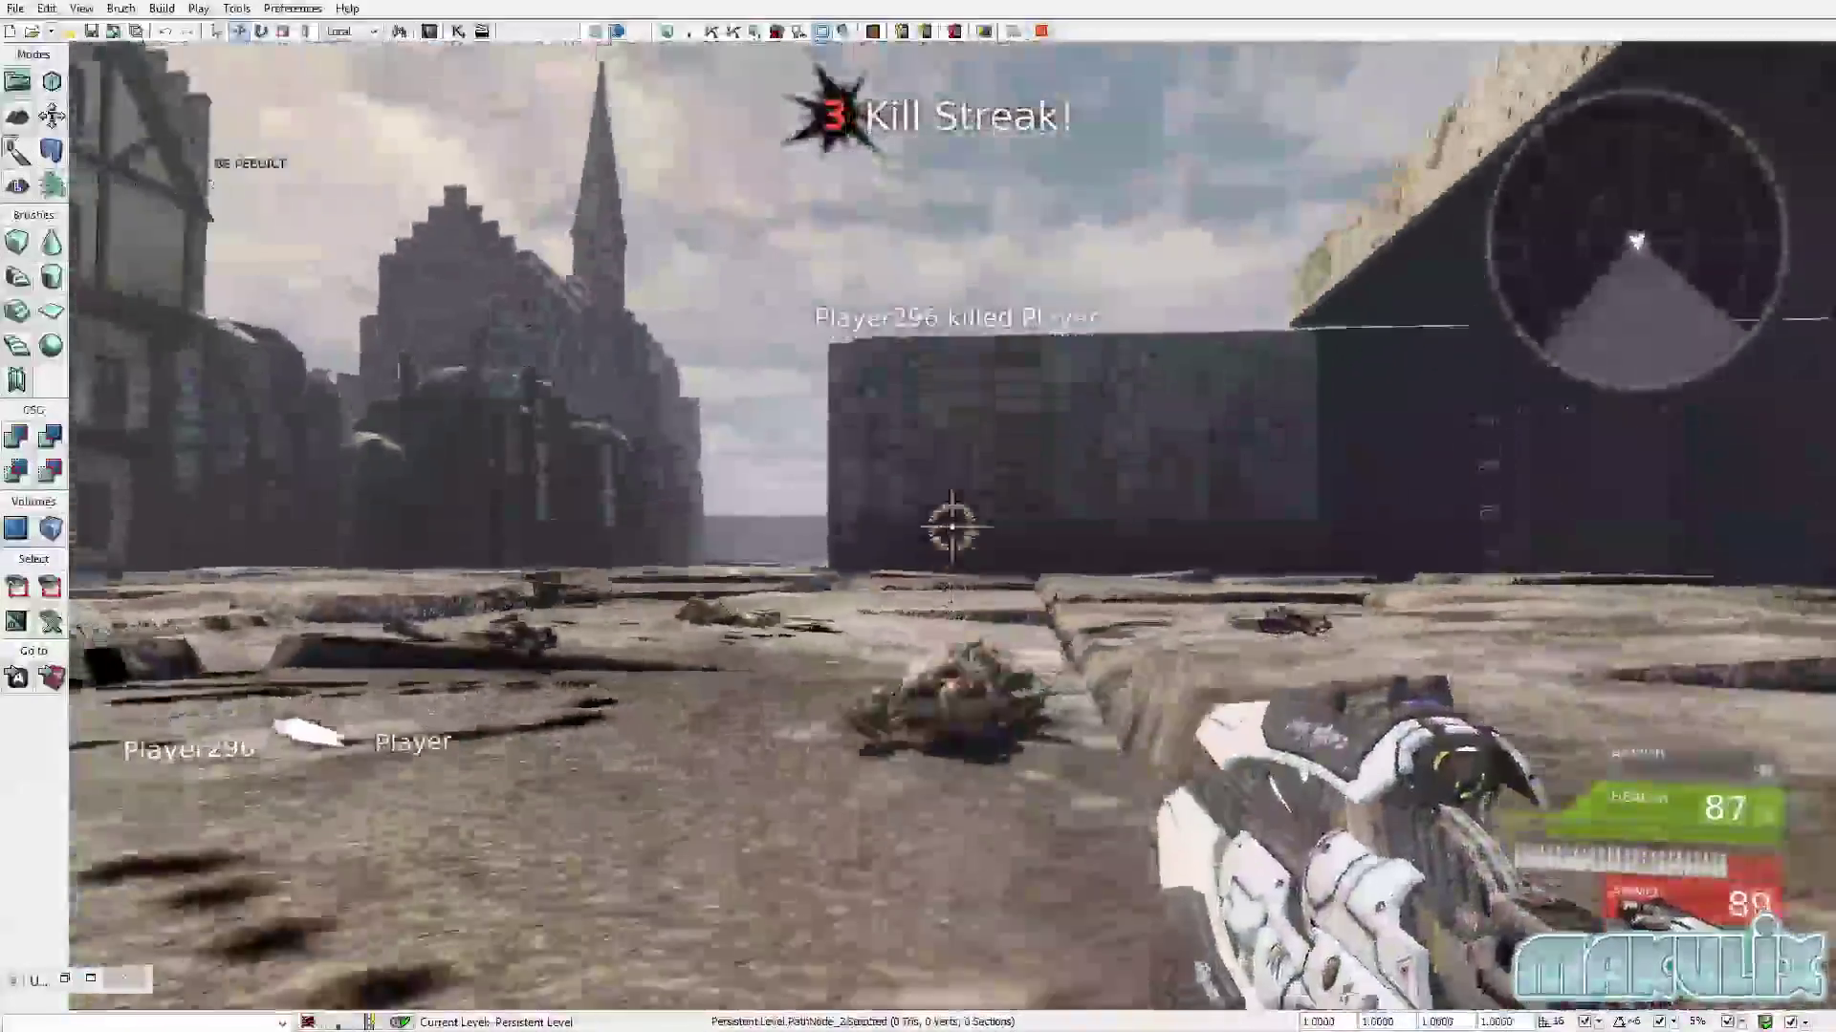
key("Escape")
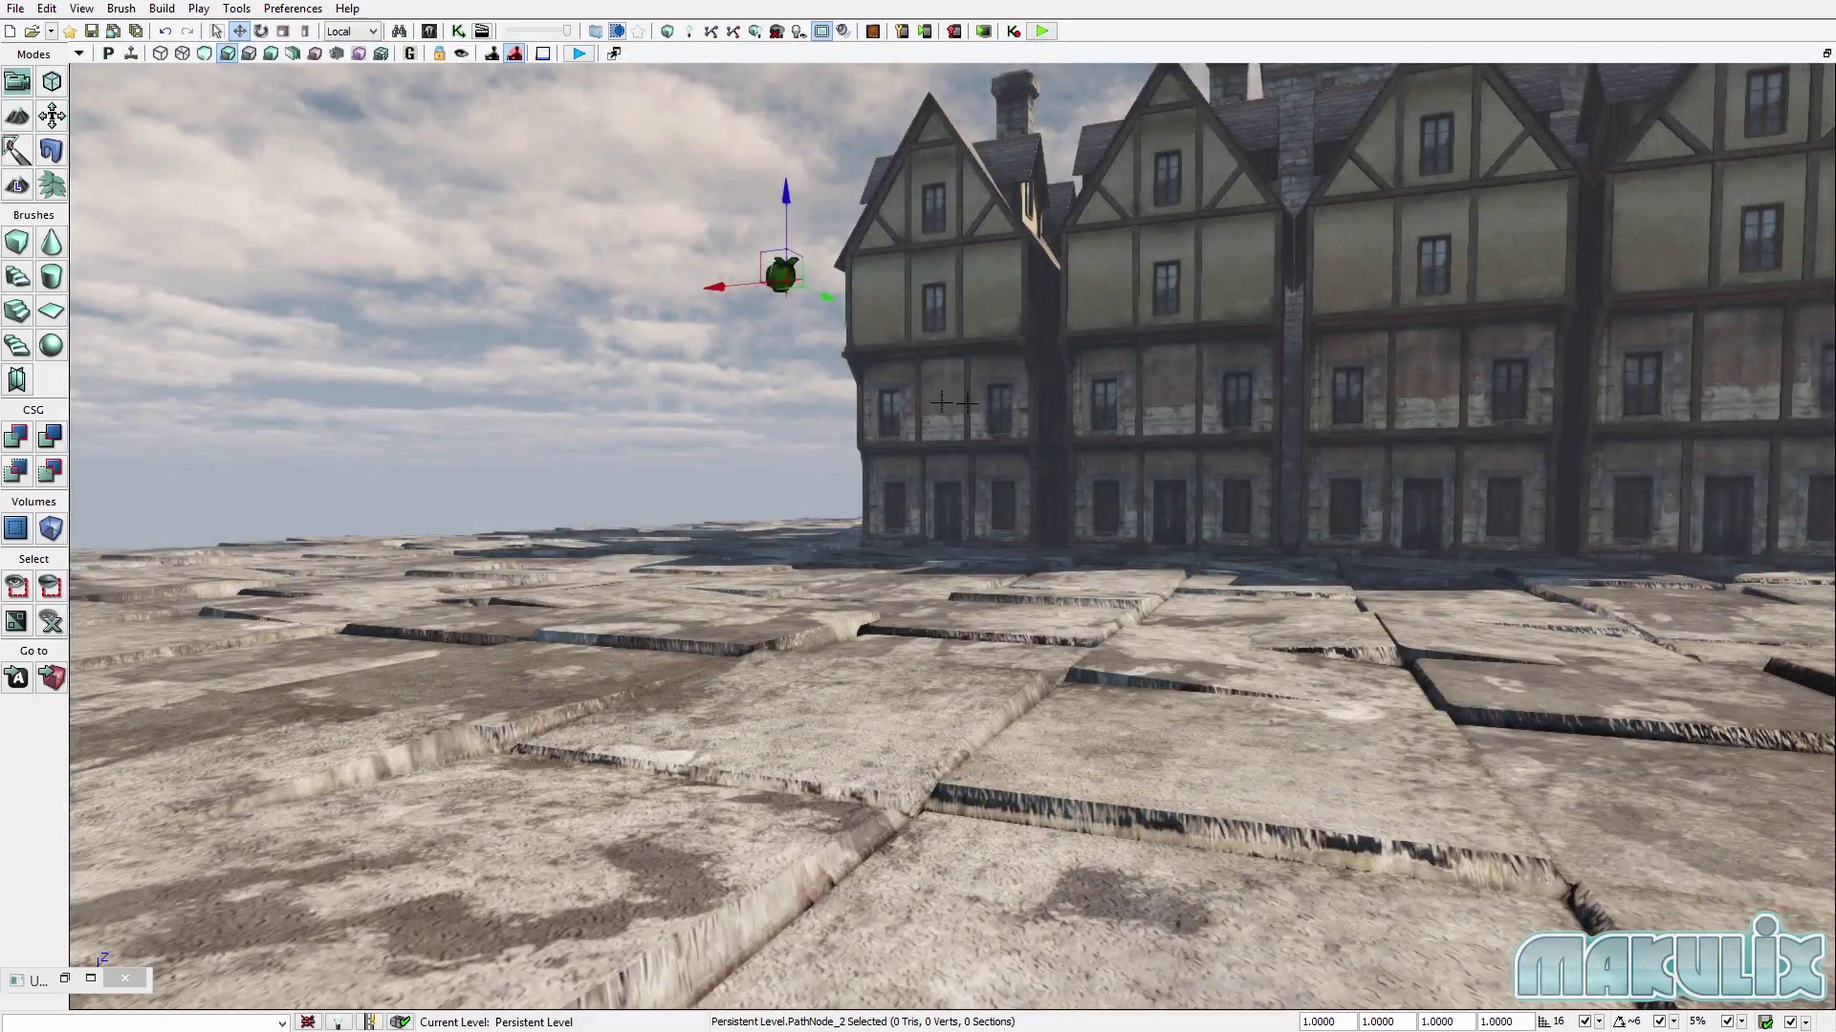
Select the stone floor mesh in front of the gate building.
right_click_drag(967, 403, 459, 420)
left_click(1478, 851)
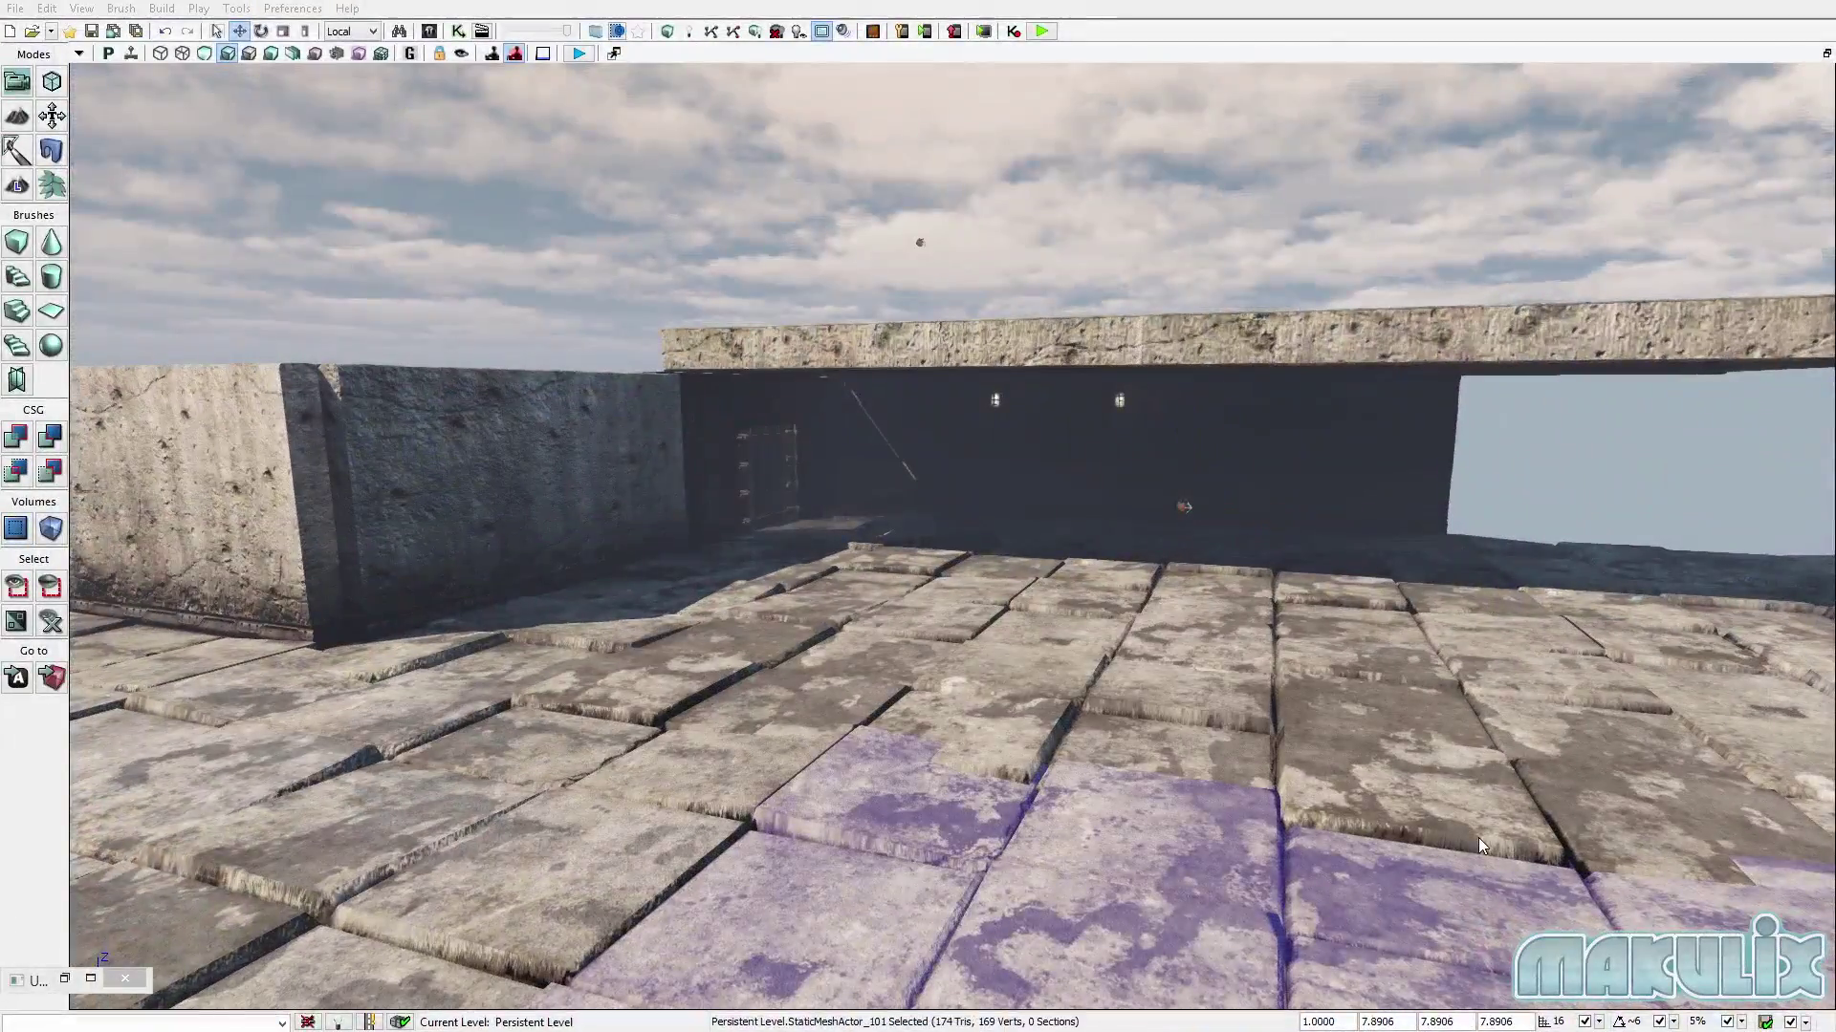